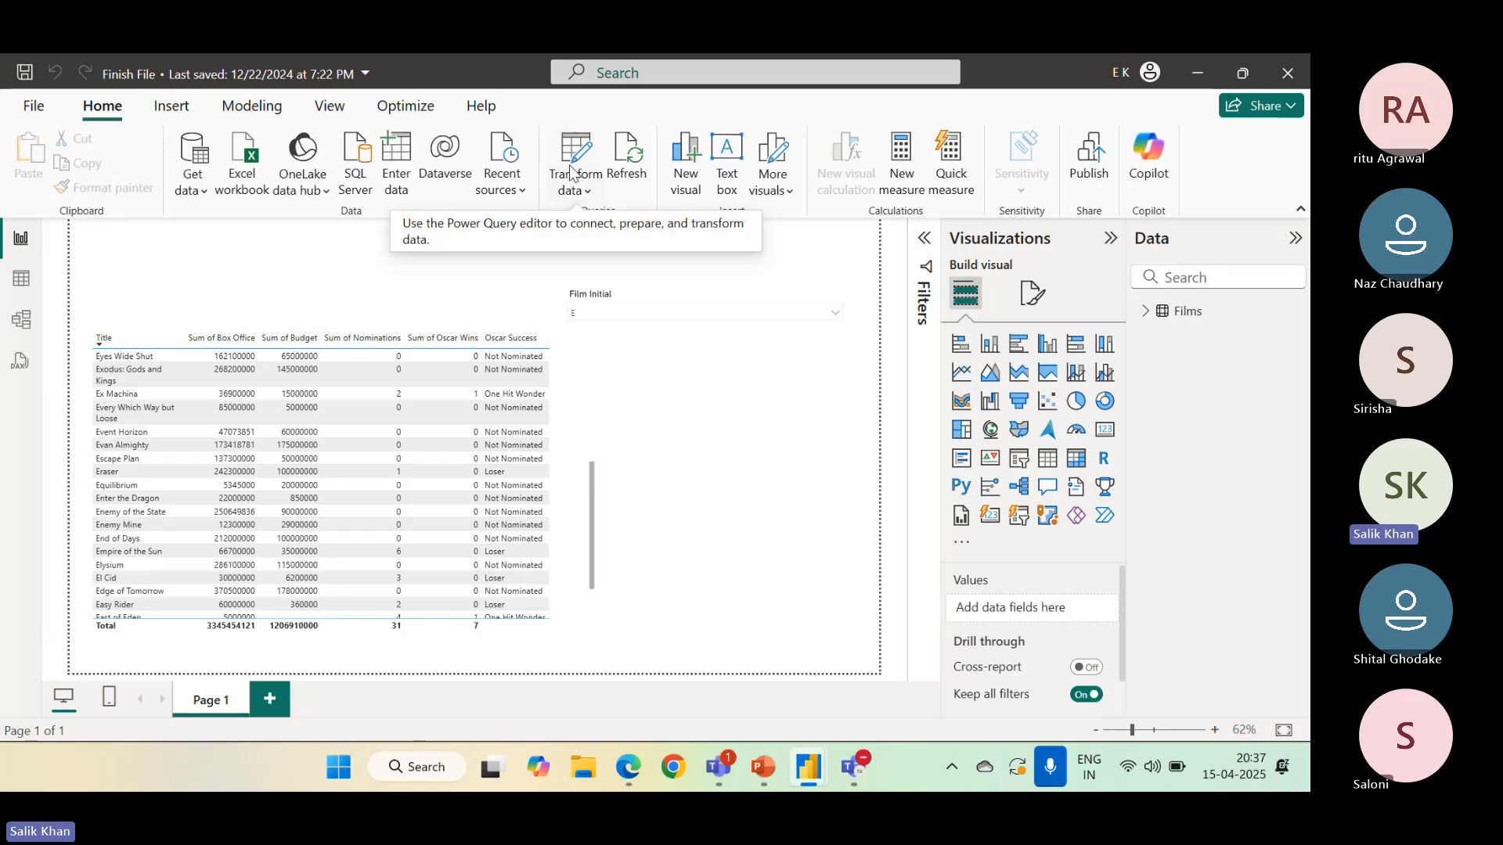
Open the Power Query Editor on the Films data from the report and maximize its window
mouse_move(808, 775)
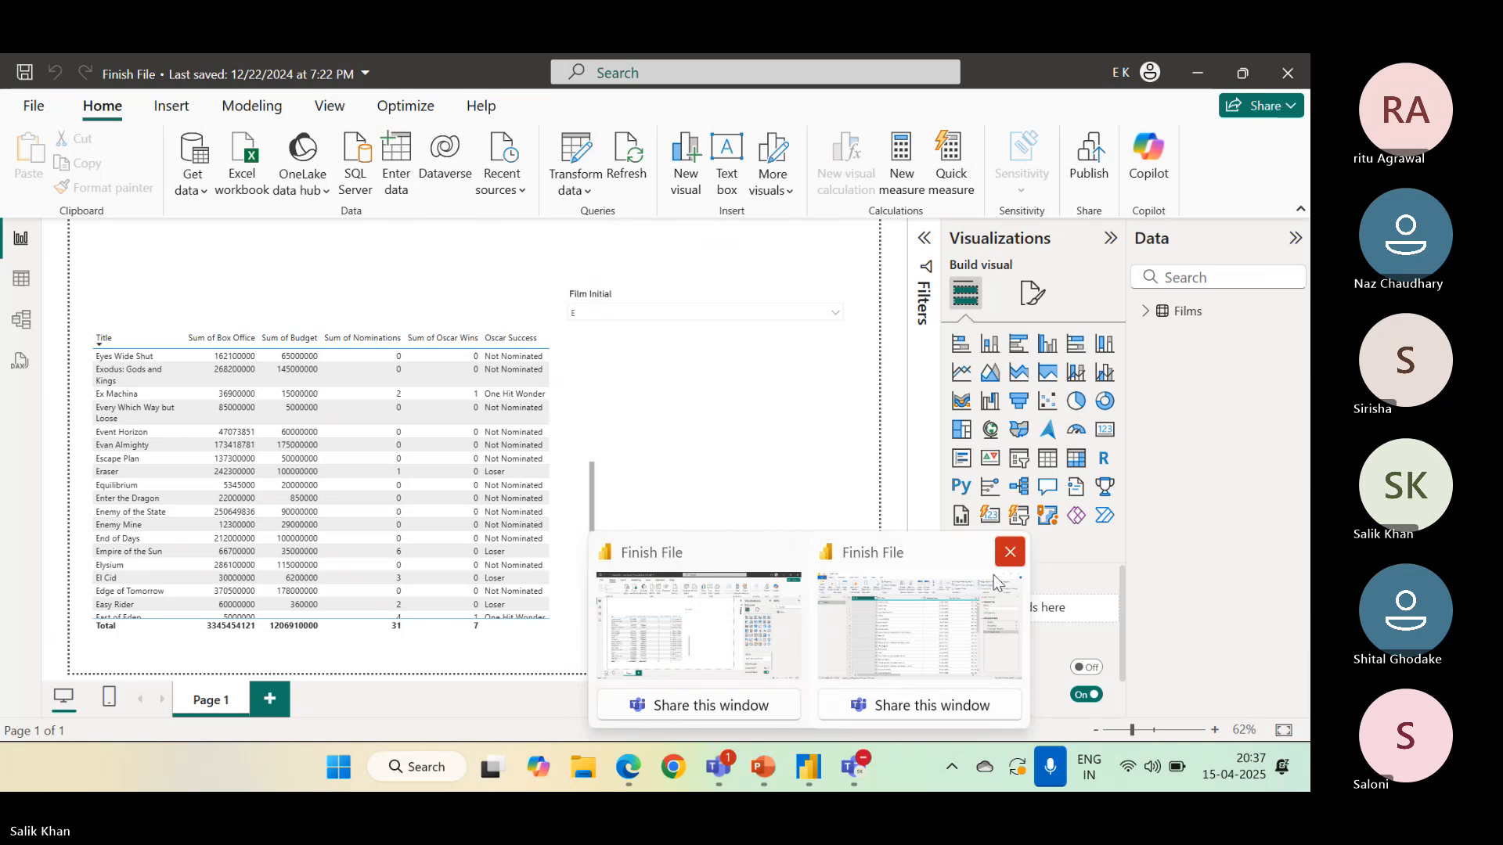
left_click(1009, 552)
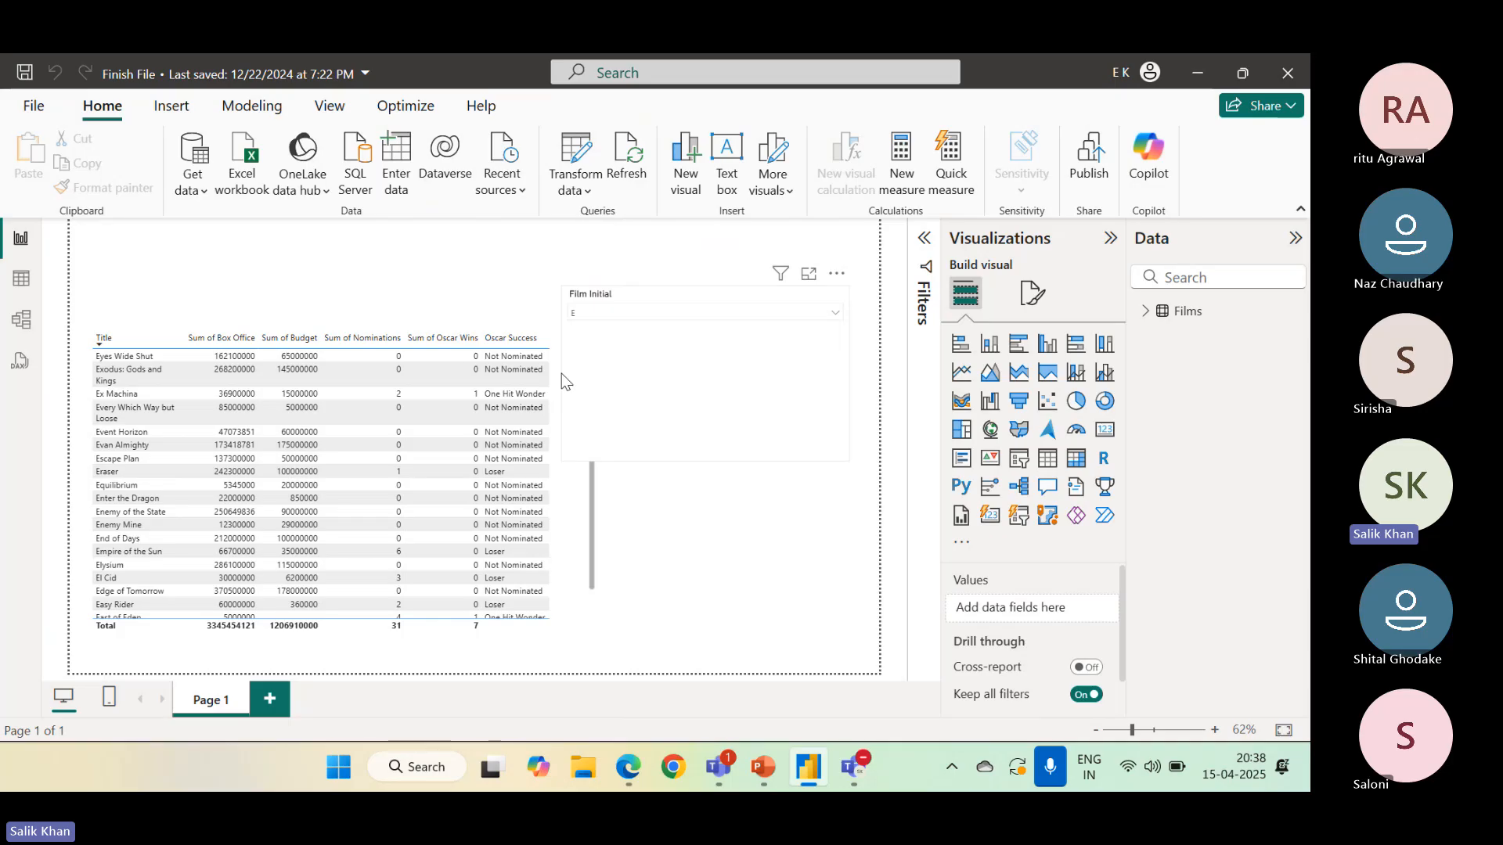
left_click(578, 153)
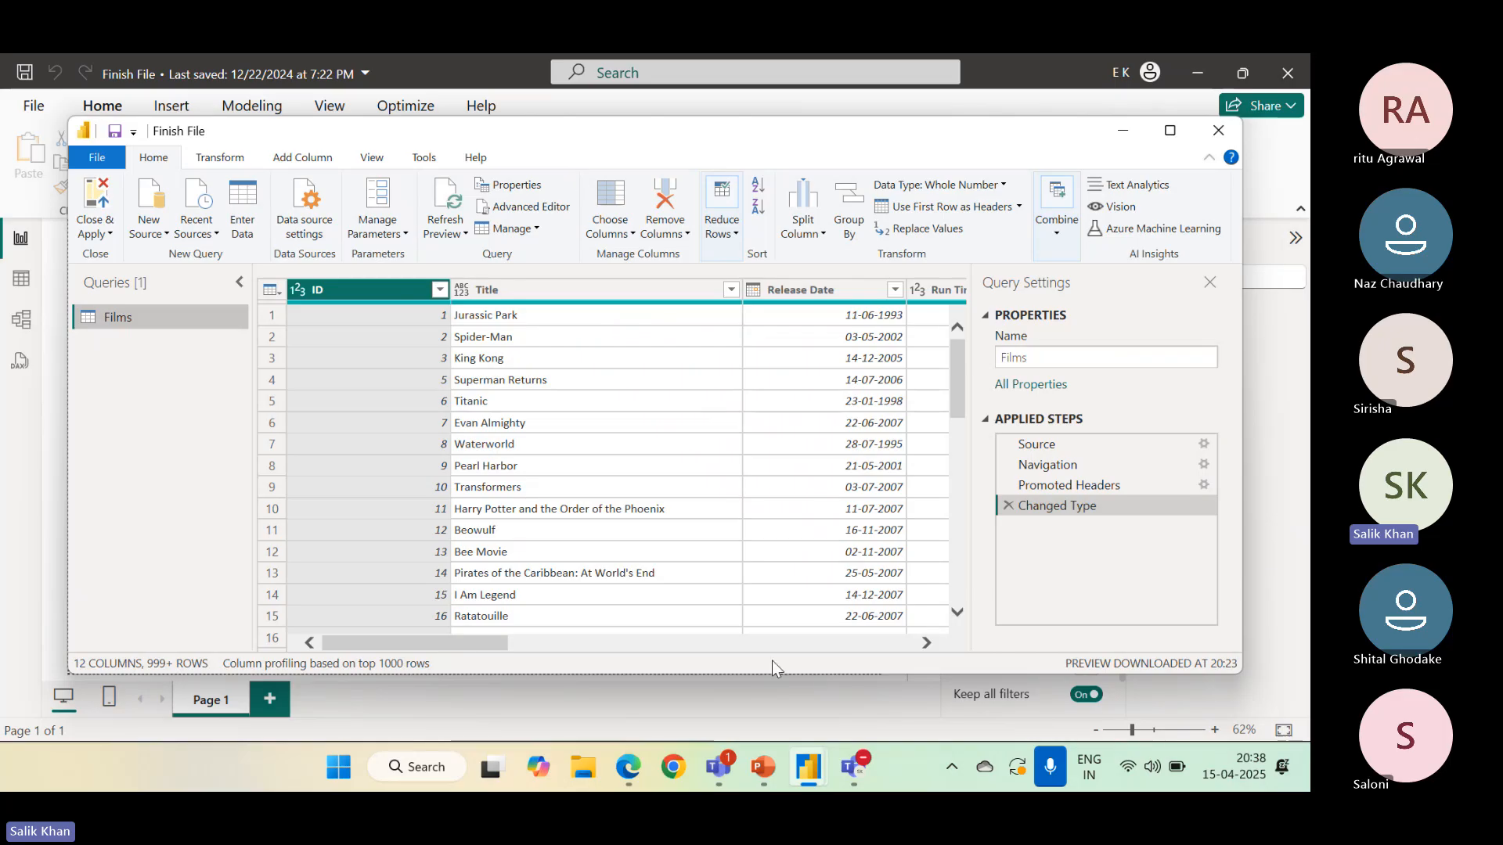
mouse_move(804, 772)
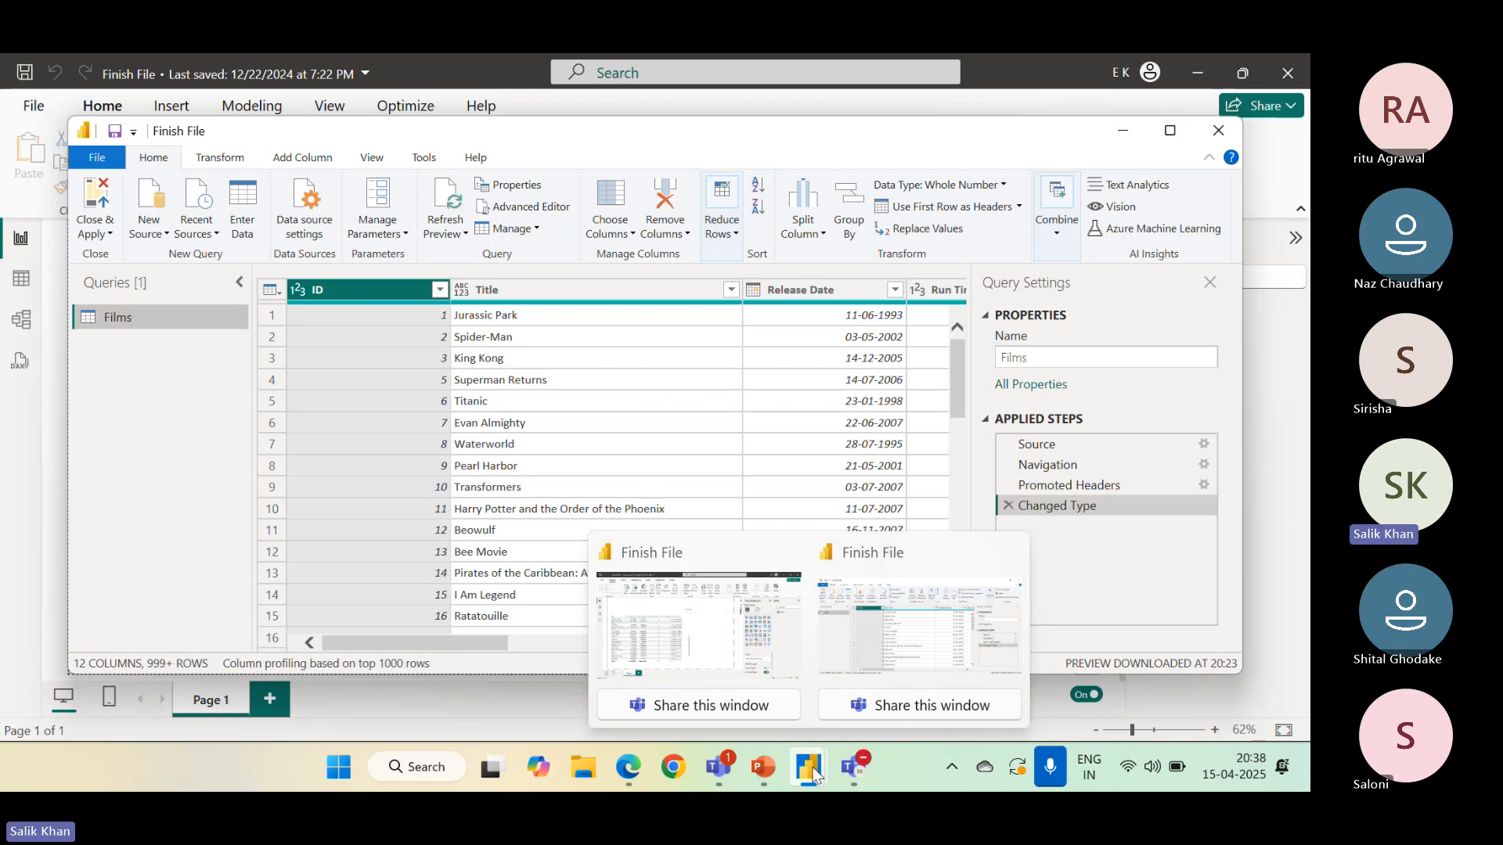
mouse_move(731, 622)
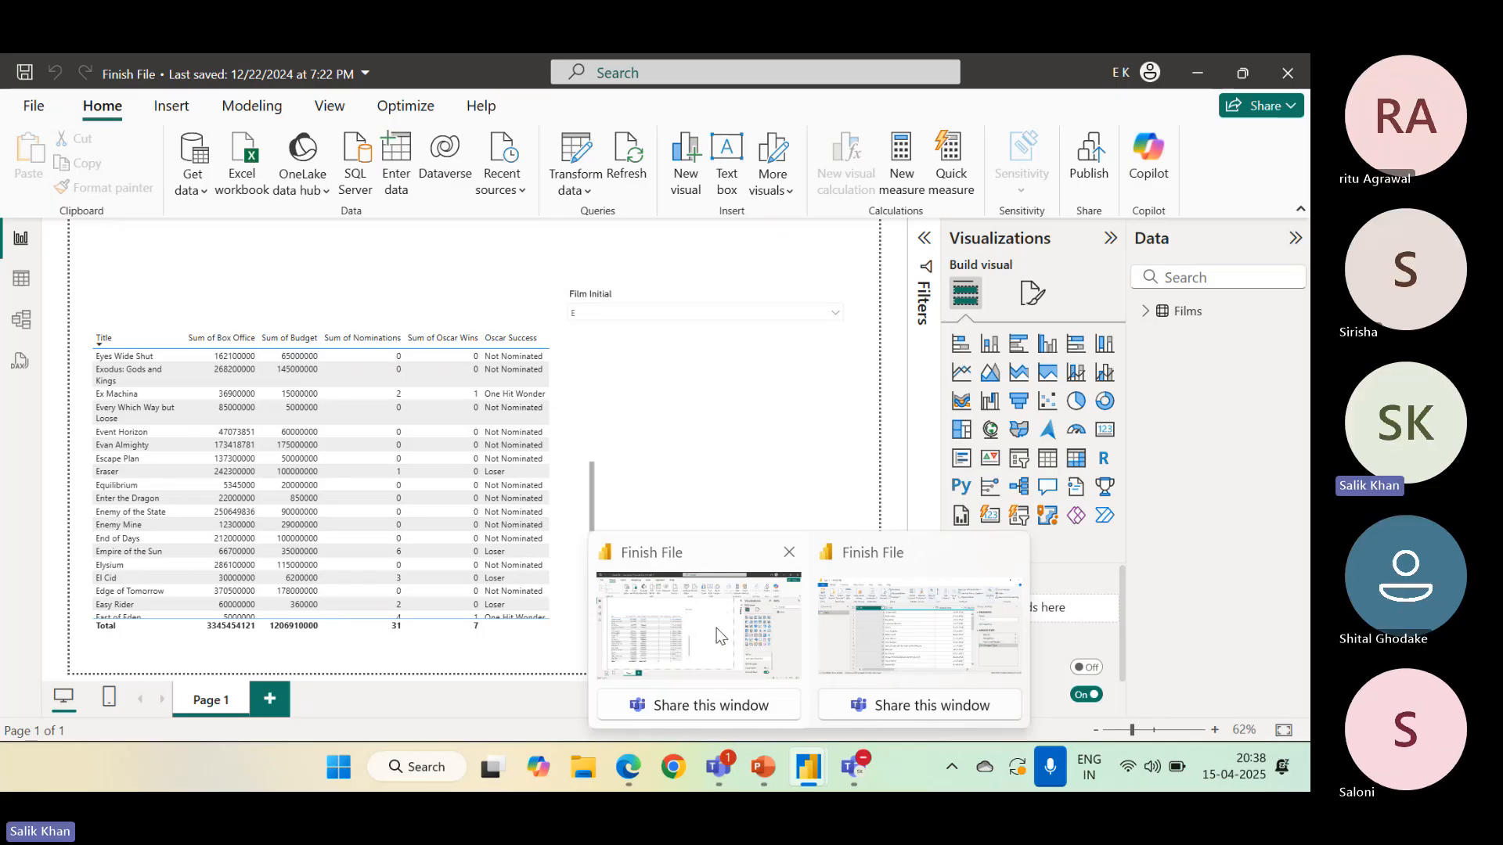
mouse_move(861, 611)
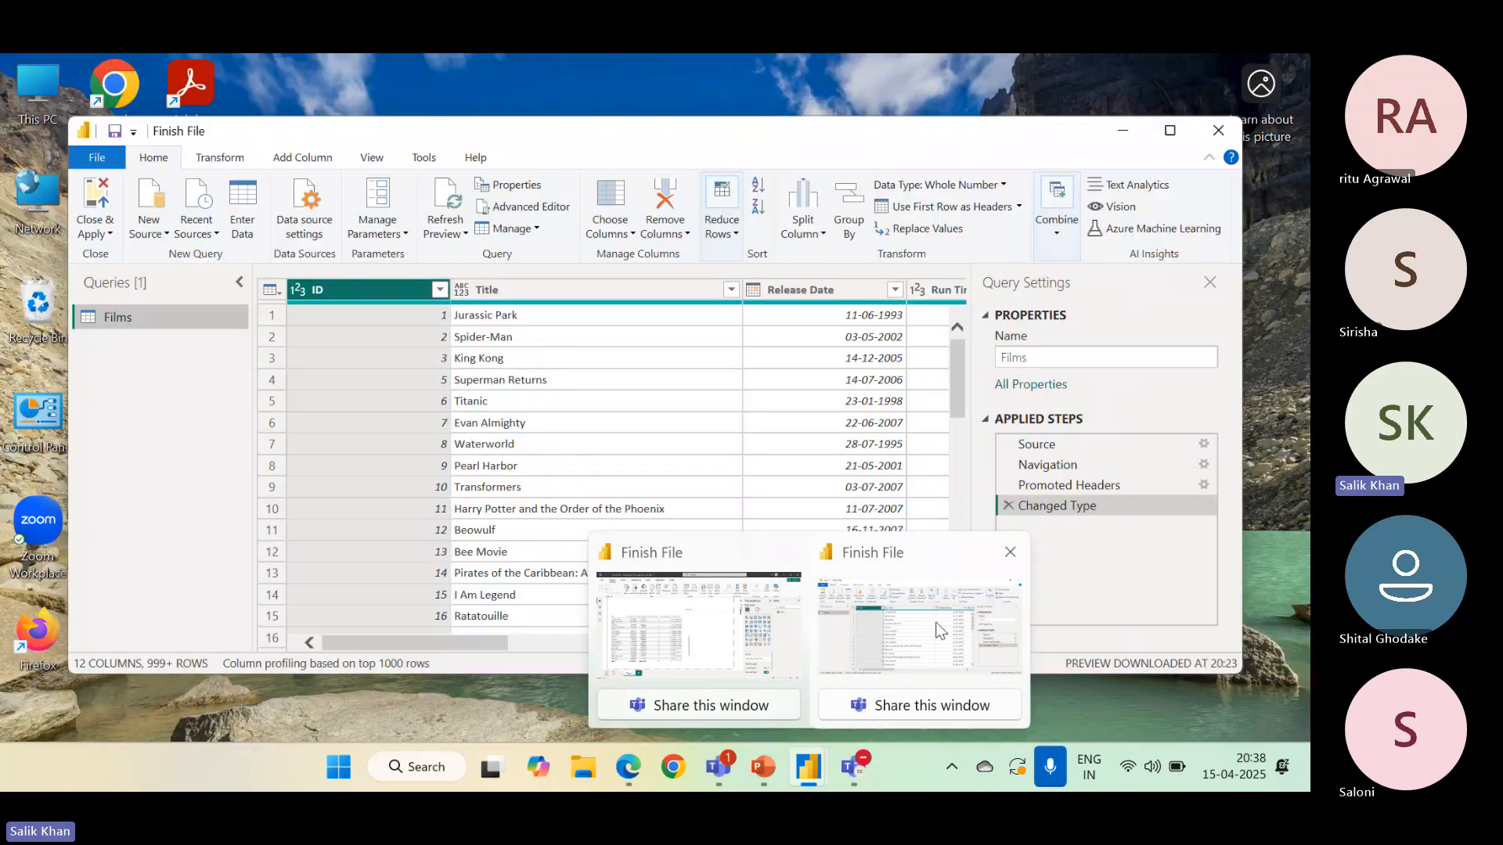
left_click(939, 630)
double_click(1175, 142)
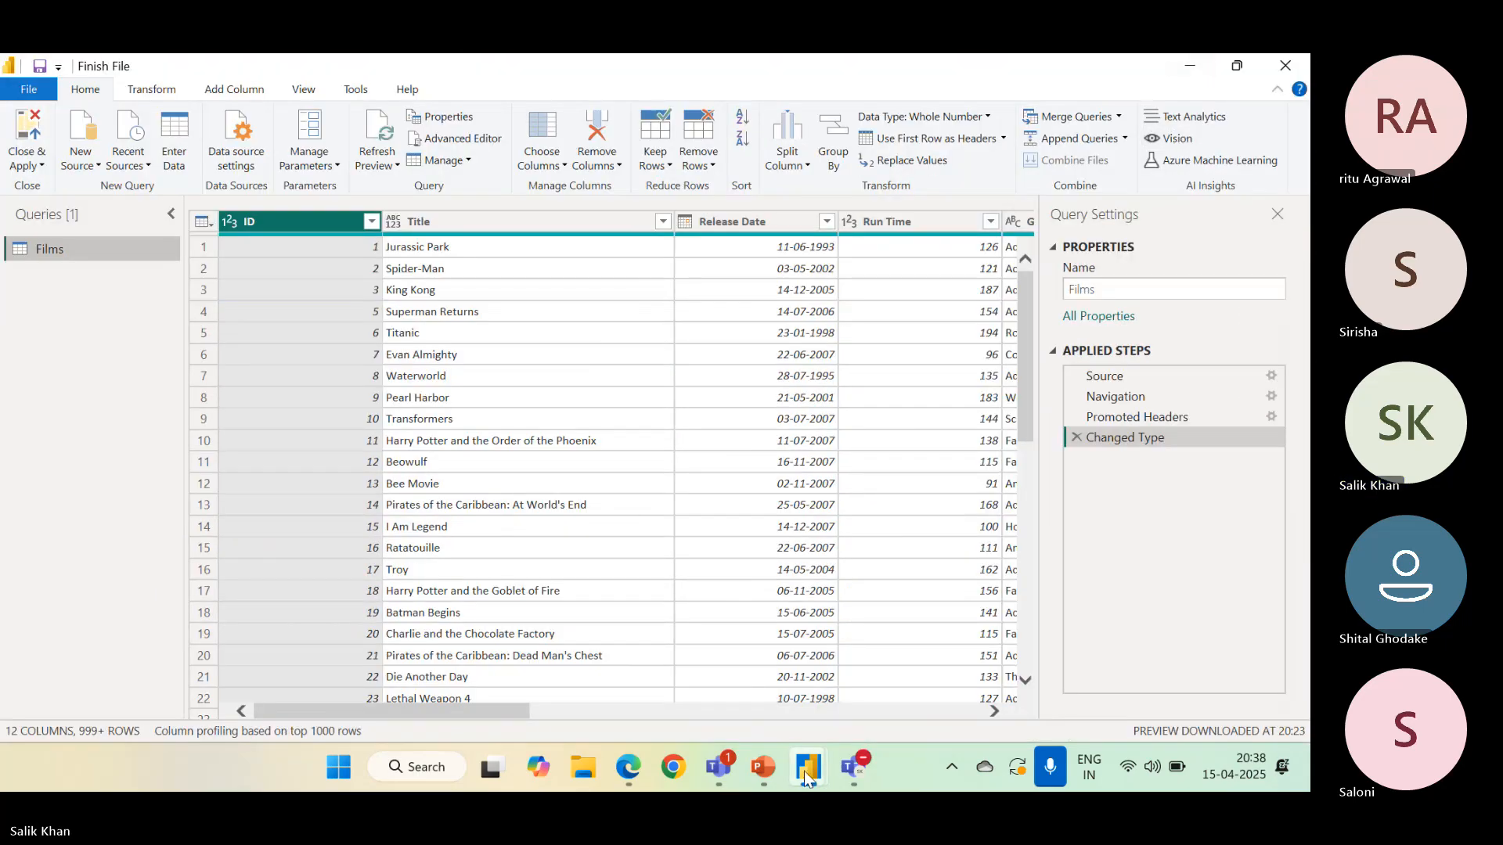
Switch back and forth between the report window and the Power Query Editor to compare them, ending in the editor
left_click(736, 670)
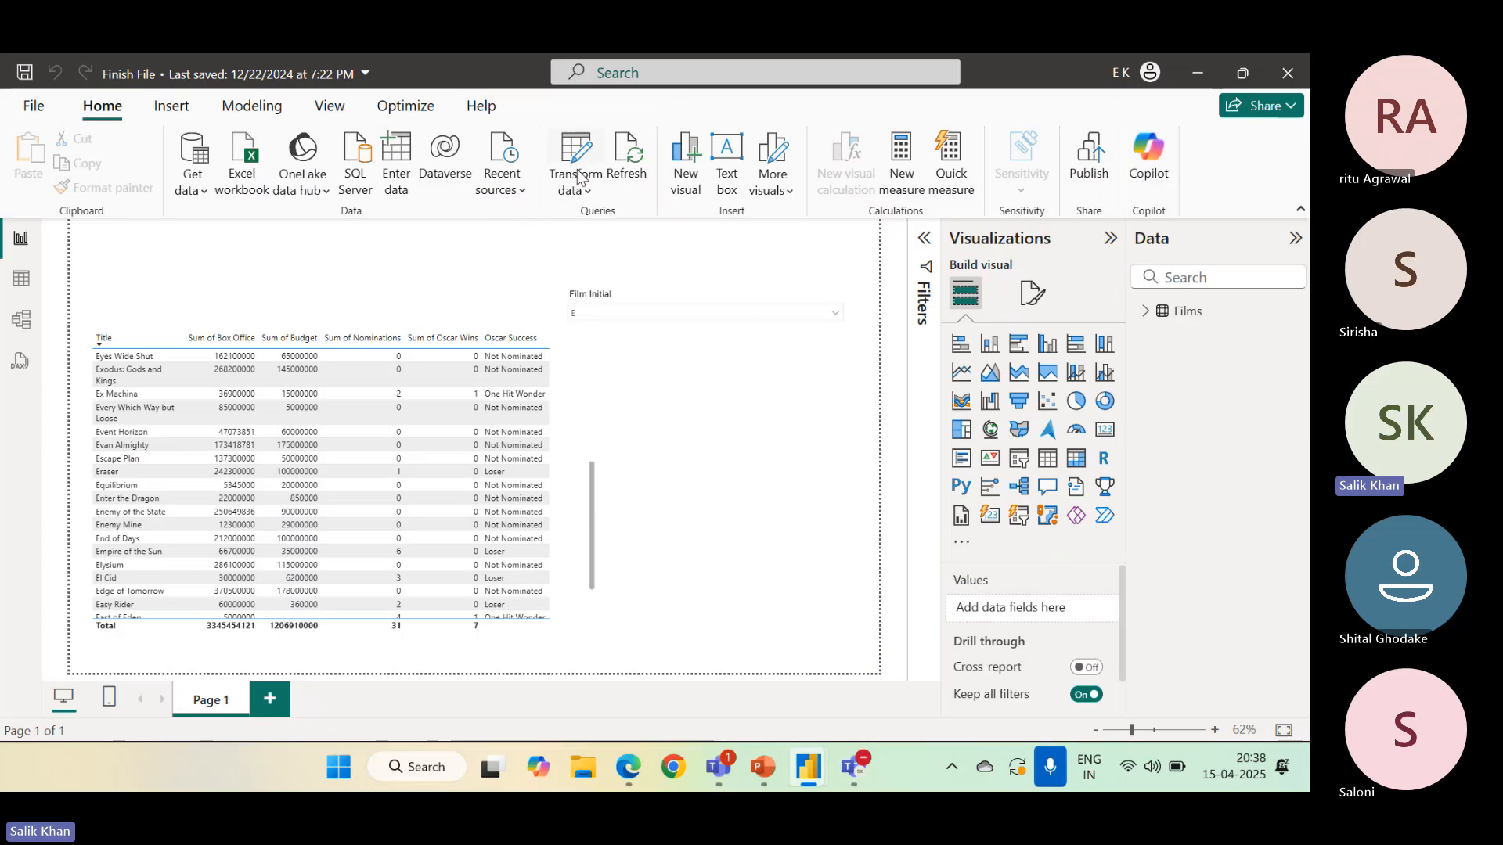
mouse_move(810, 767)
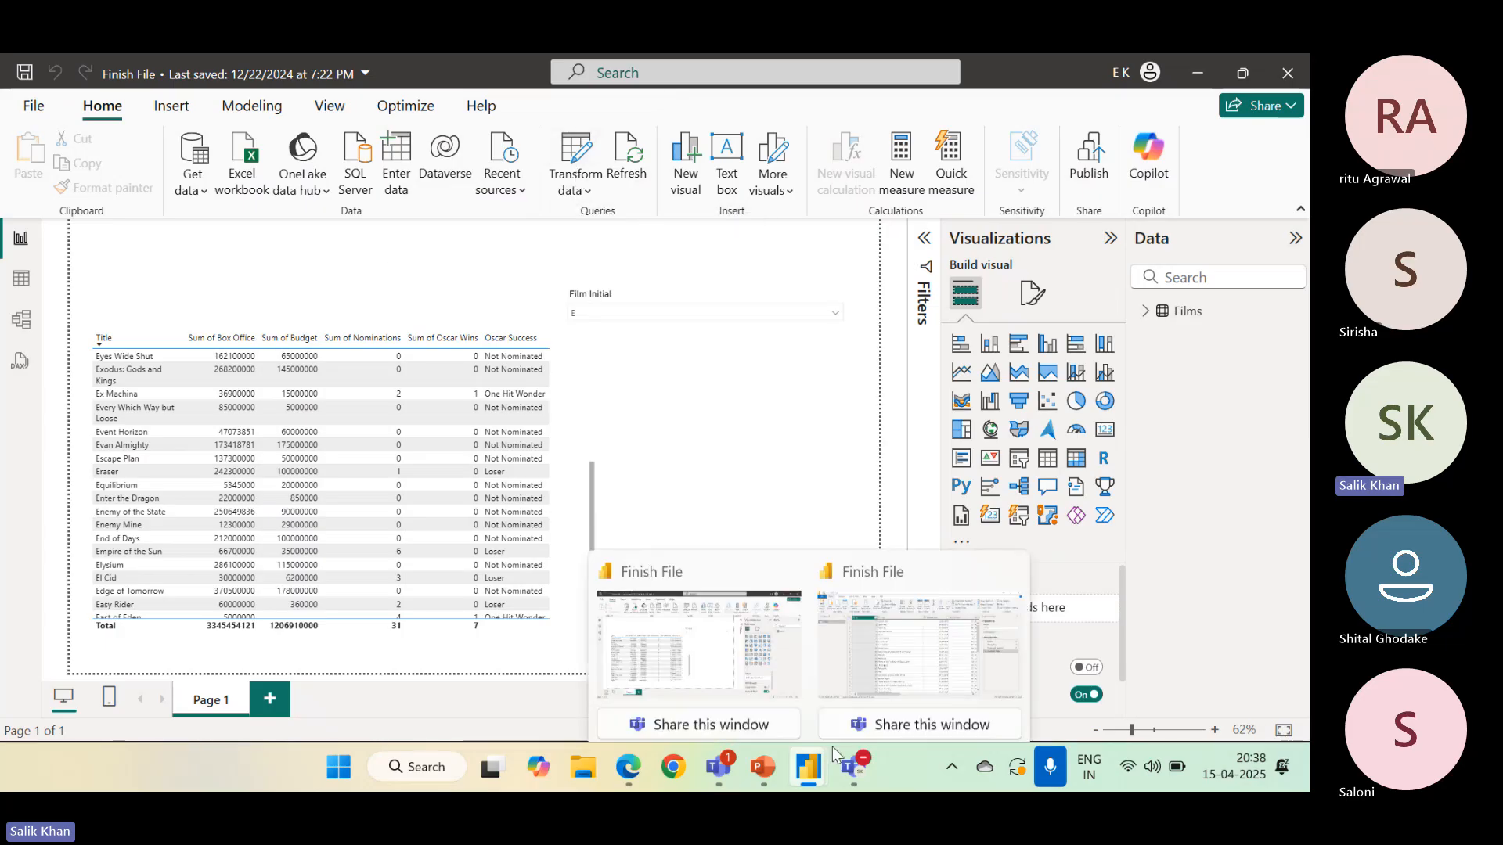
left_click(912, 630)
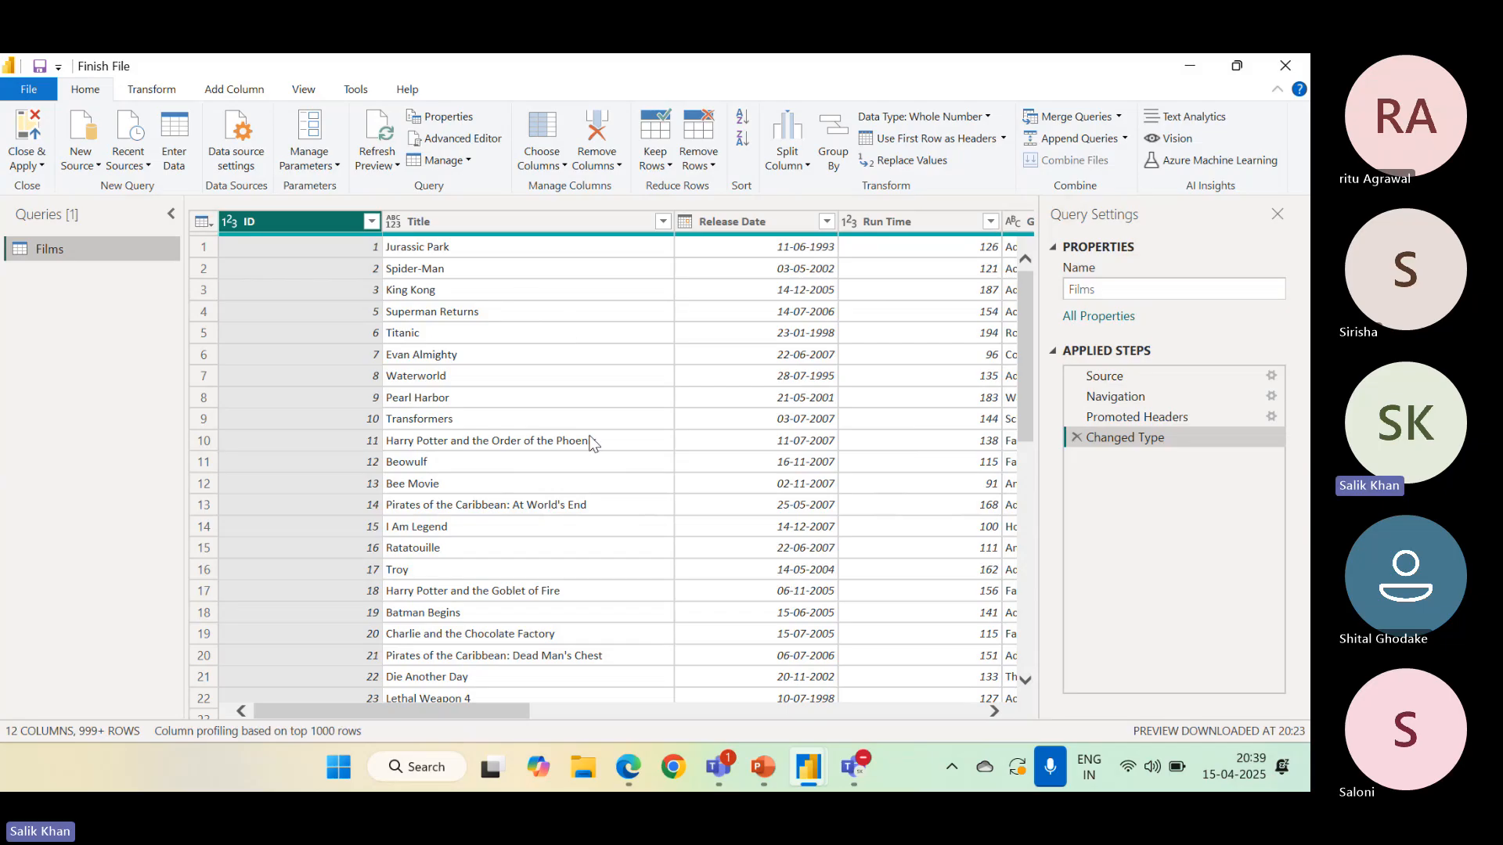
mouse_move(797, 773)
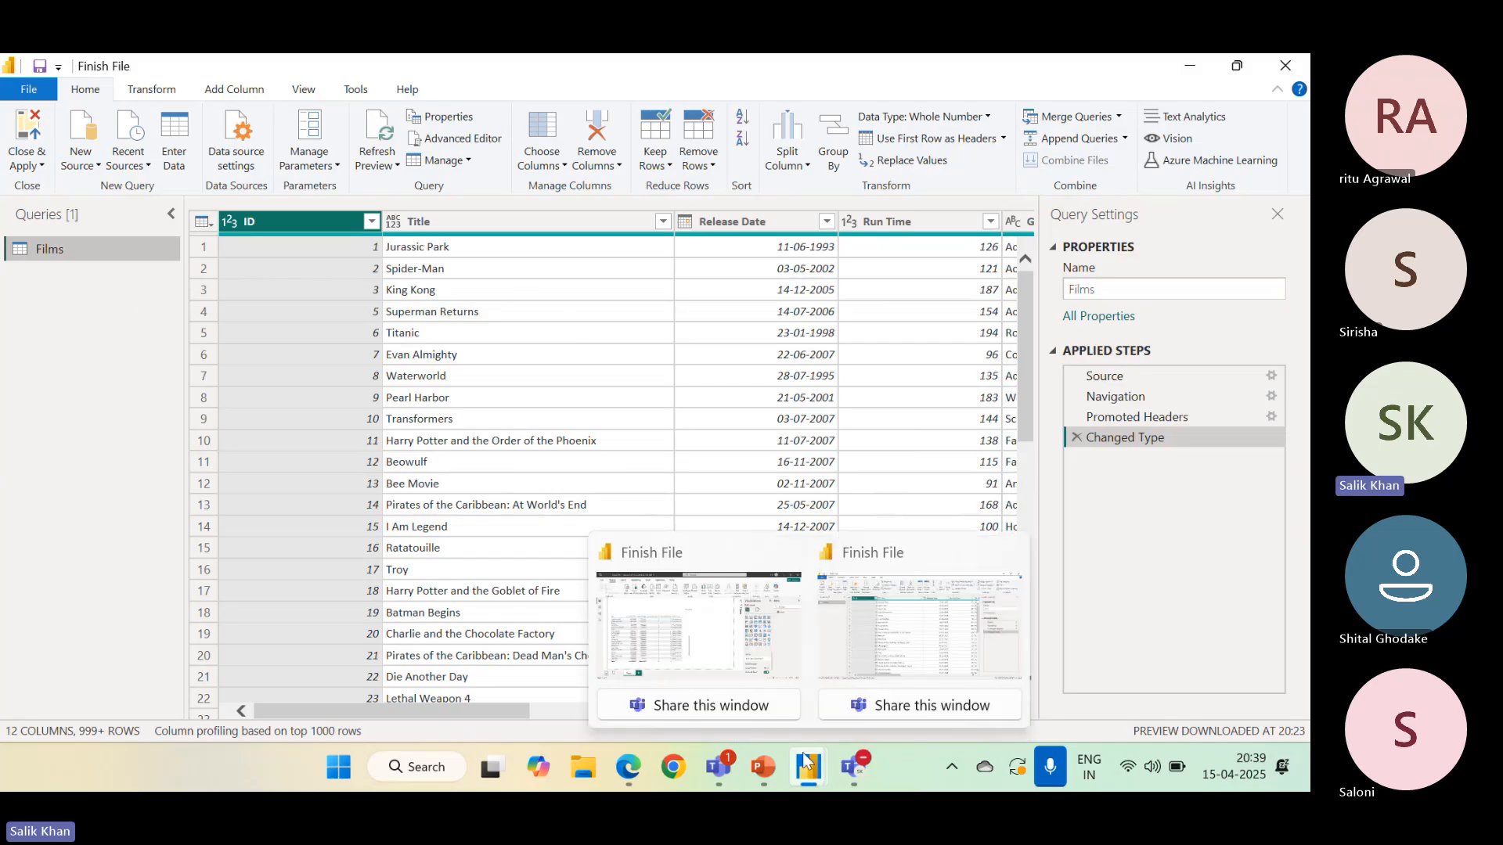
left_click(730, 628)
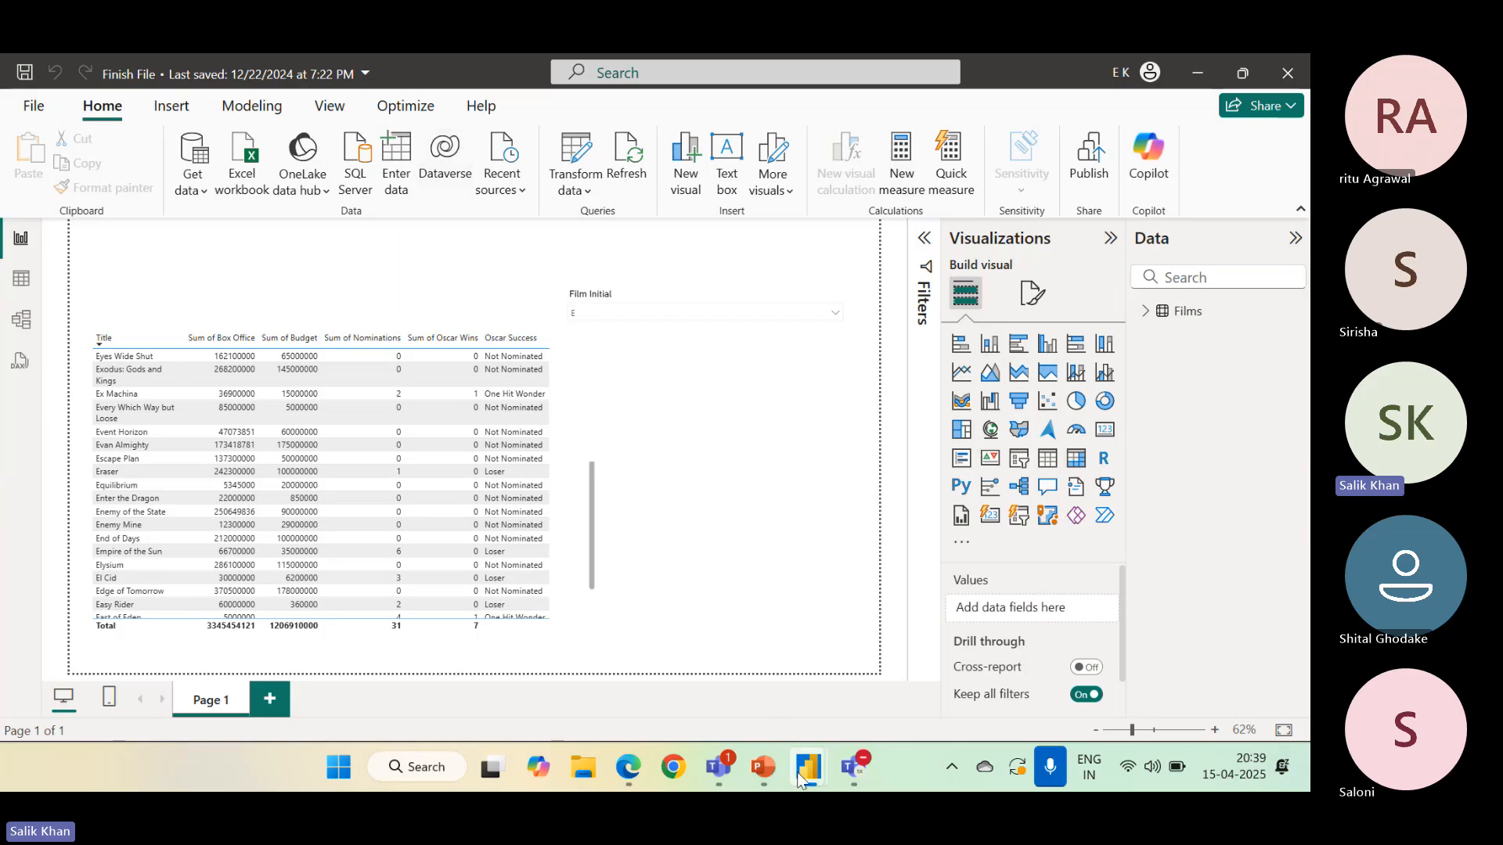
mouse_move(813, 777)
left_click(930, 636)
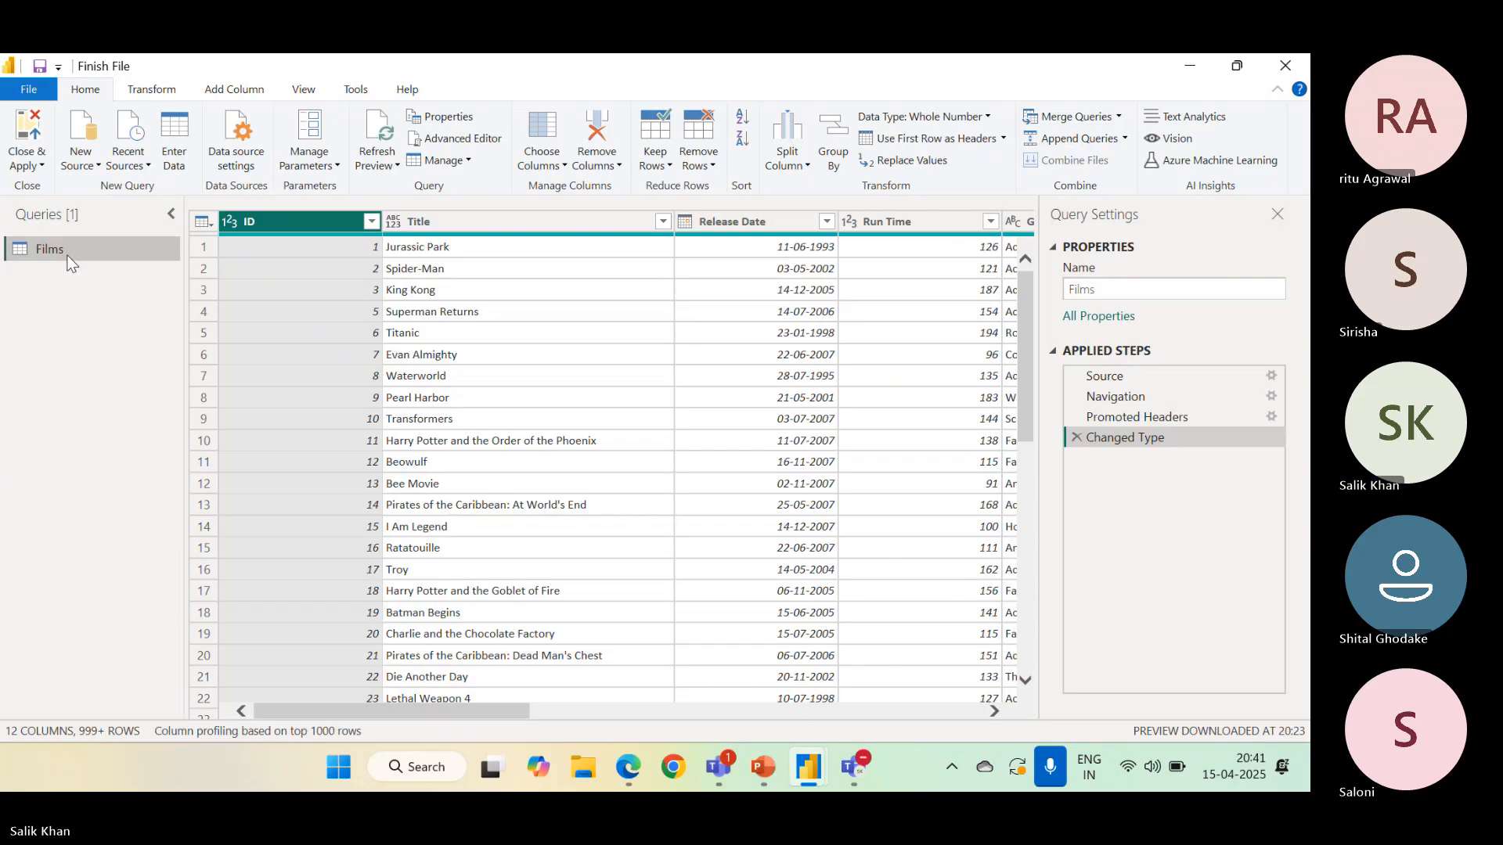
Collapse the Queries pane and expand it again
left_click(171, 214)
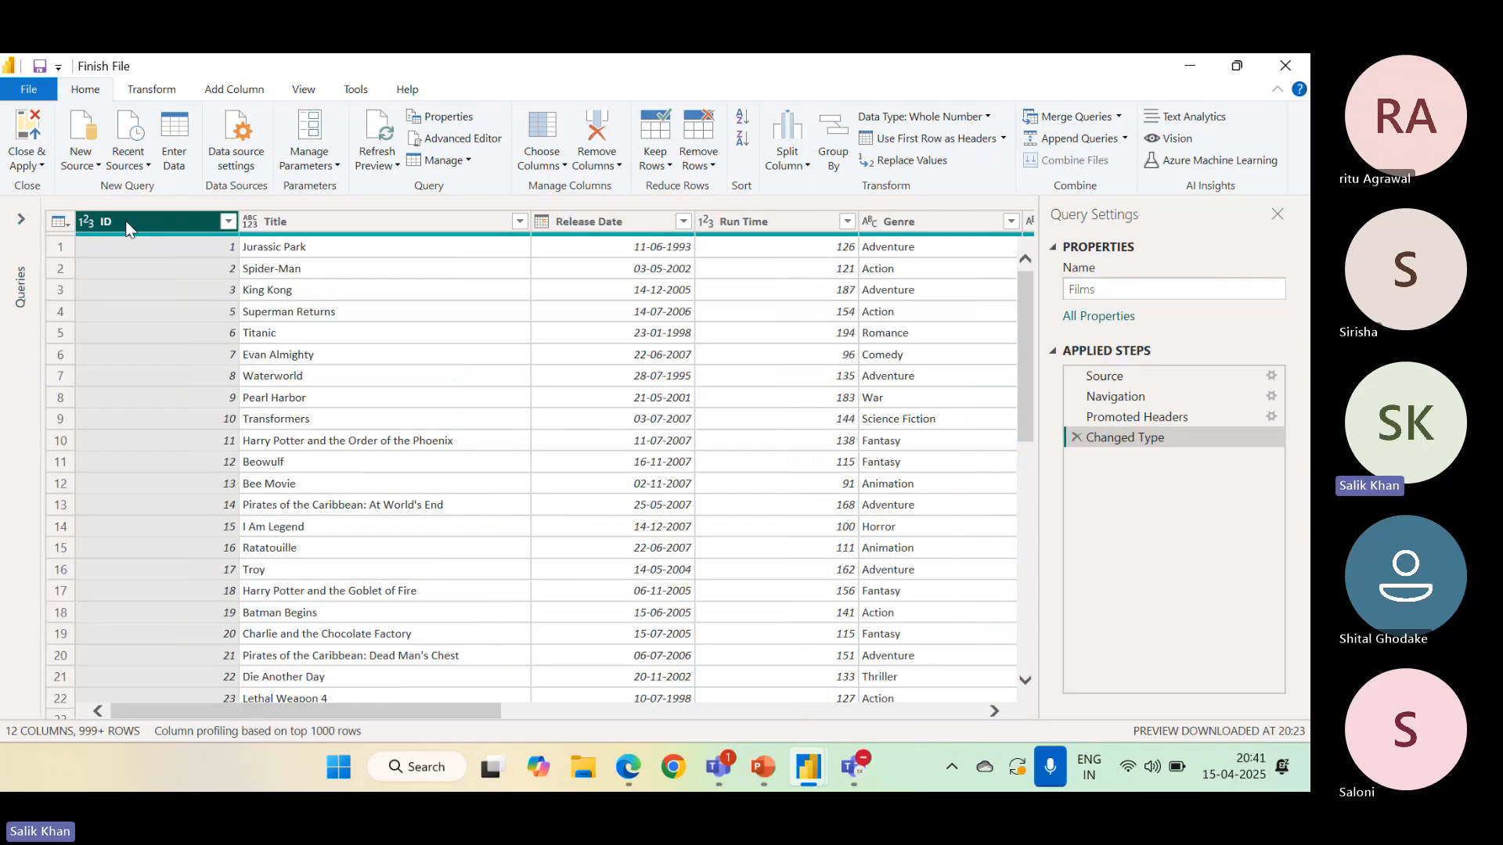
left_click(20, 220)
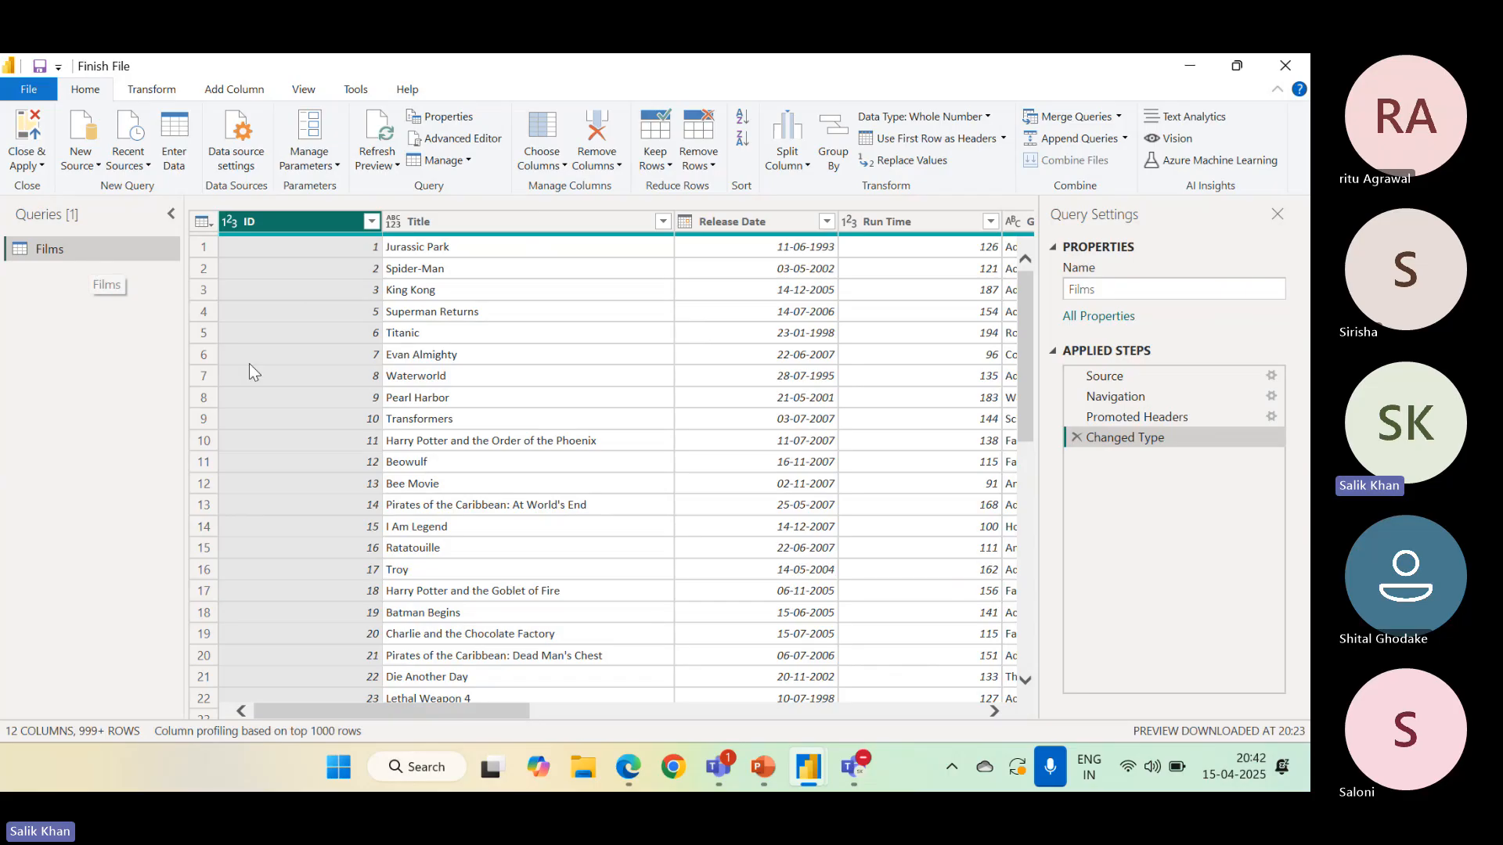
Review the Films query's applied steps from Source through Changed Type, inspecting the Source and Navigation settings without changing them
left_click(1134, 377)
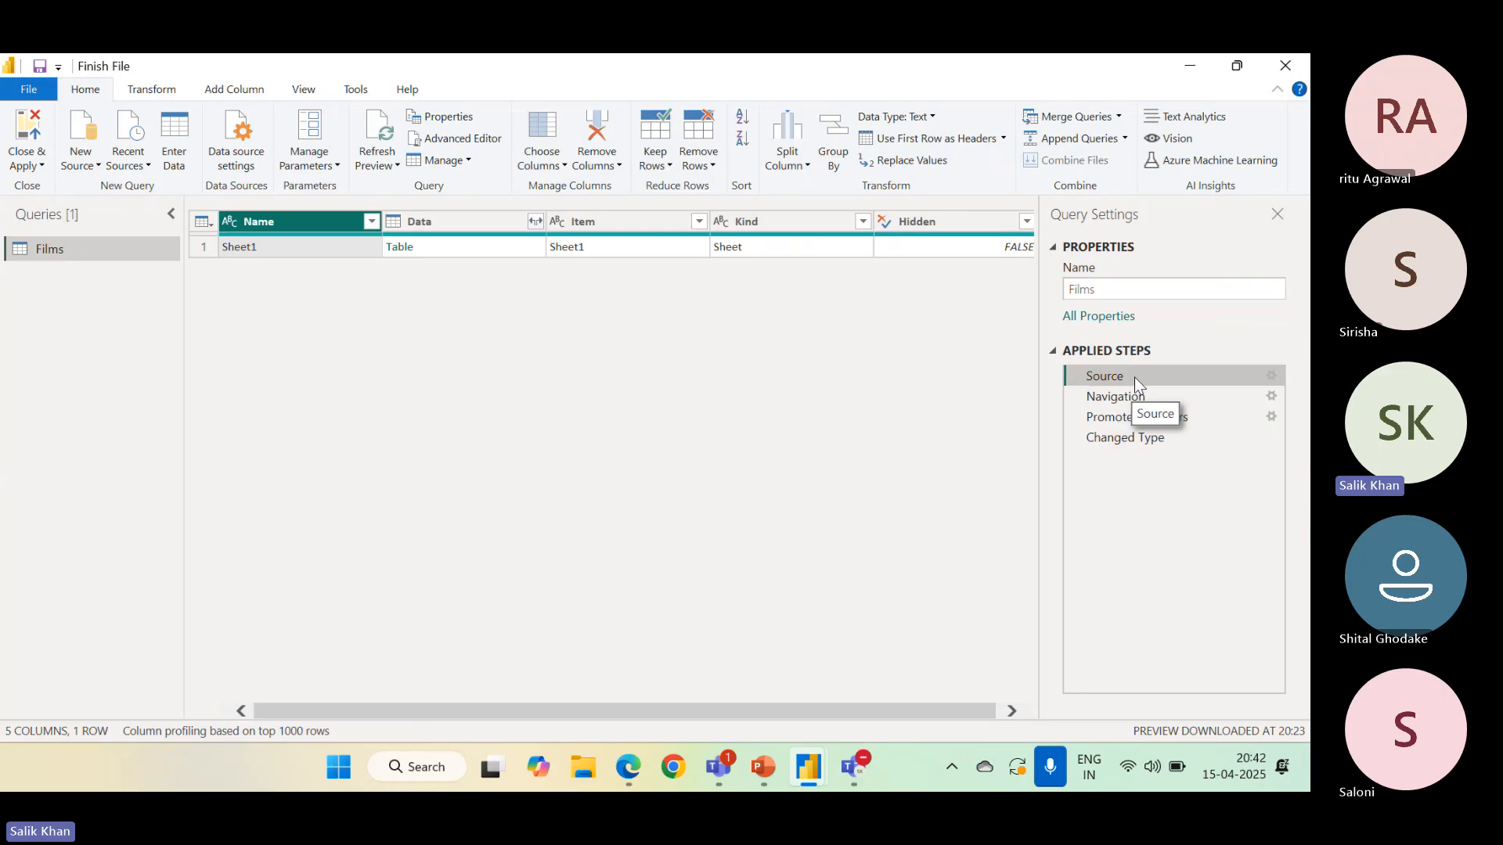
left_click(1271, 376)
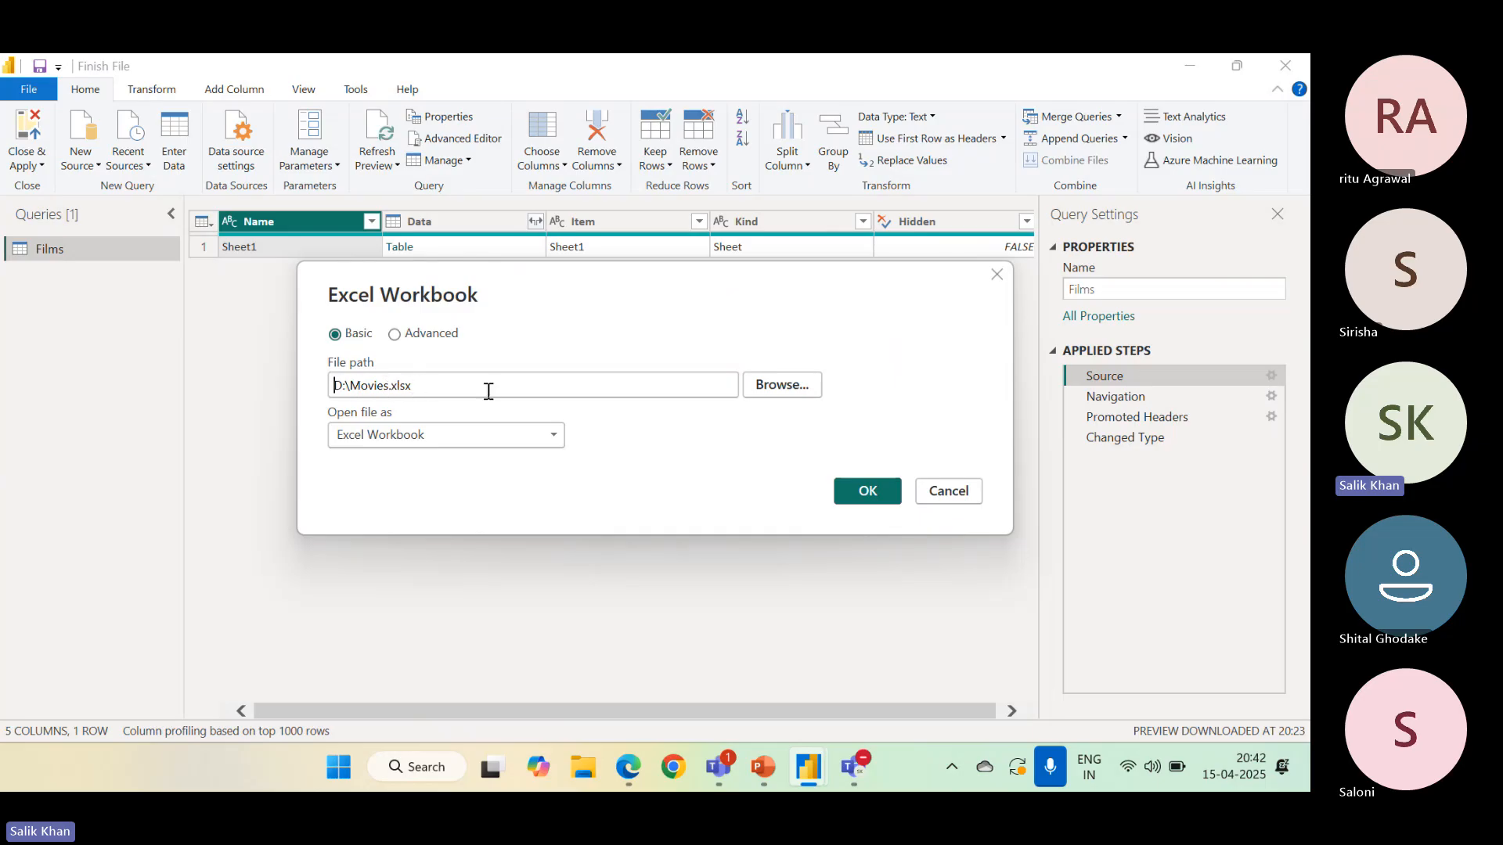
left_click(949, 490)
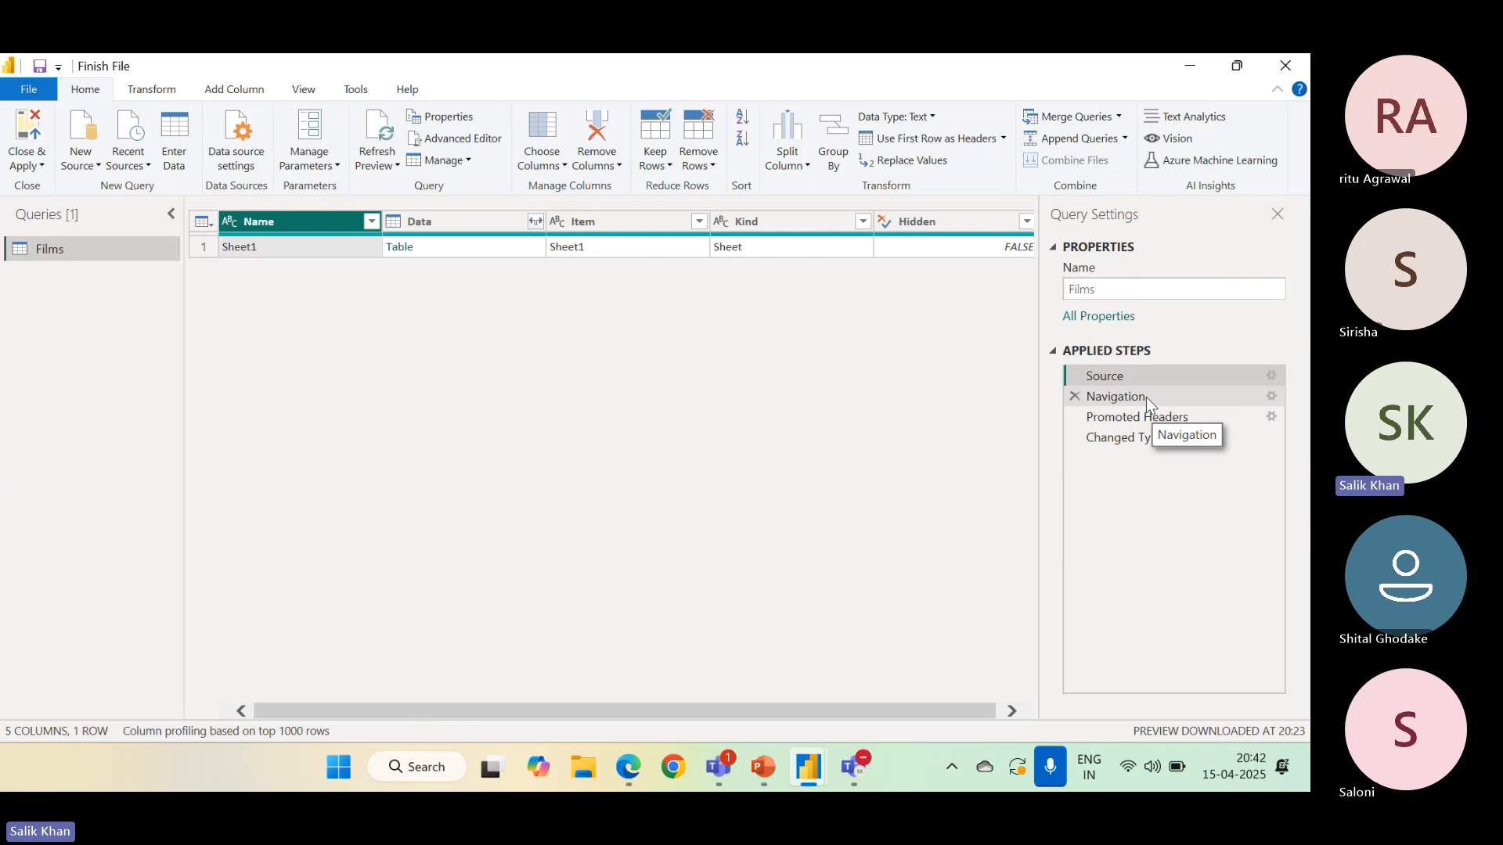
left_click(1271, 397)
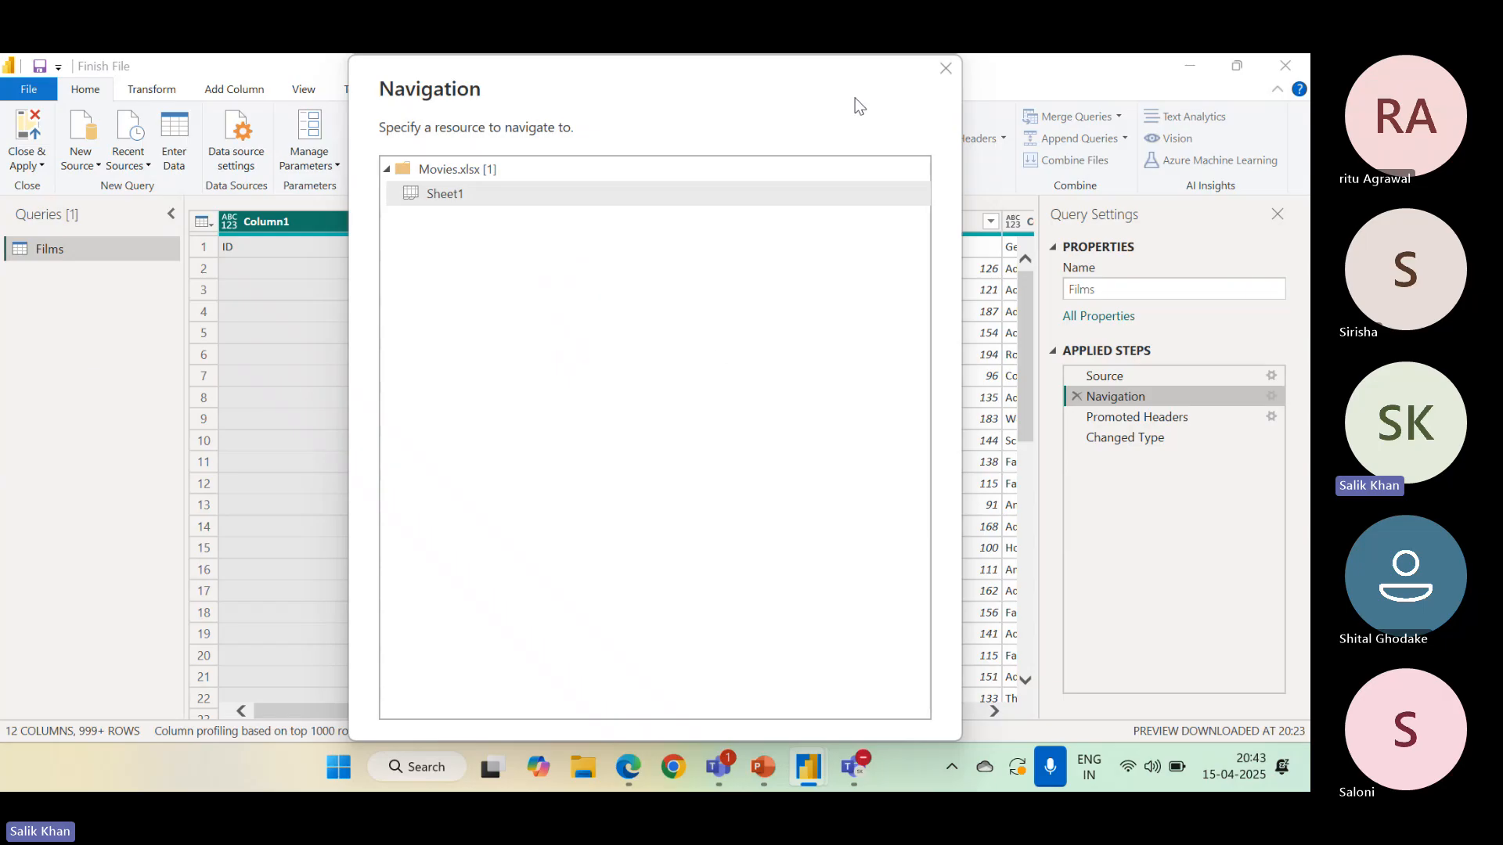
left_click(944, 69)
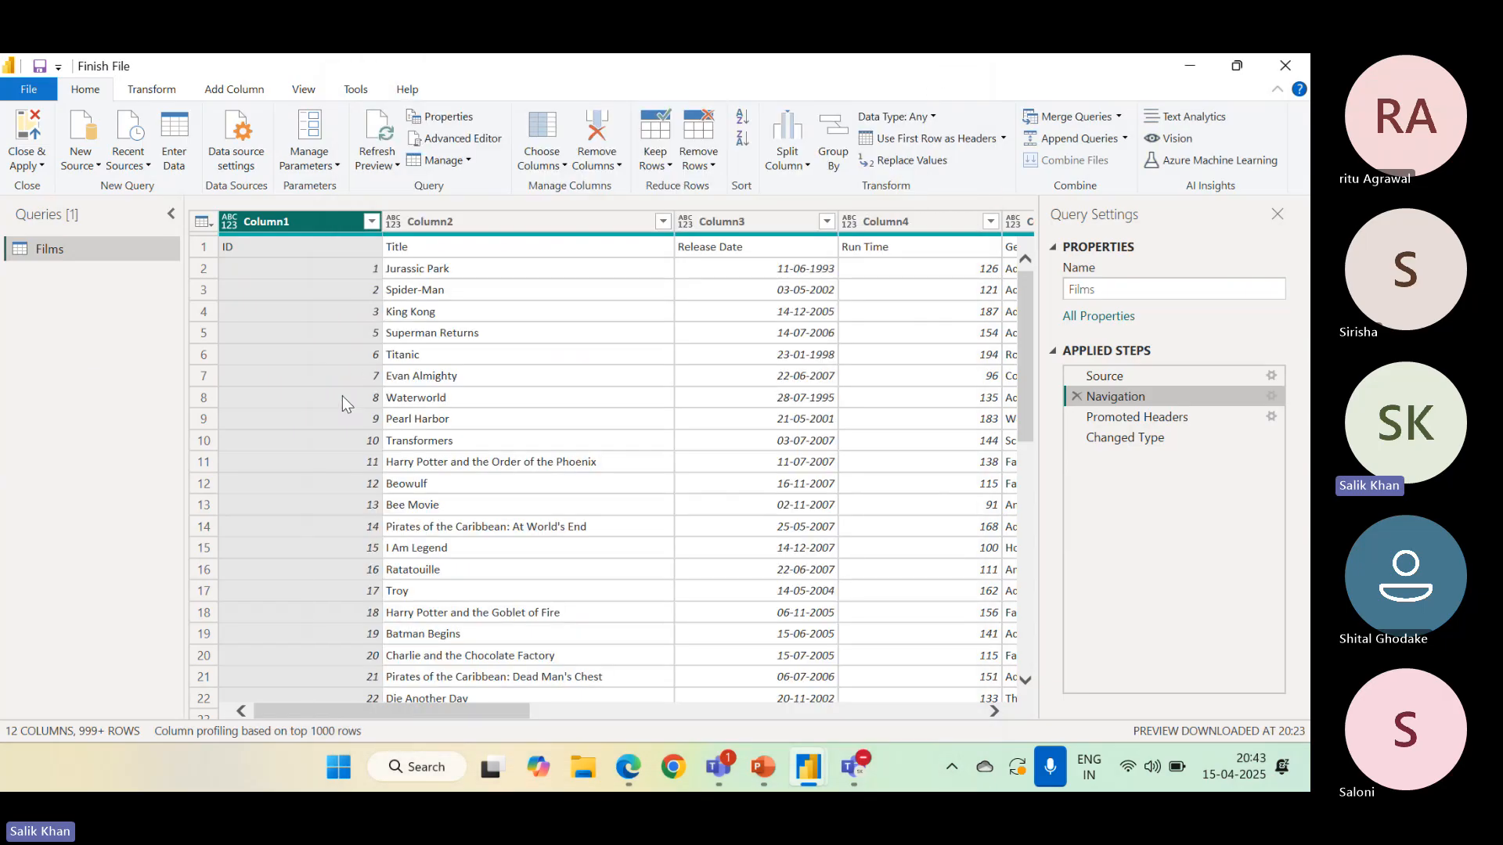
left_click(1164, 417)
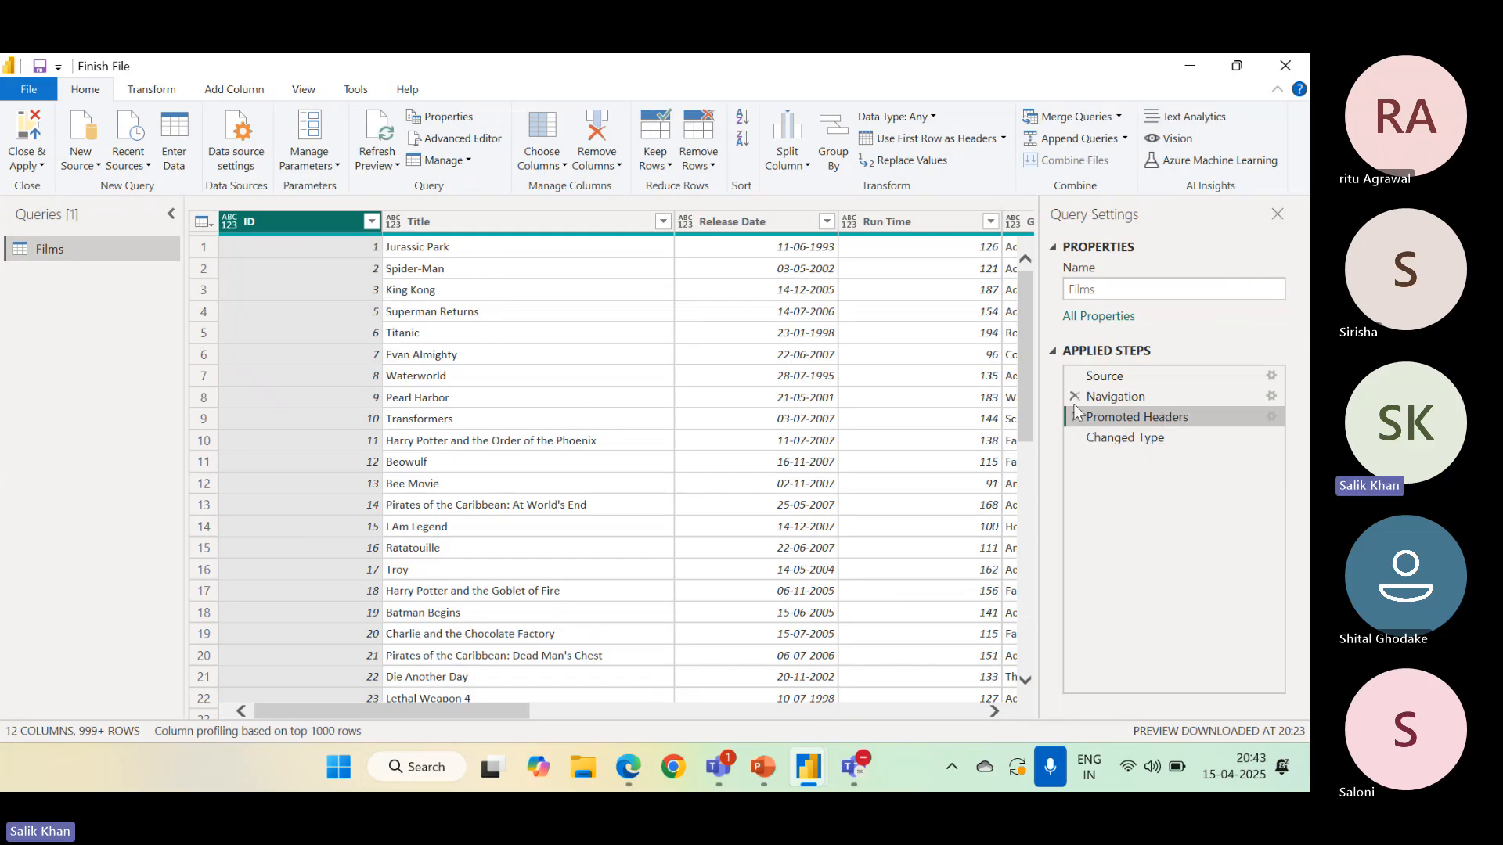
left_click(1151, 443)
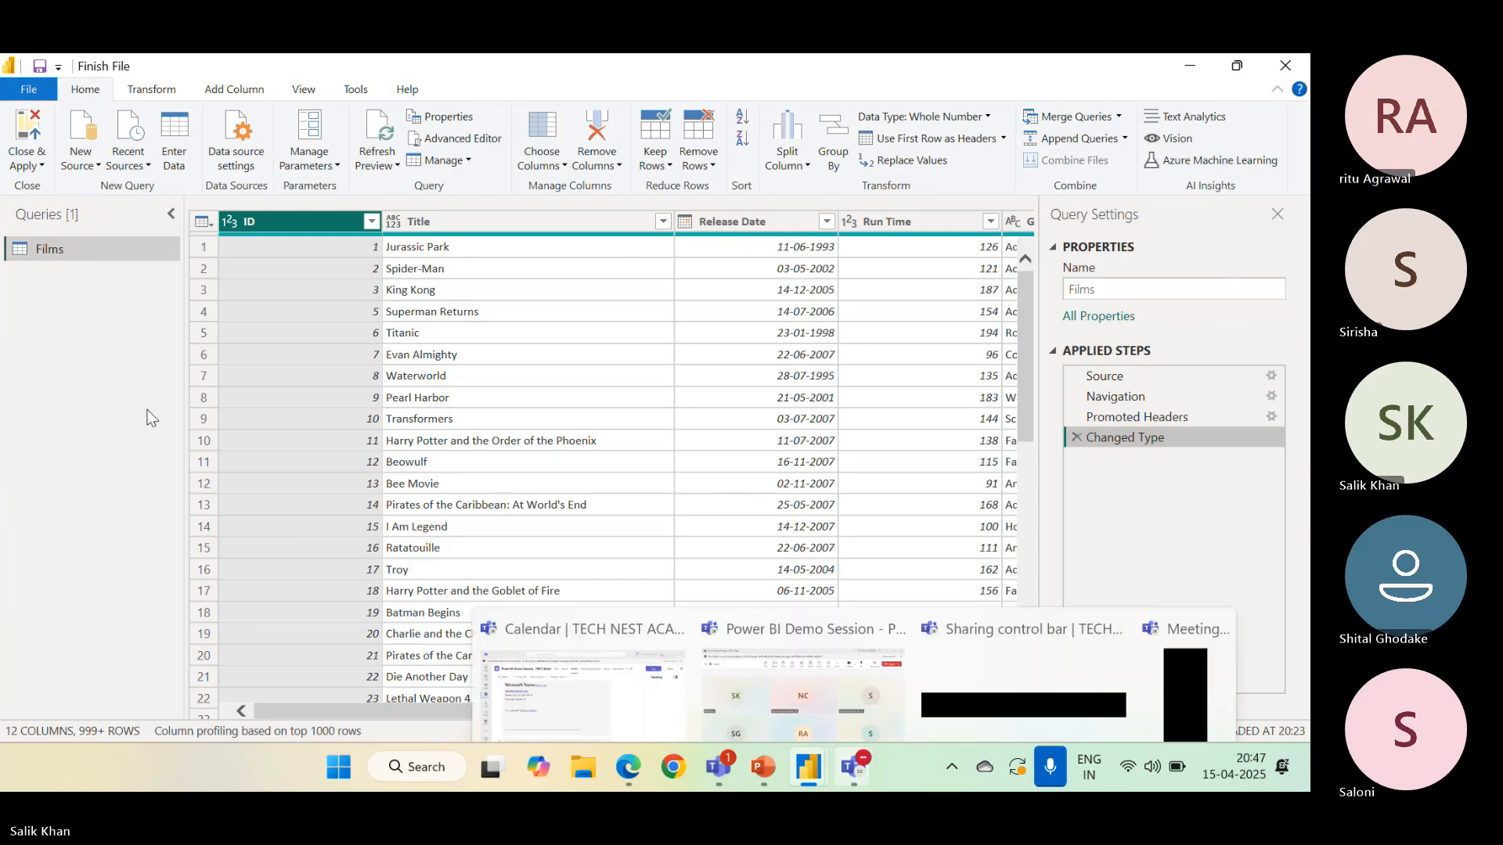
Examine the editor's transform, add-column and view commands, and return to the Home commands
left_click(149, 90)
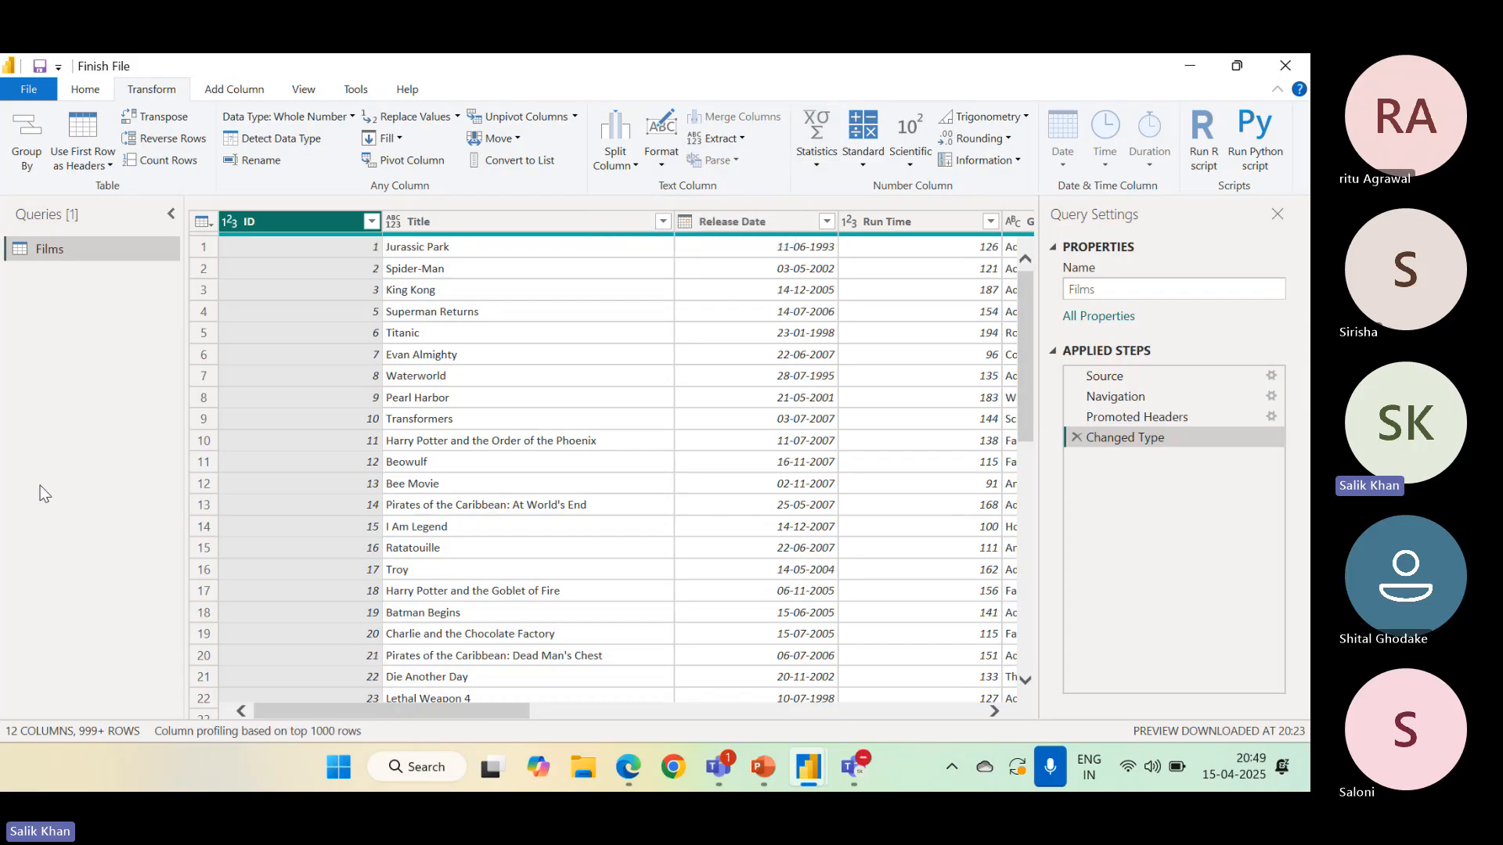
left_click(235, 89)
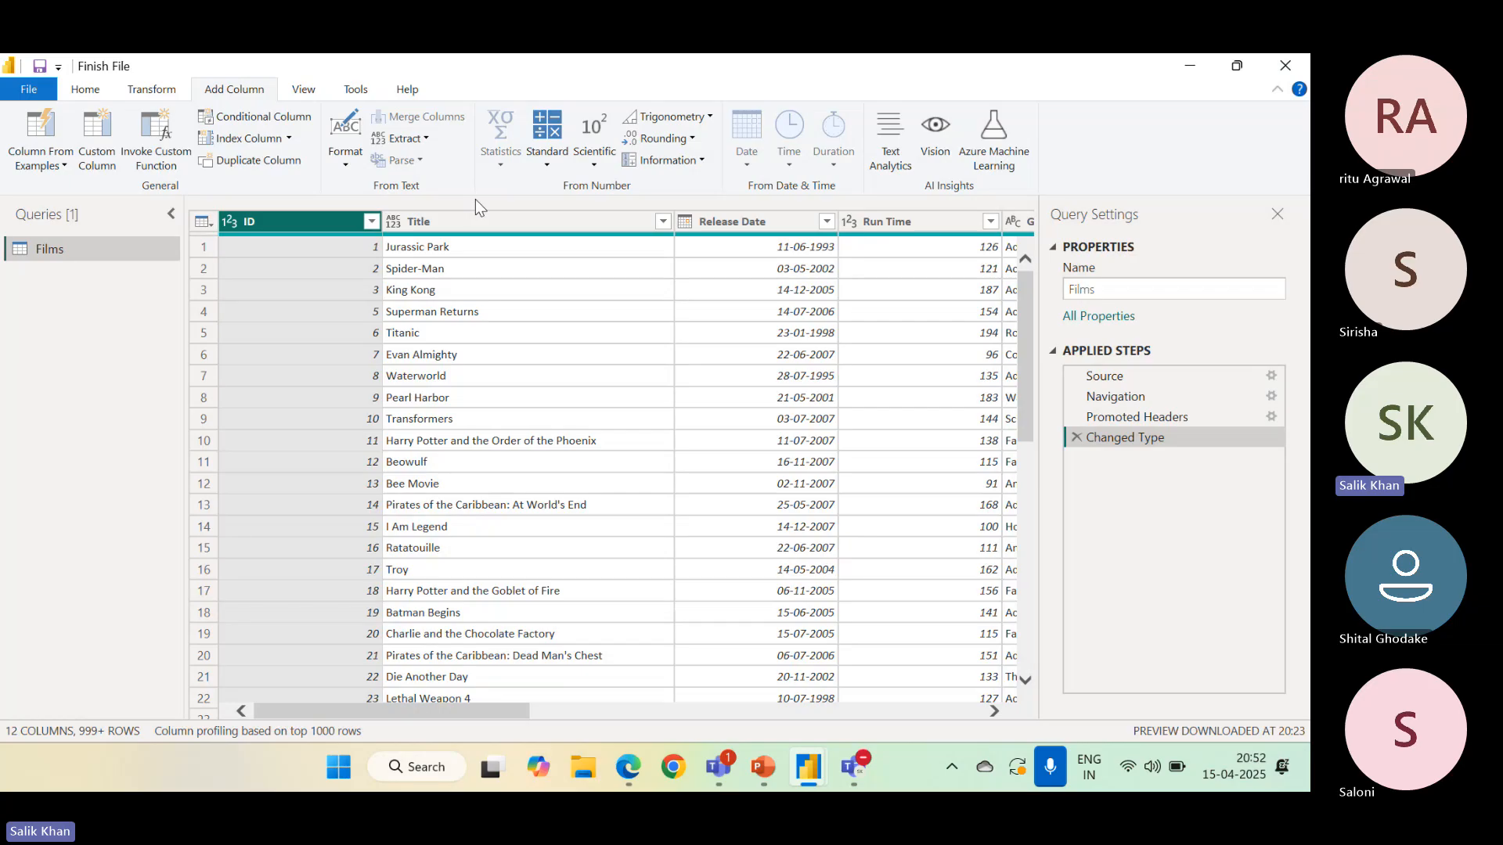
left_click(706, 192)
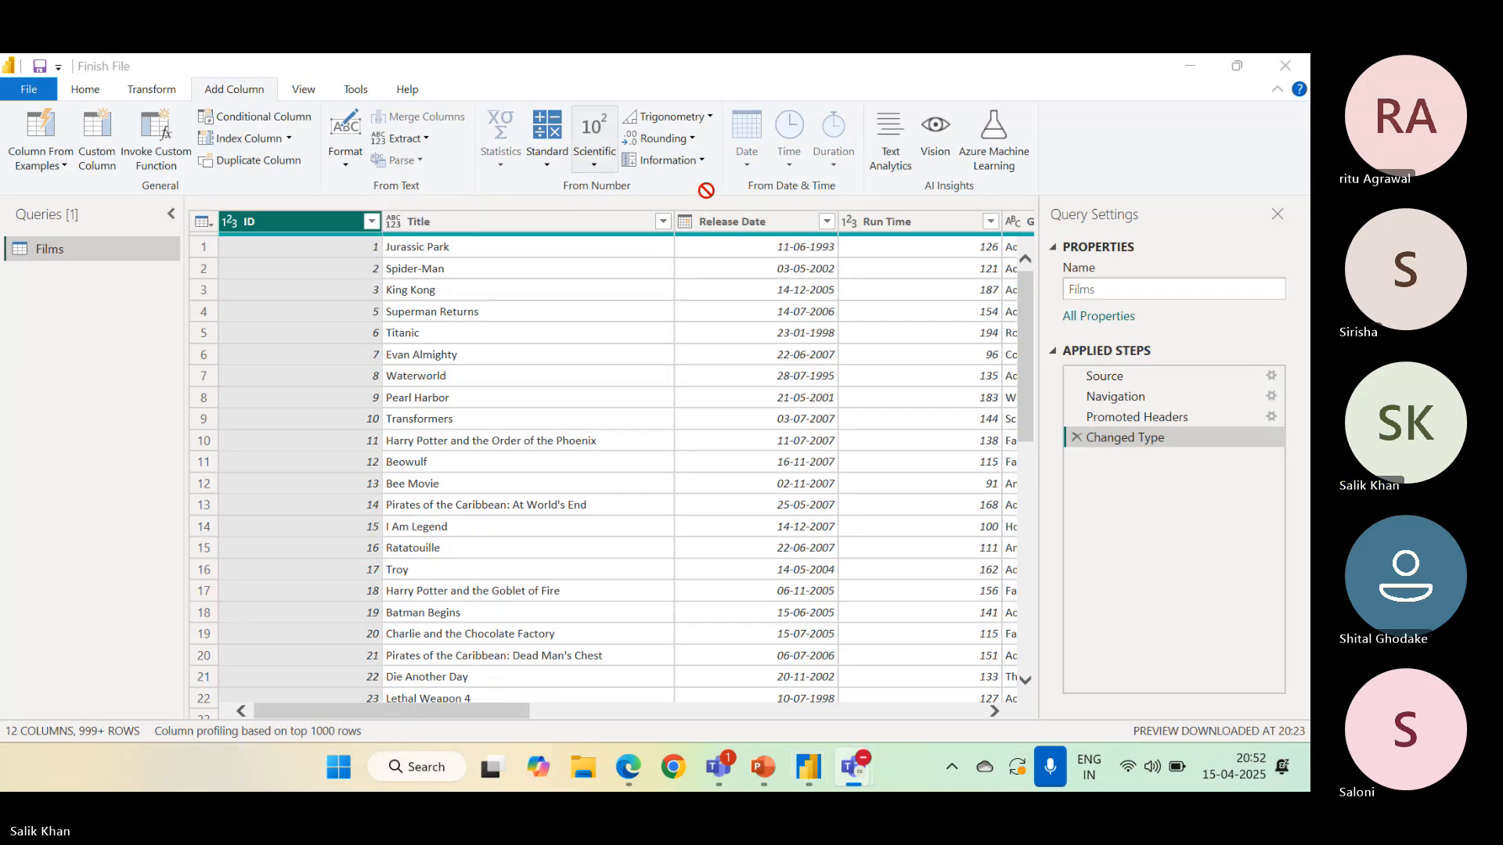
left_click(443, 179)
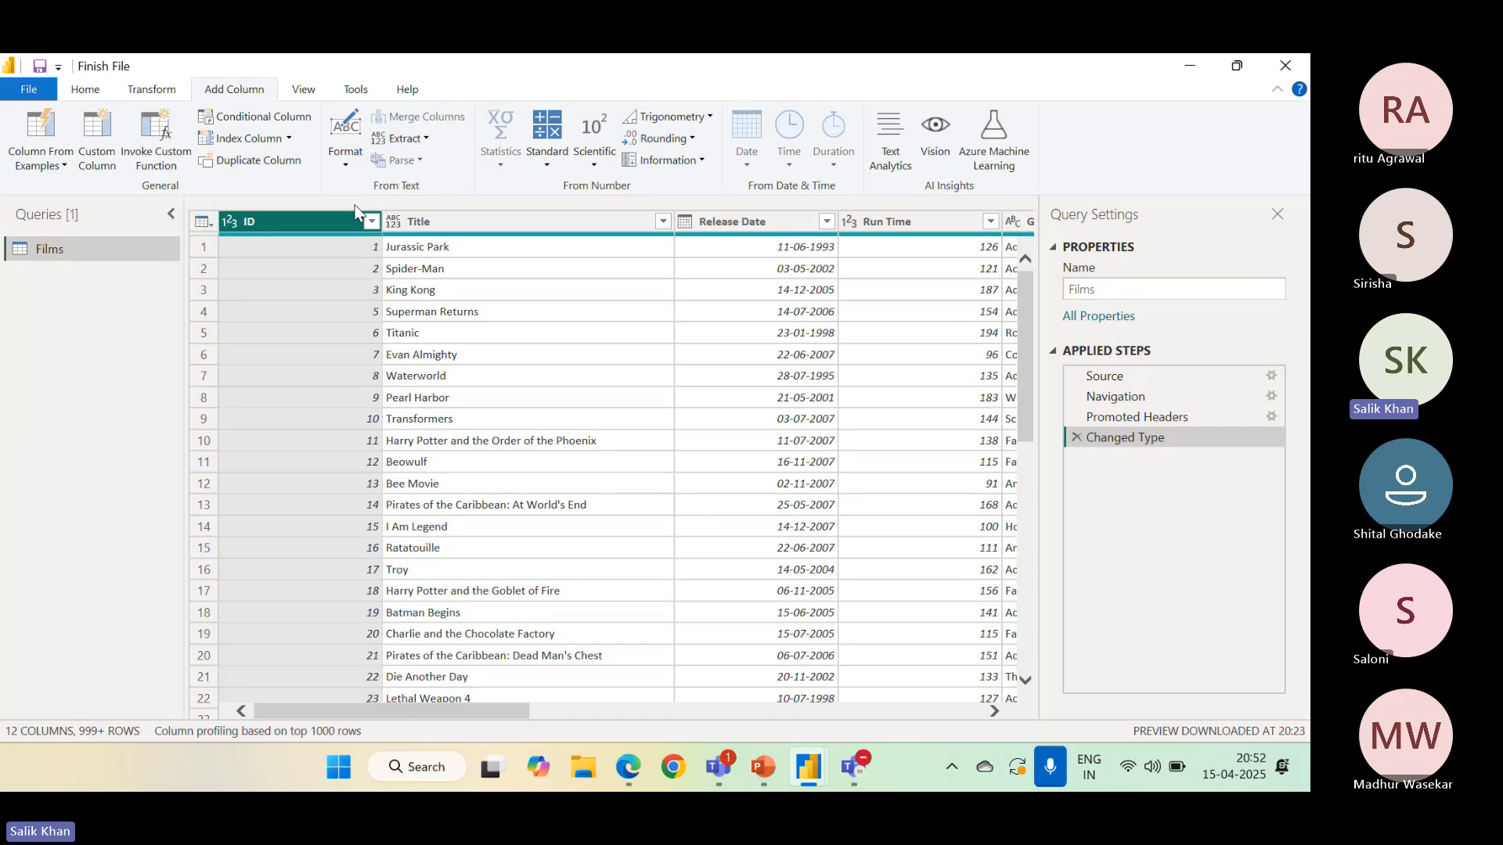
left_click(303, 95)
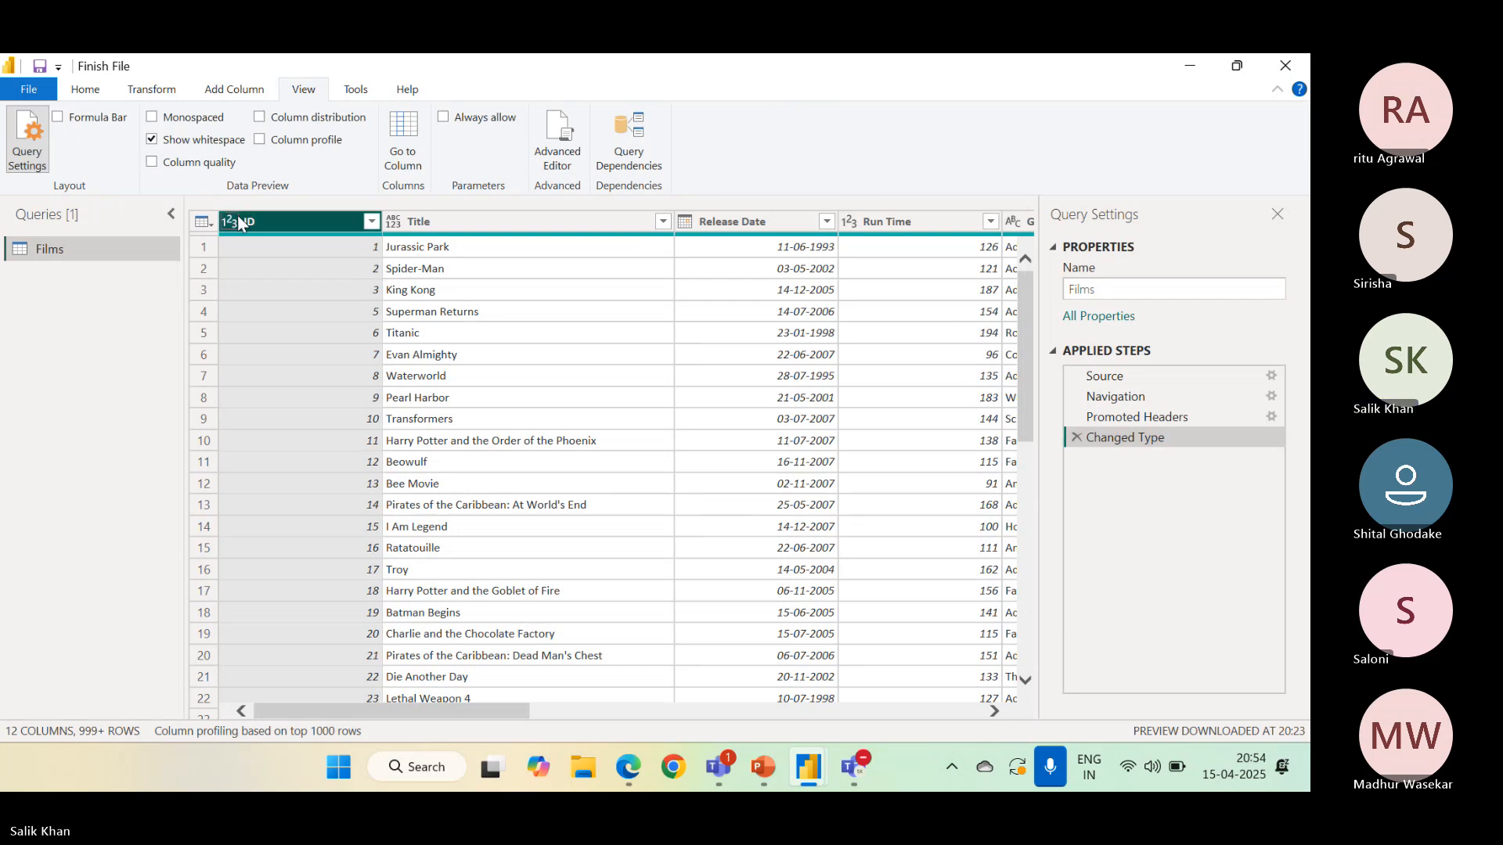
left_click(87, 93)
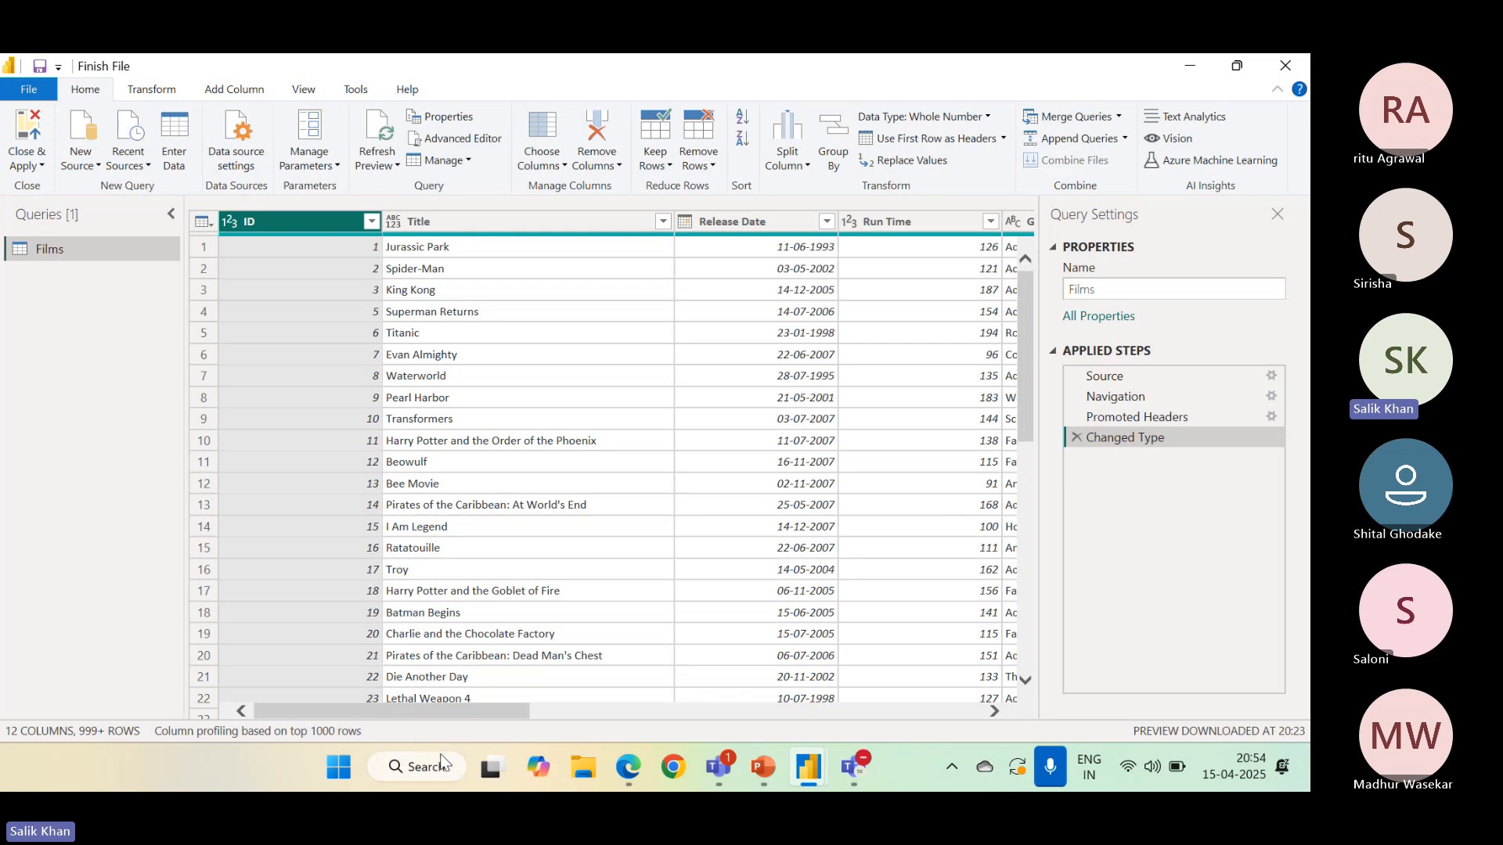
Search Windows for "micro" and launch Microsoft Store
left_click(424, 771)
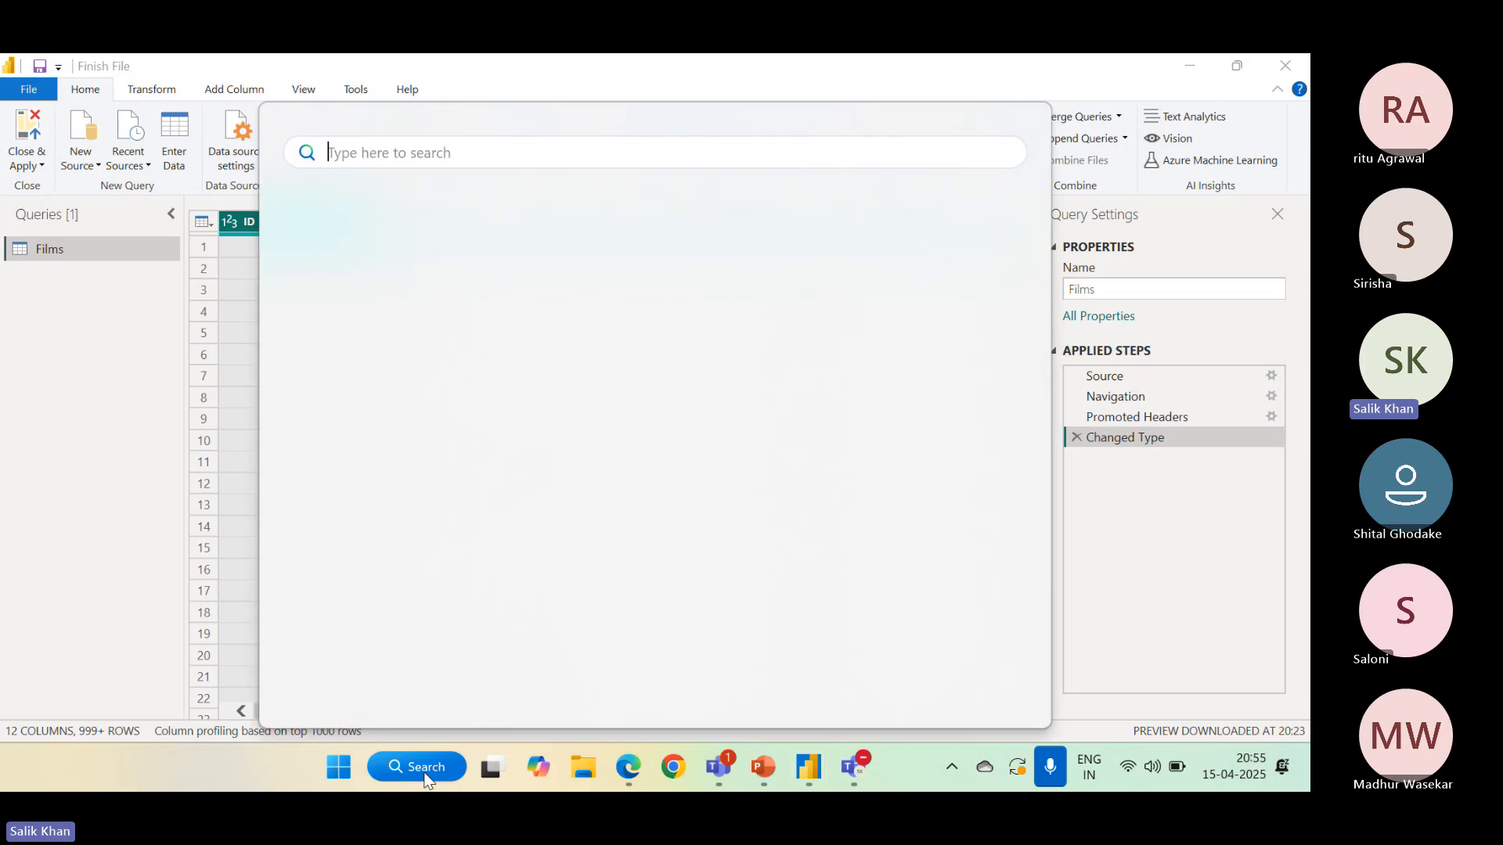
type("micro")
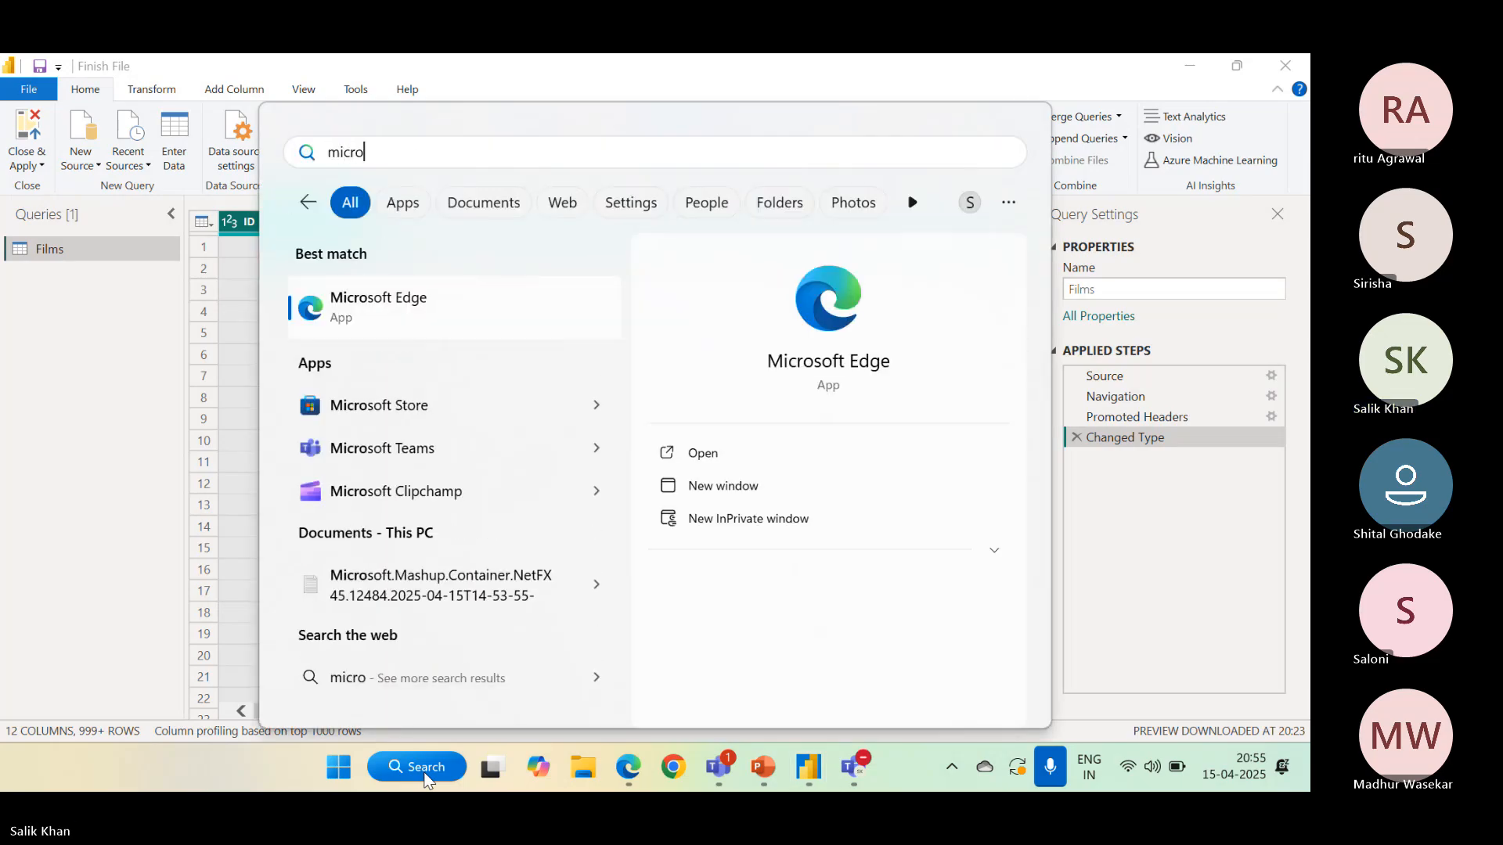
left_click(371, 408)
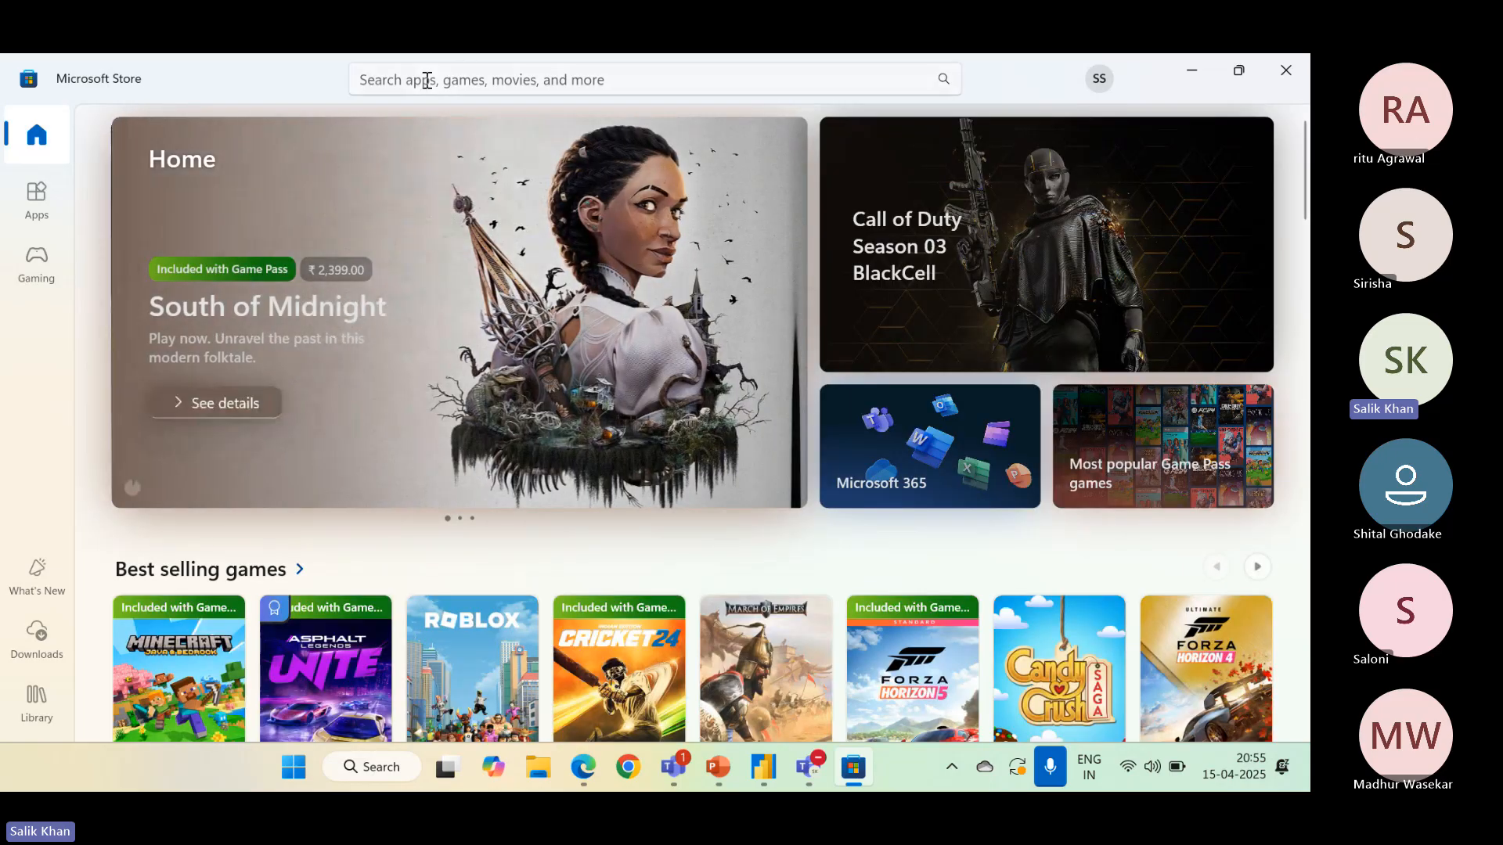
Search Microsoft Store for "power bi" and open the Power BI Desktop app page
left_click(427, 81)
type("p")
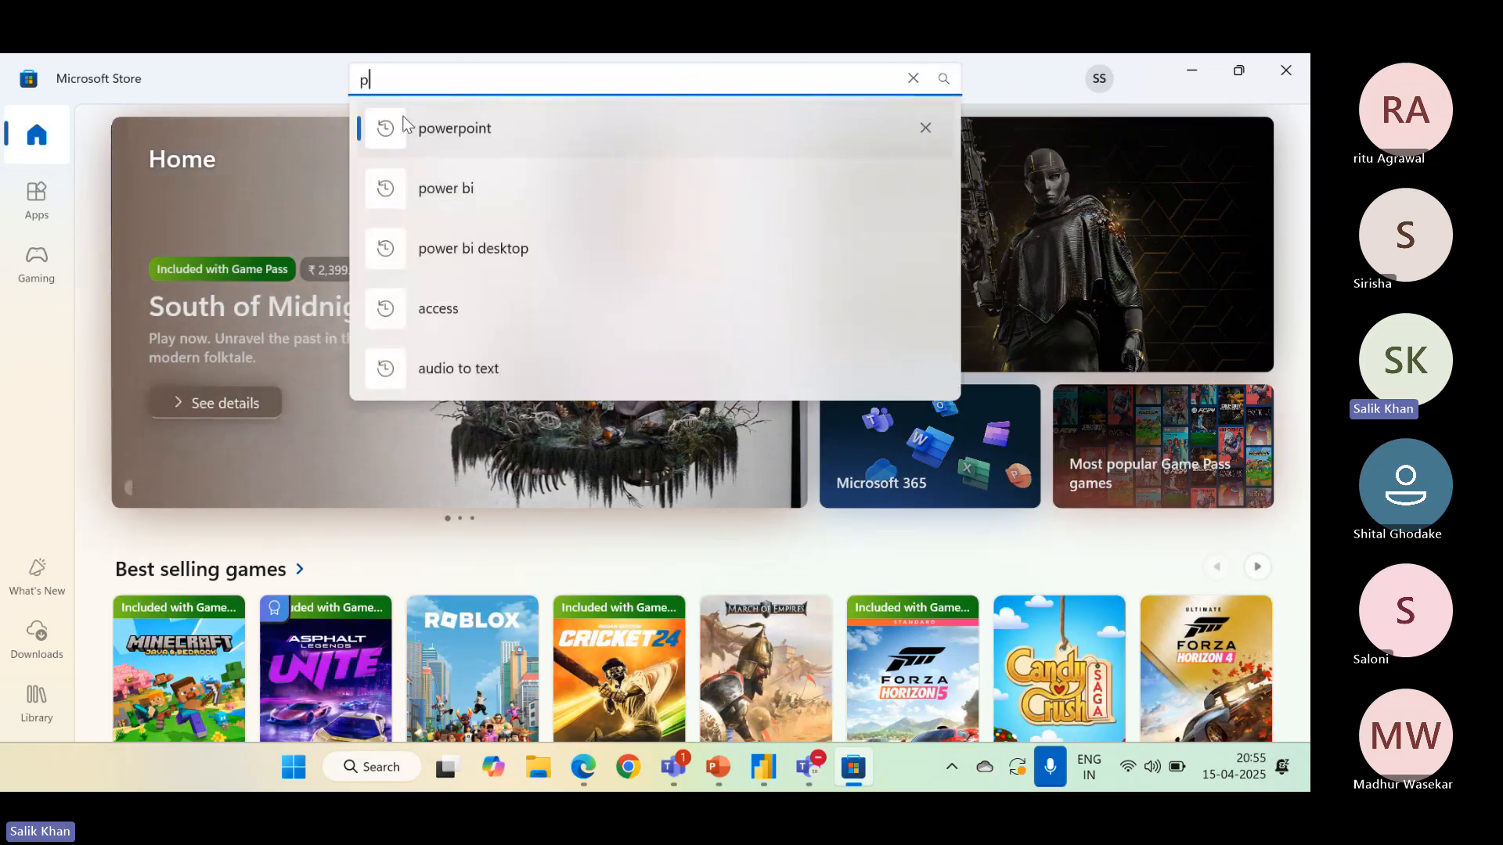
type("ower bi")
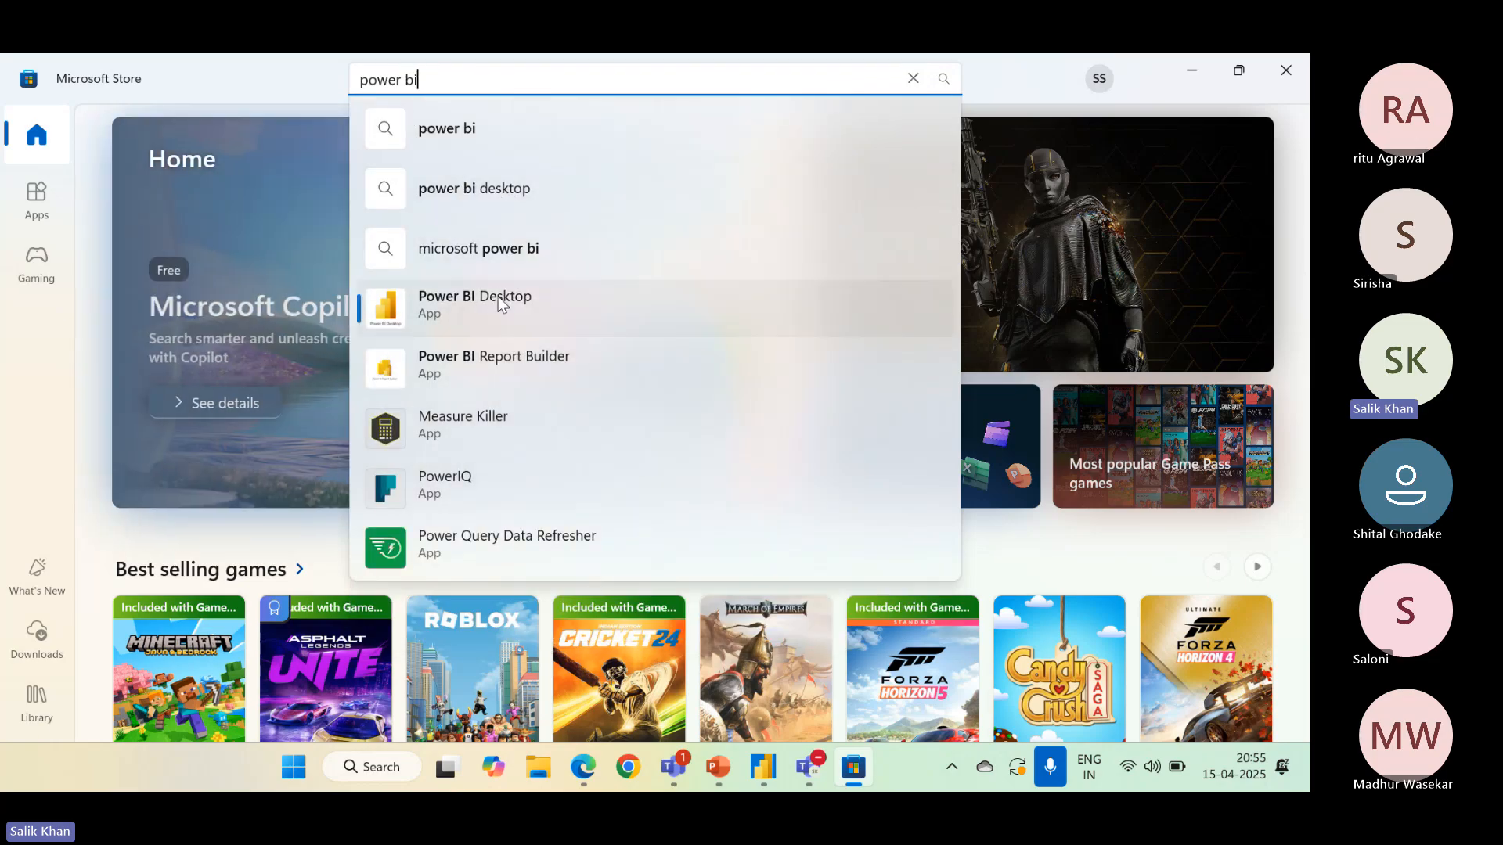
left_click(500, 313)
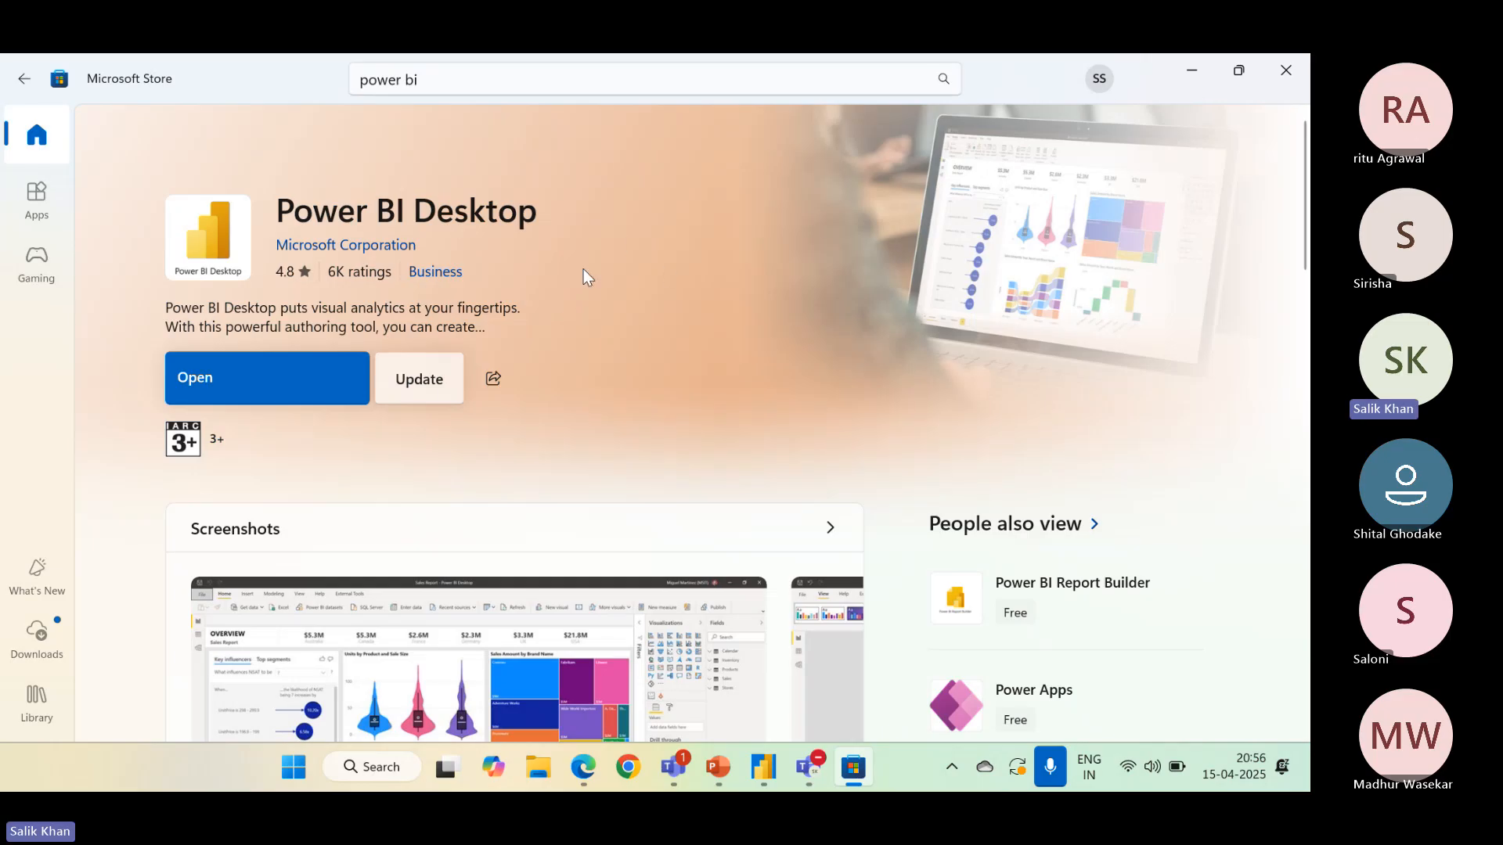
left_click(628, 771)
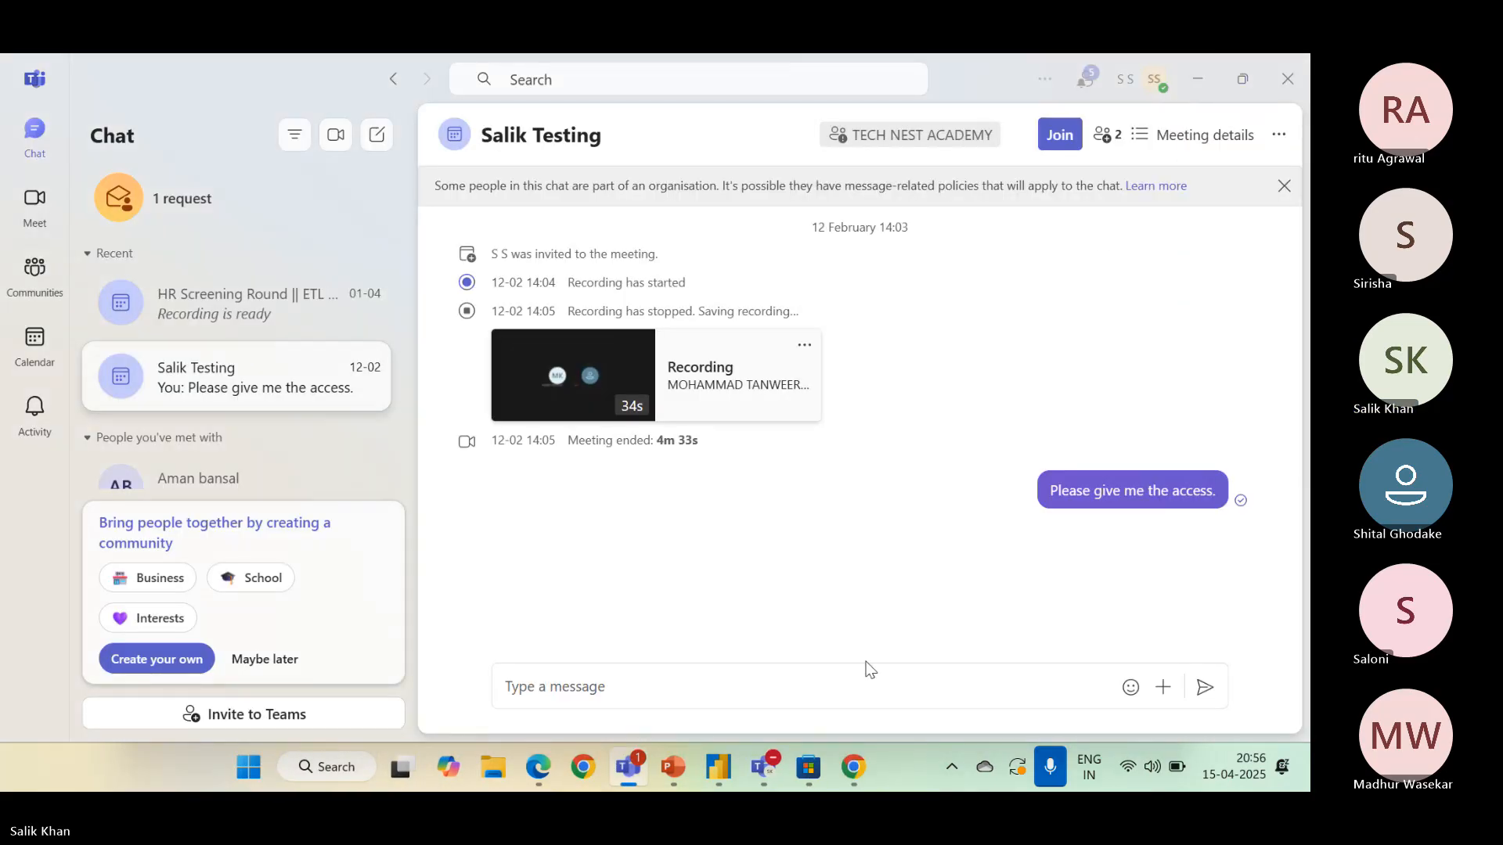
mouse_move(839, 760)
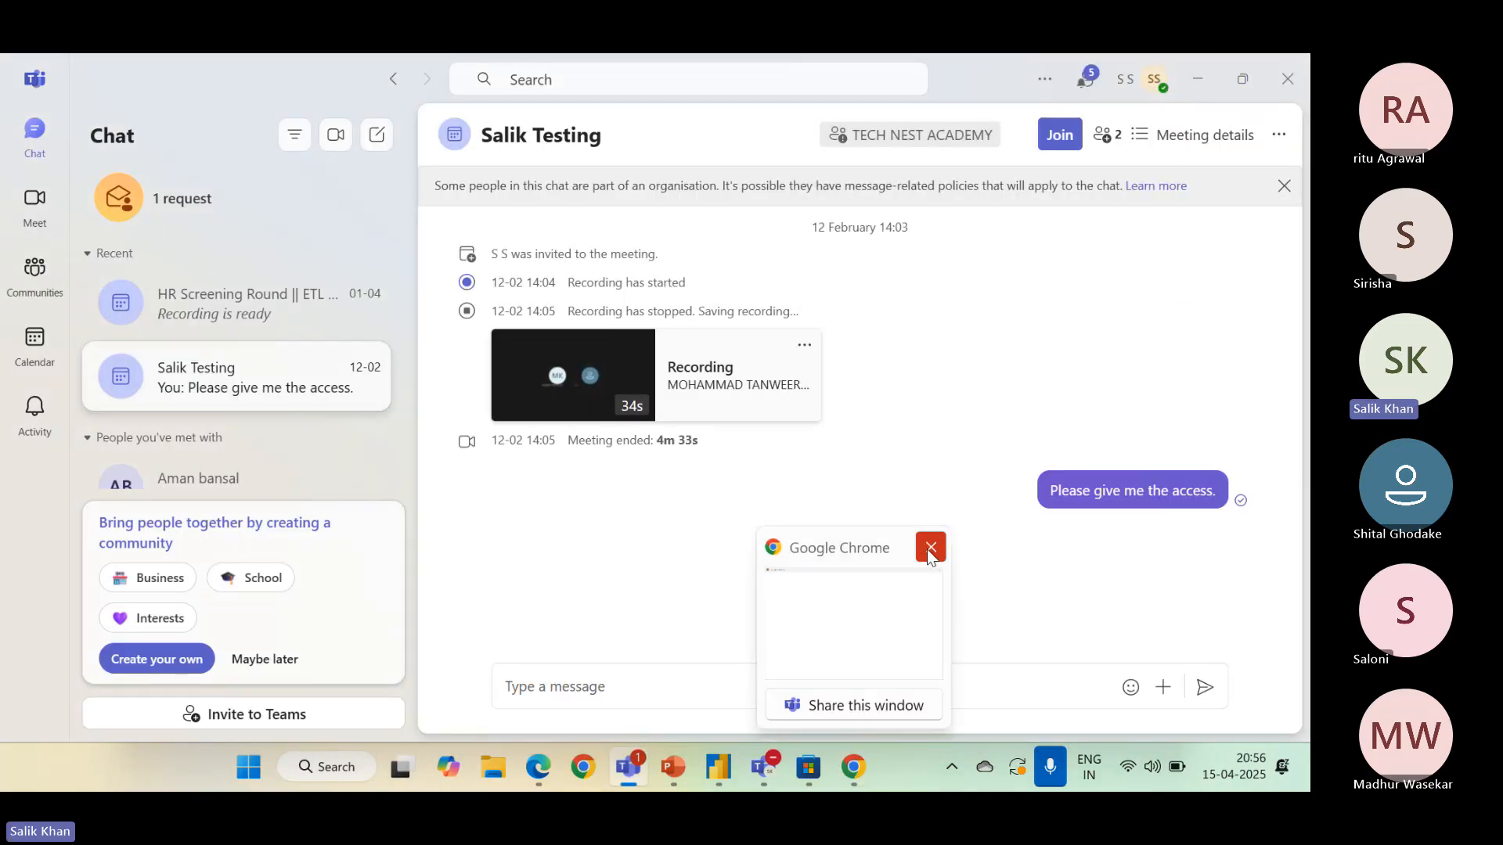
left_click(929, 549)
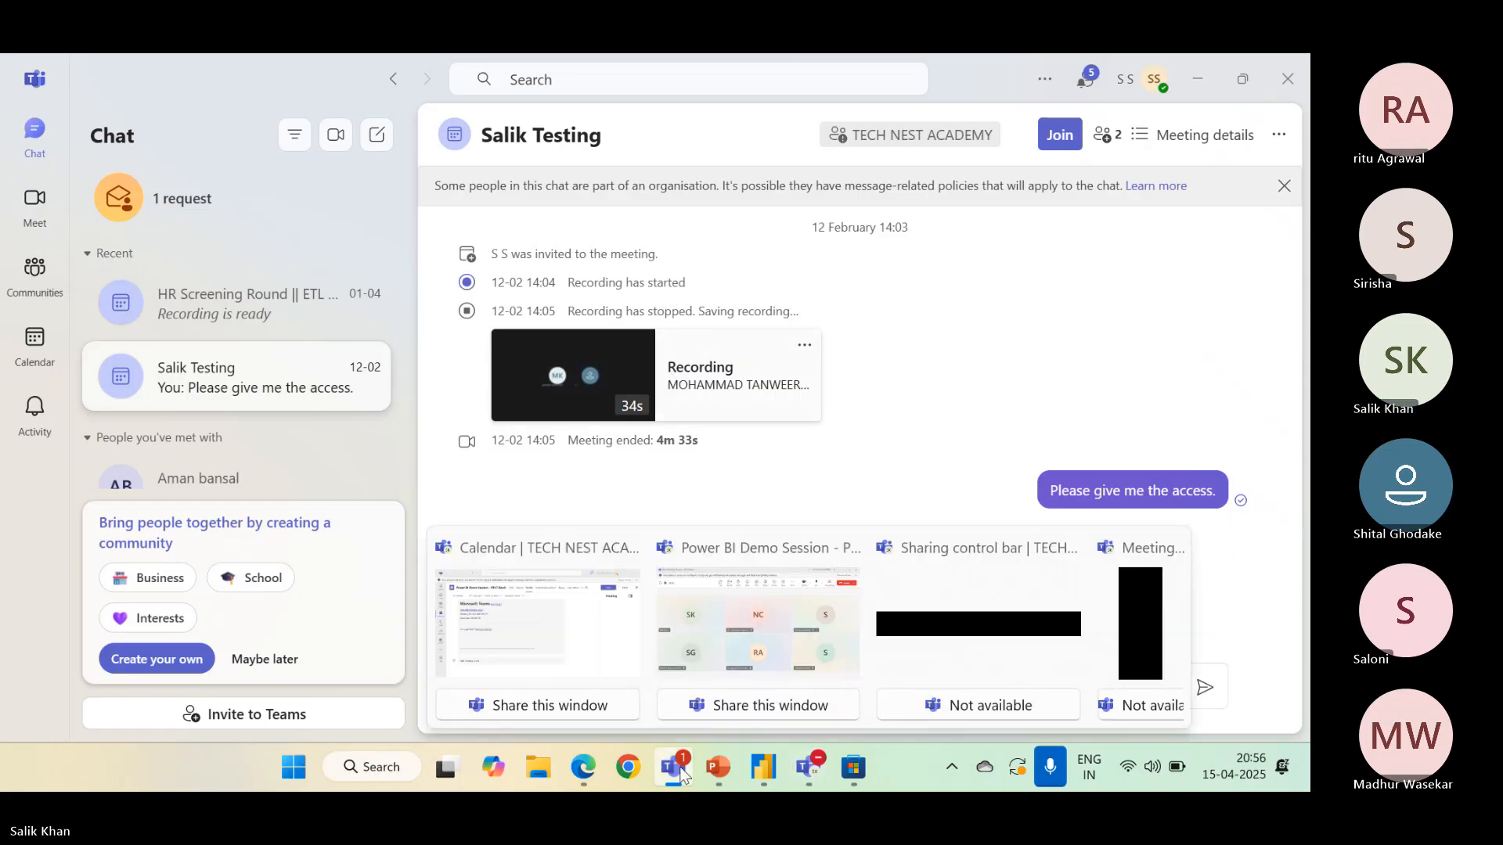
mouse_move(675, 771)
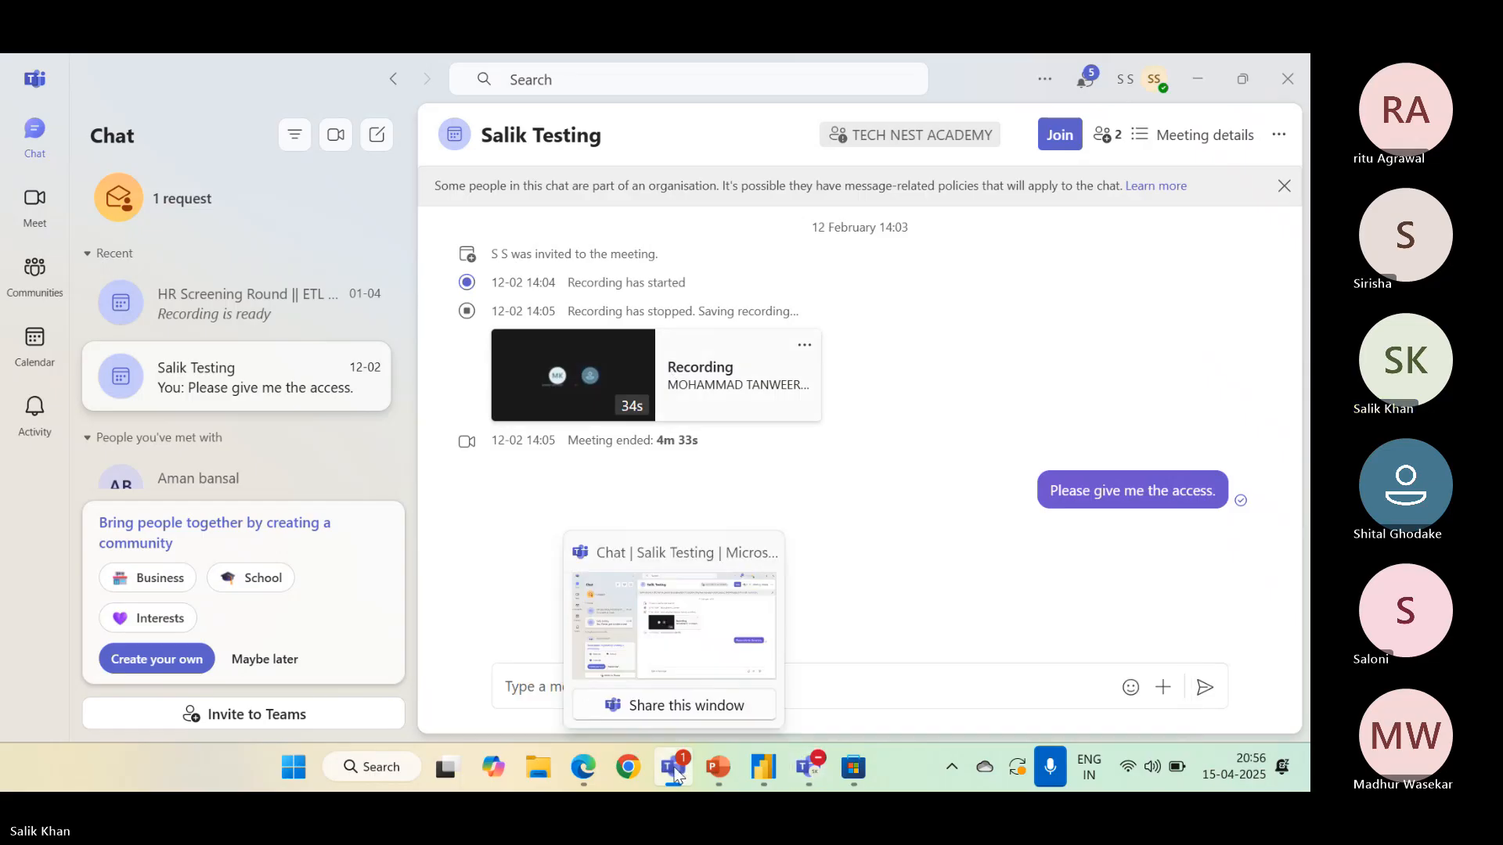
Show the PowerPoint slide on Introducing Power Query Editor, and return to the Films query in Power Query Editor
left_click(720, 769)
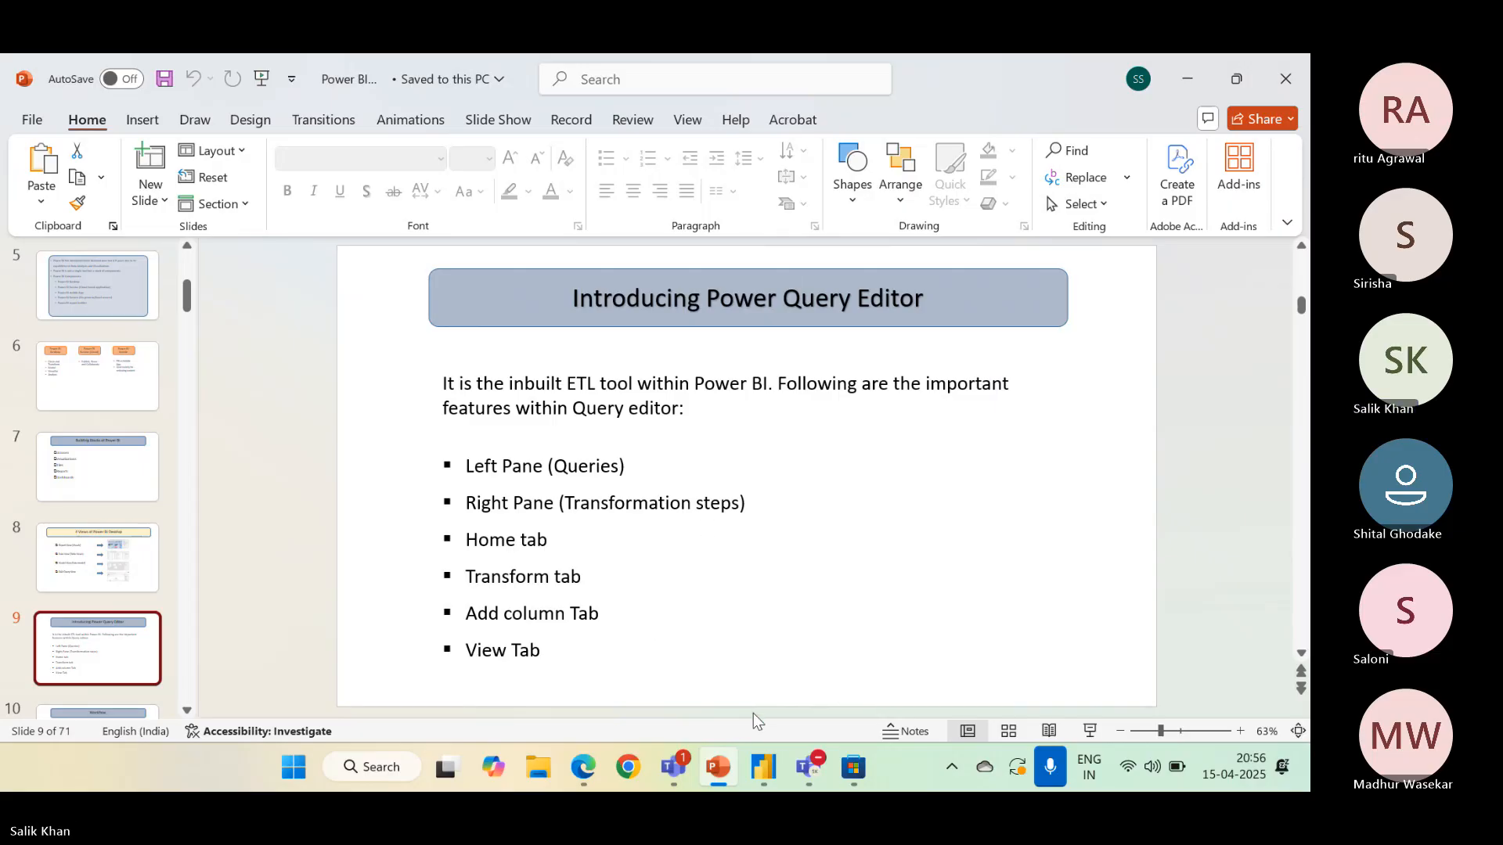
mouse_move(763, 768)
left_click(705, 649)
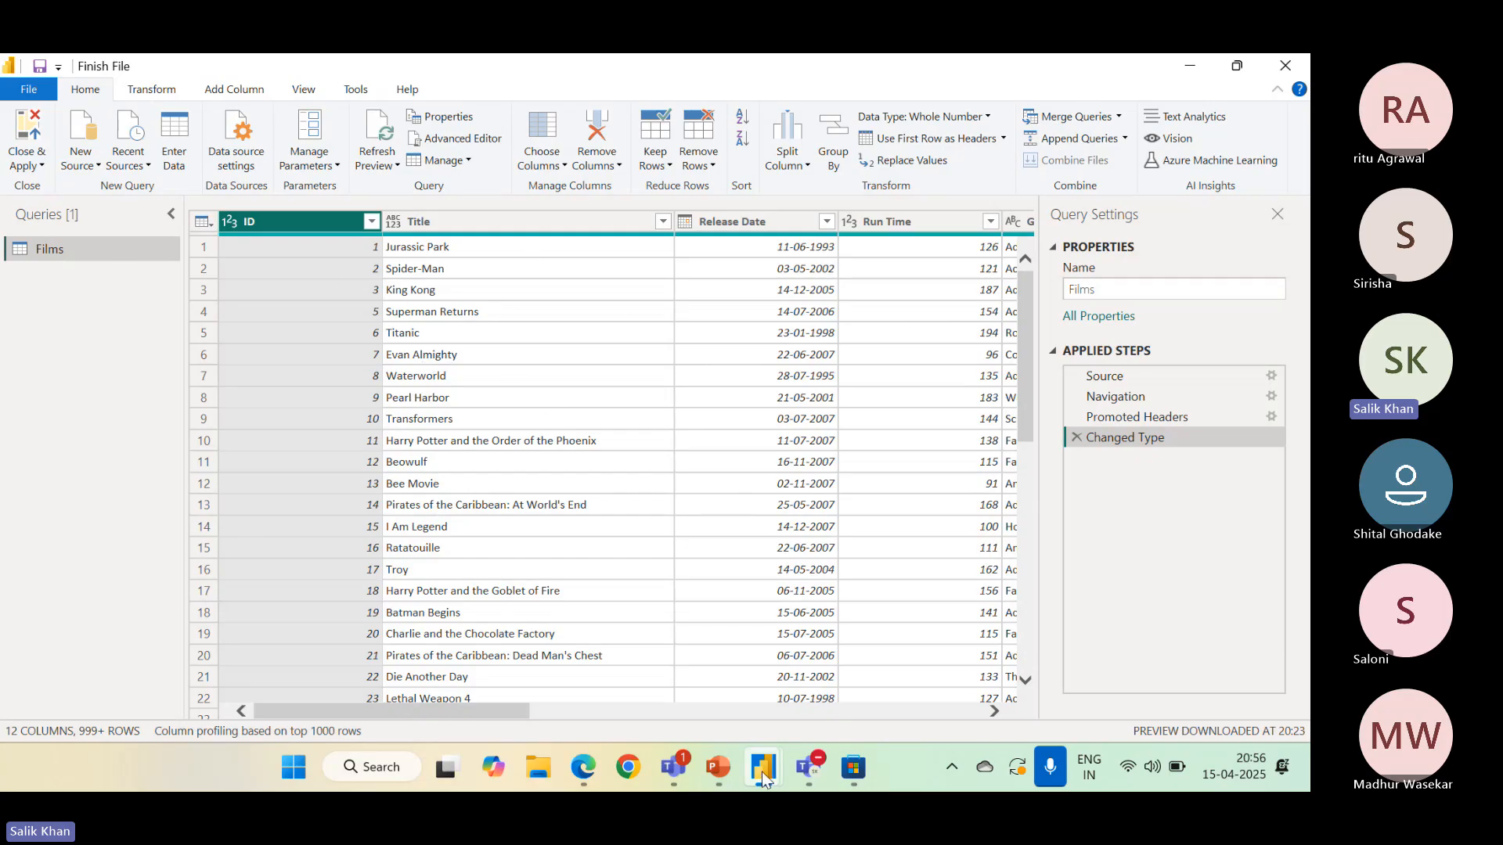
mouse_move(763, 767)
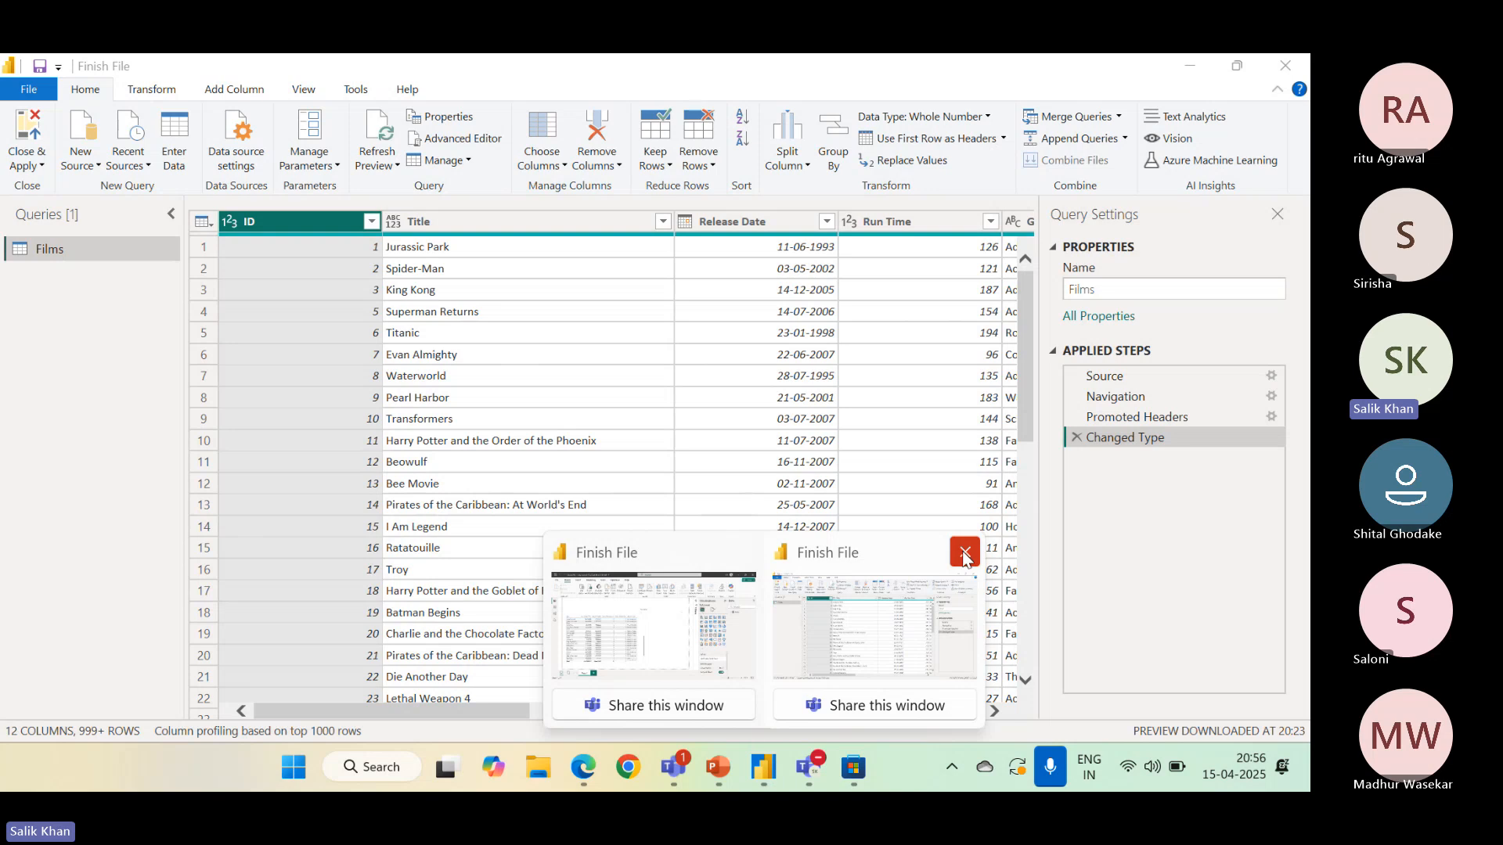
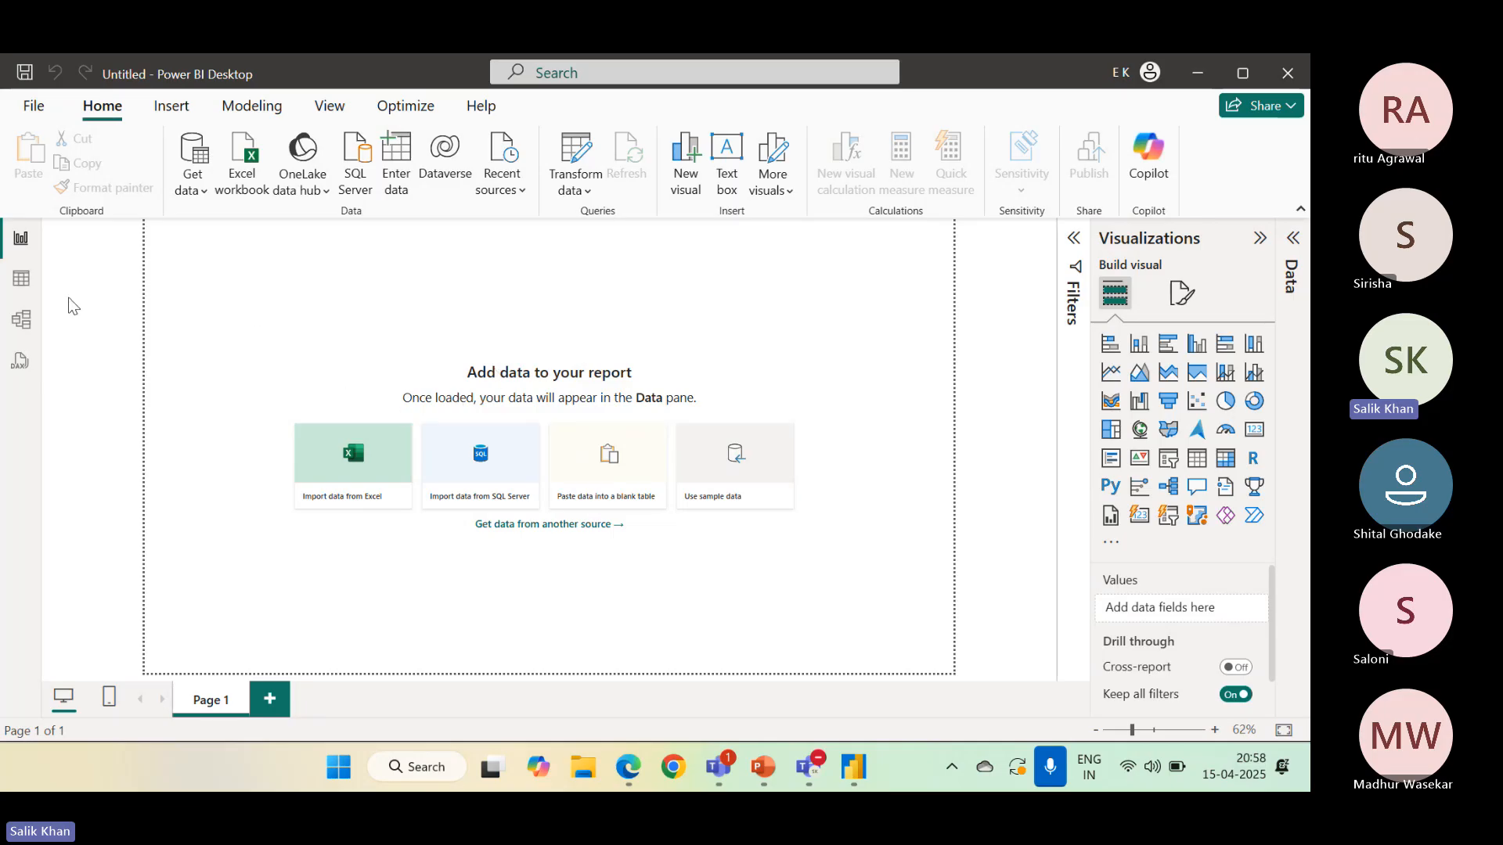
Review the empty report's table and model views, and return to report view with the Visualizations pane collapsed
left_click(15, 283)
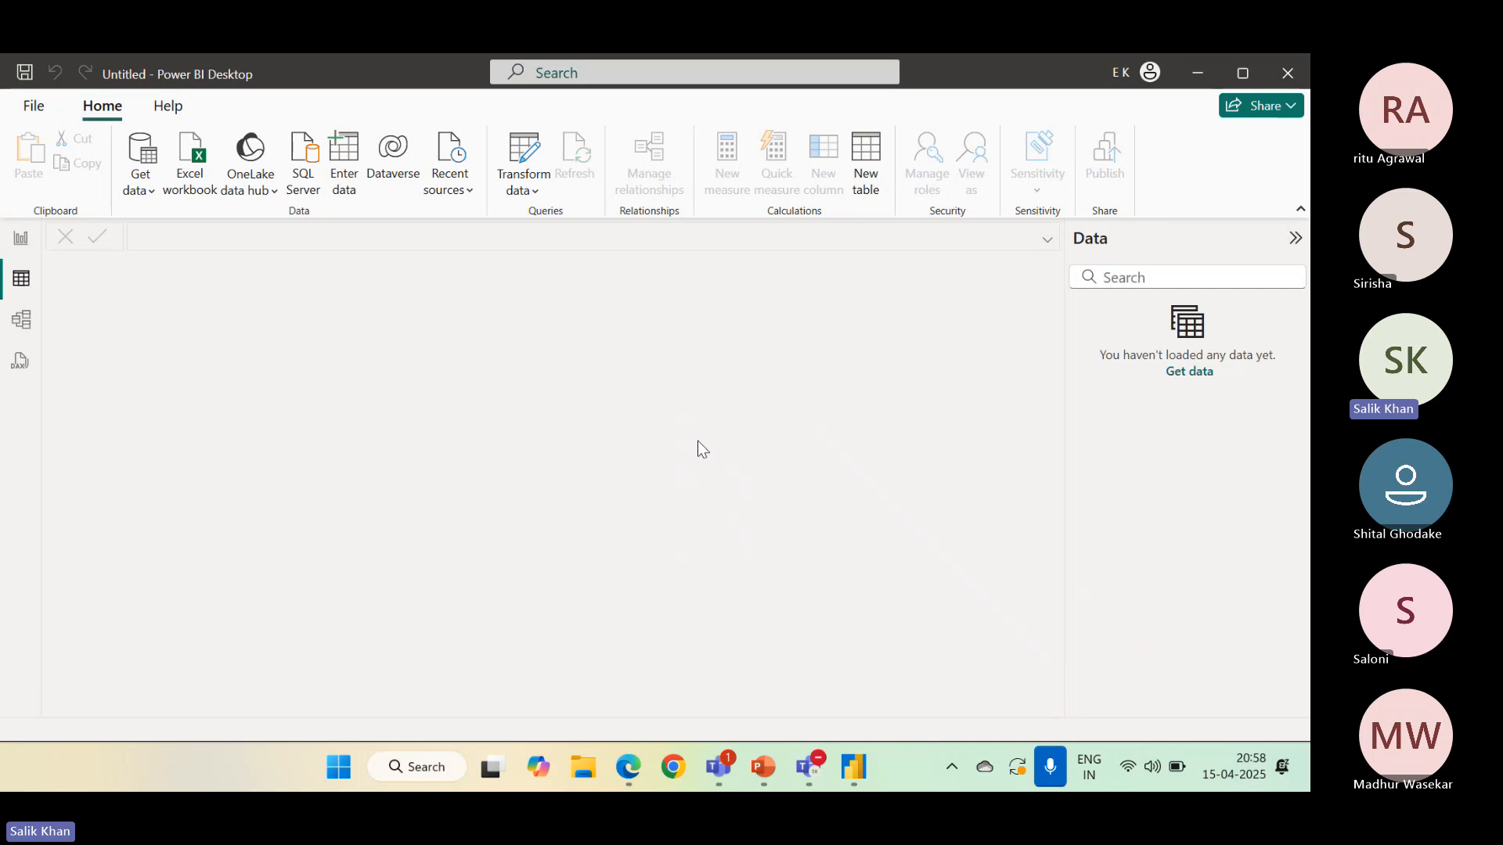
left_click(6, 325)
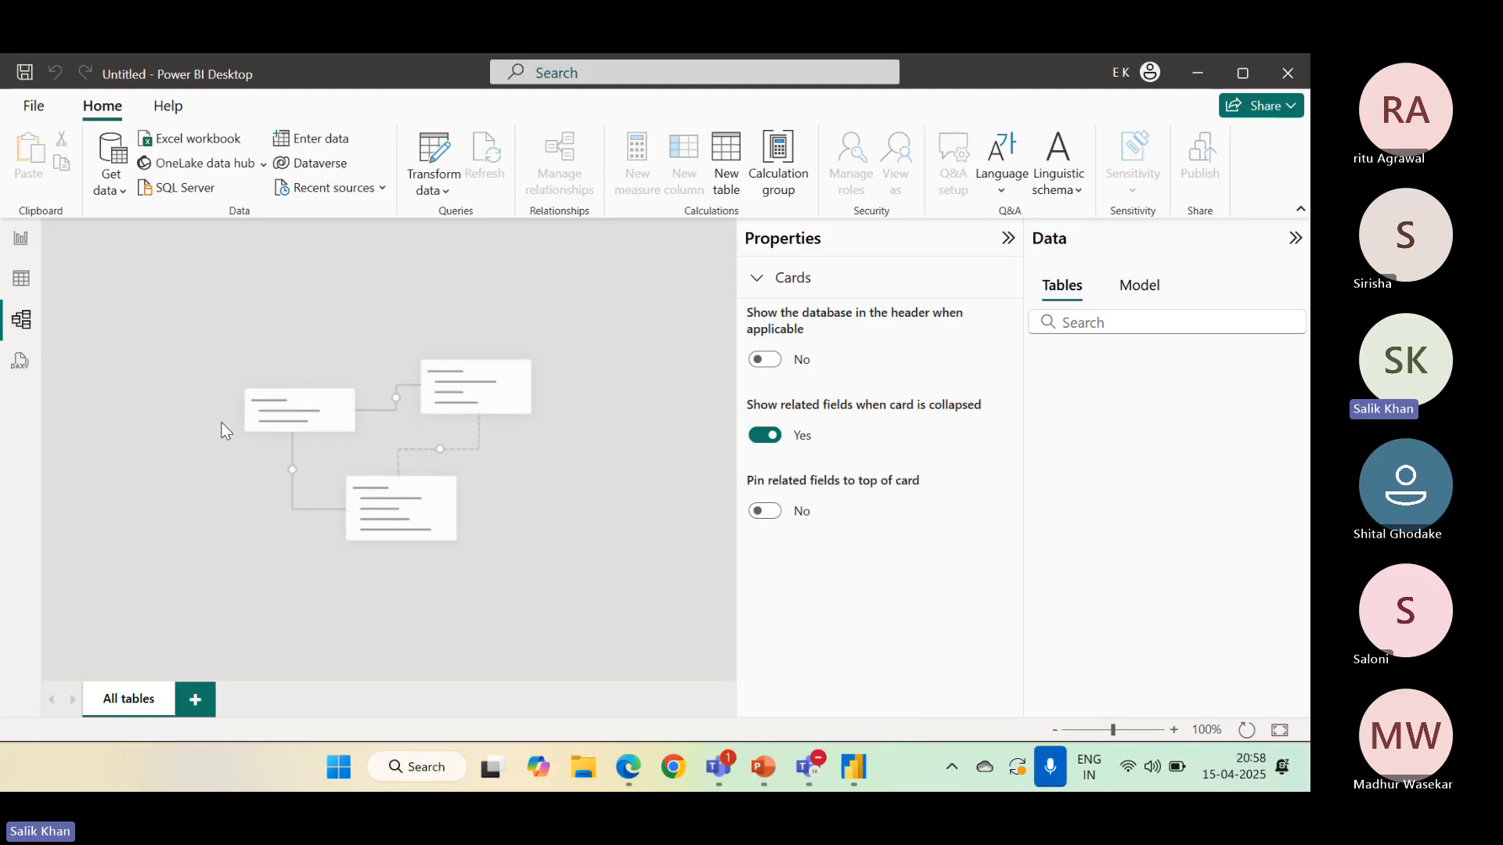
left_click(22, 238)
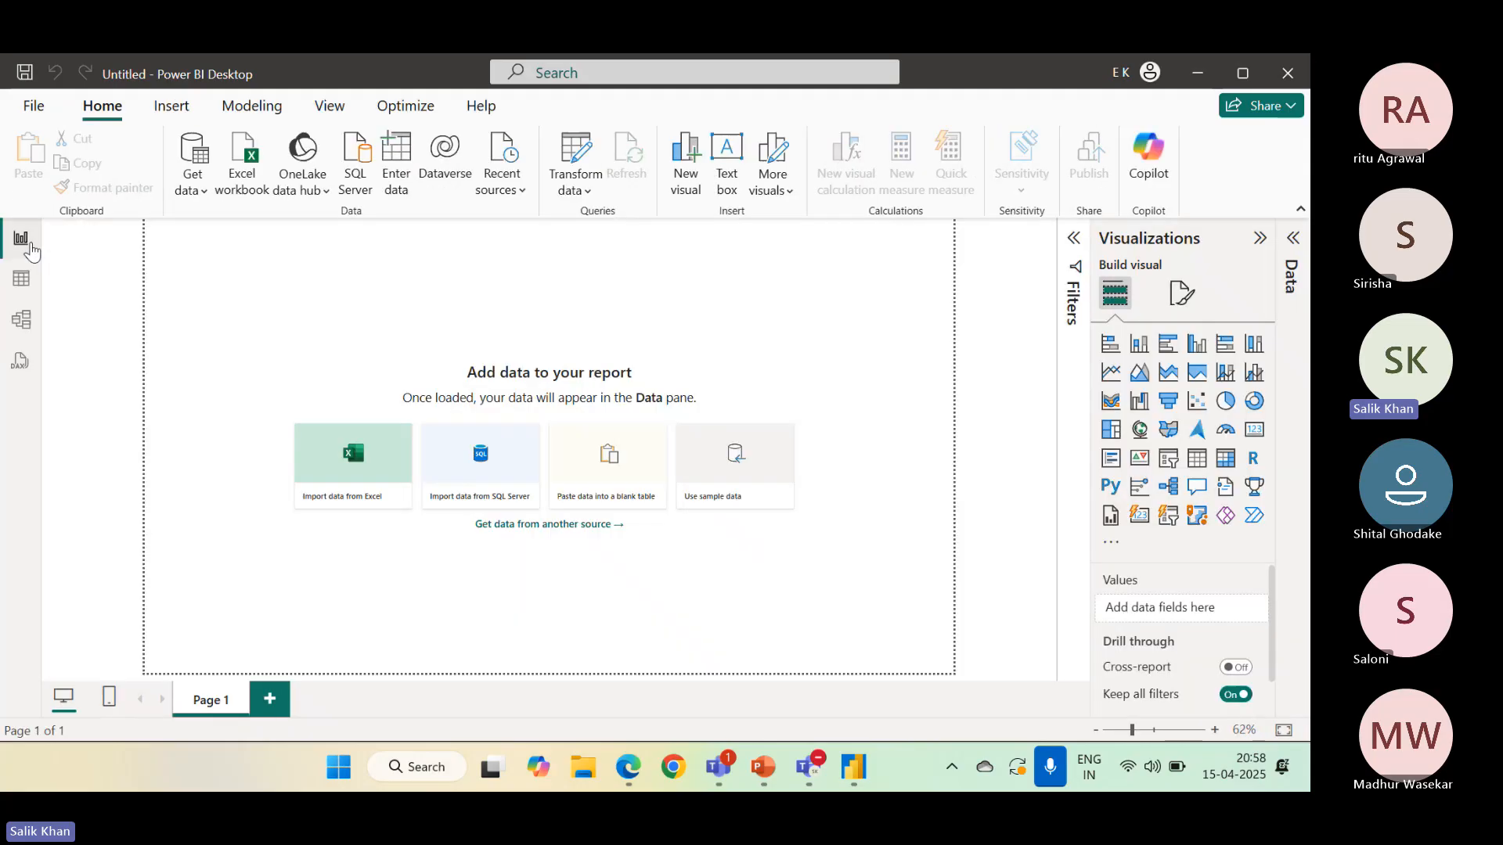
left_click(1260, 238)
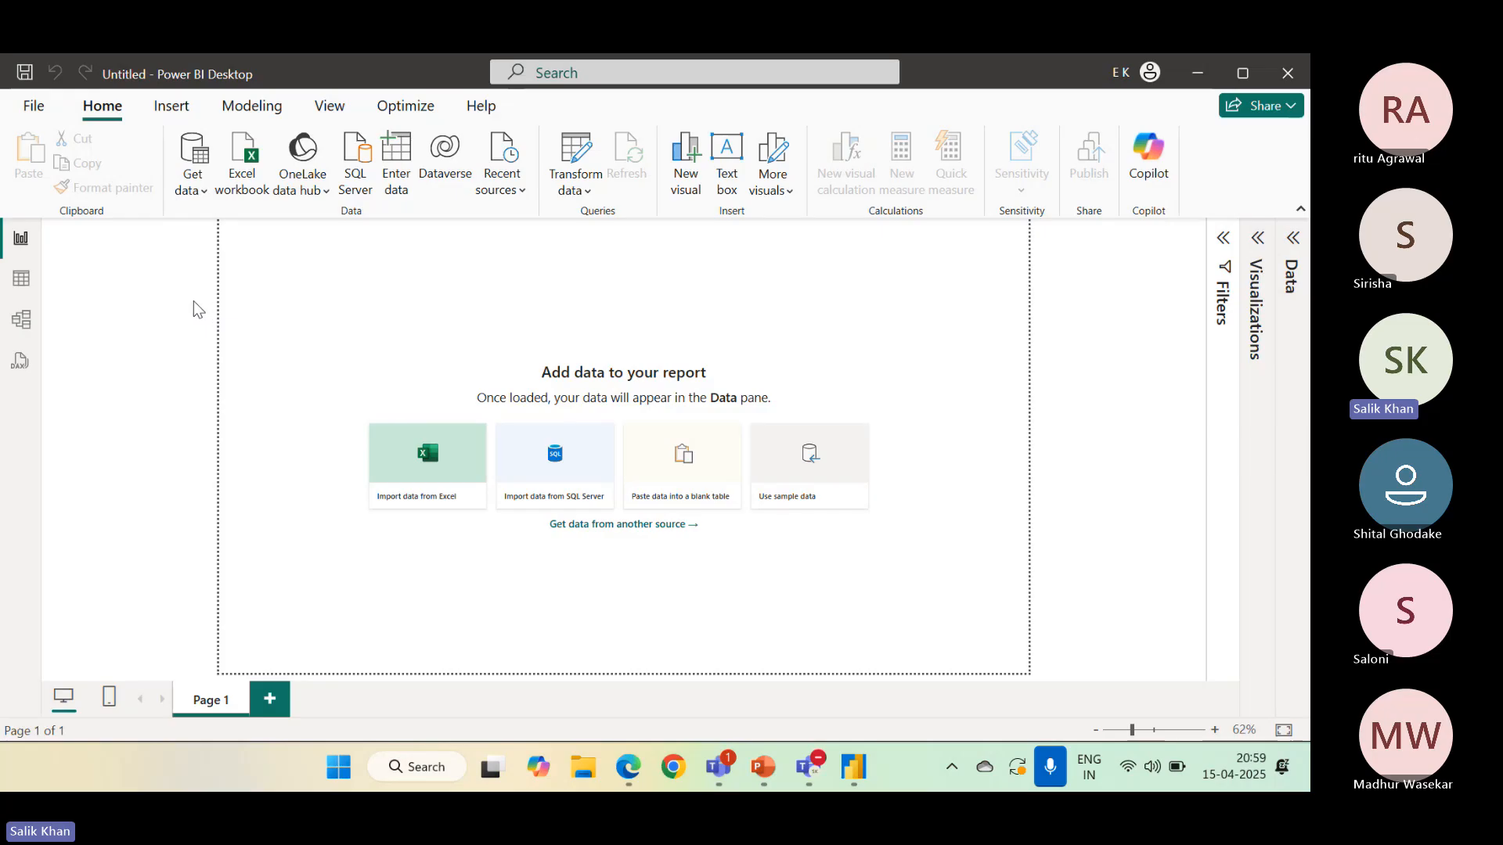
Open the complete Get Data list and browse the available connectors, from file sources through databases, Azure and online services
left_click(198, 188)
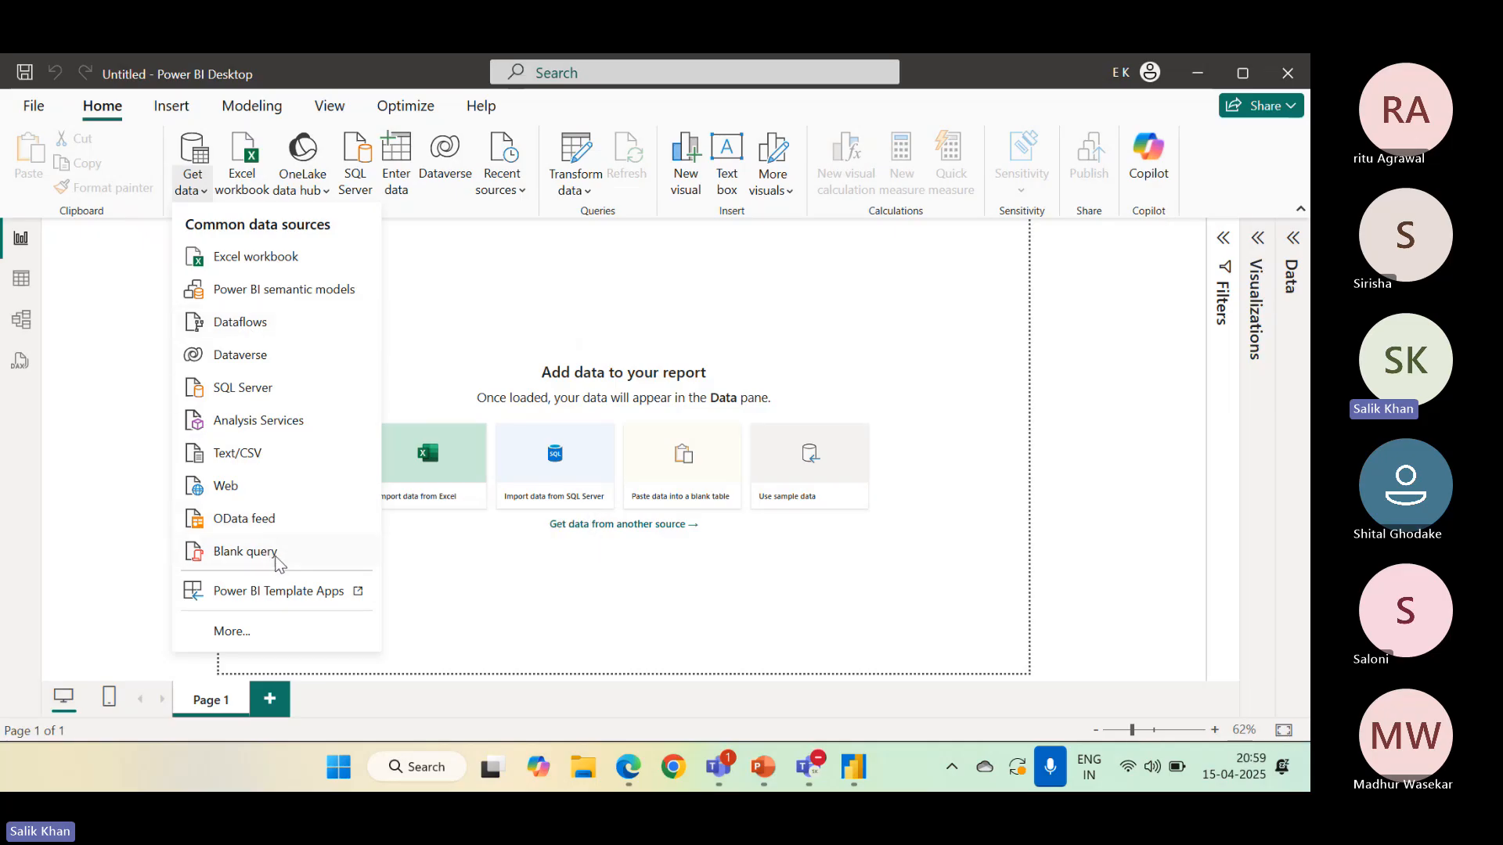
left_click(233, 632)
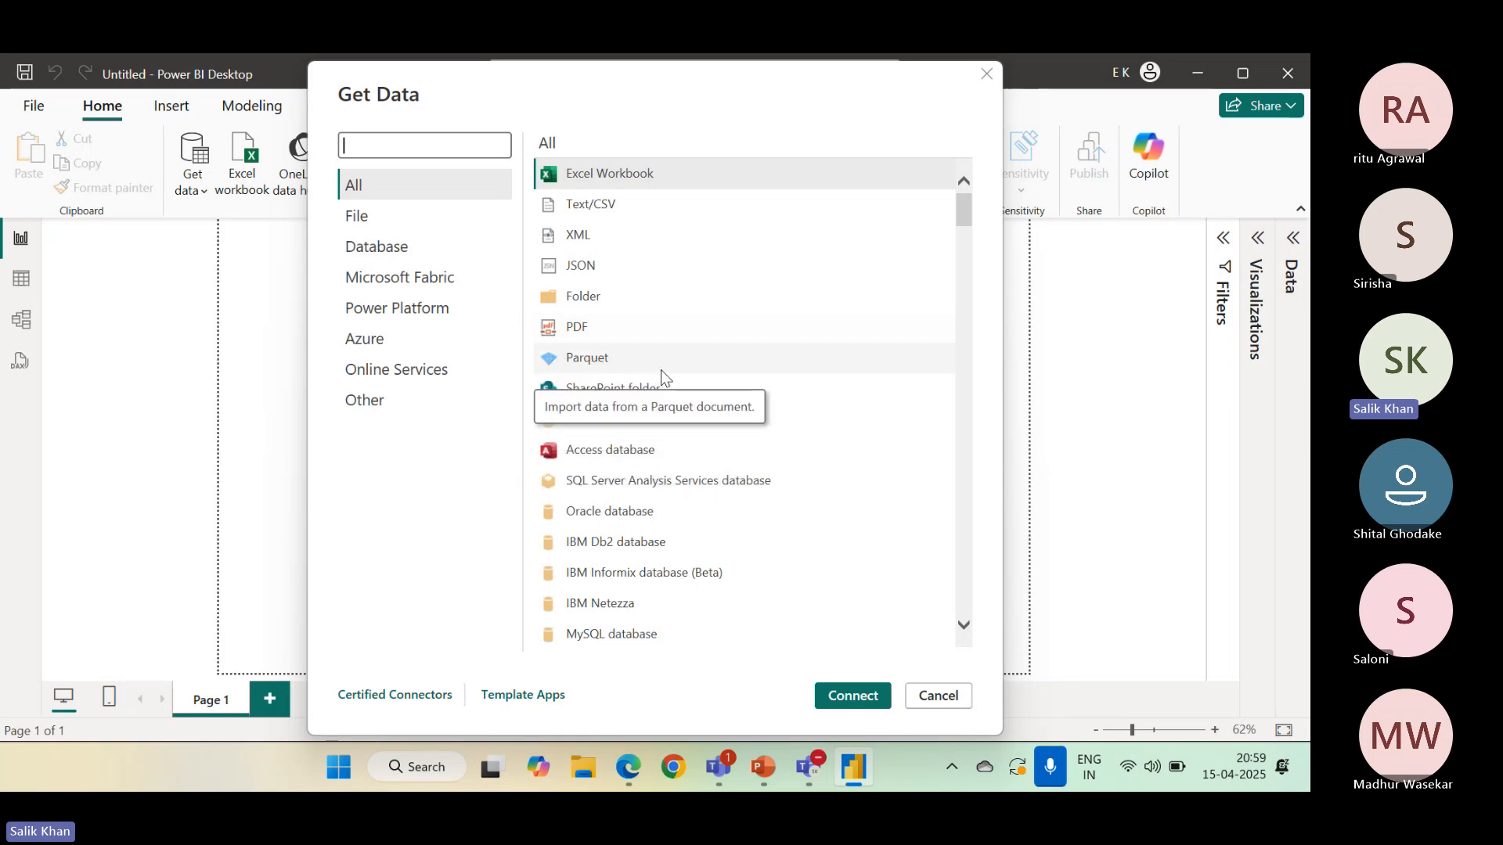
scroll(661, 369, "down", 12)
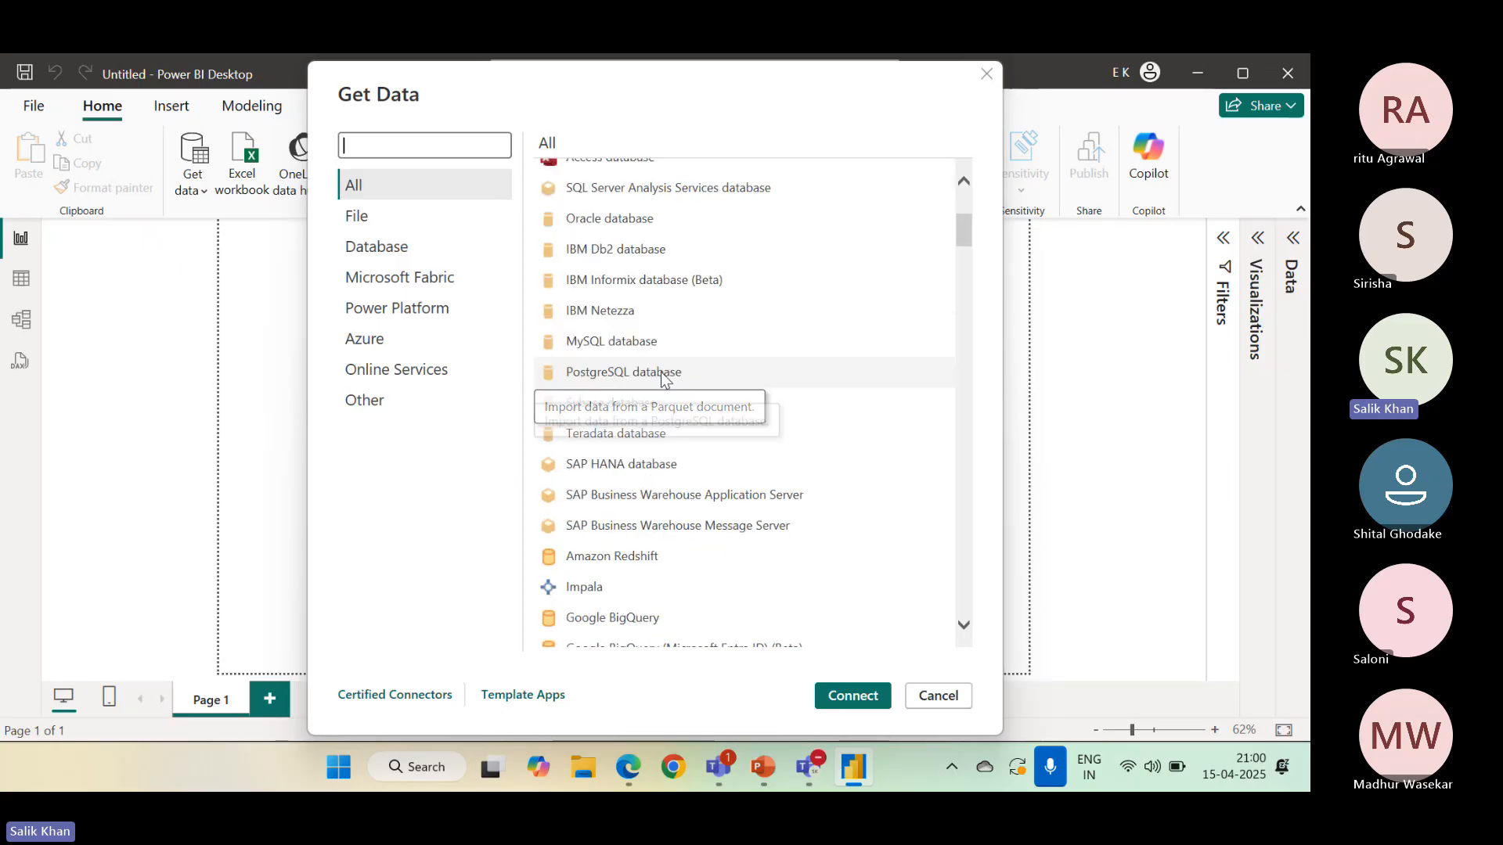
scroll(666, 389, "down", 20)
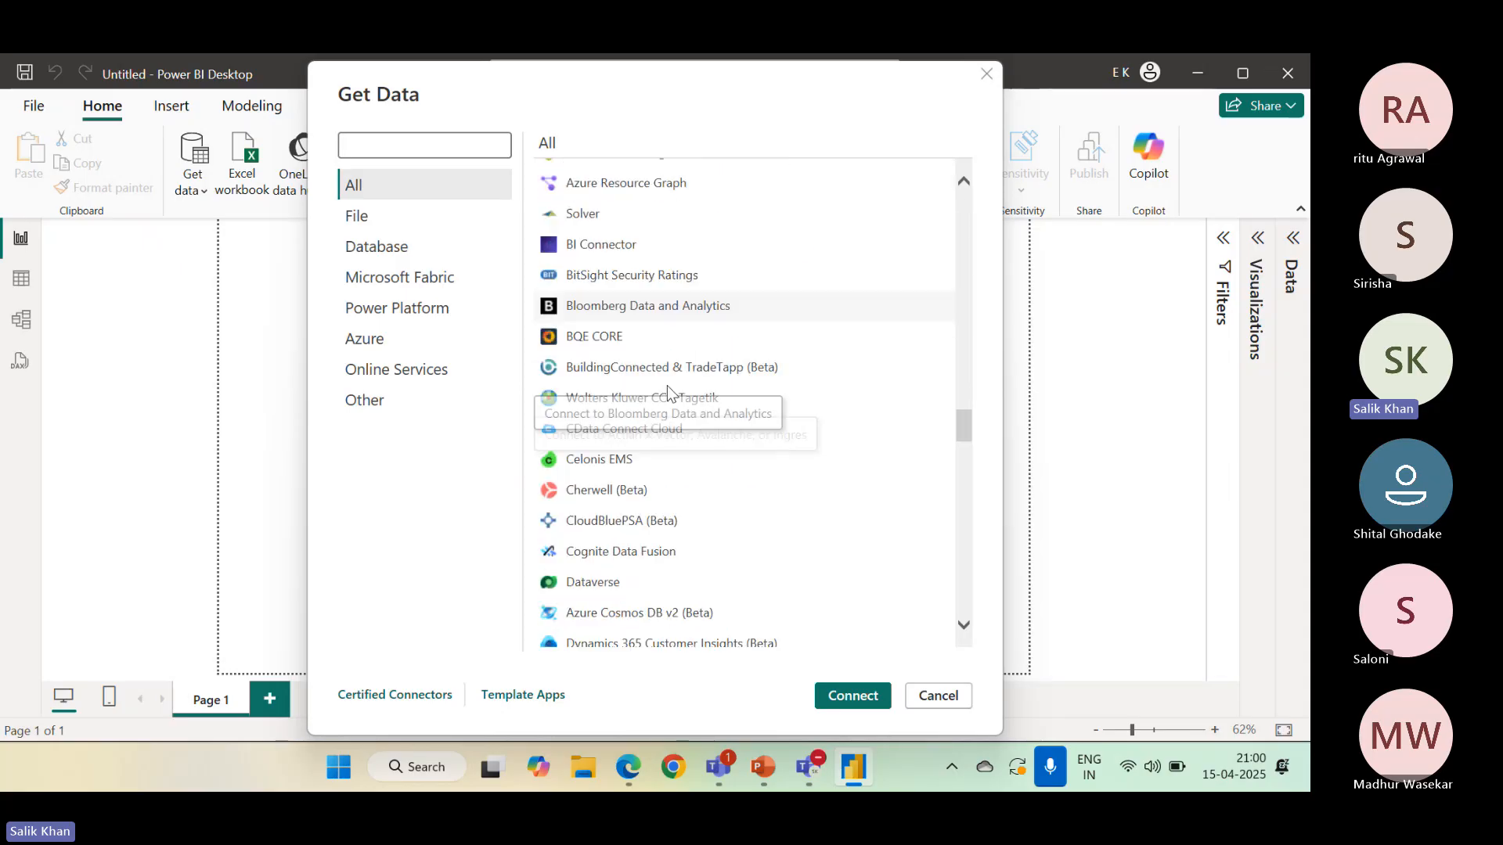
scroll(681, 423, "down", 20)
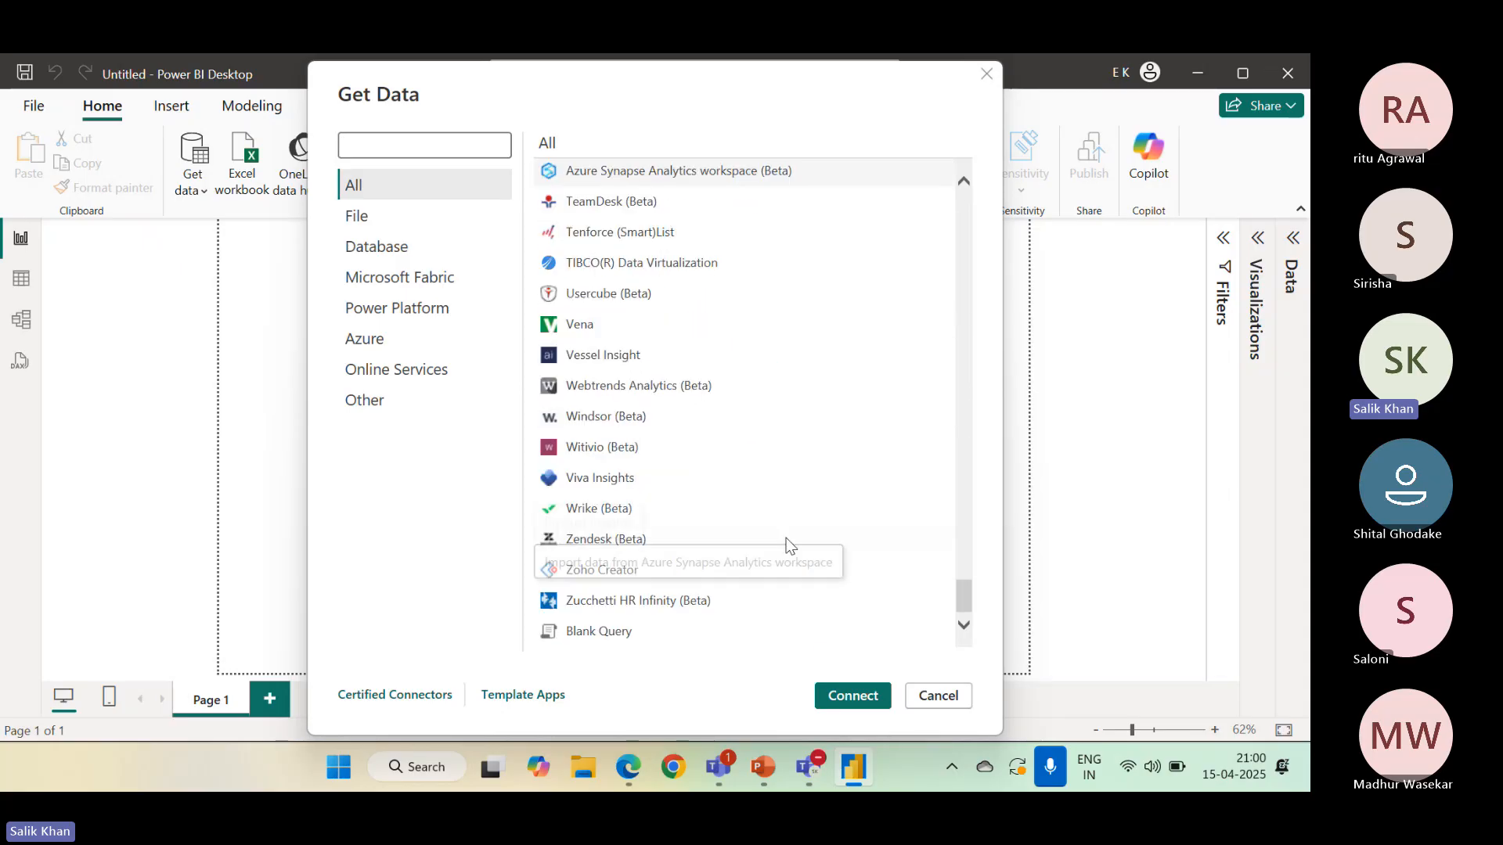
left_click_drag(965, 565, 891, 310)
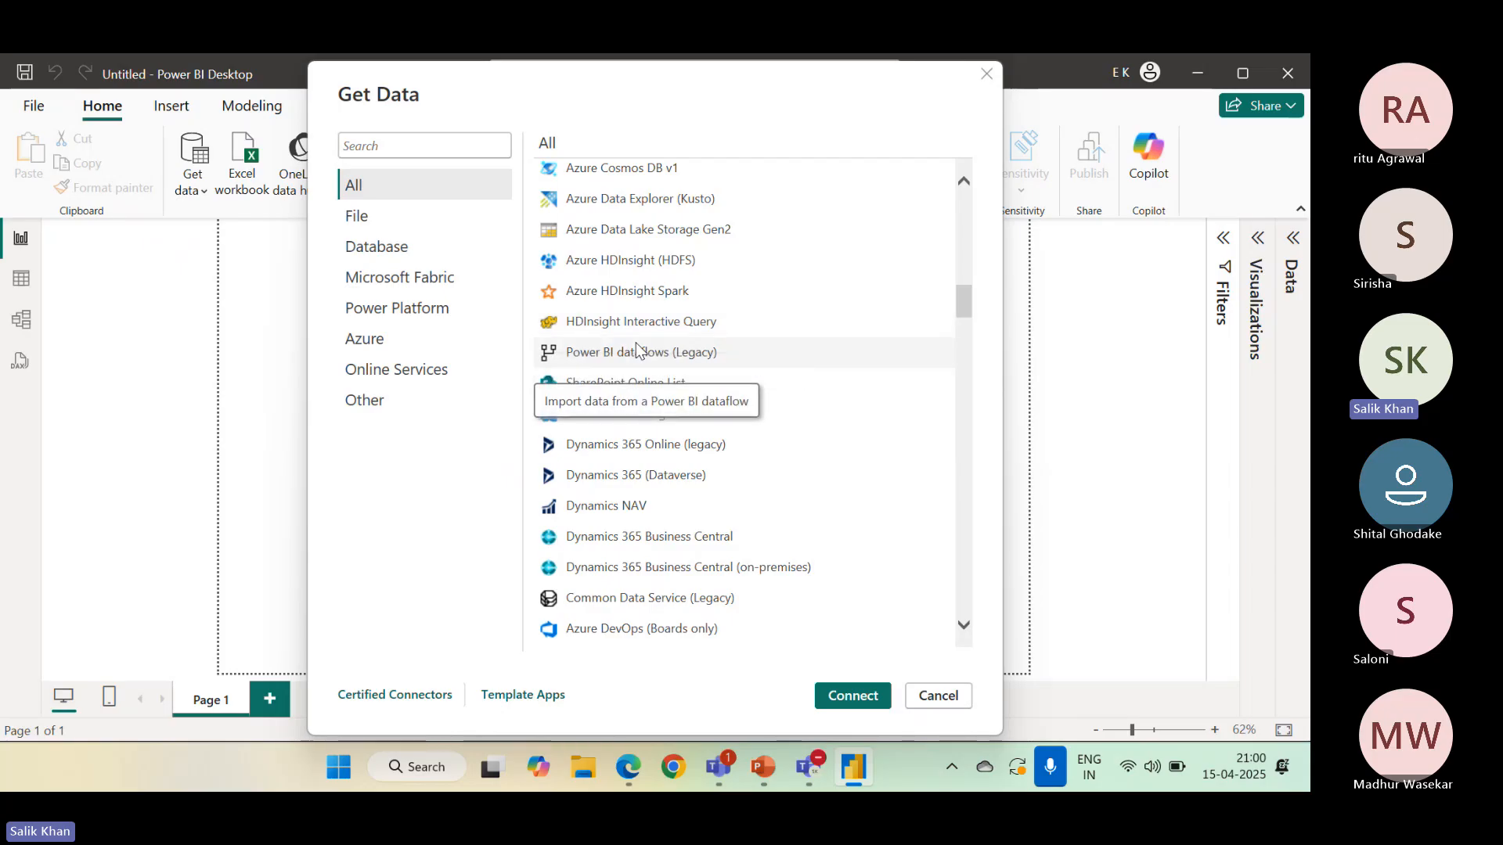
scroll(635, 375, "down", 10)
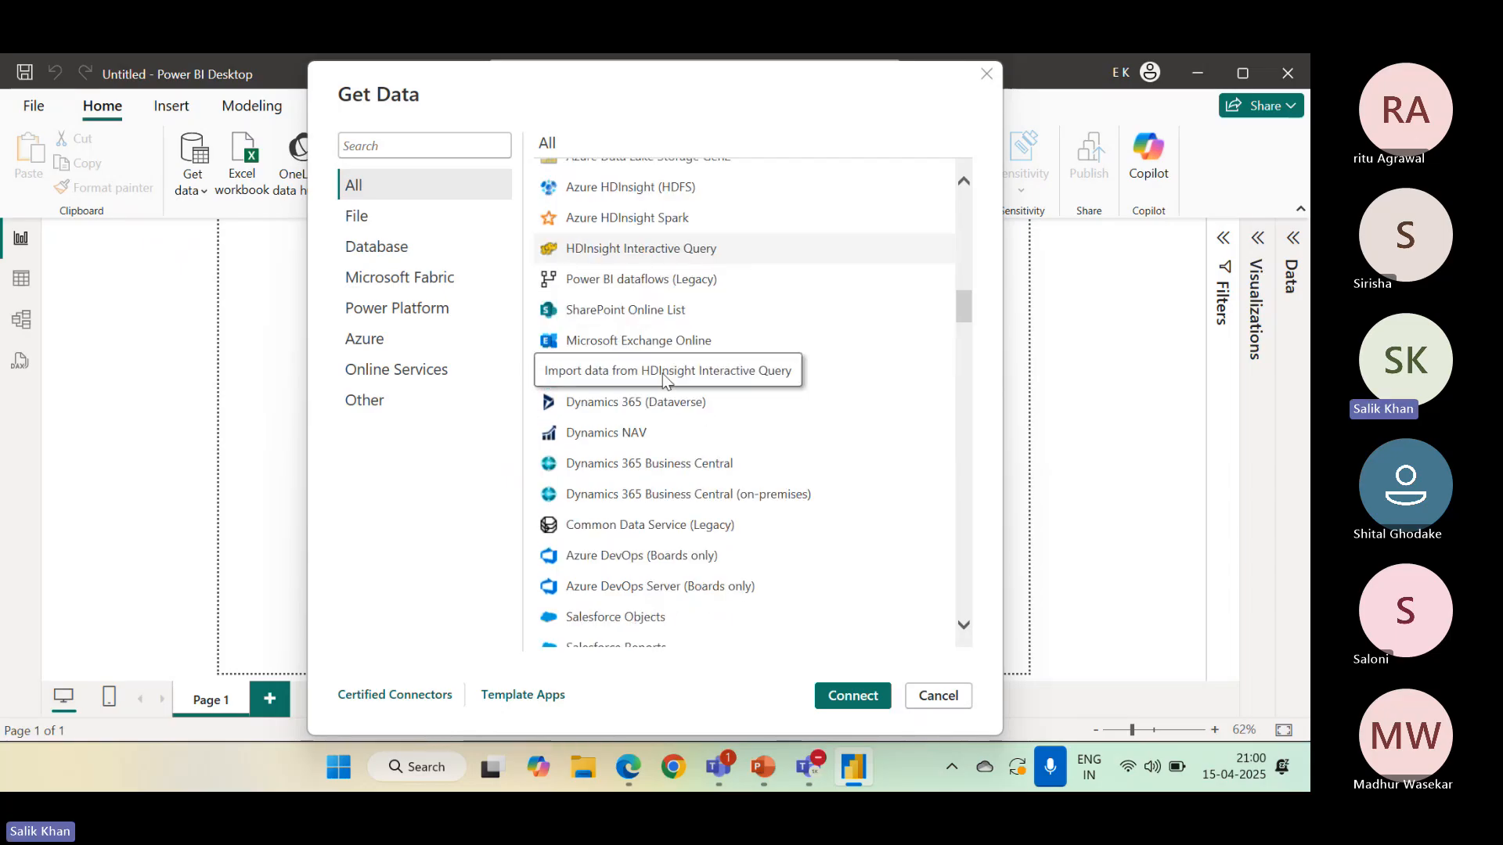
scroll(666, 387, "up", 8)
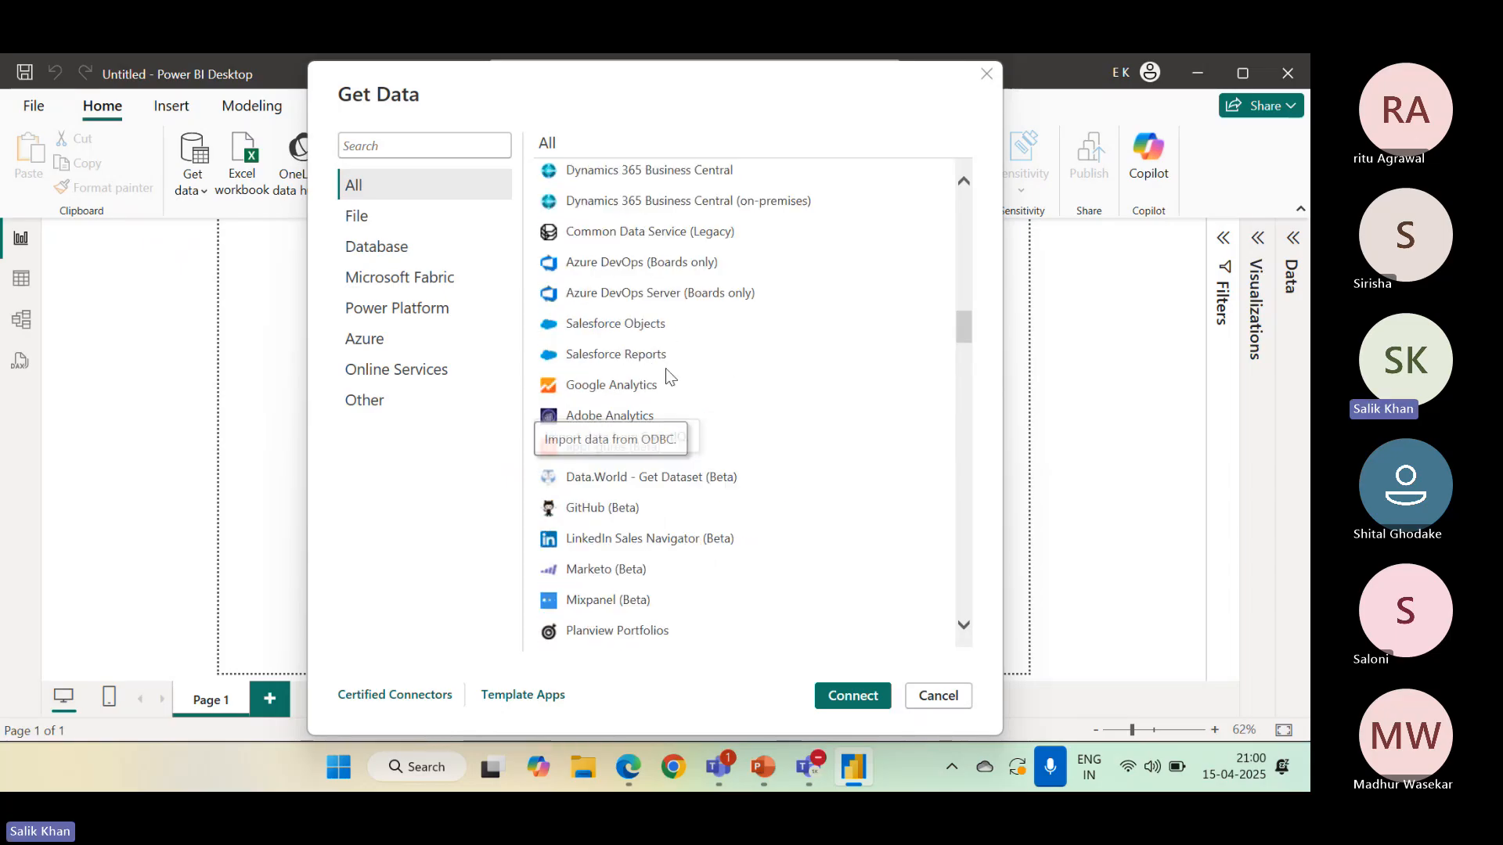
scroll(601, 327, "up", 5)
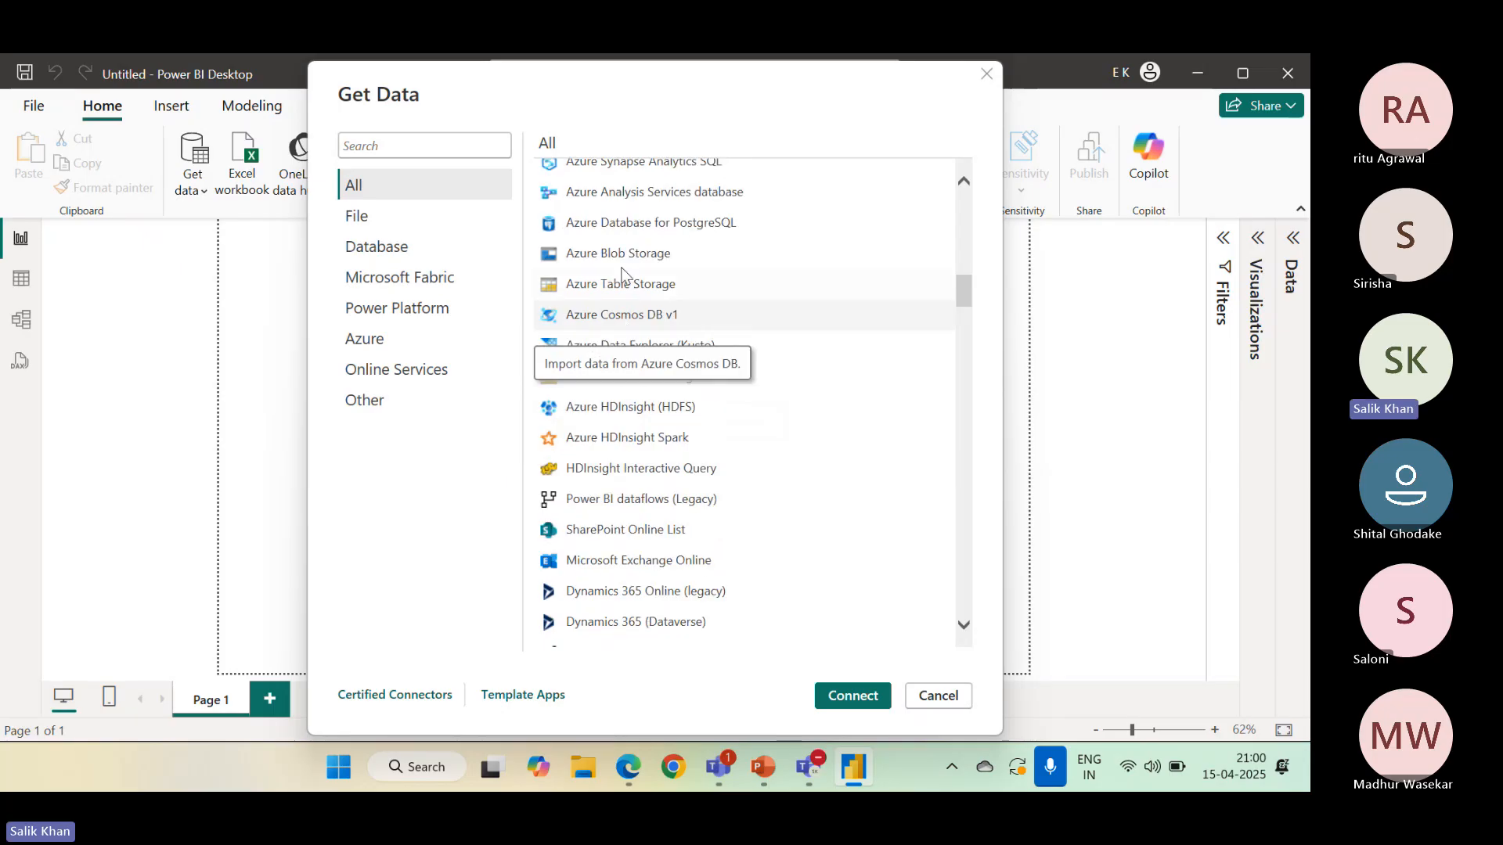
scroll(619, 392, "up", 6)
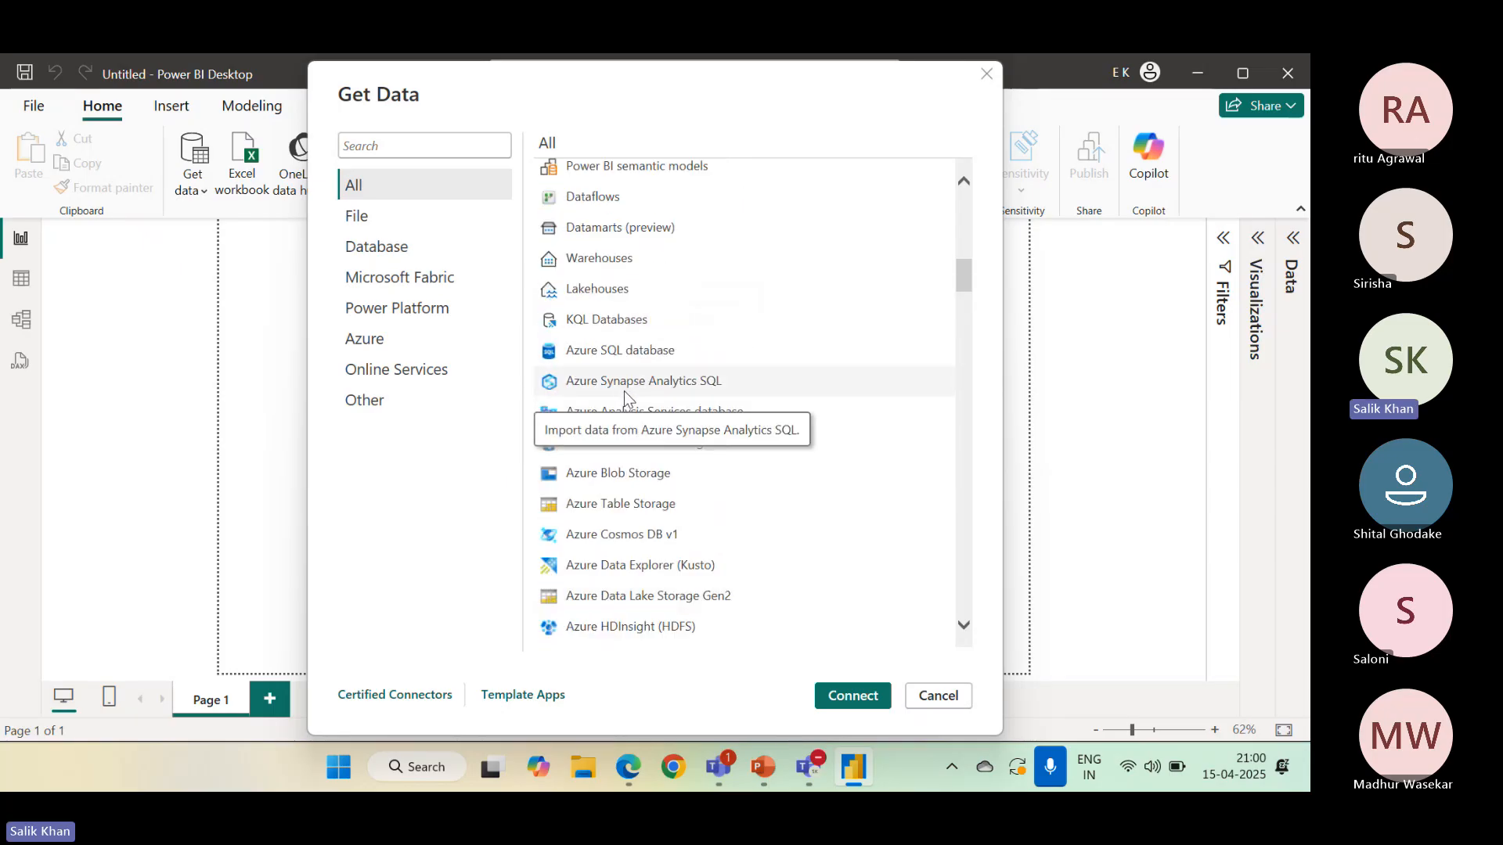
scroll(624, 395, "up", 6)
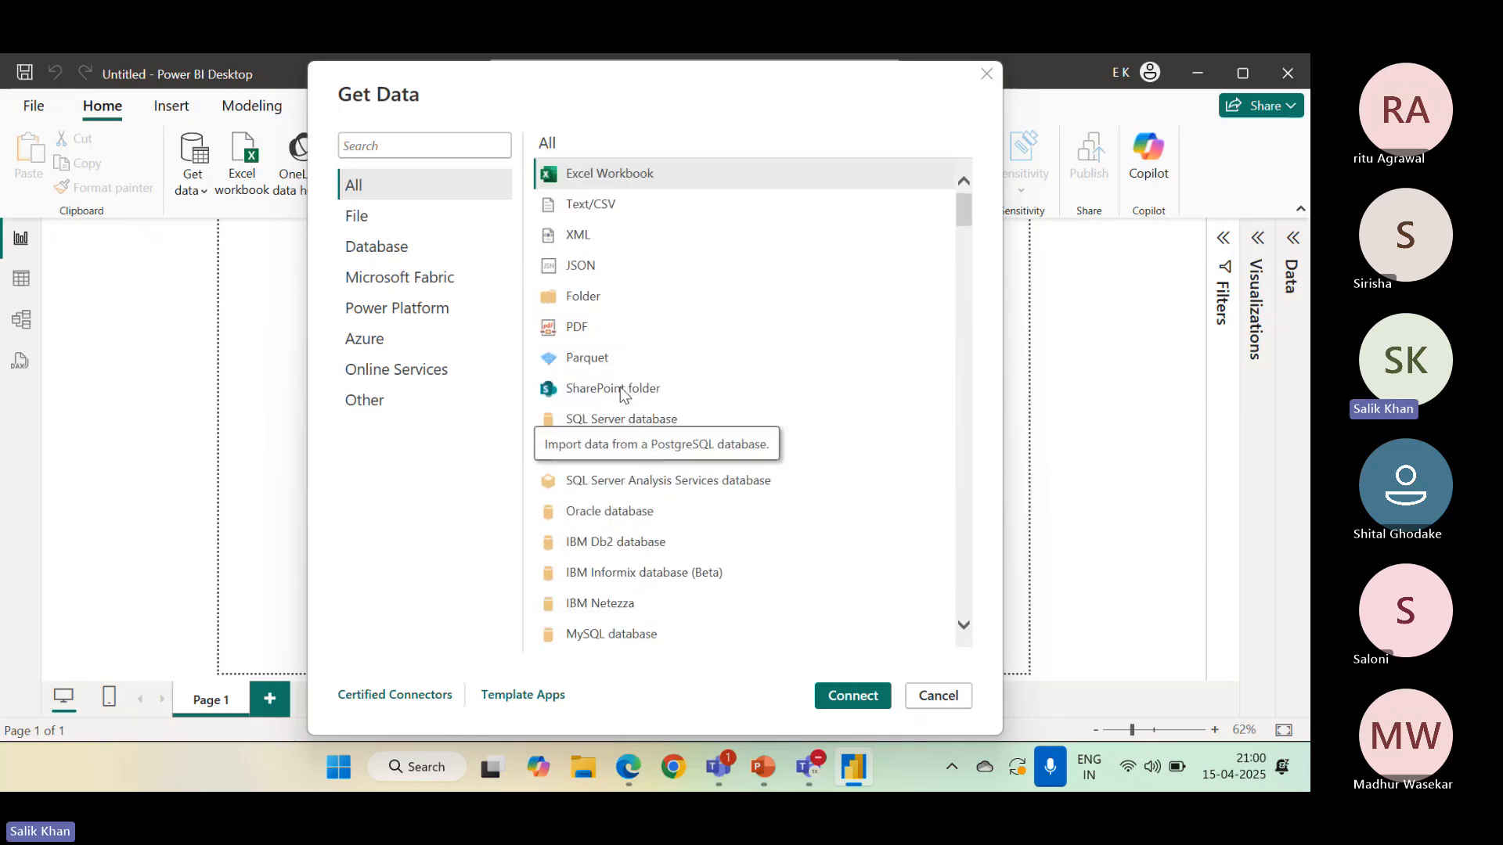
Connect to a Text/CSV data source and browse to the New Volume (D:) drive for the file
left_click(631, 206)
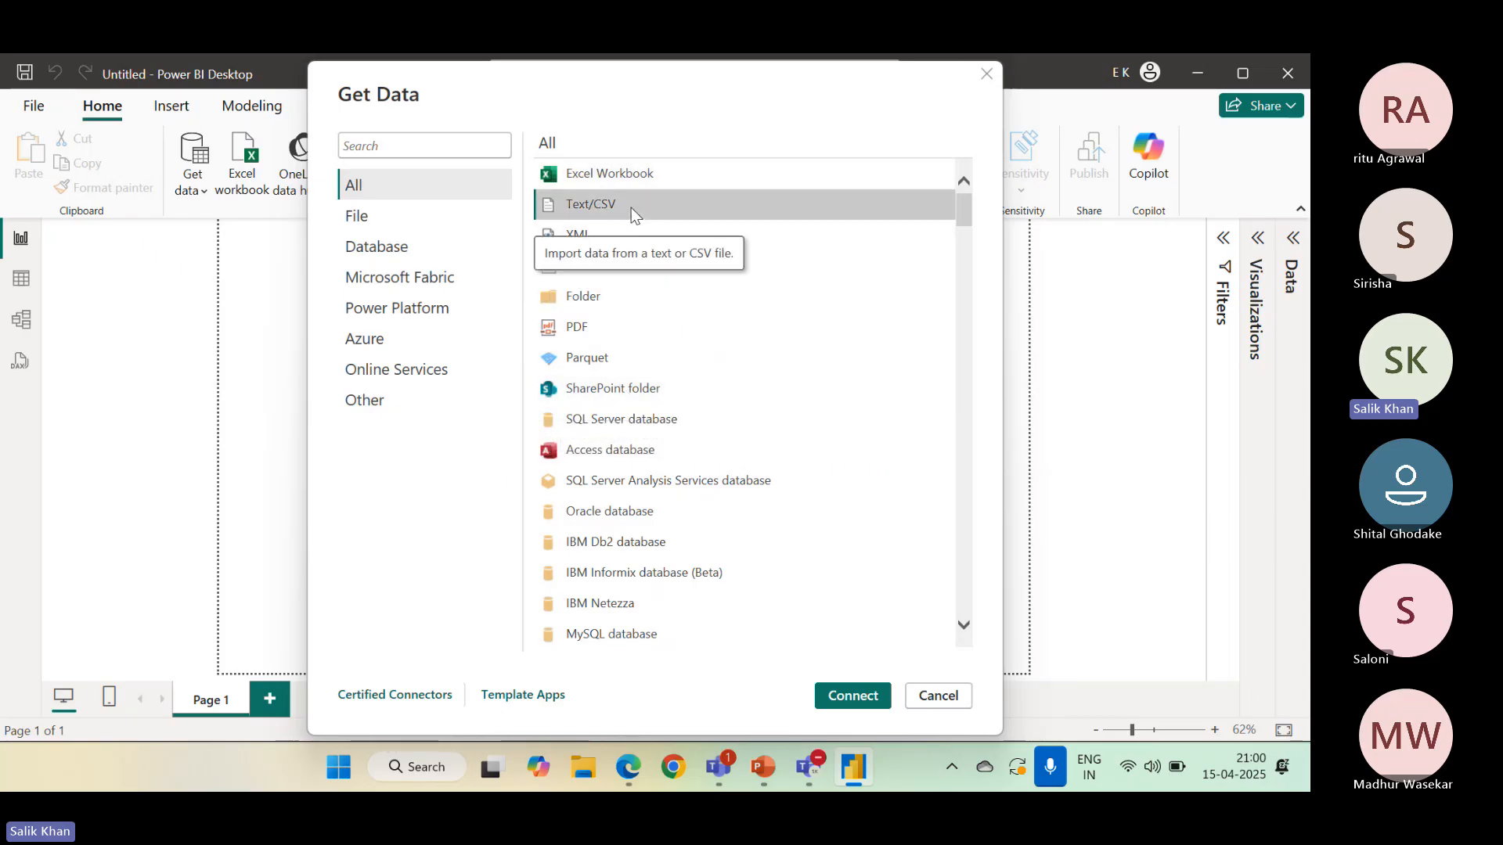
left_click(852, 695)
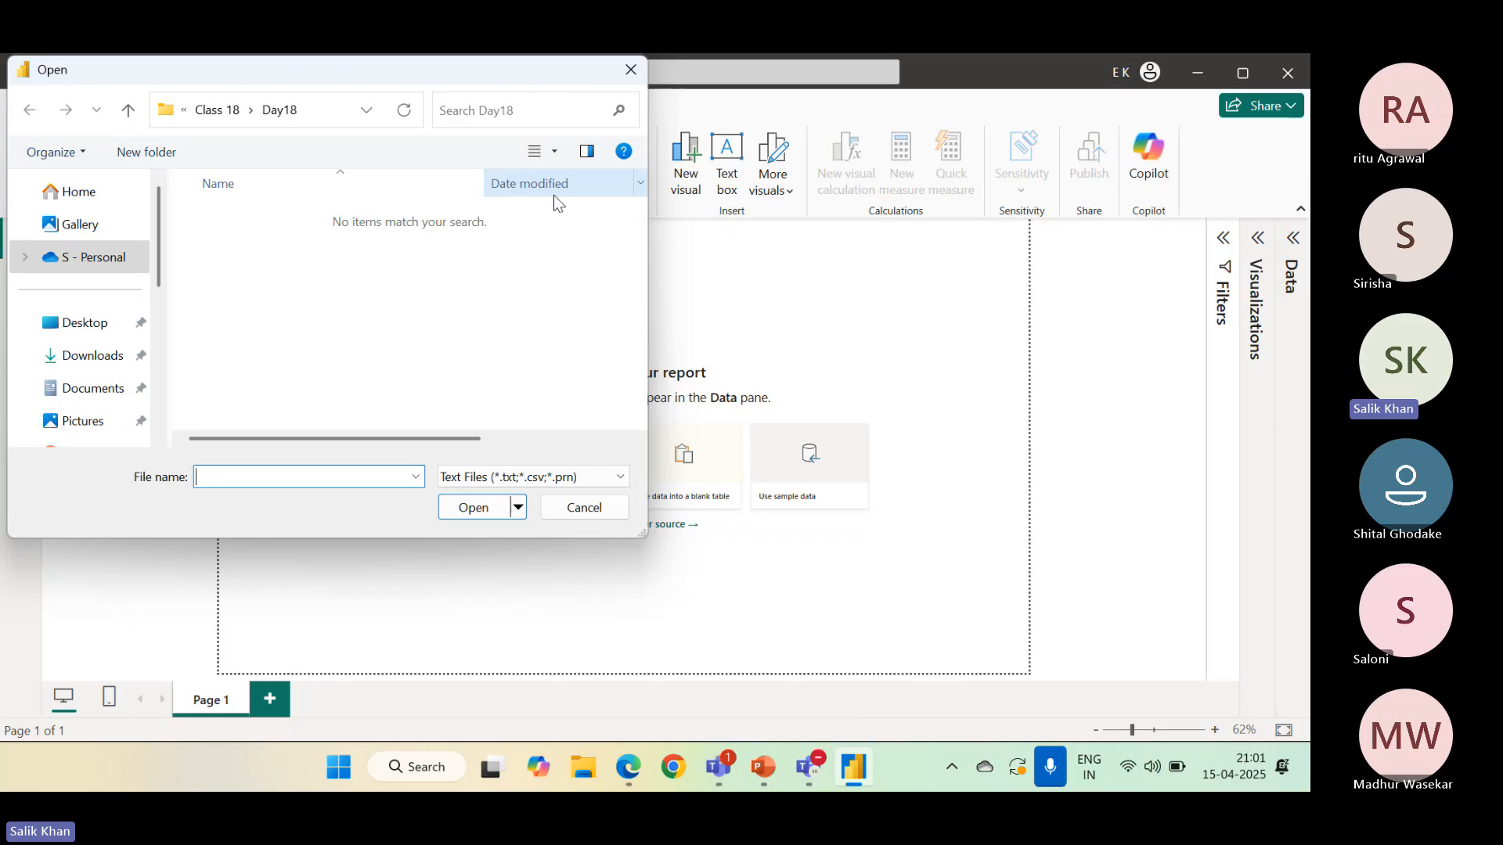
scroll(90, 336, "down", 5)
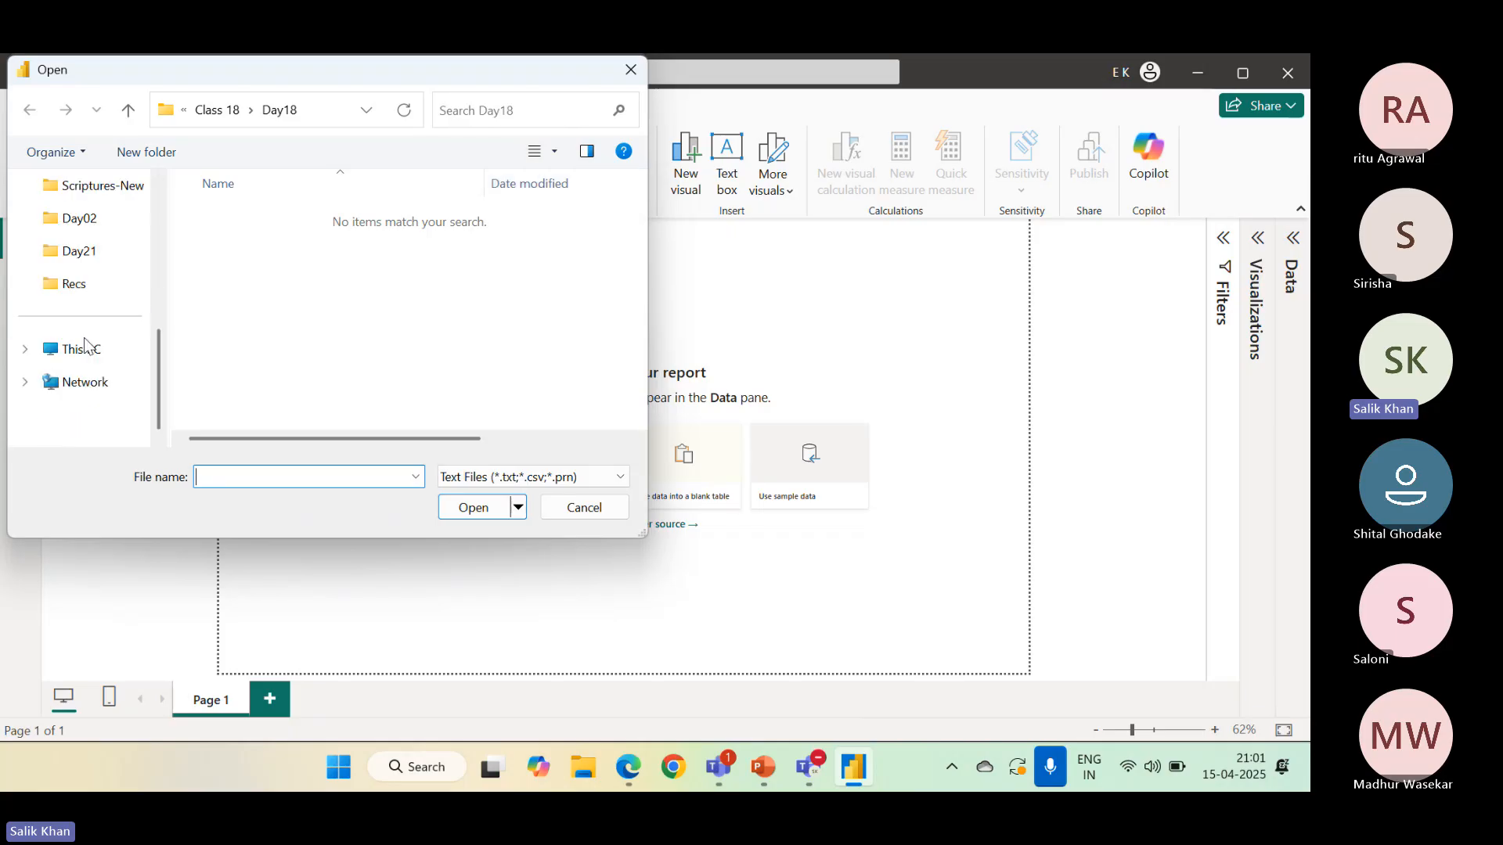
left_click(86, 354)
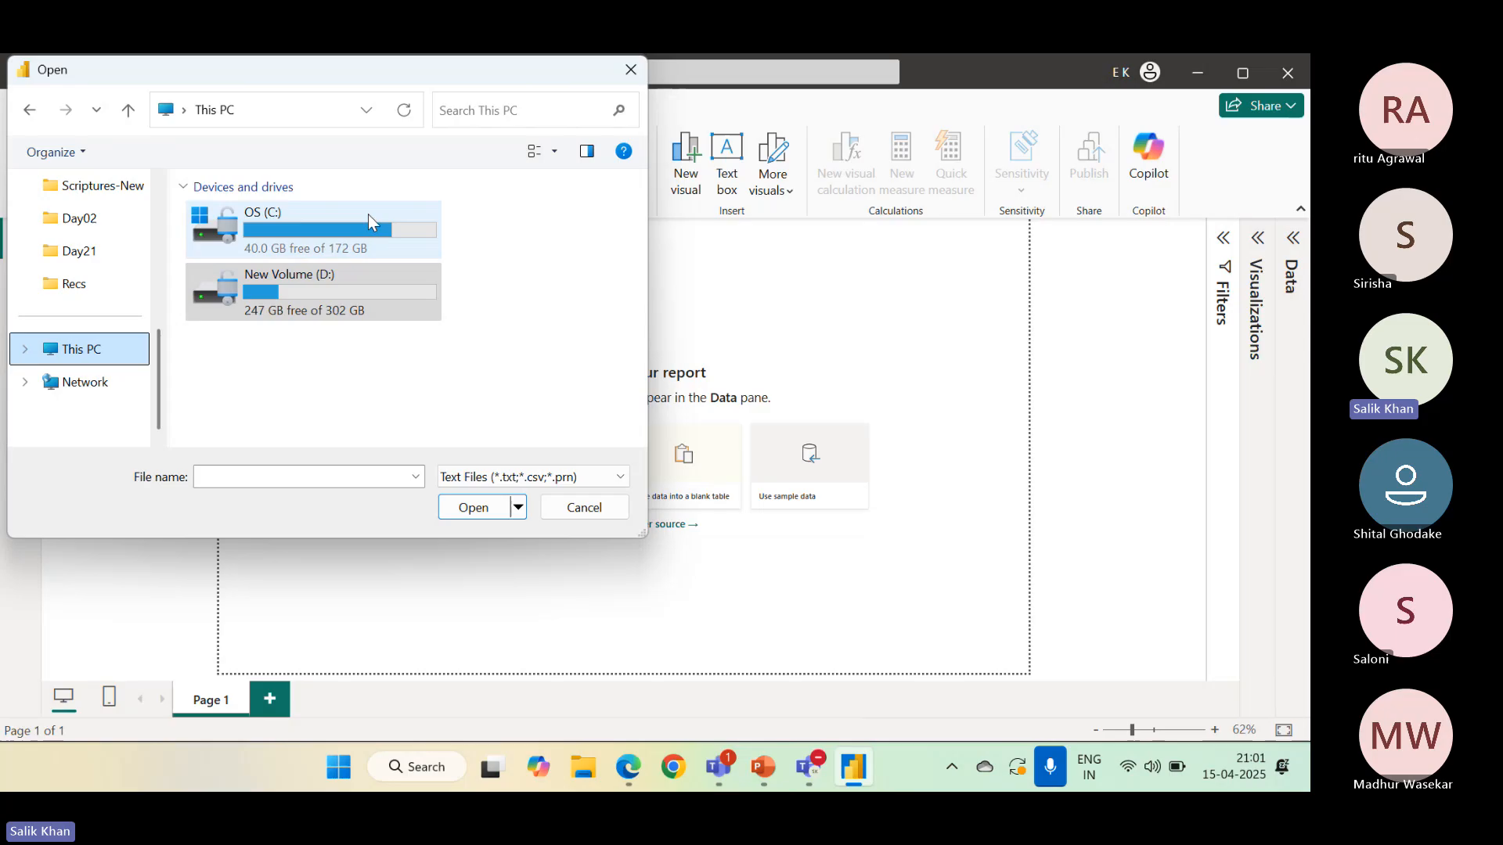
double_click(299, 284)
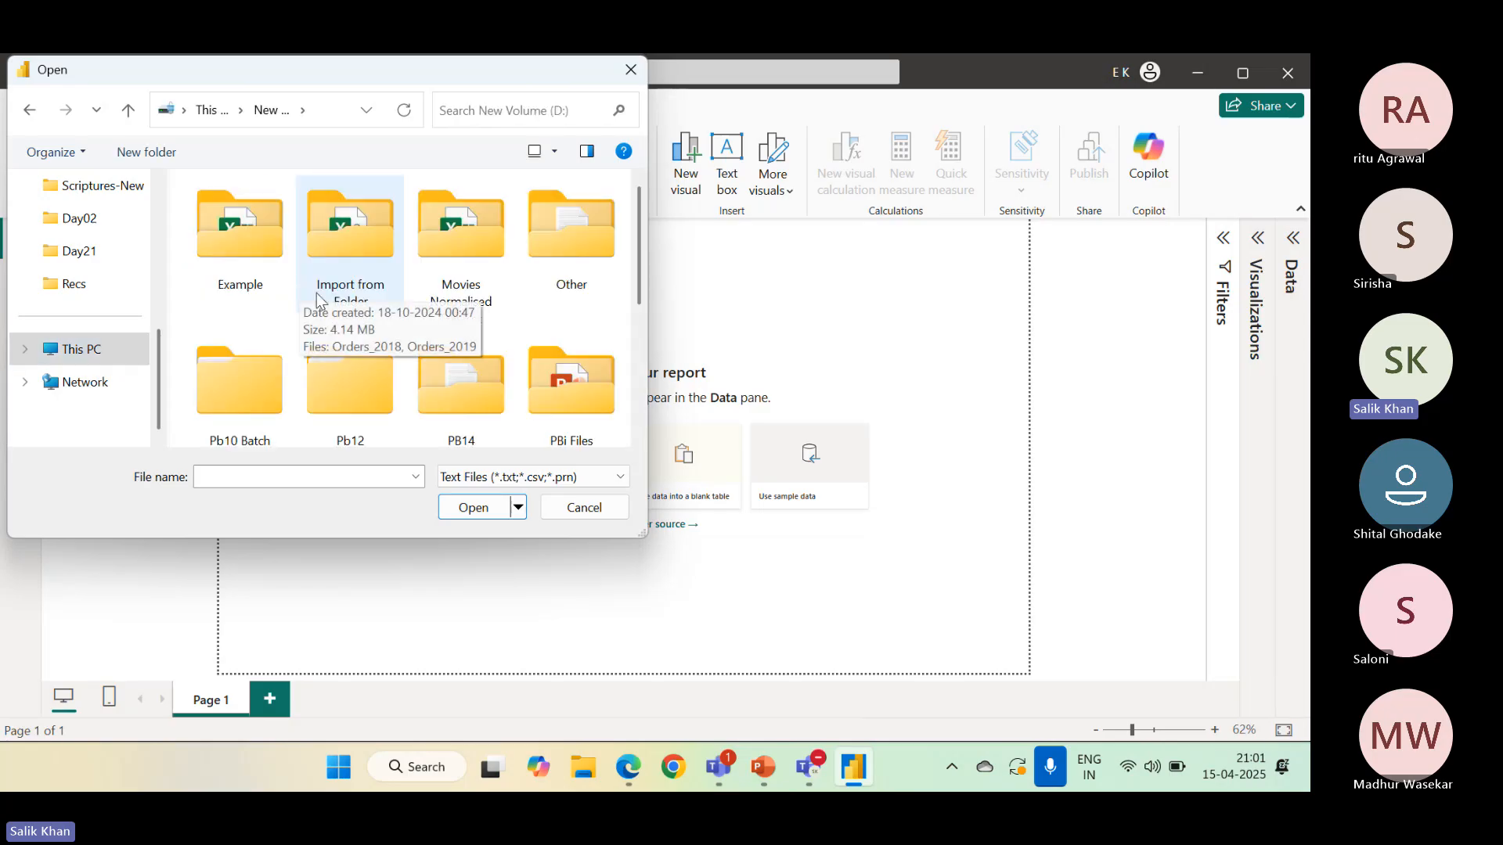
Open Orders_csv from the PBi Files folder on the D: drive and look over its data preview
scroll(350, 319, "down", 3)
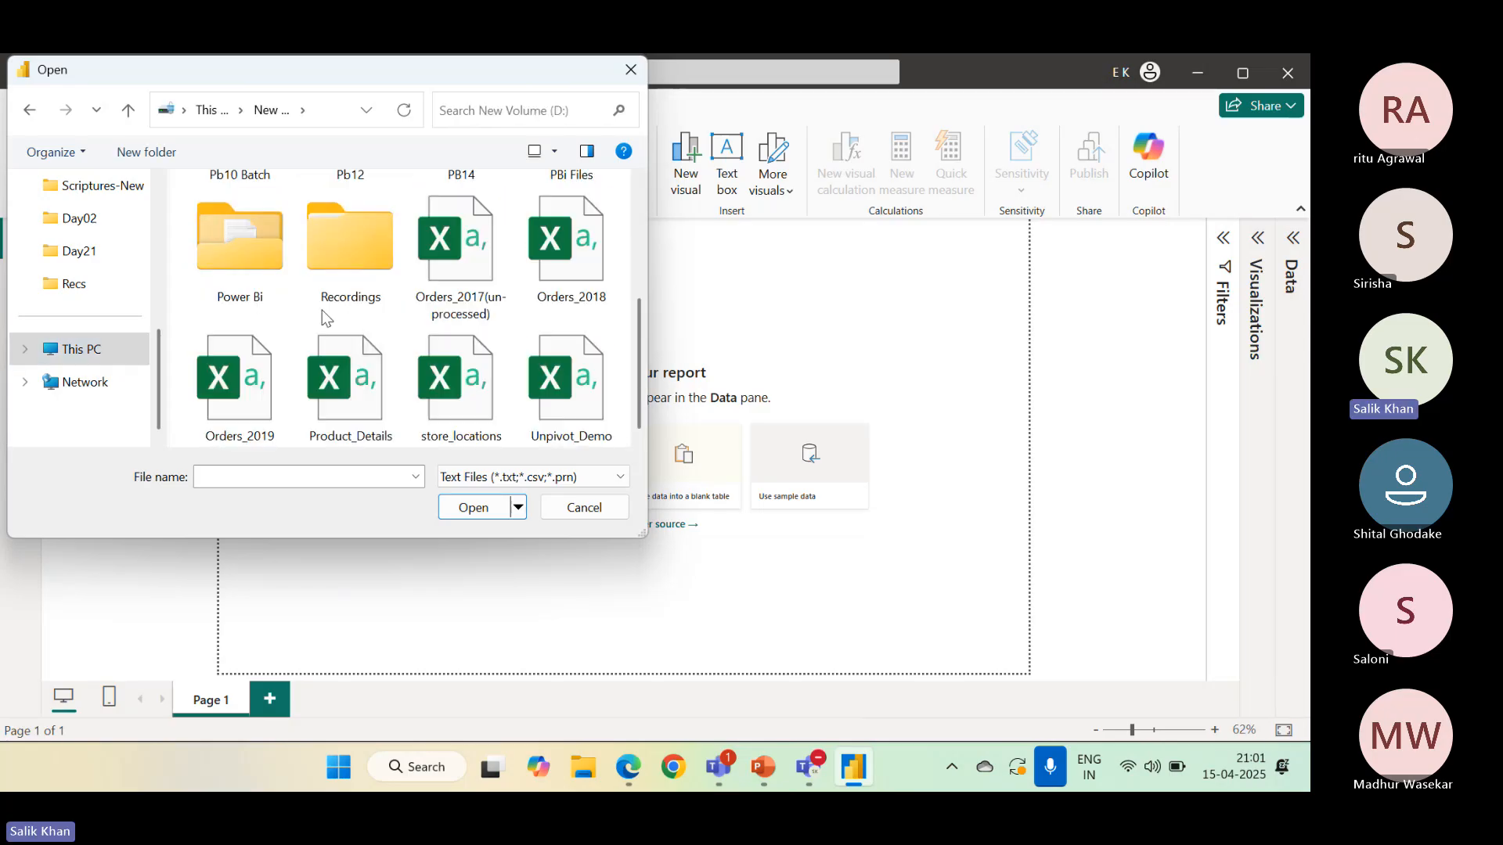
scroll(368, 325, "up", 3)
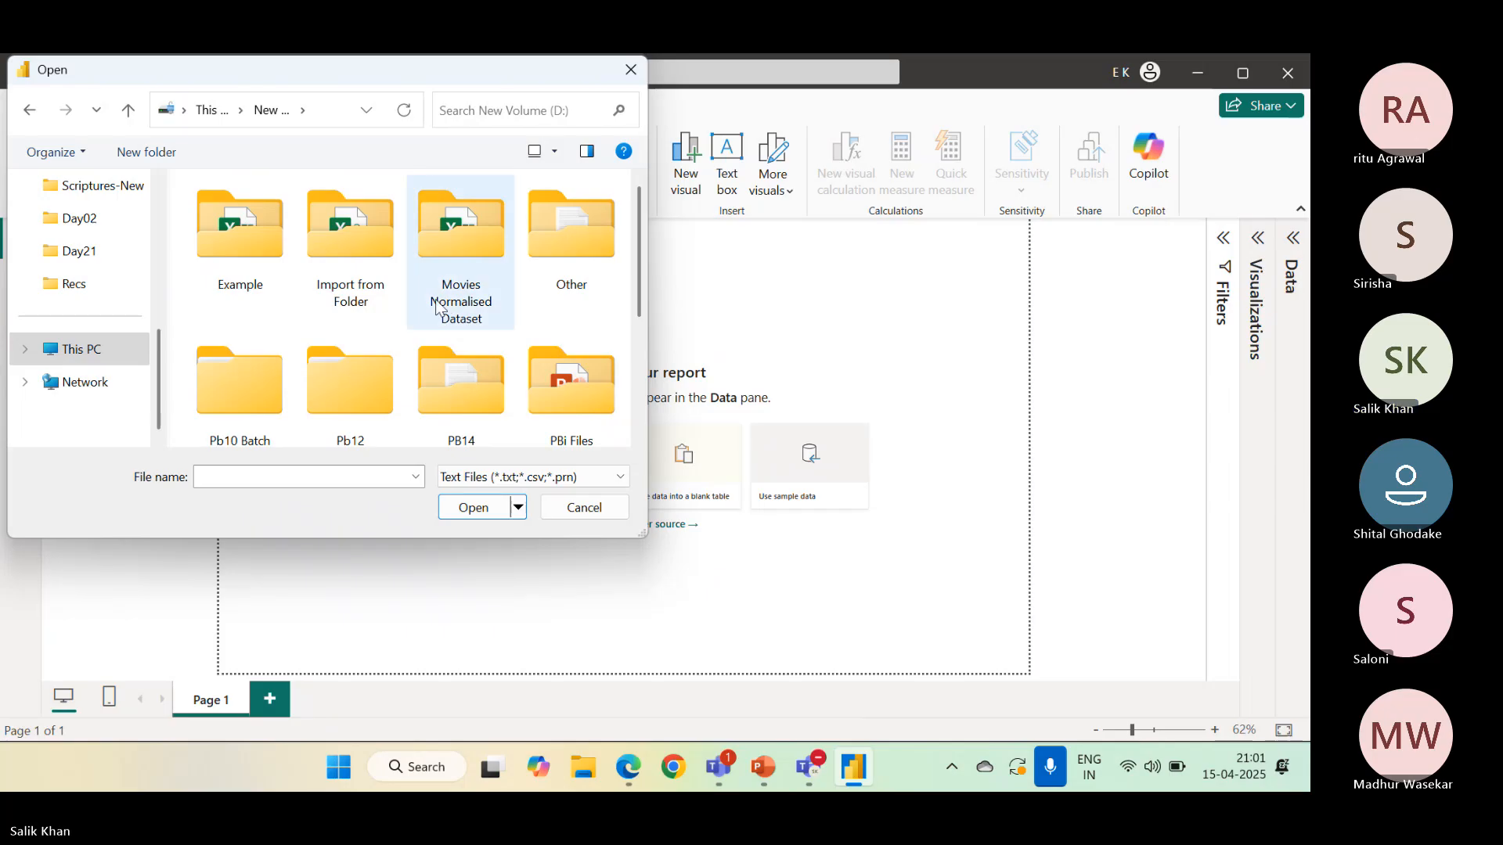
scroll(337, 317, "down", 3)
scroll(337, 317, "up", 1)
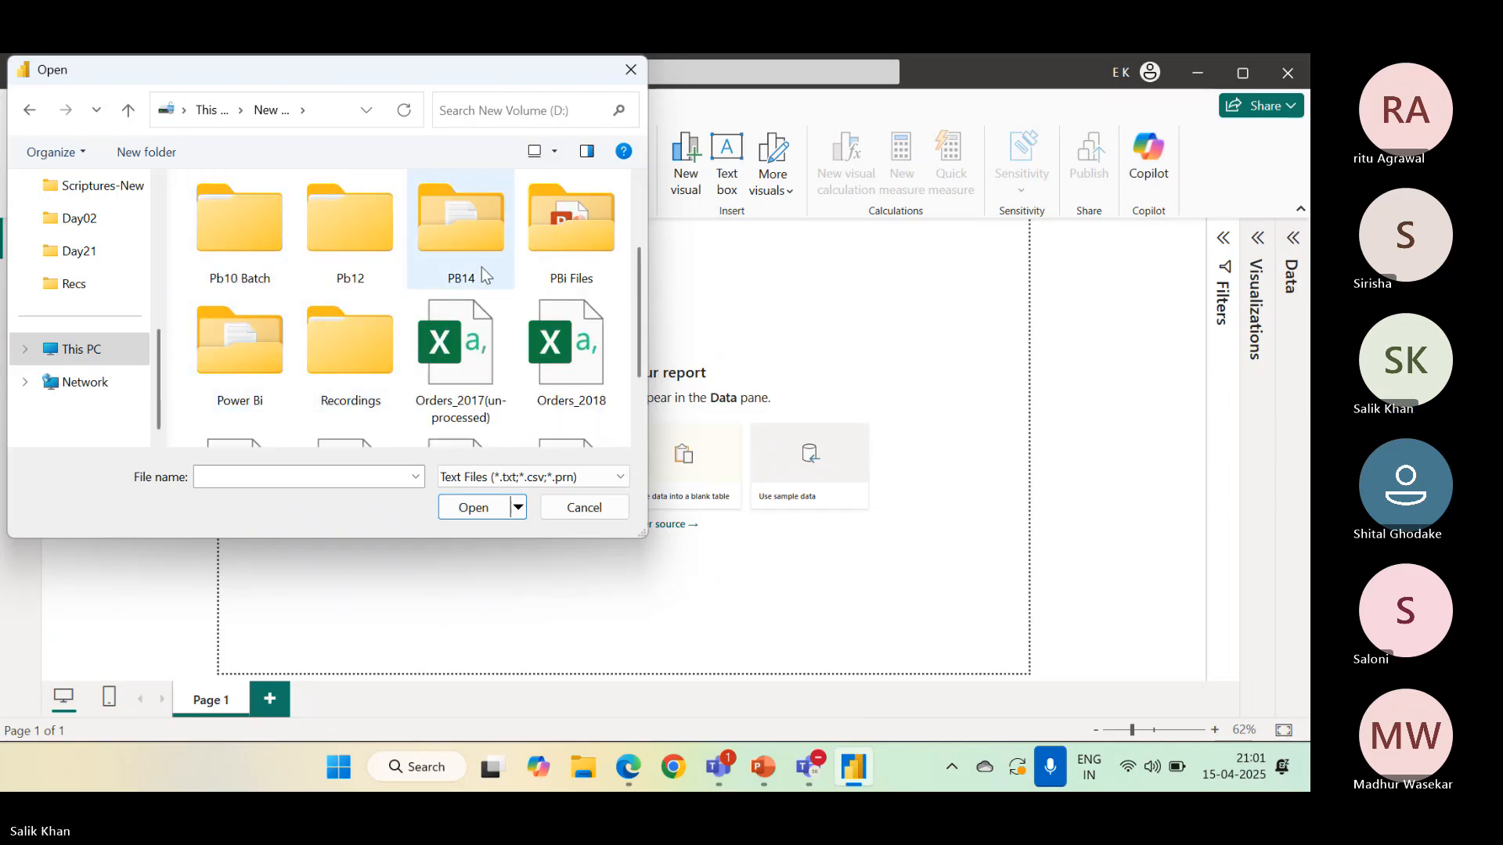
left_click(582, 256)
left_click(581, 256)
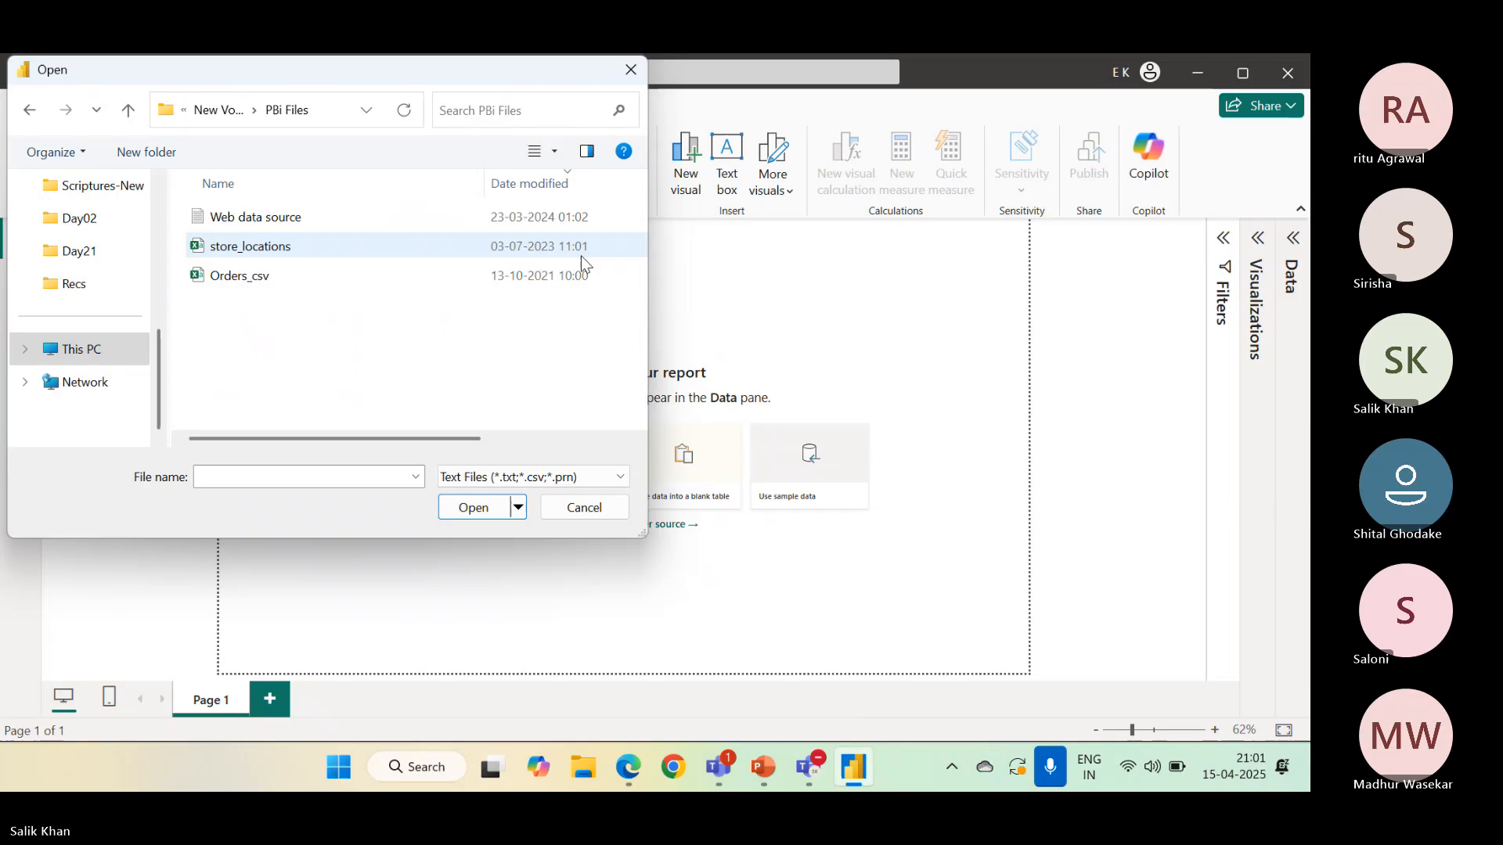
left_click(292, 283)
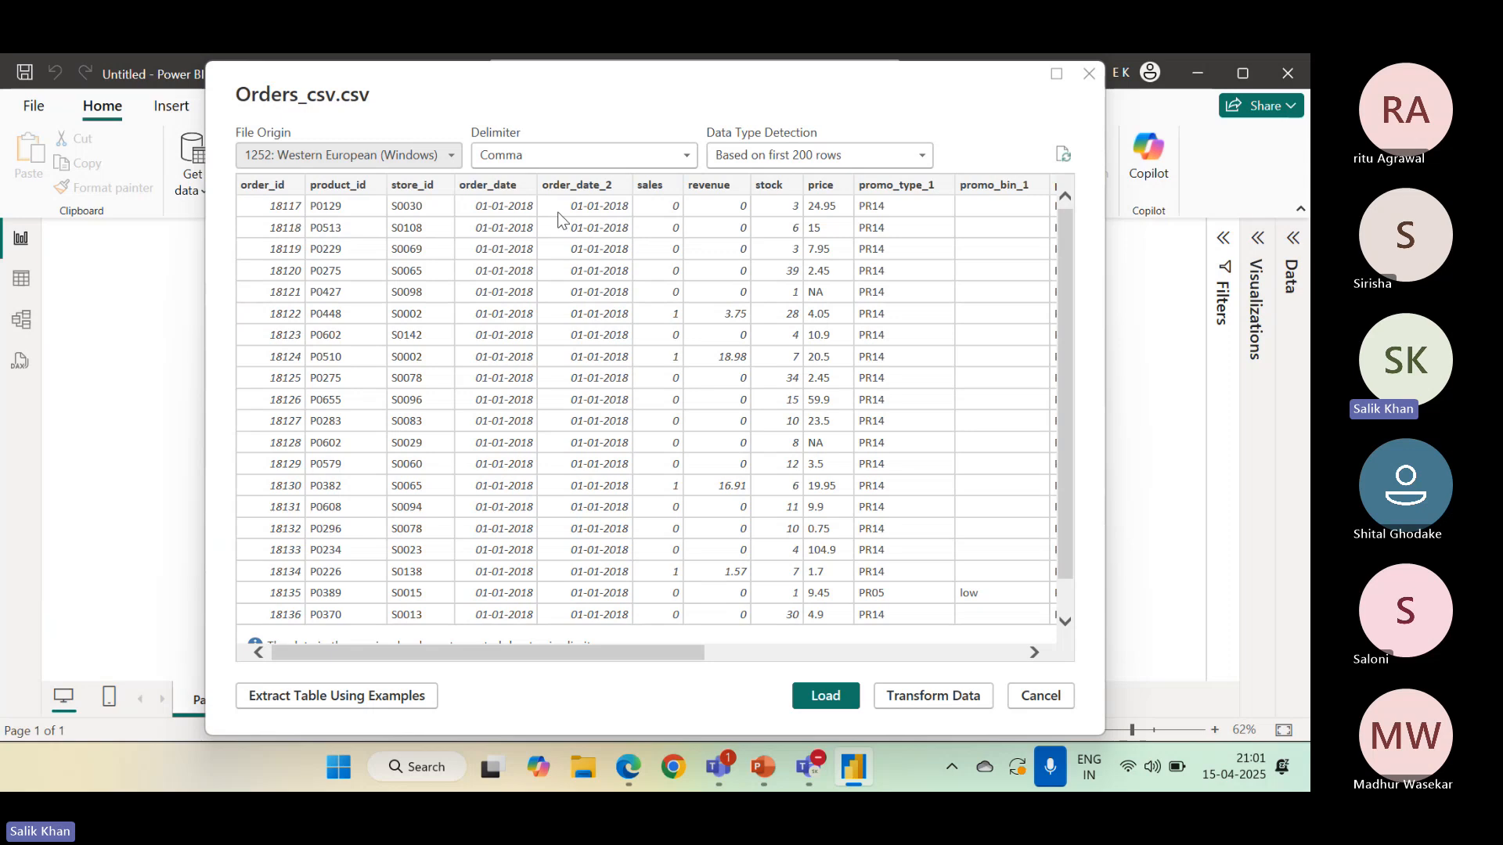
scroll(486, 336, "down", 2)
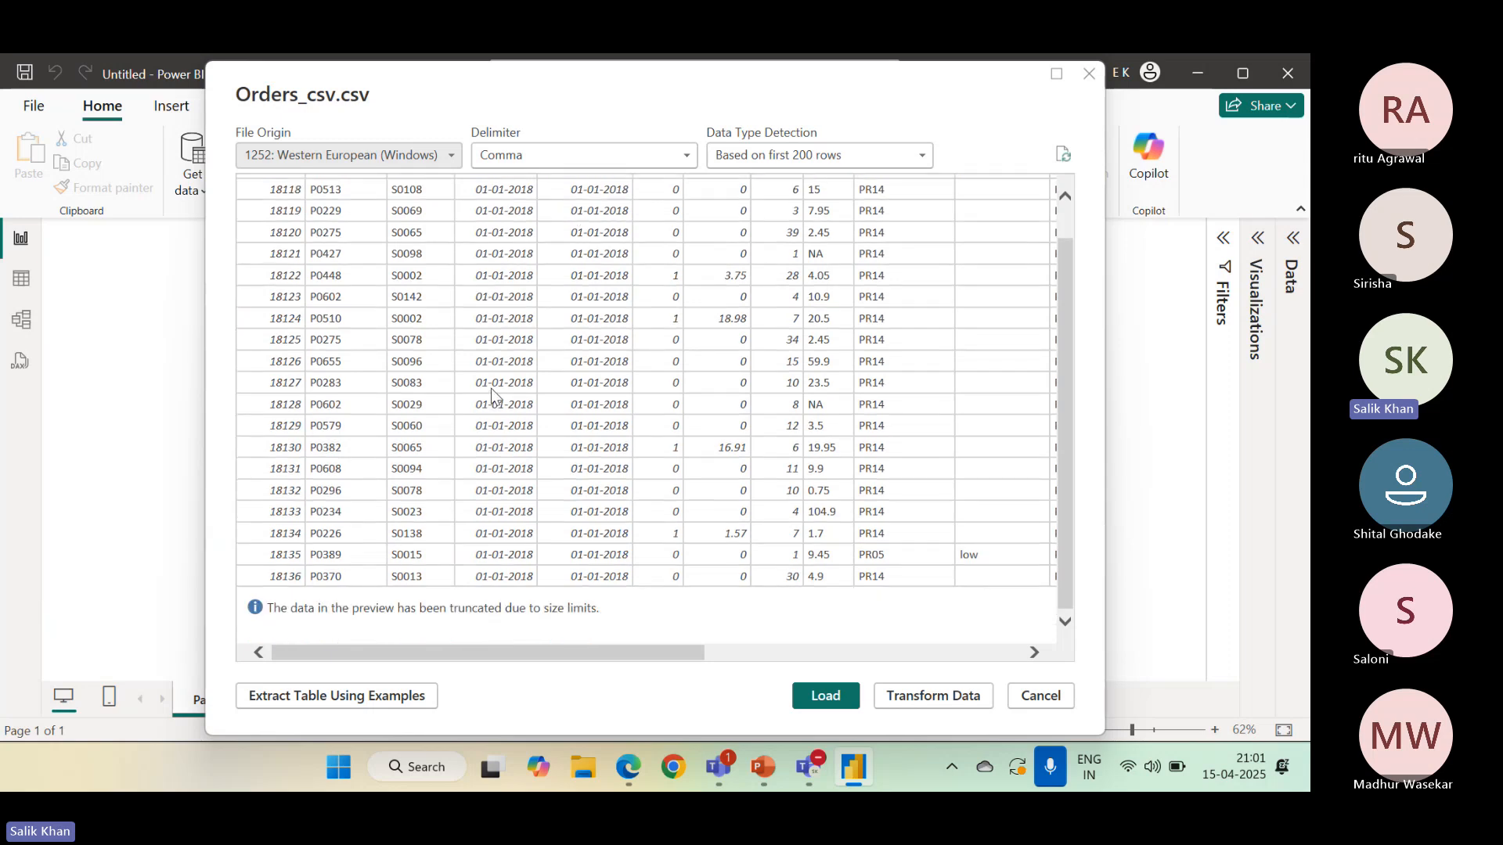
scroll(491, 382, "up", 1)
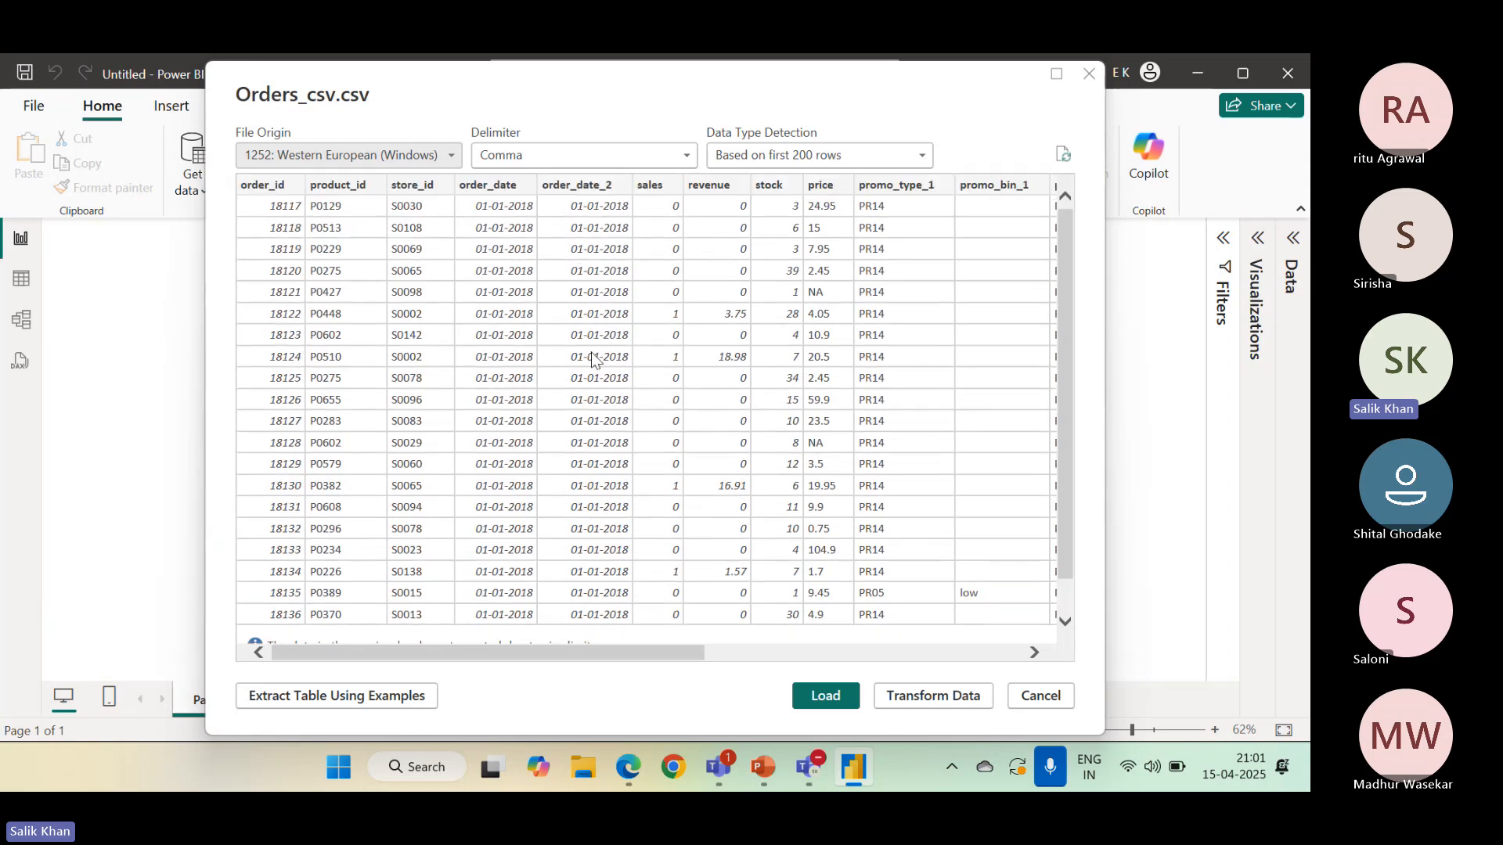
Look through the Orders_csv preview and load the data into the report
scroll(548, 366, "down", 1)
scroll(526, 368, "up", 1)
scroll(618, 313, "down", 1)
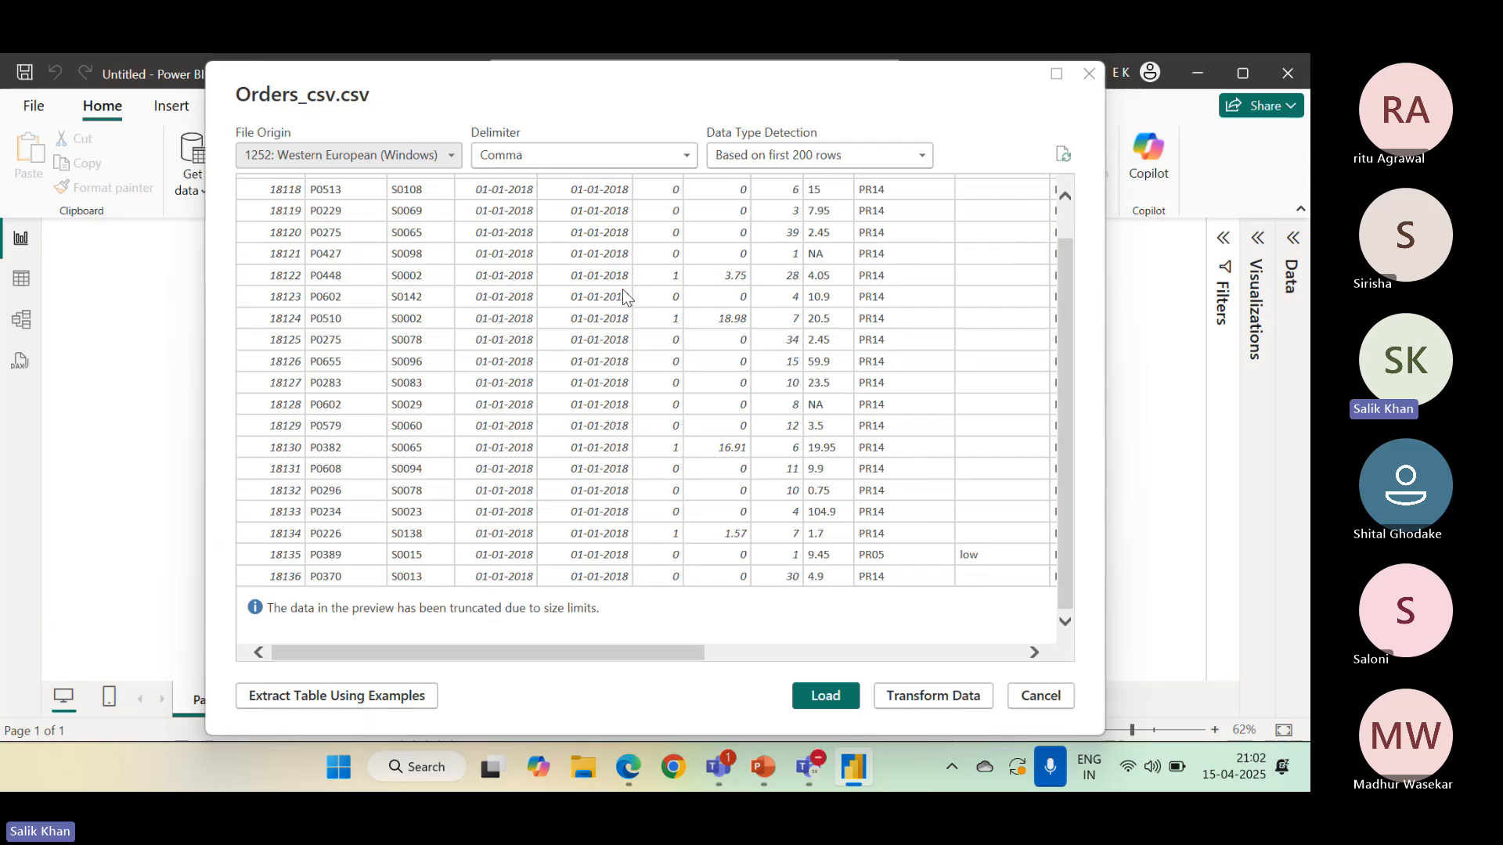
scroll(580, 298, "up", 1)
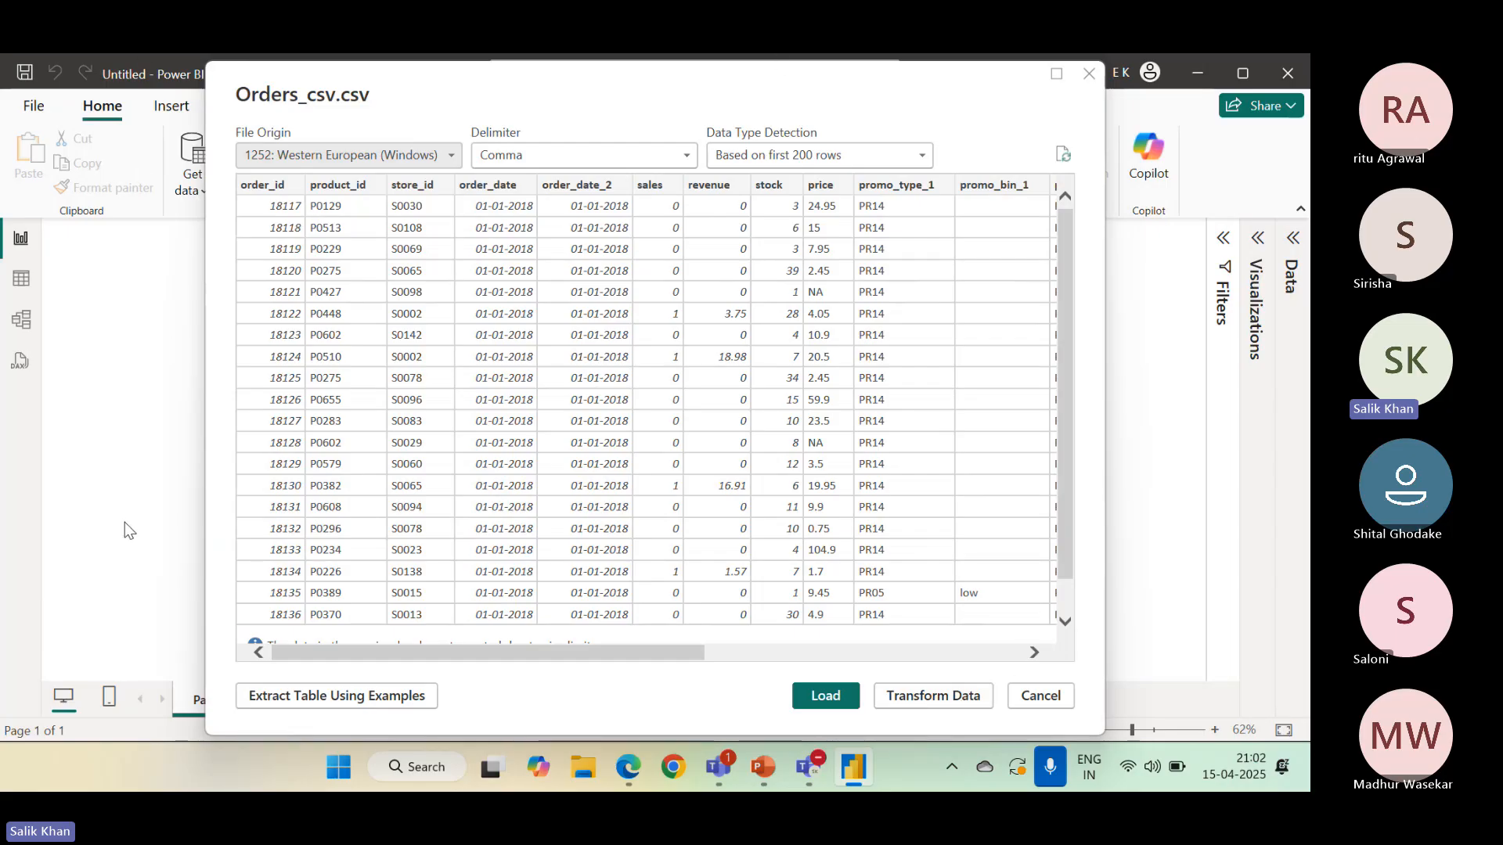
left_click(826, 697)
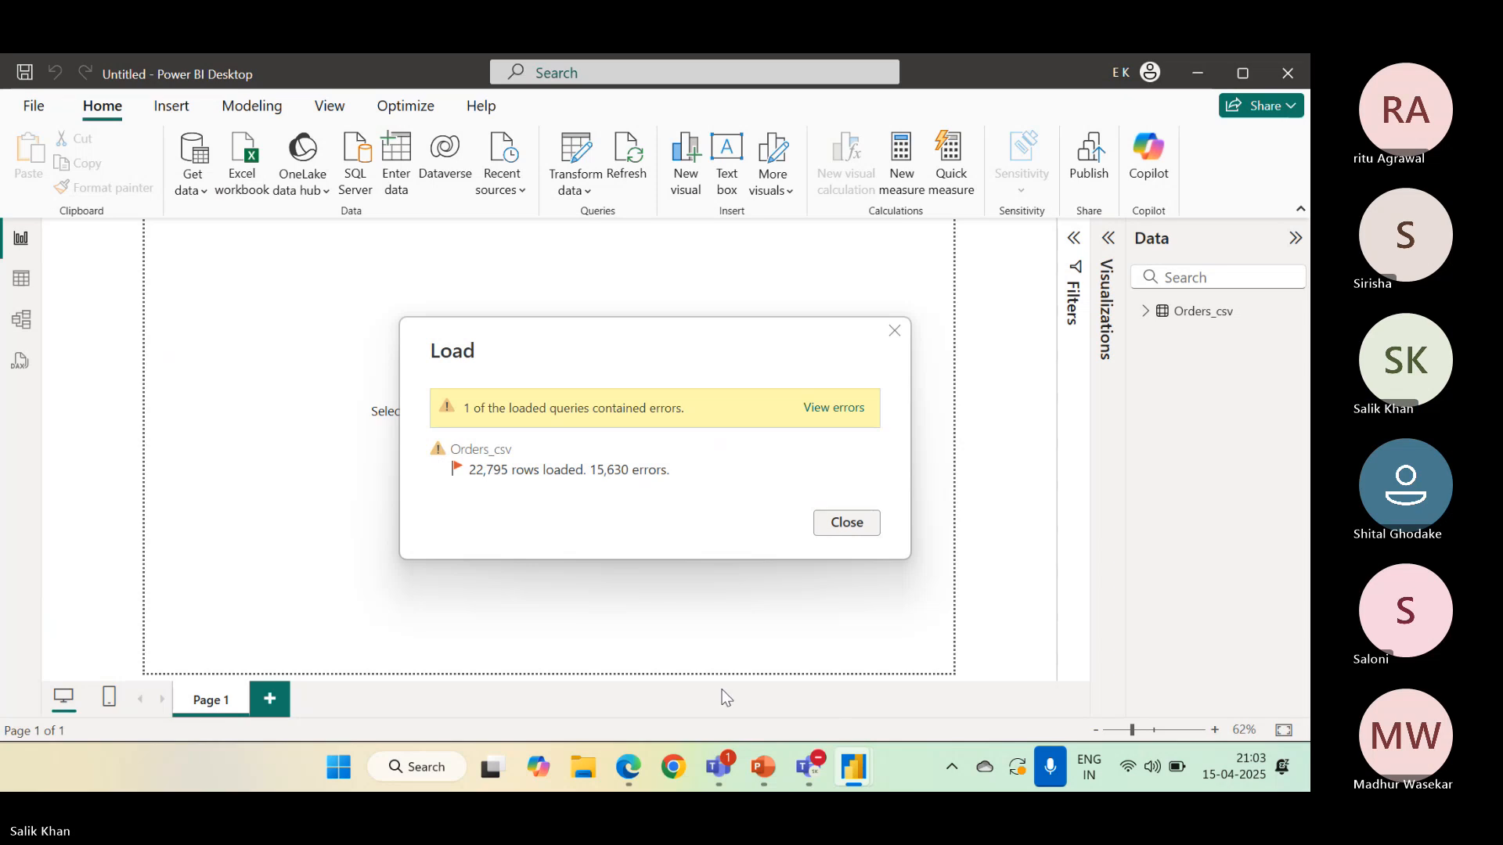
left_click(809, 767)
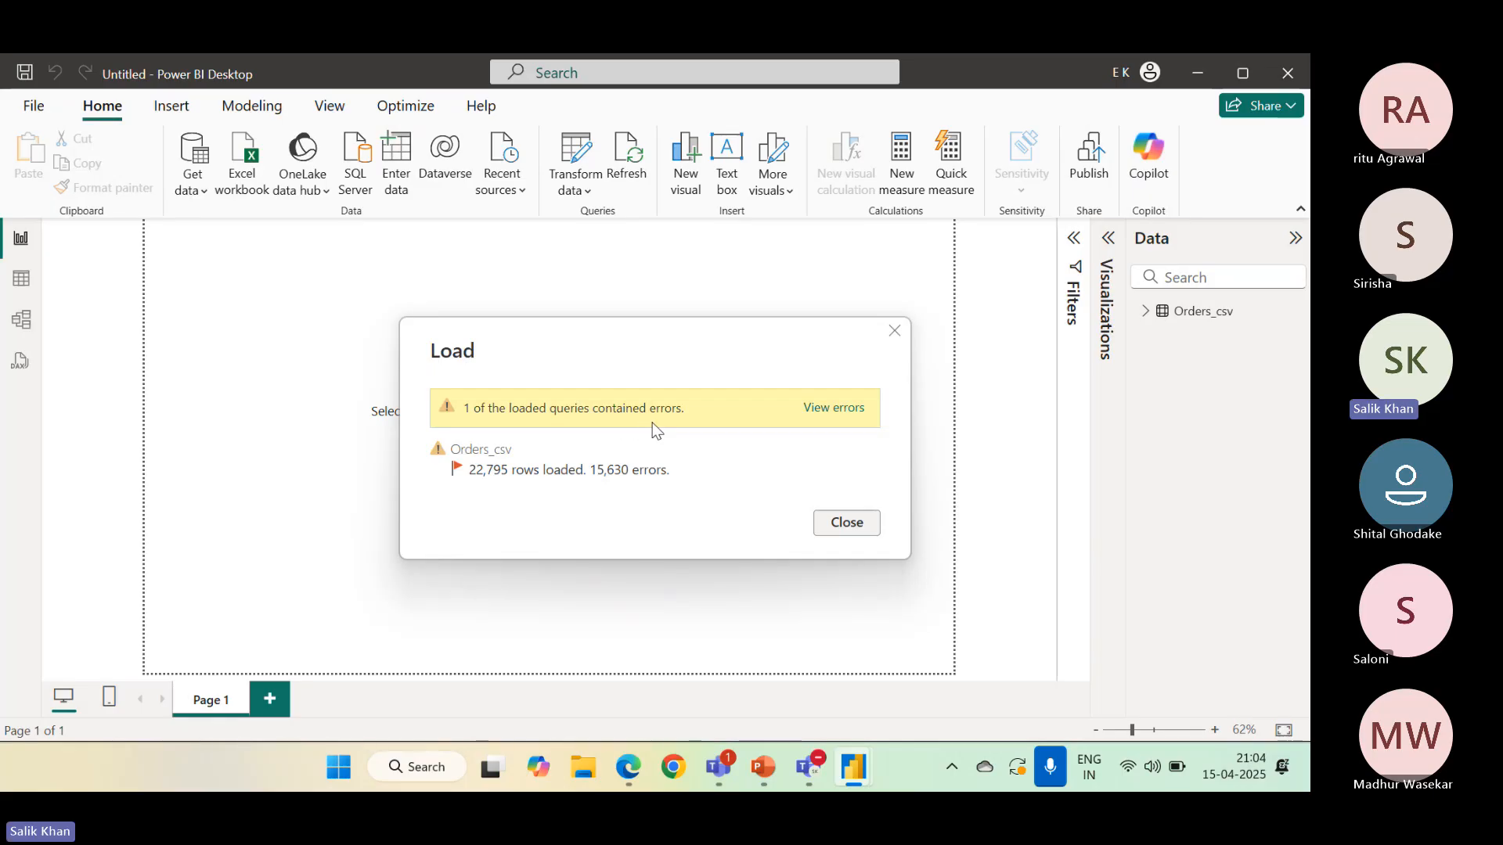
View the Orders_csv load errors in Power Query Editor, close it without applying, and discard the pending query changes
left_click(834, 410)
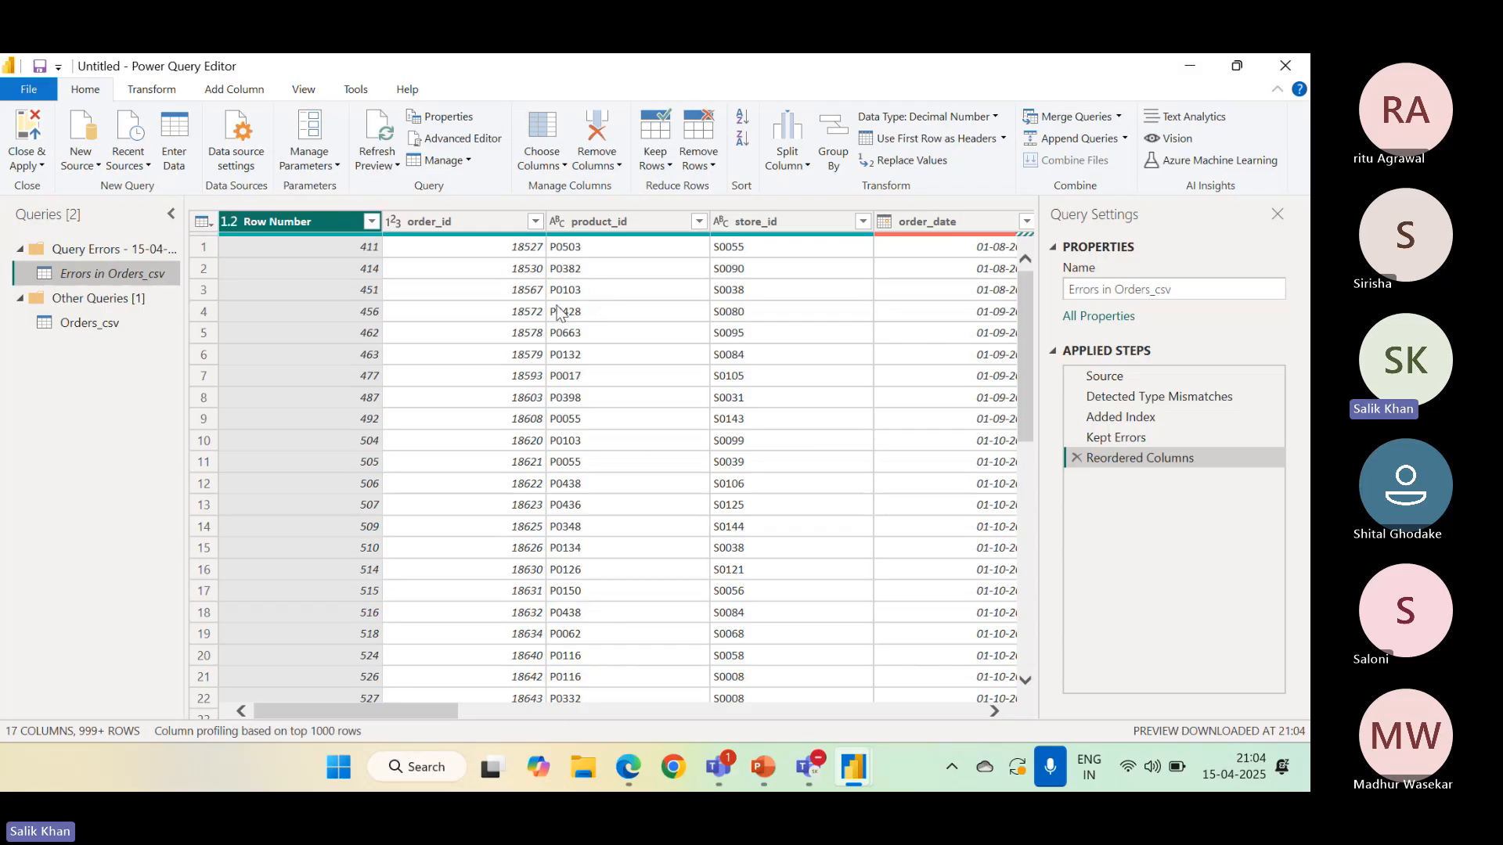
left_click(1282, 74)
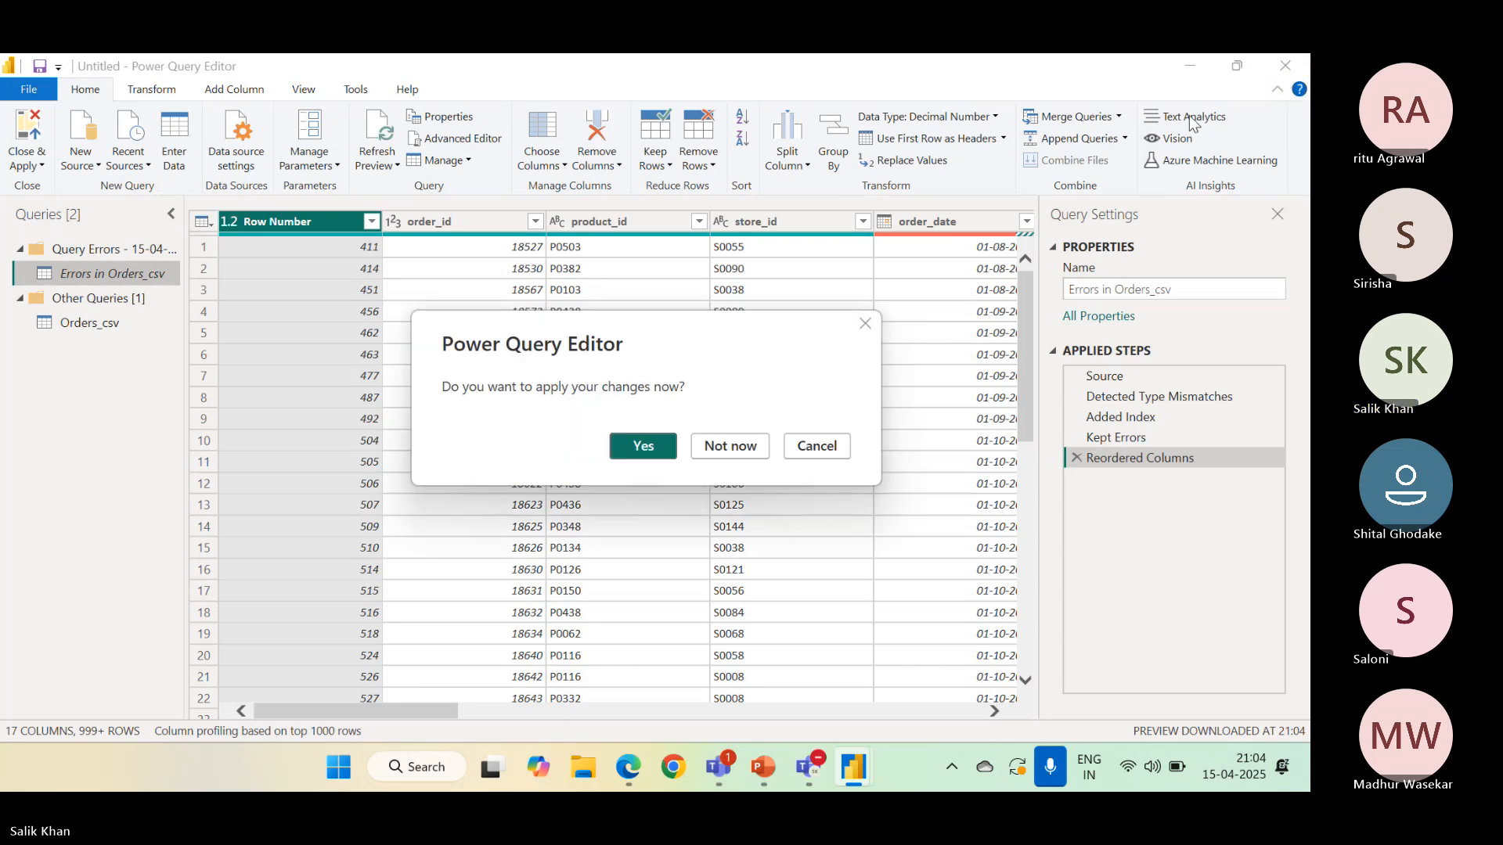
left_click(745, 443)
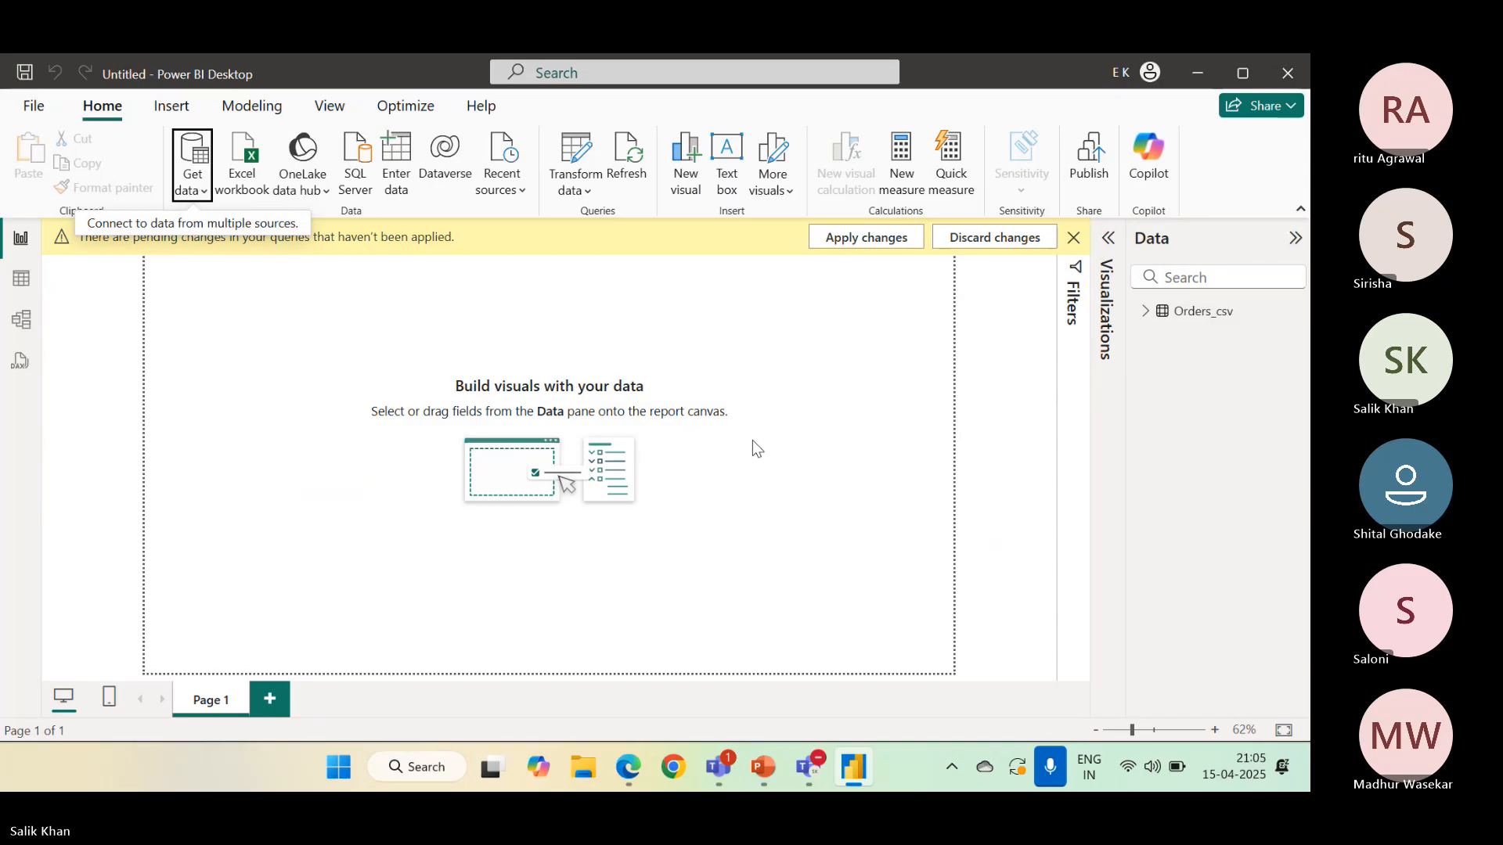
left_click(1008, 244)
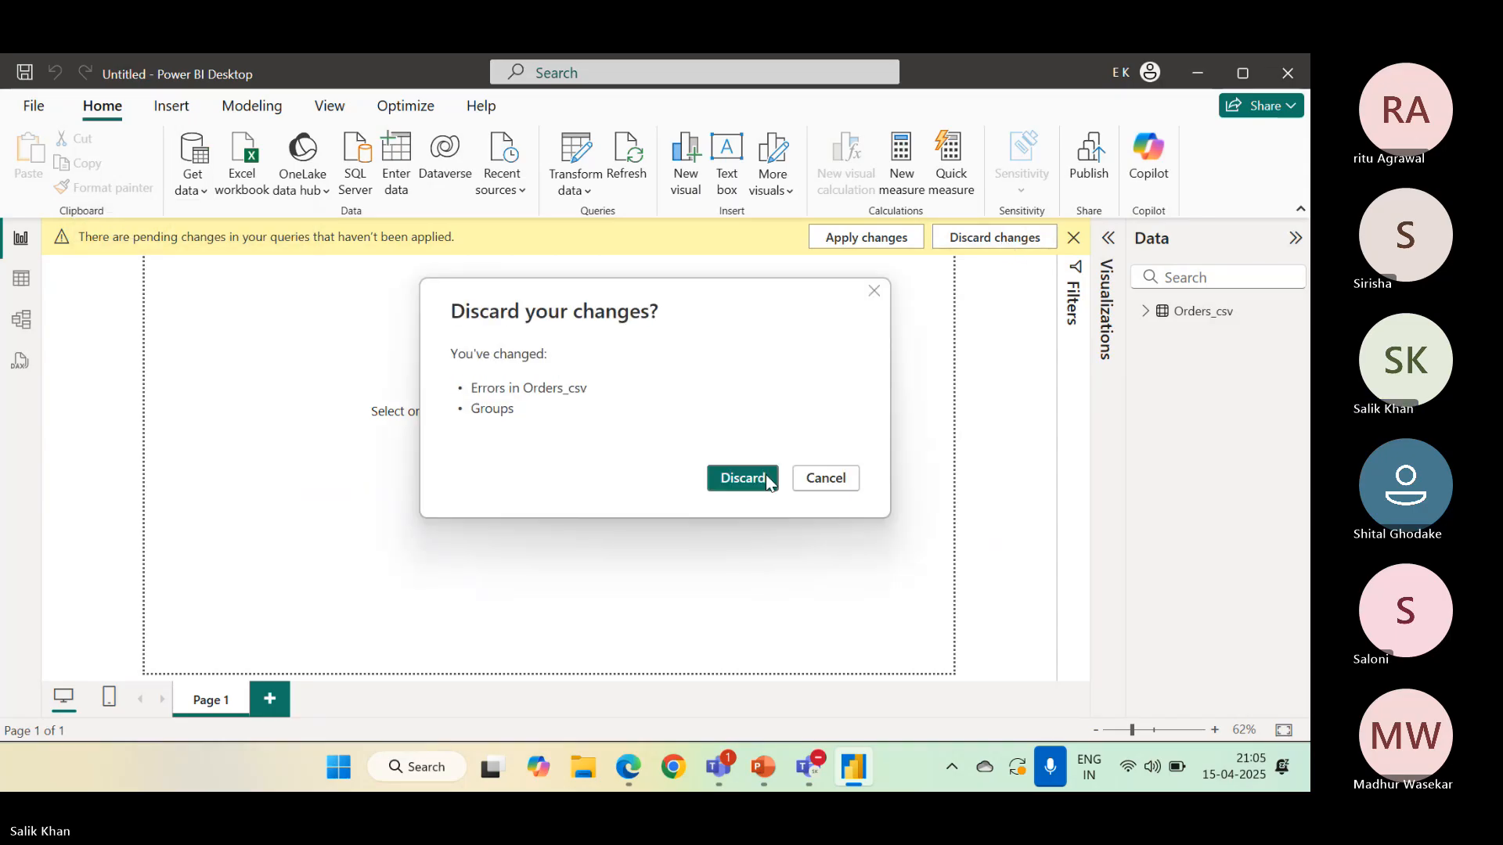
left_click(743, 479)
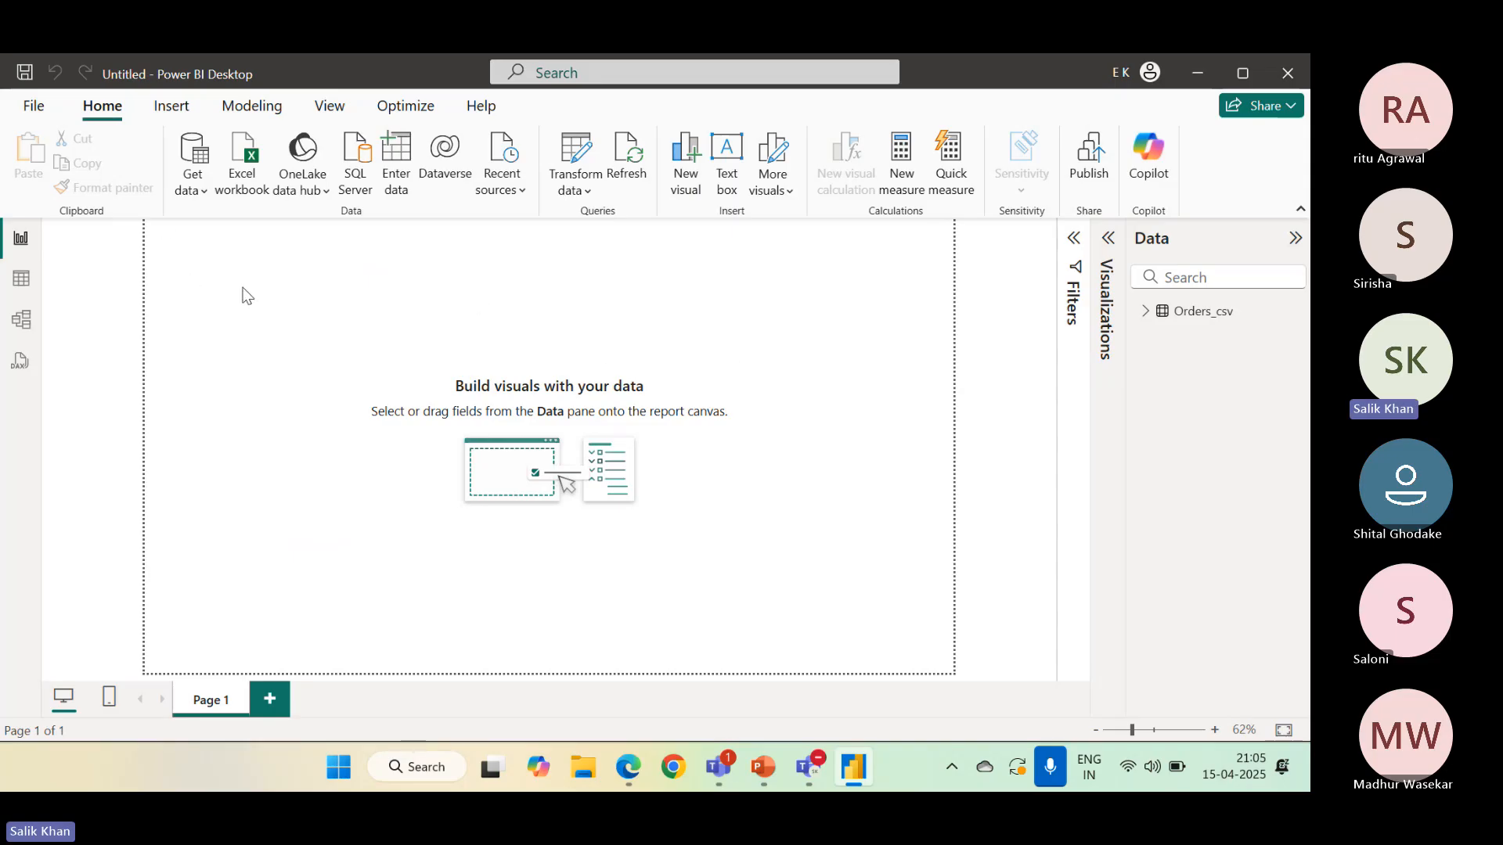
Connect to the Orders_csv file again as a Text/CSV source and open it for transformation in Power Query Editor
left_click(191, 188)
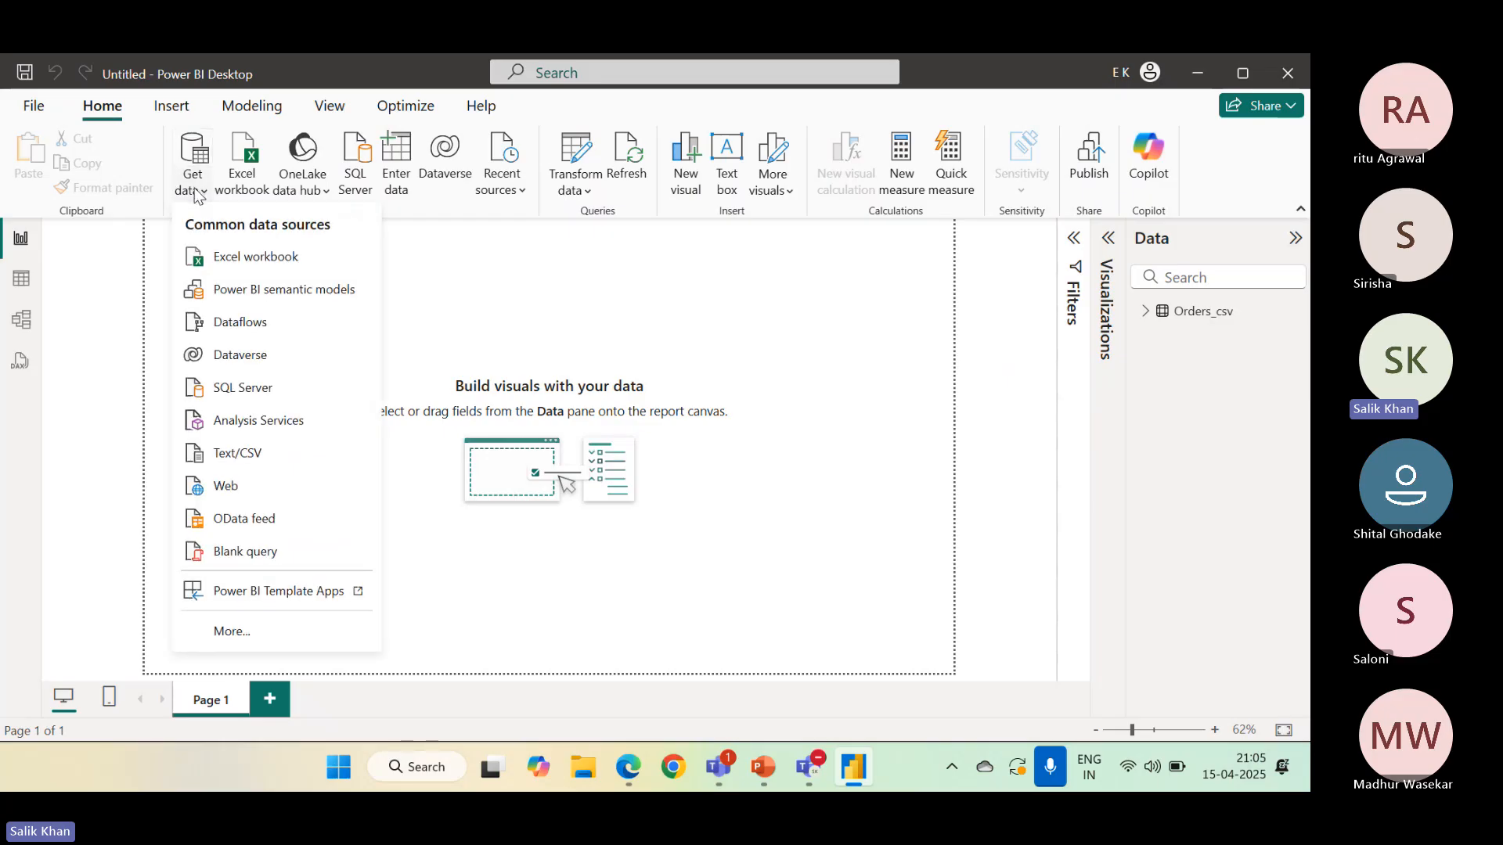
left_click(238, 454)
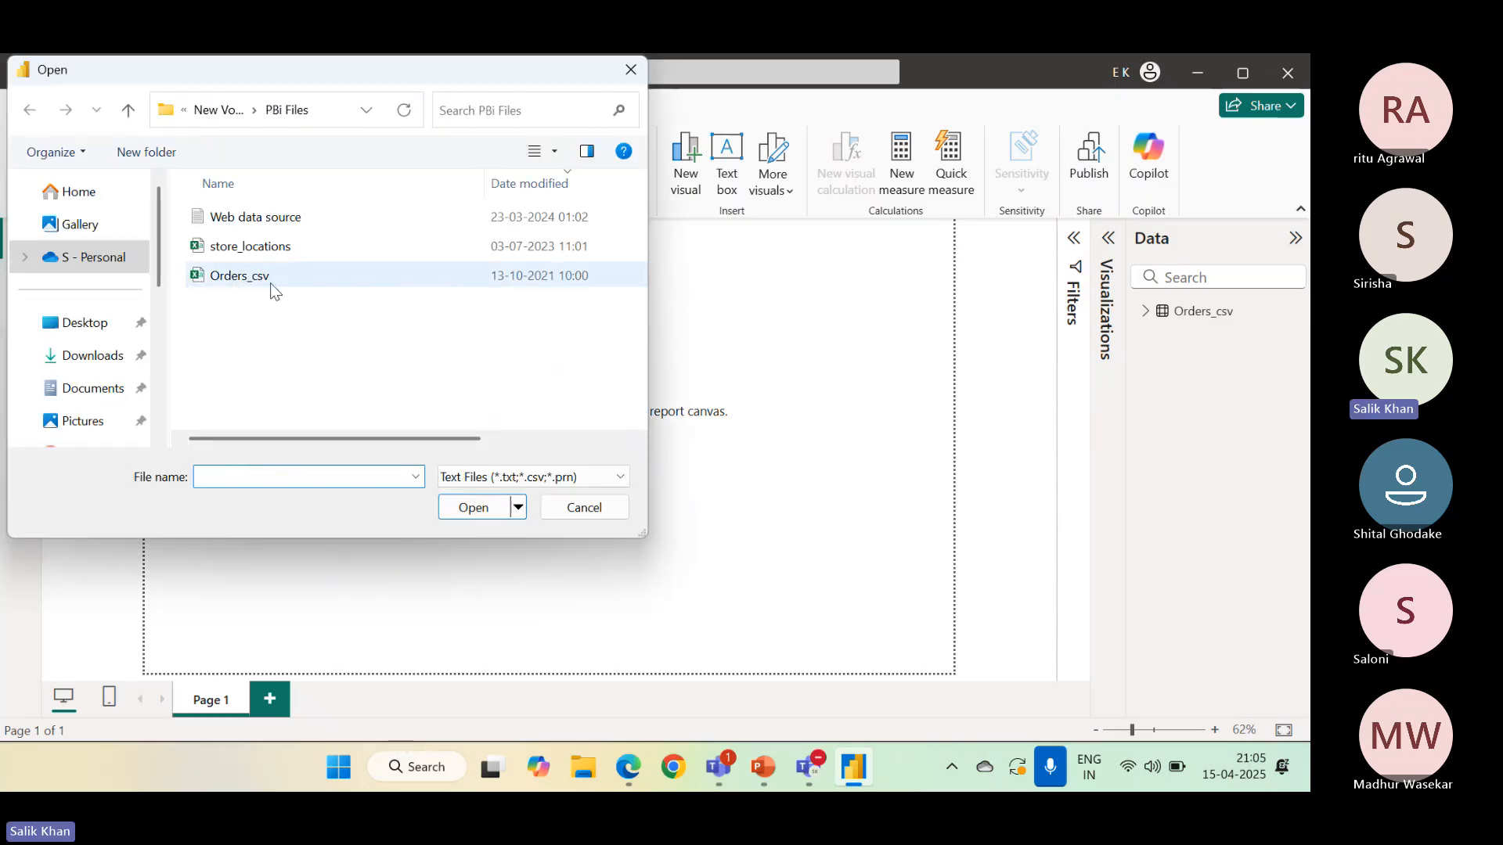
left_click(270, 278)
left_click(481, 510)
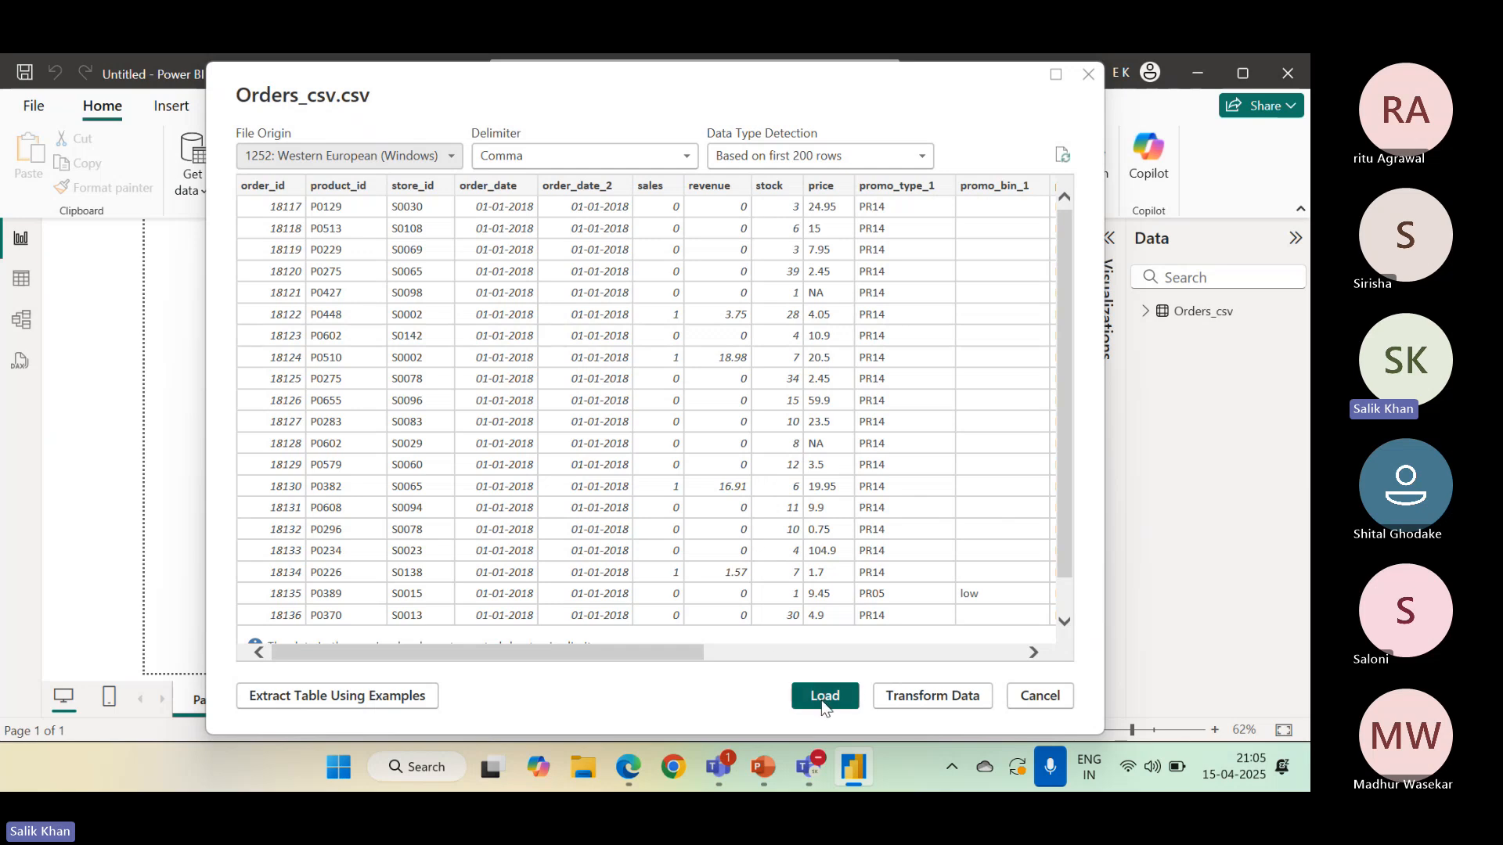
left_click(947, 698)
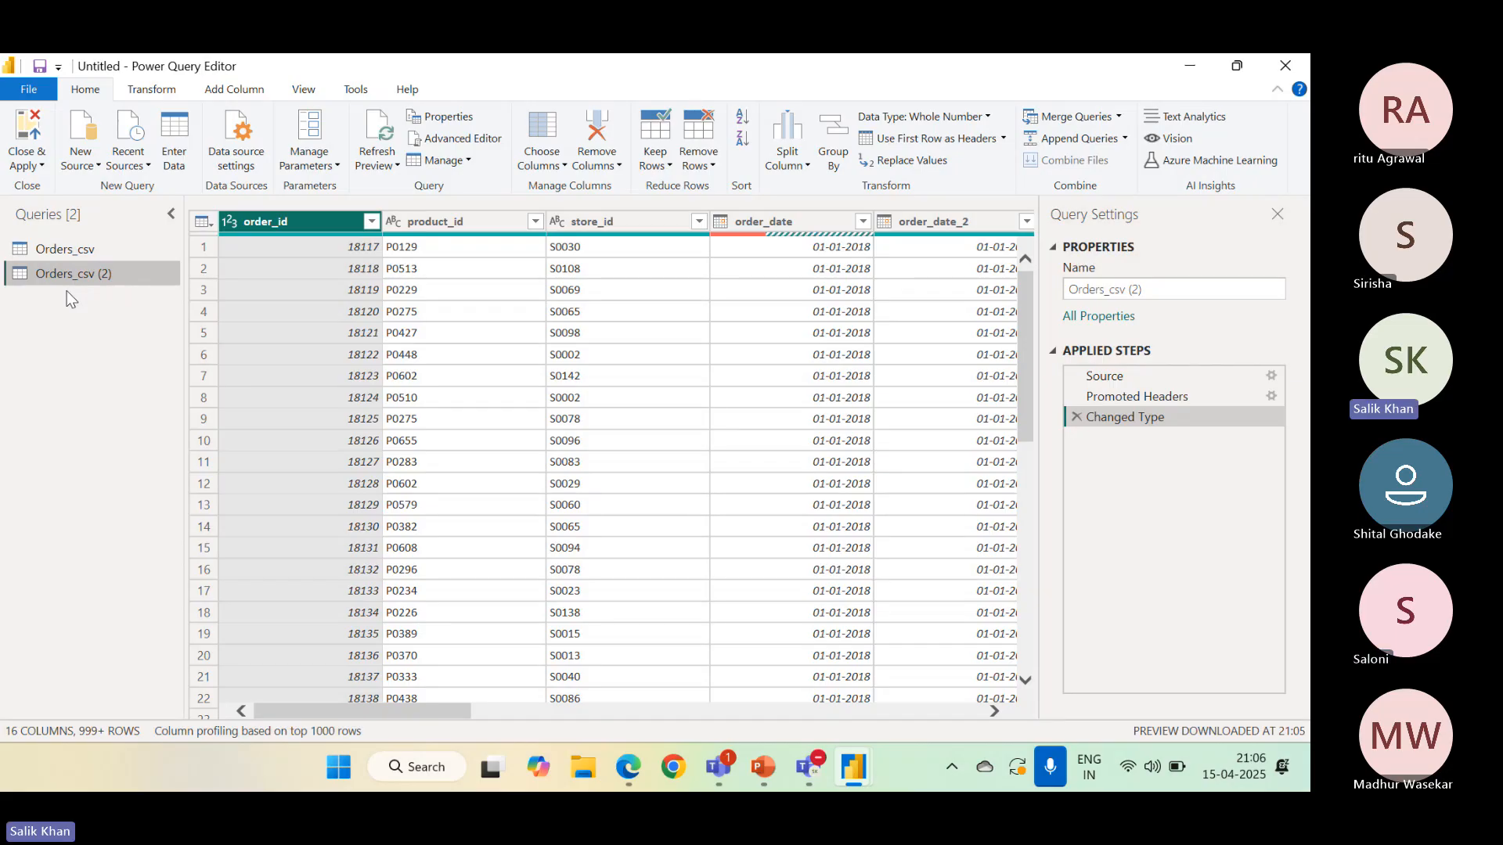
left_click(811, 767)
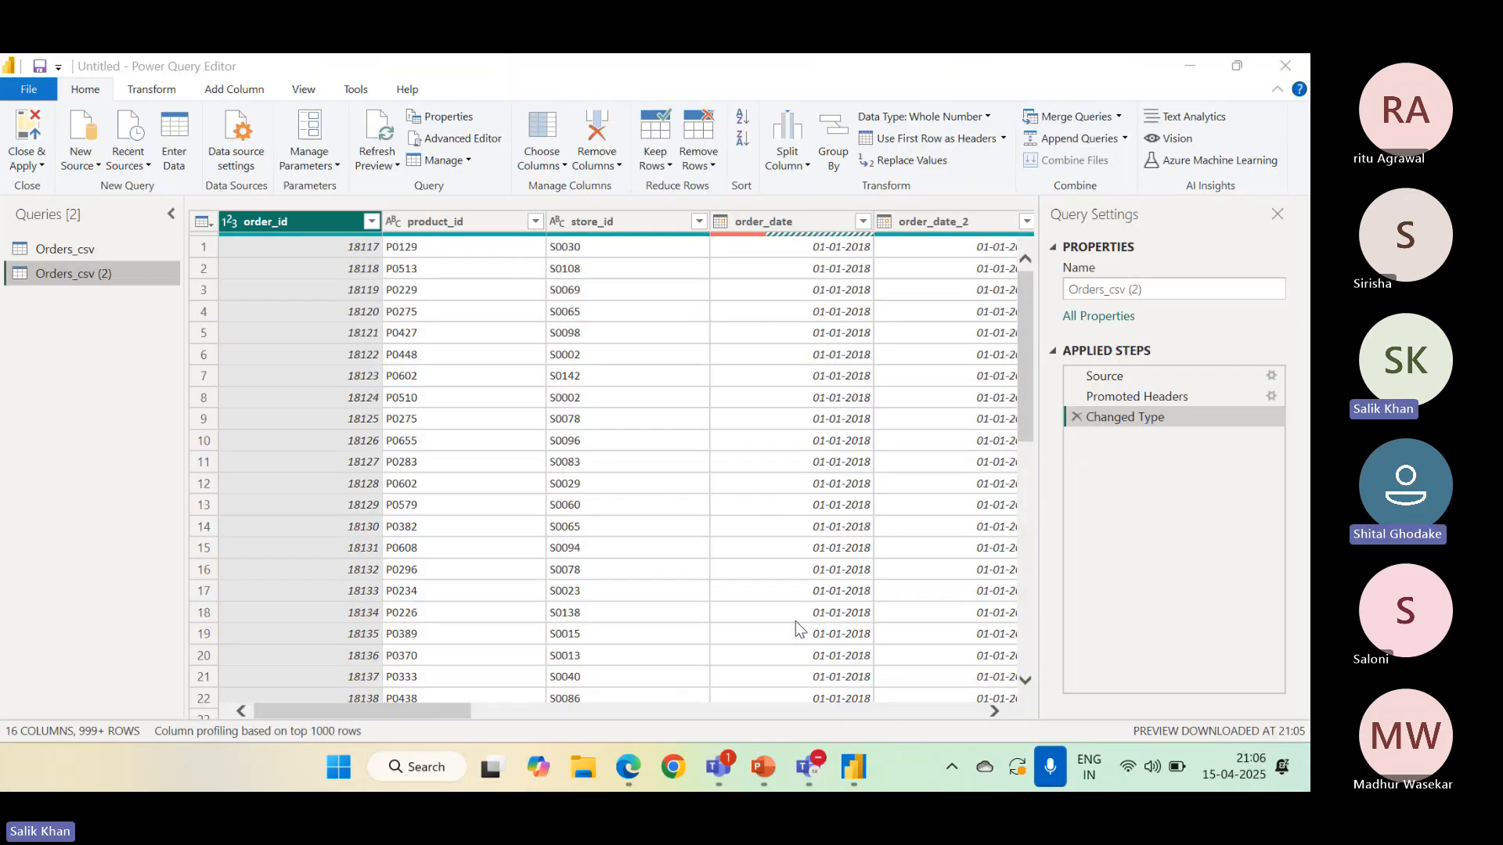
mouse_move(809, 767)
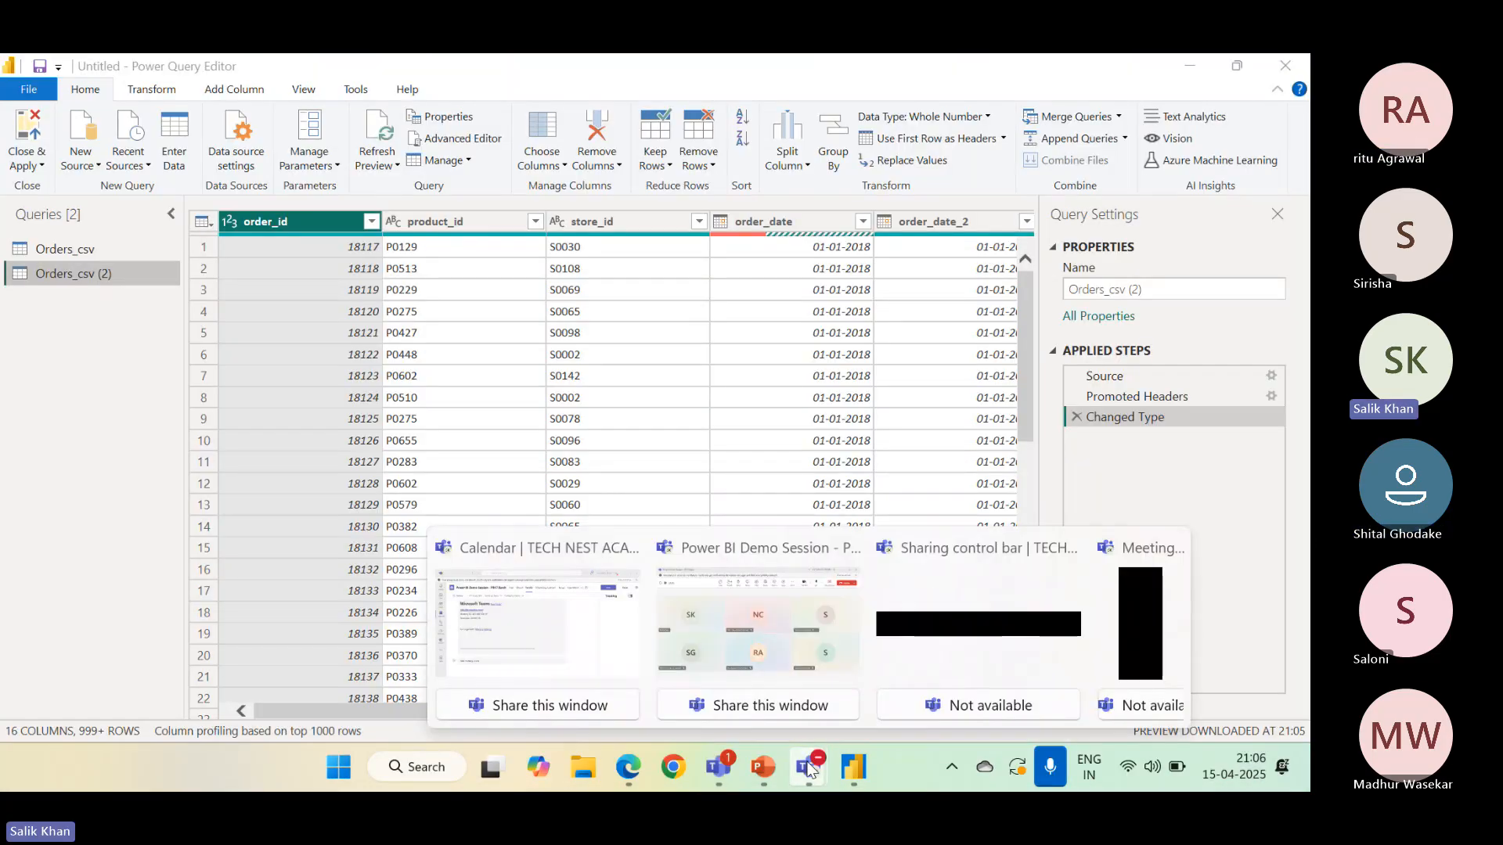
left_click(54, 514)
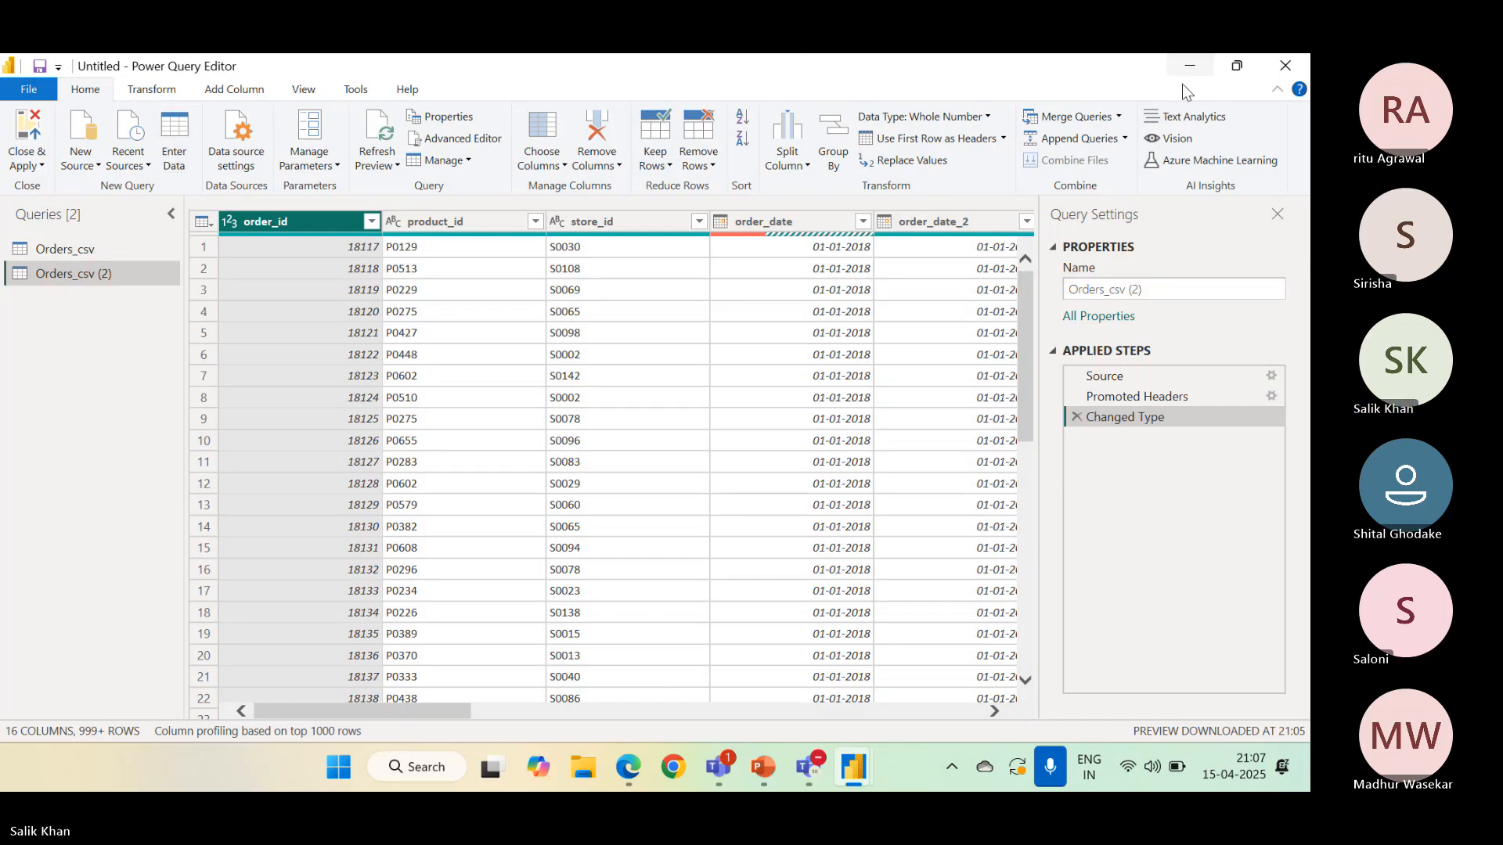
Switch to the main report window, show its common data sources, and return to Power Query Editor
mouse_move(853, 770)
left_click(730, 604)
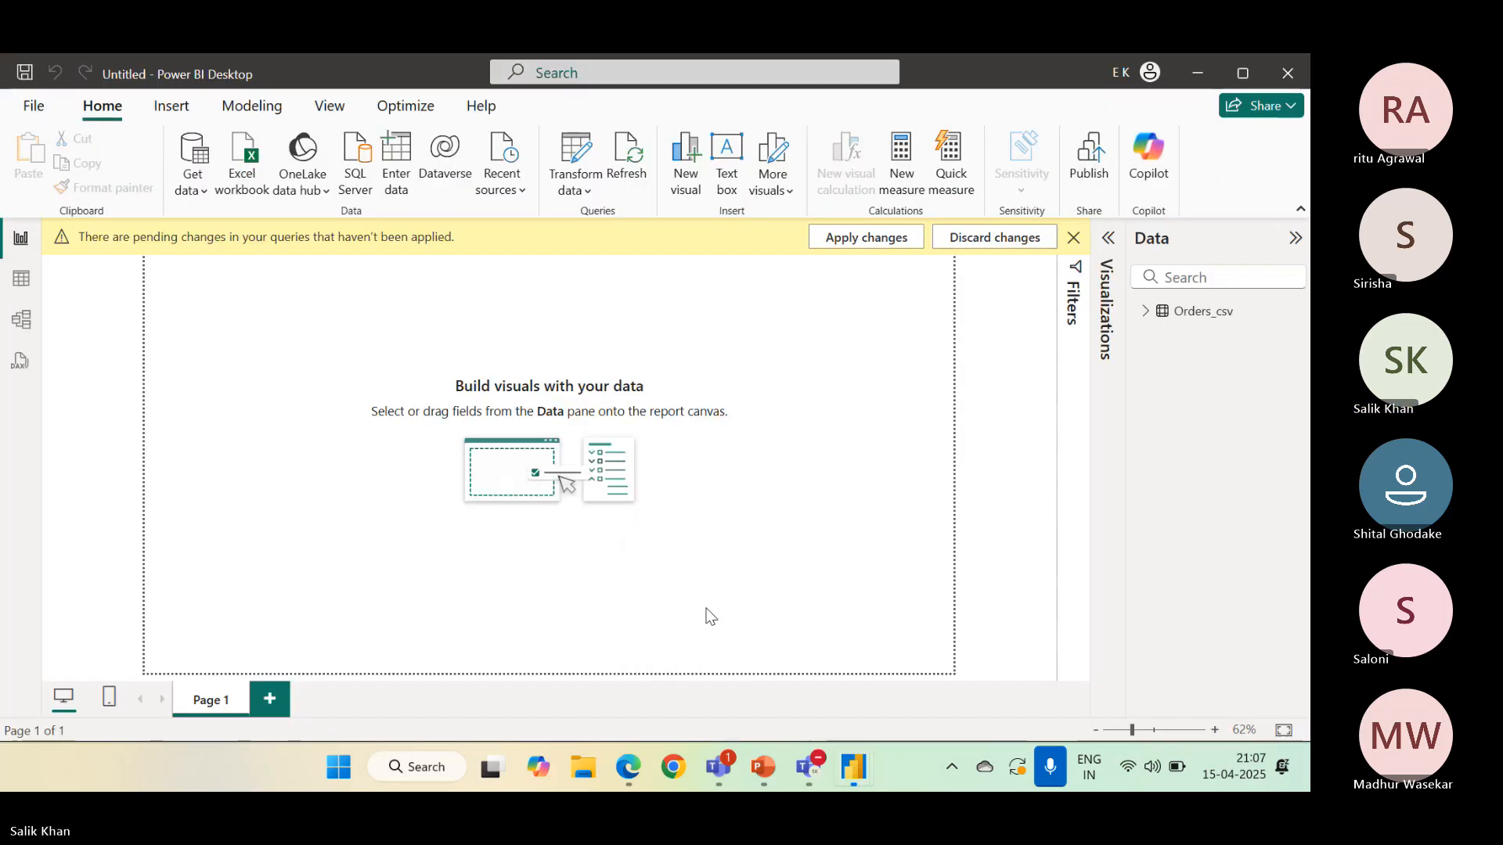
left_click(197, 190)
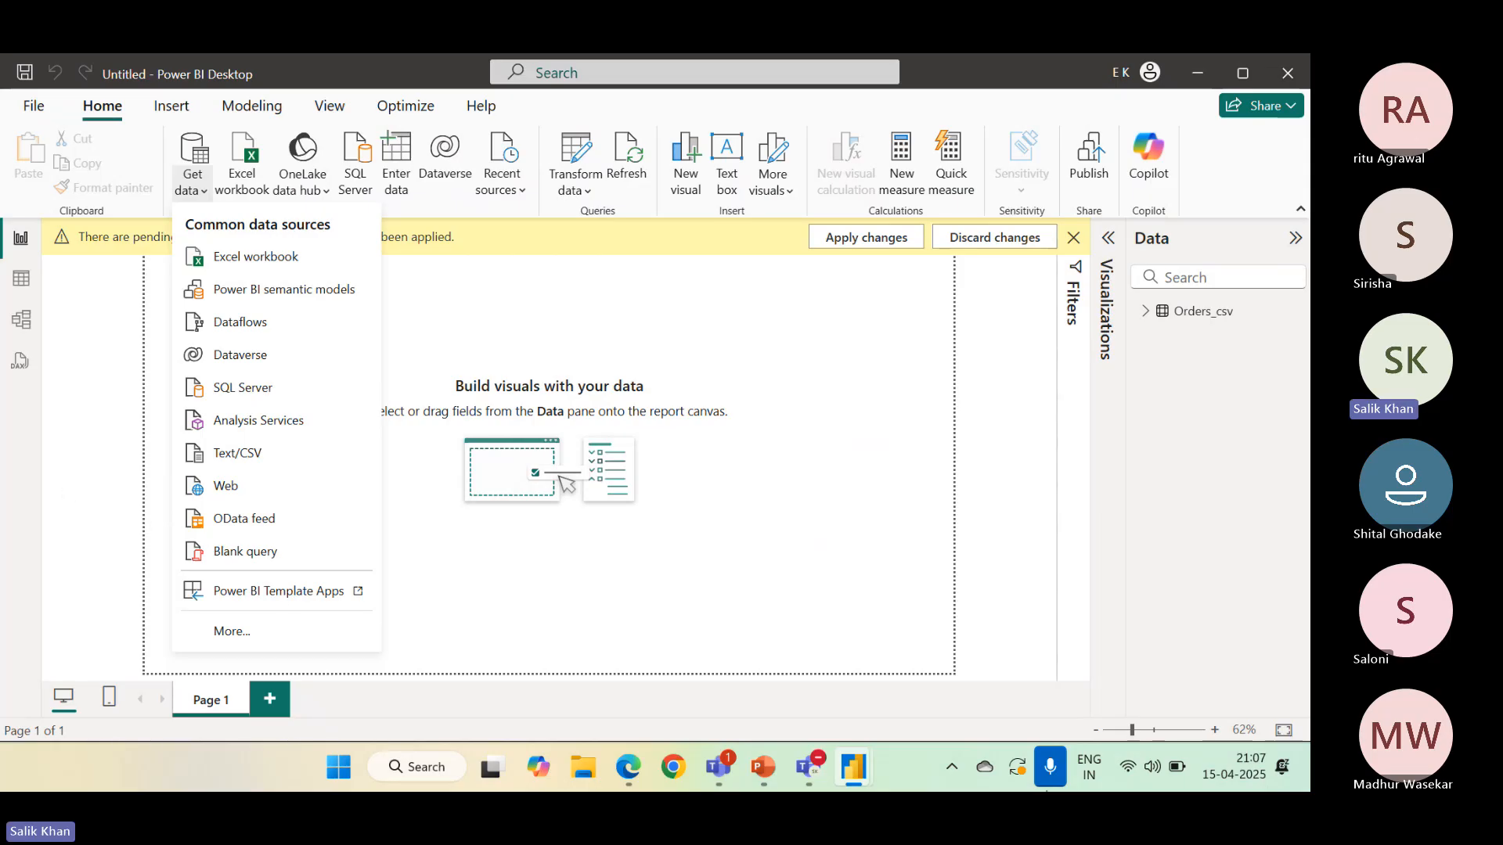
mouse_move(864, 771)
left_click(930, 640)
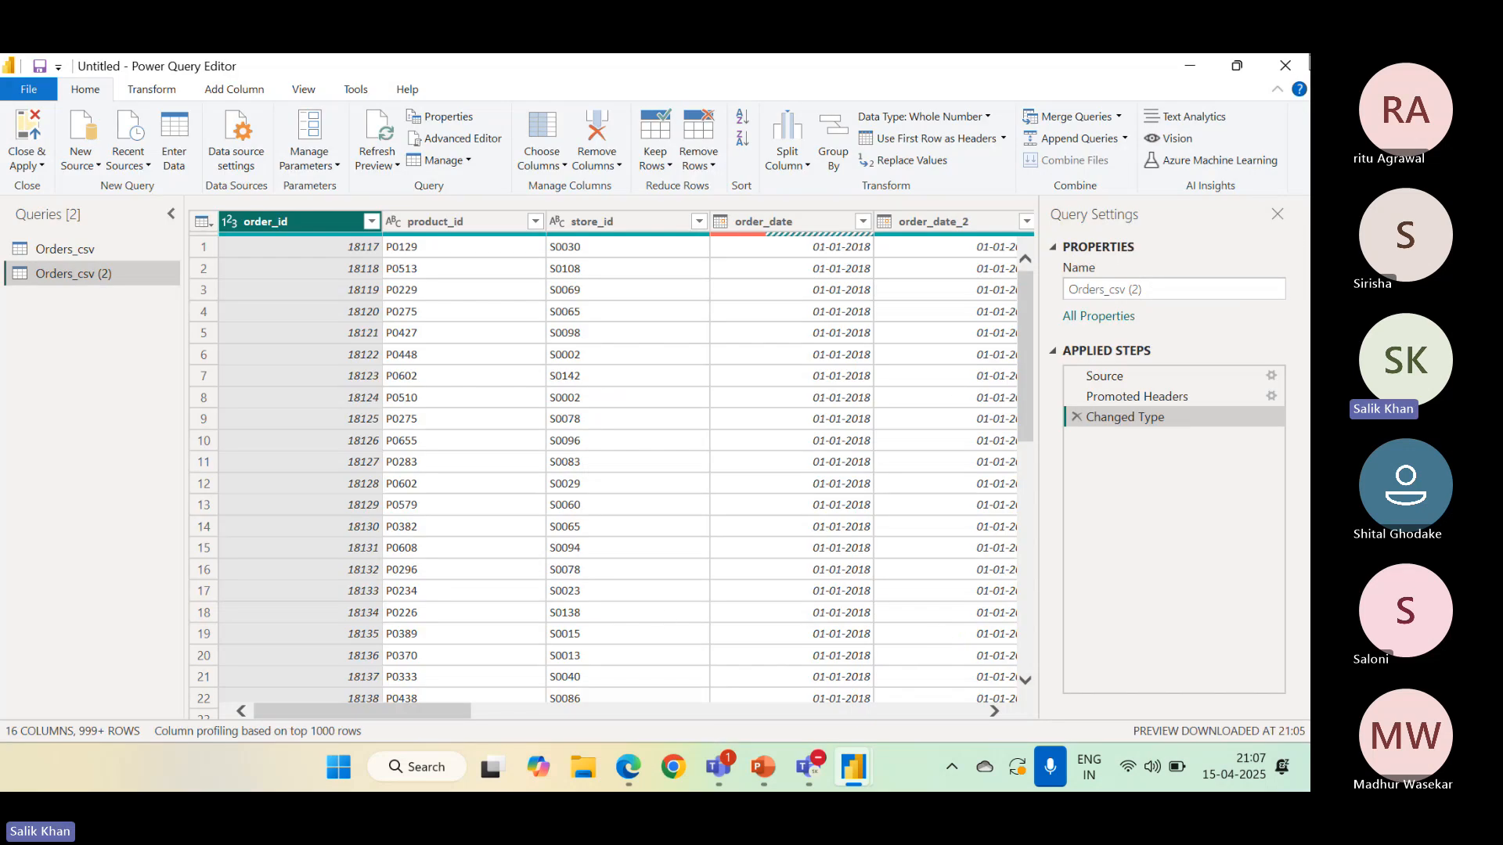
Close Power Query Editor without applying changes and discard the pending Orders_csv (2) query
left_click(1300, 66)
left_click(729, 446)
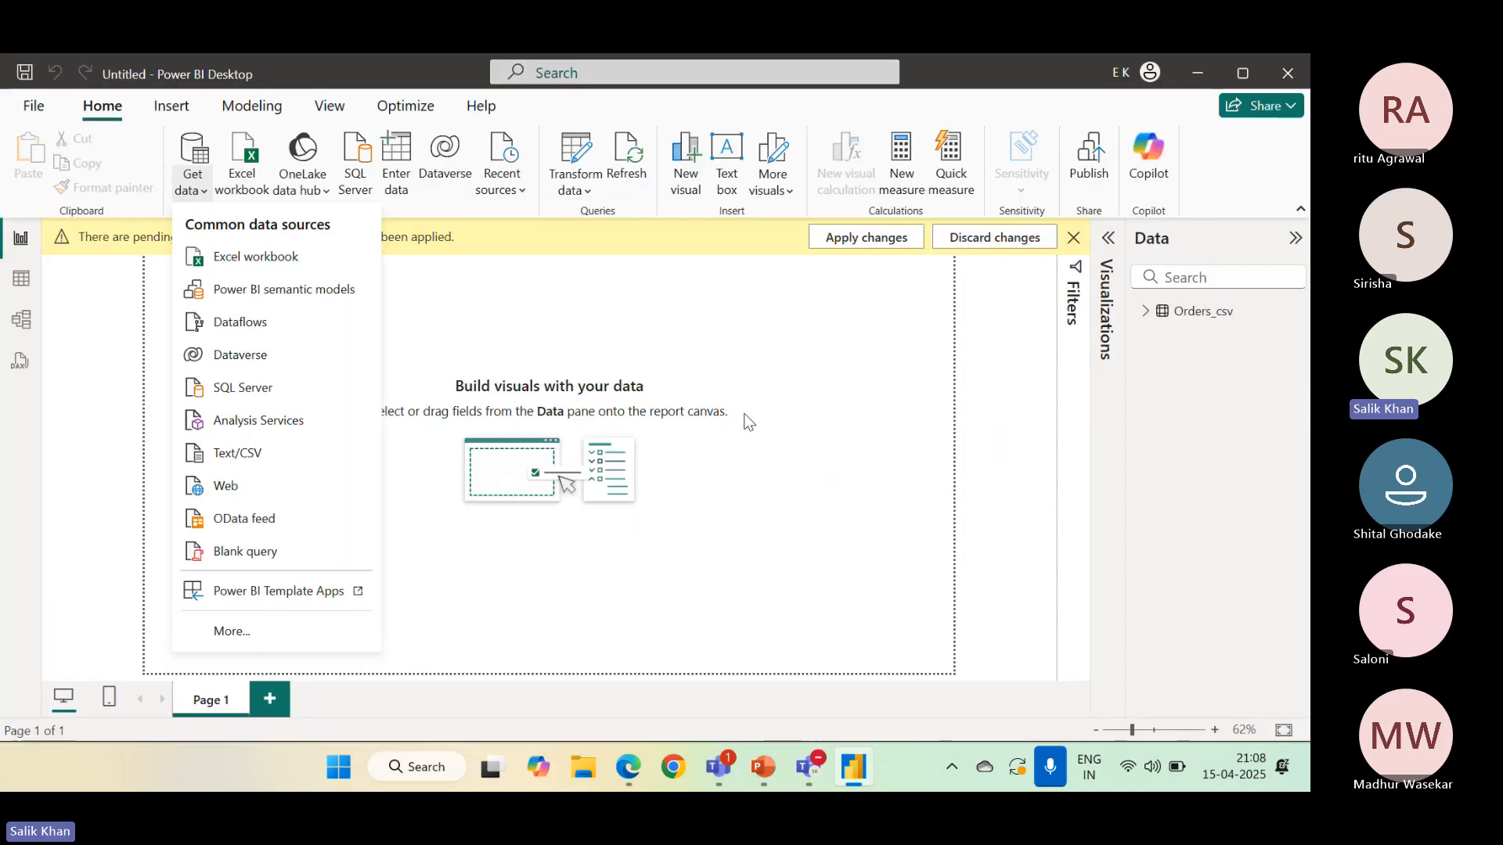
left_click(993, 242)
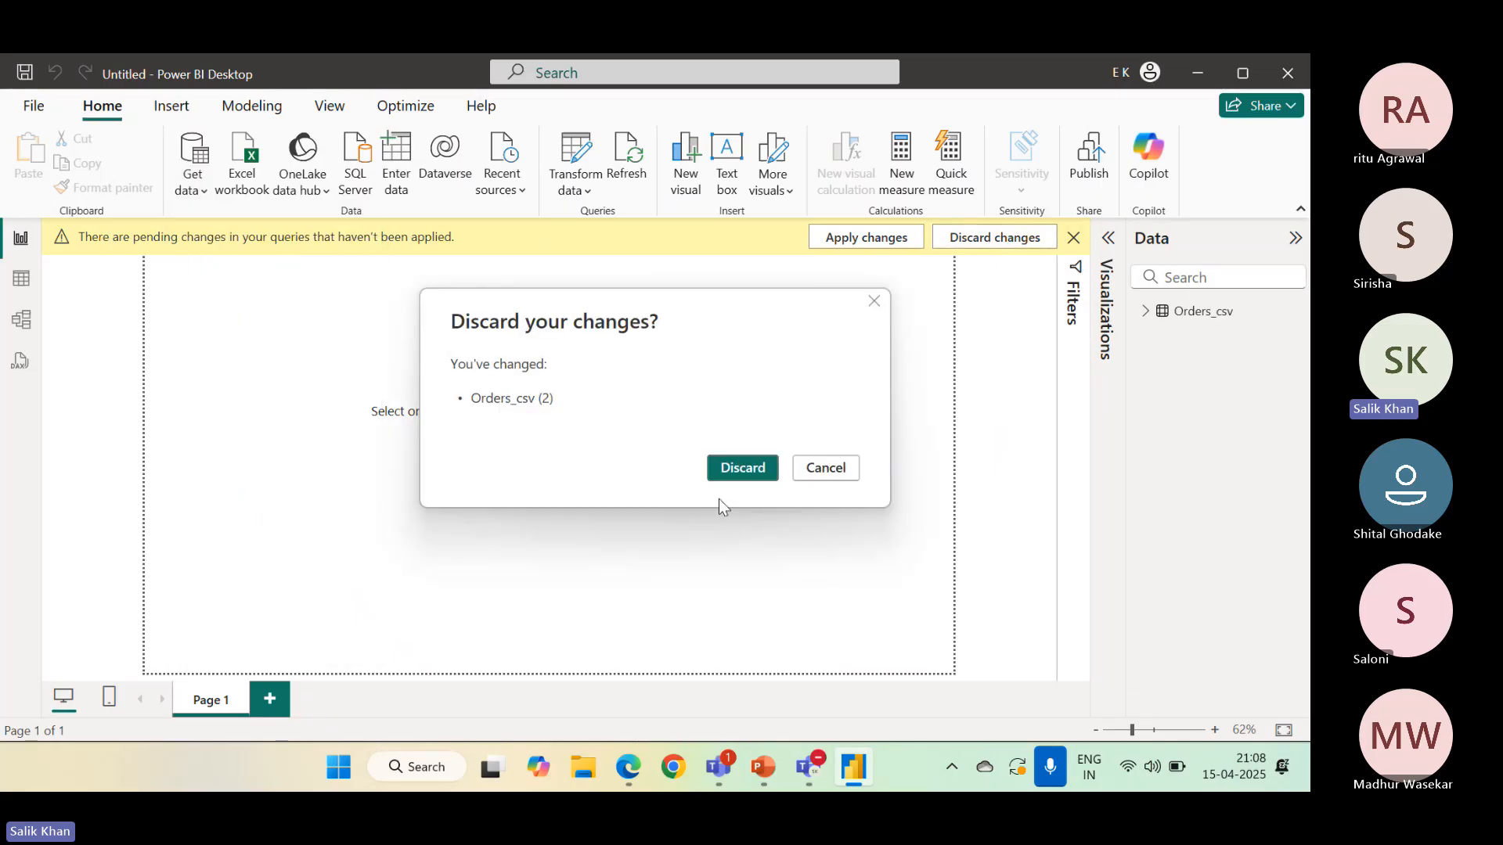
left_click(747, 470)
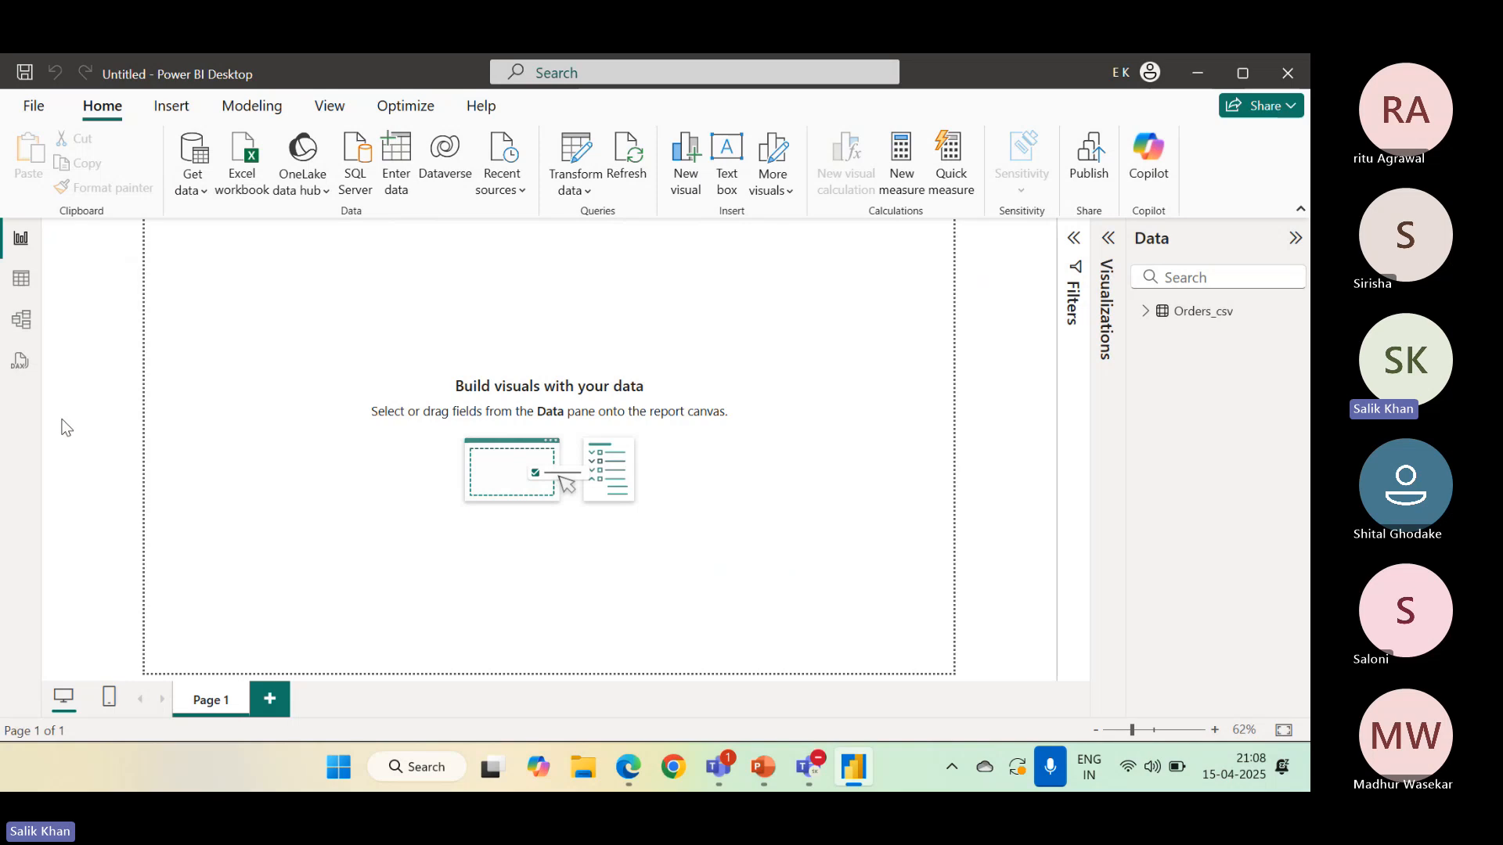
Connect to the Sample-Superstore Excel workbook in the PBi Files folder and preview its Orders, Returns and Users sheets
left_click(204, 191)
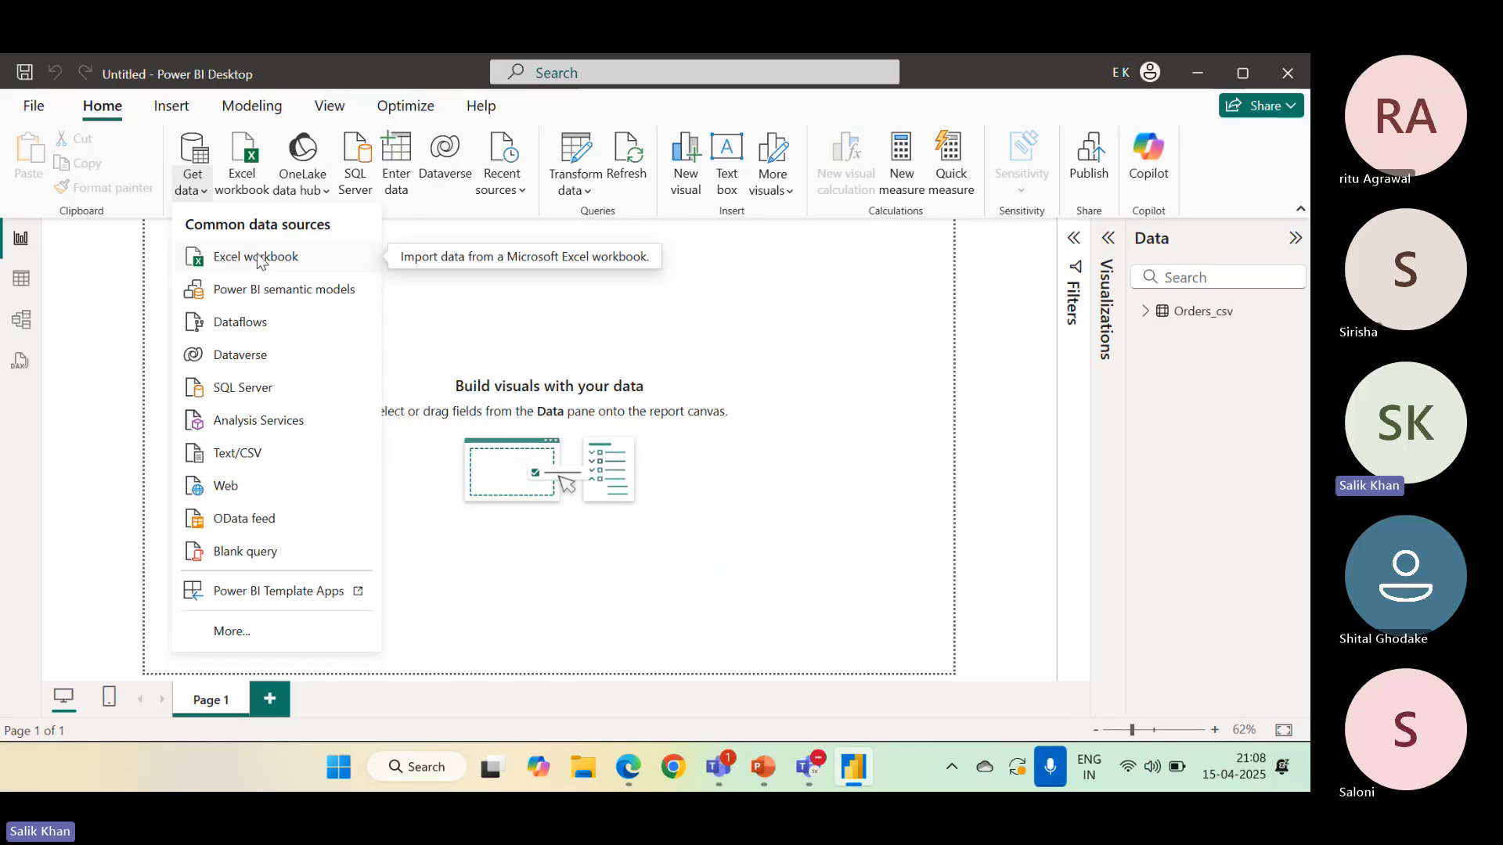
left_click(258, 257)
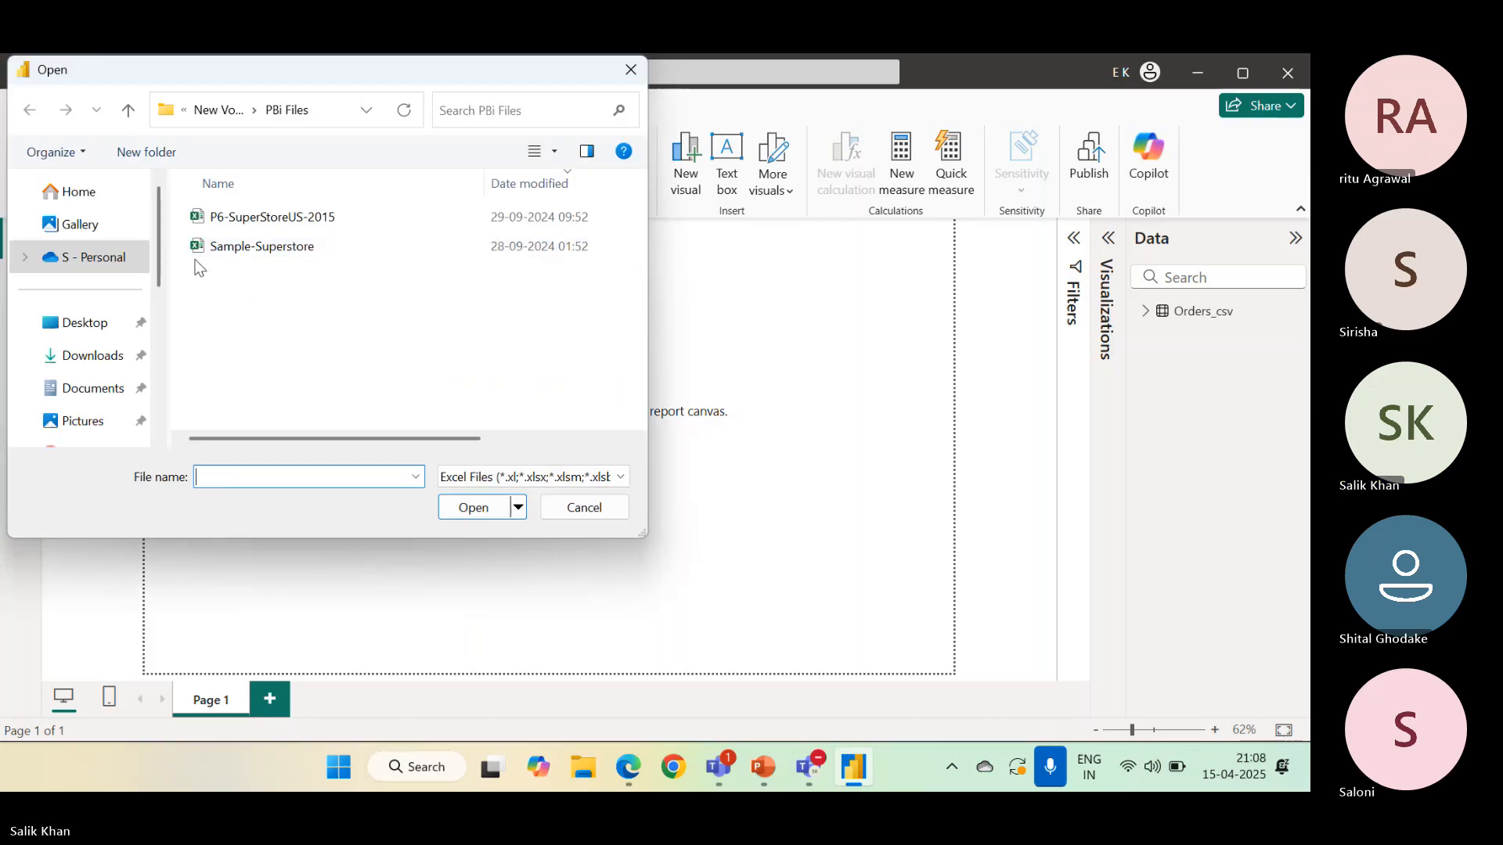
left_click(270, 248)
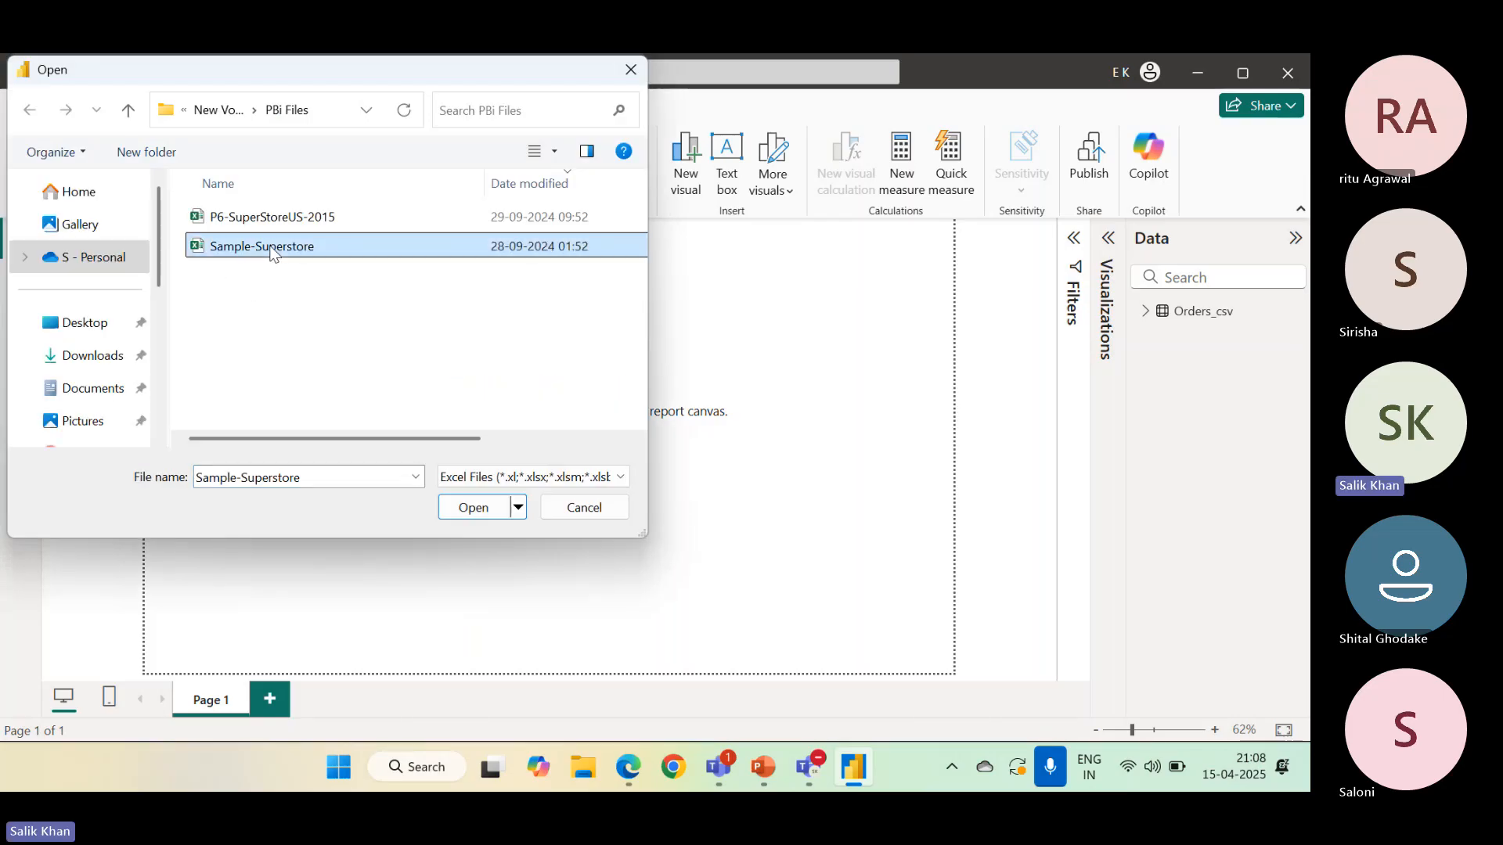
left_click(473, 507)
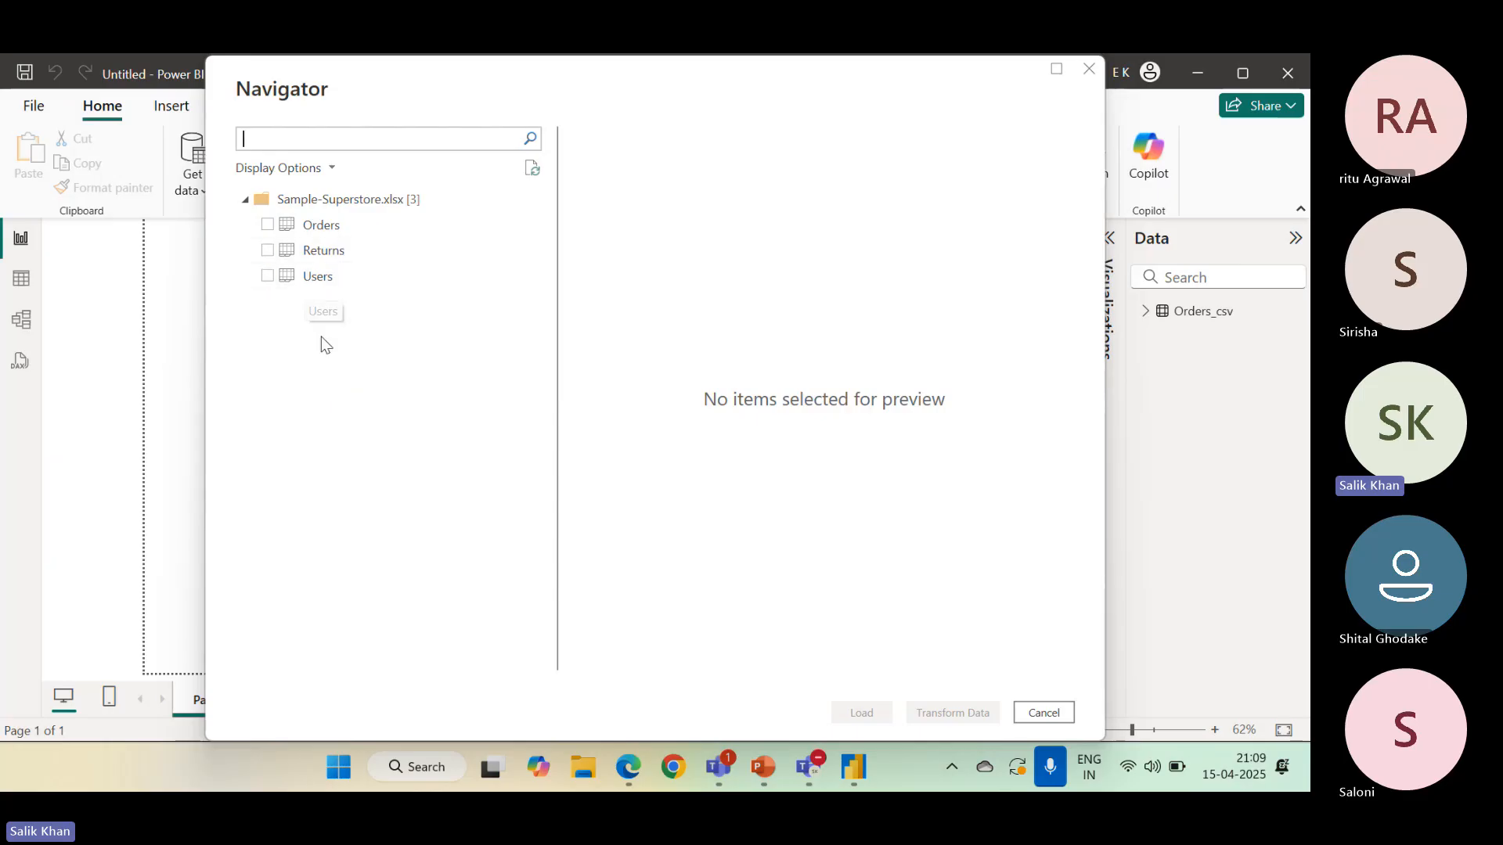
left_click(360, 226)
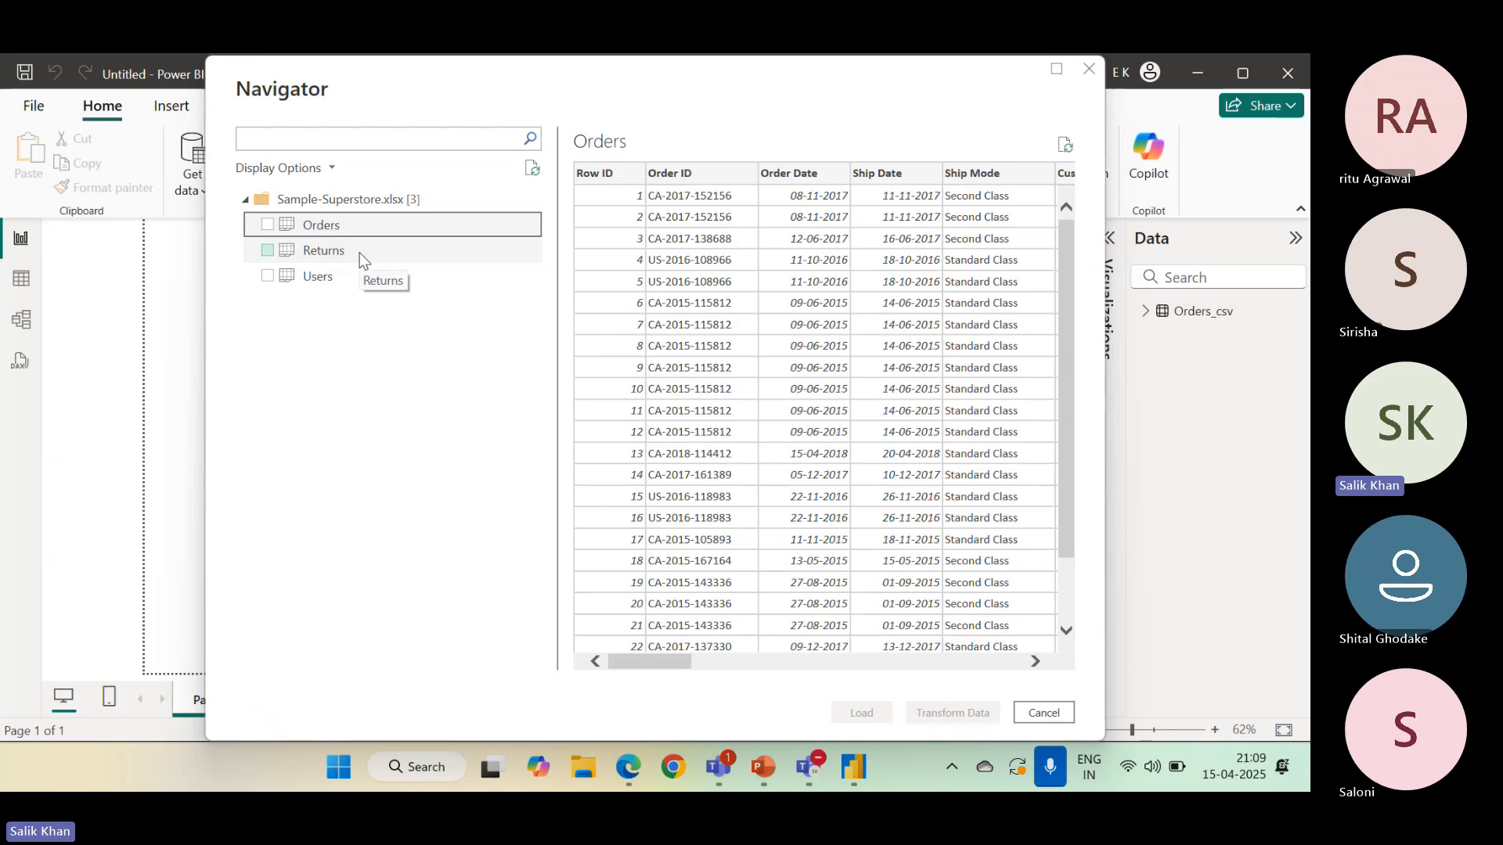
left_click(359, 252)
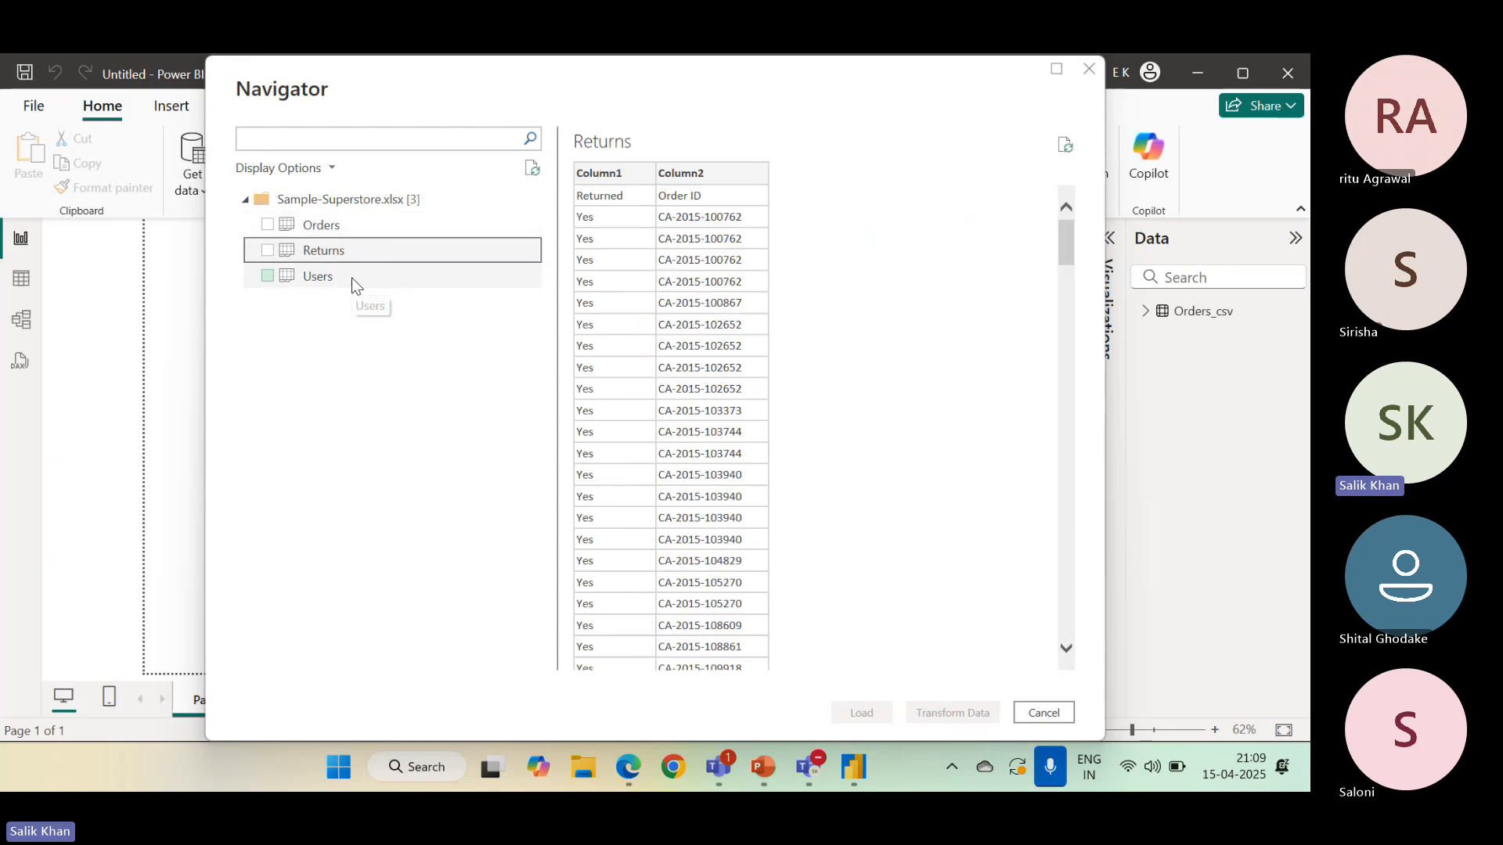
left_click(351, 279)
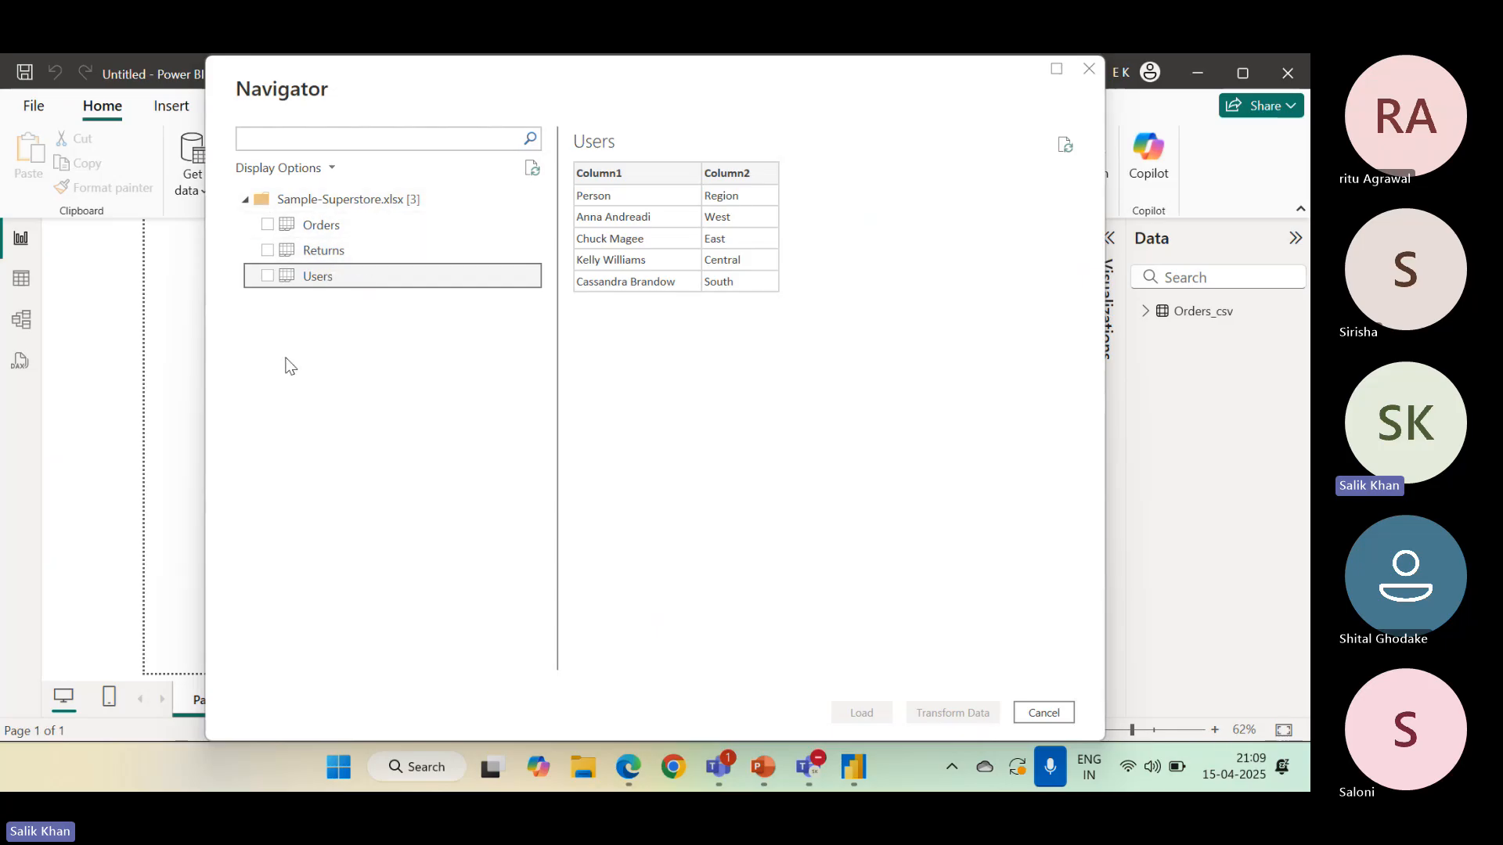
Mark the Orders, Returns and Users sheets for import, and cancel the workbook import
left_click(267, 224)
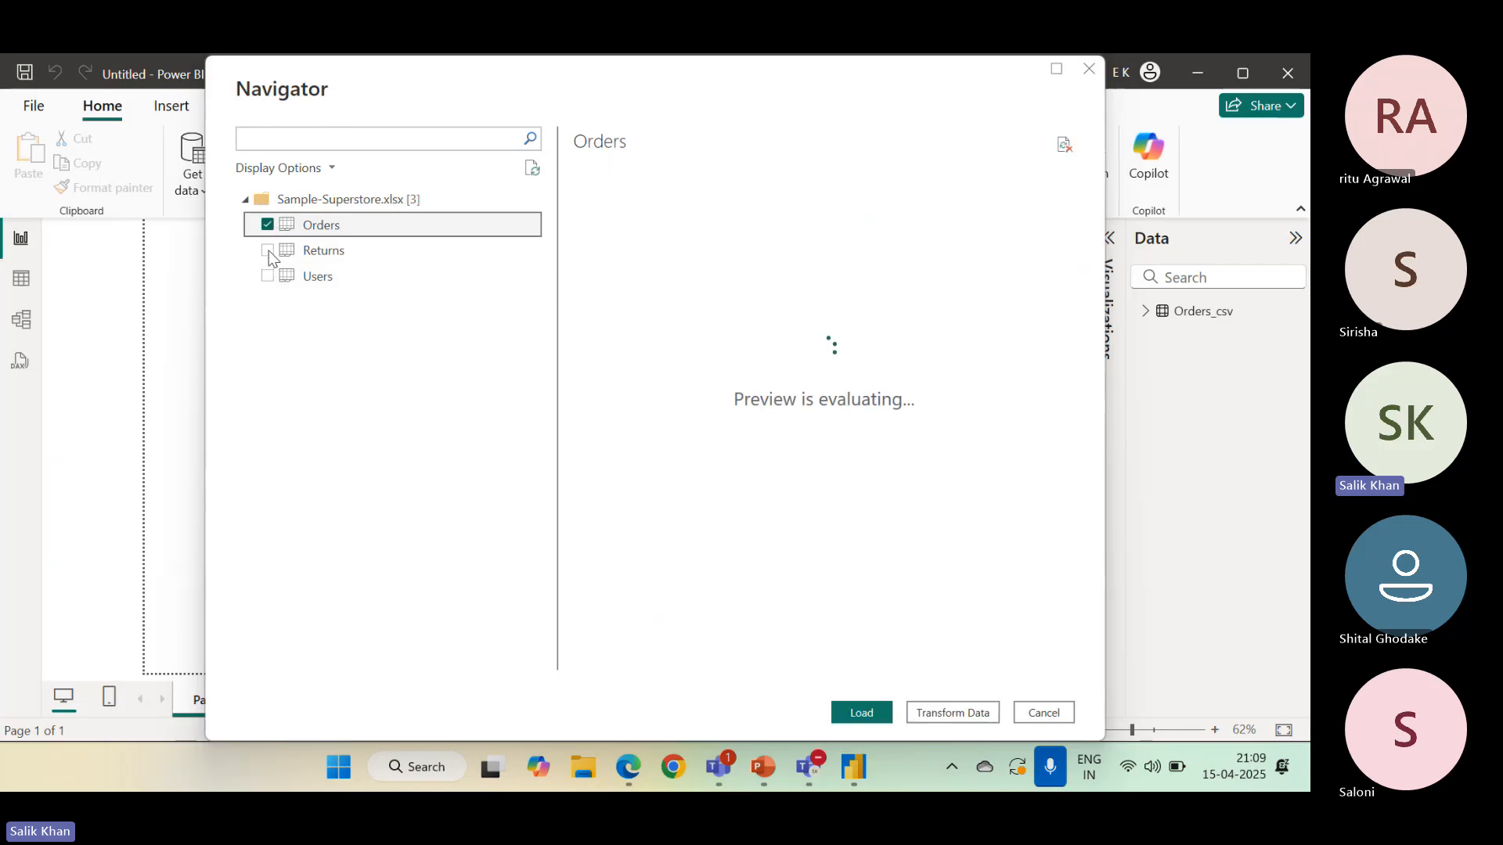
left_click(267, 251)
left_click(267, 276)
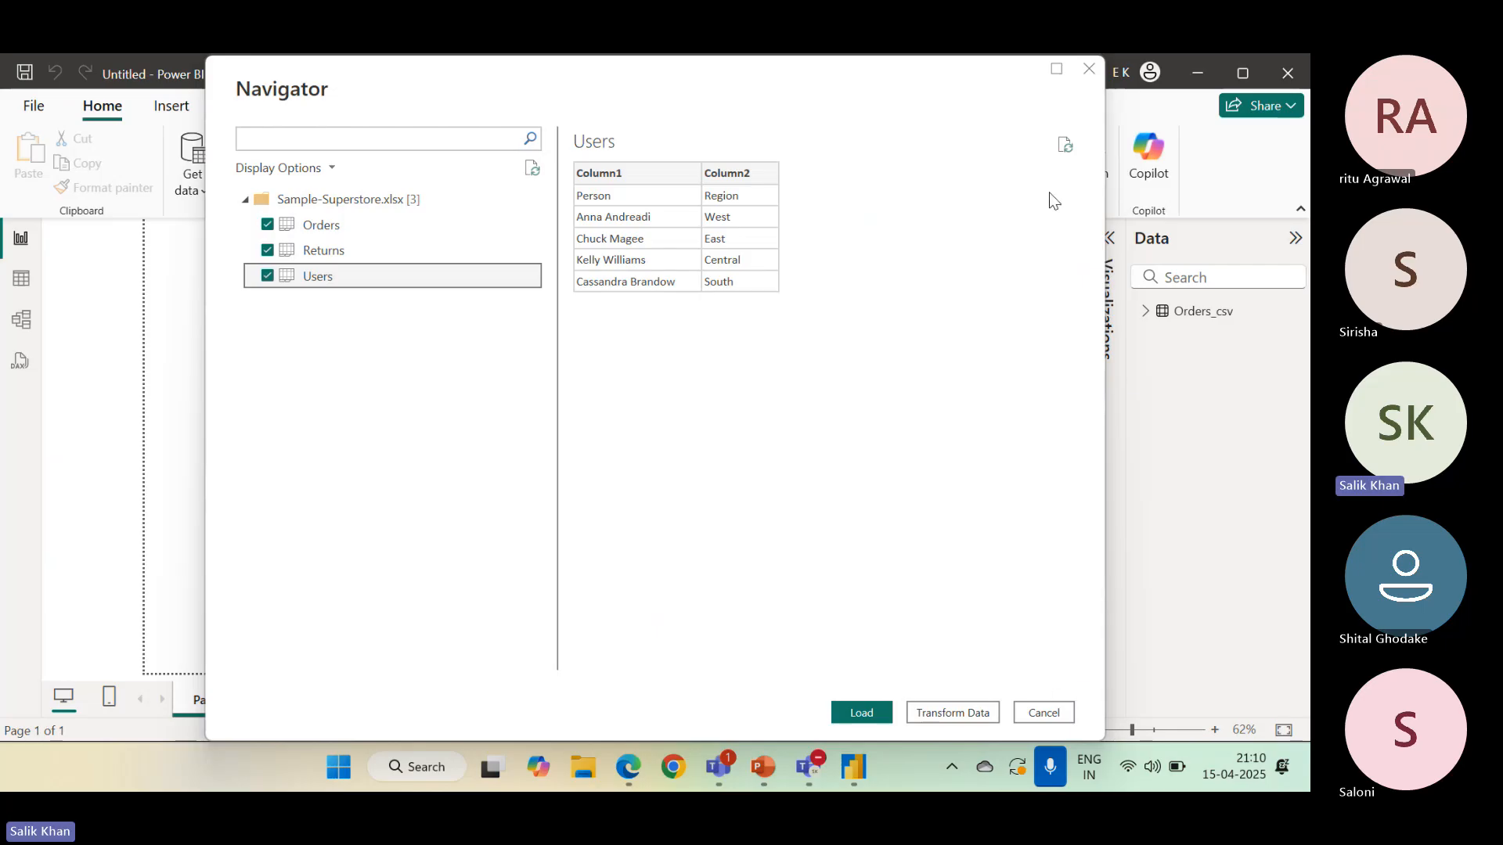
left_click(1044, 716)
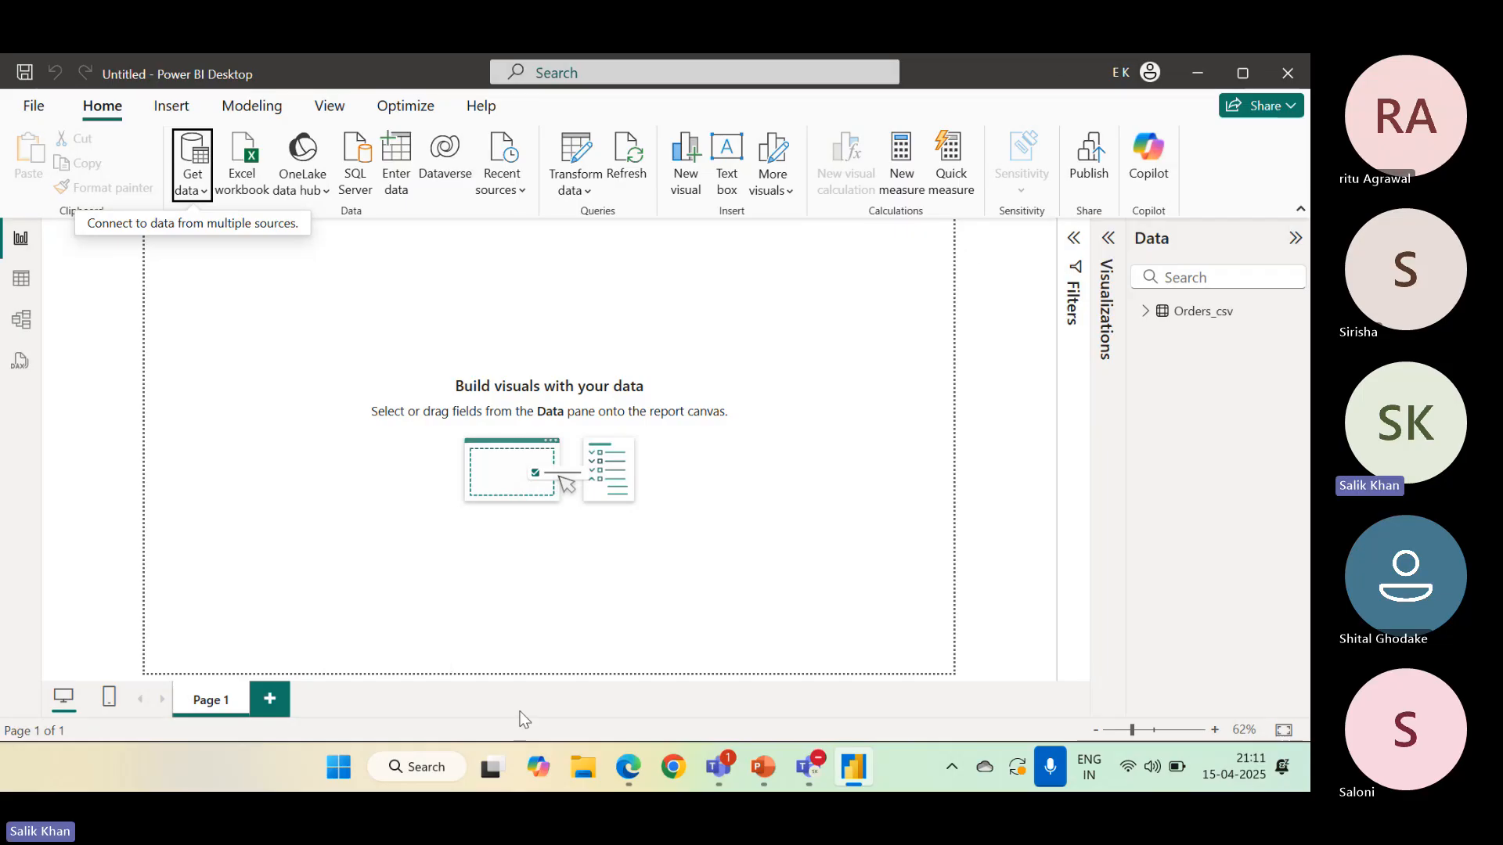
Search Windows for "sql" and launch SQL Server Management Studio 20
left_click(426, 768)
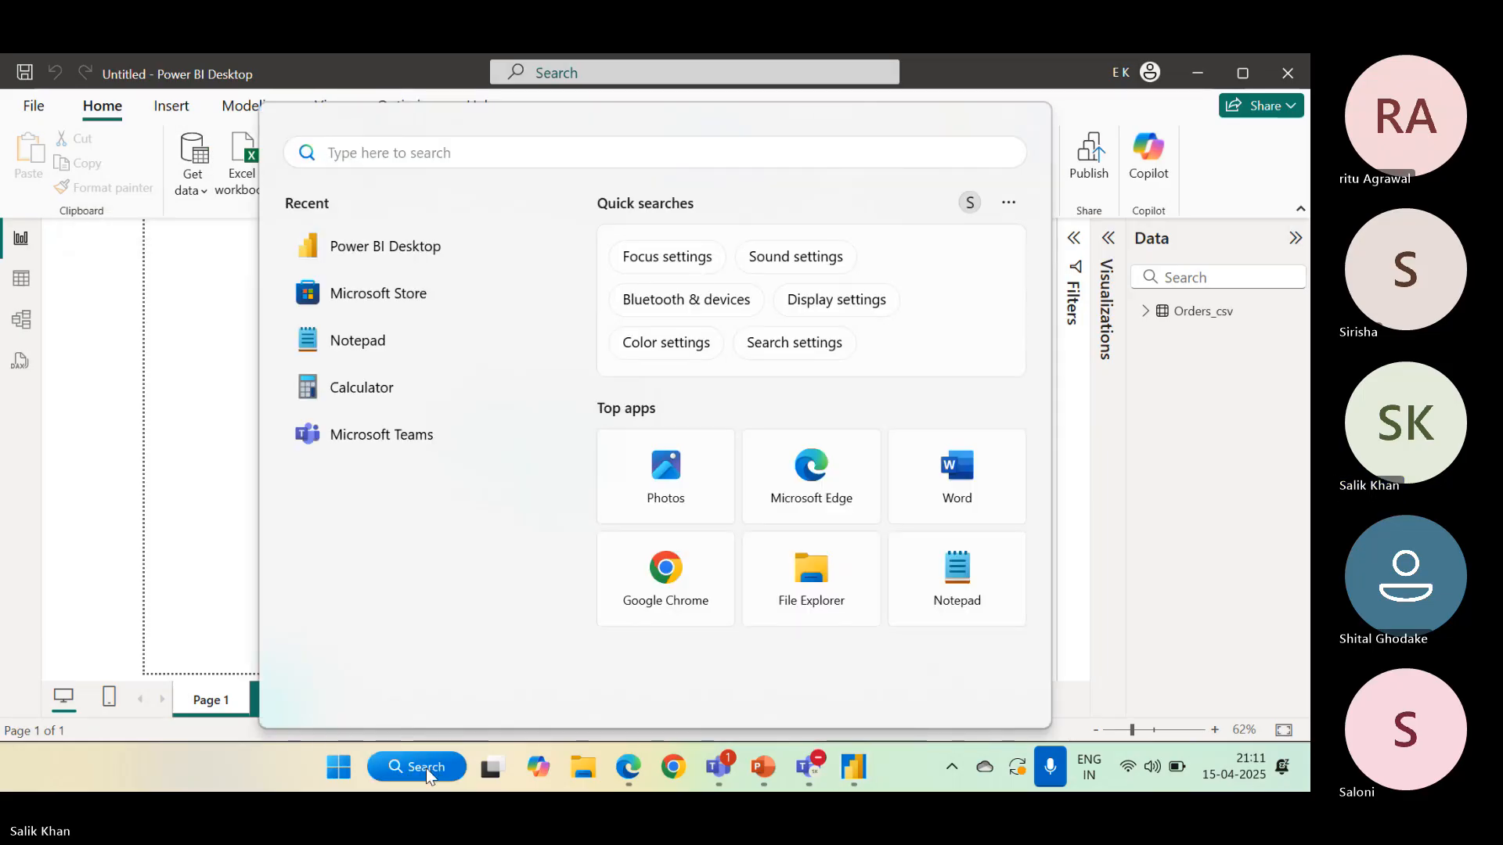
type("sql")
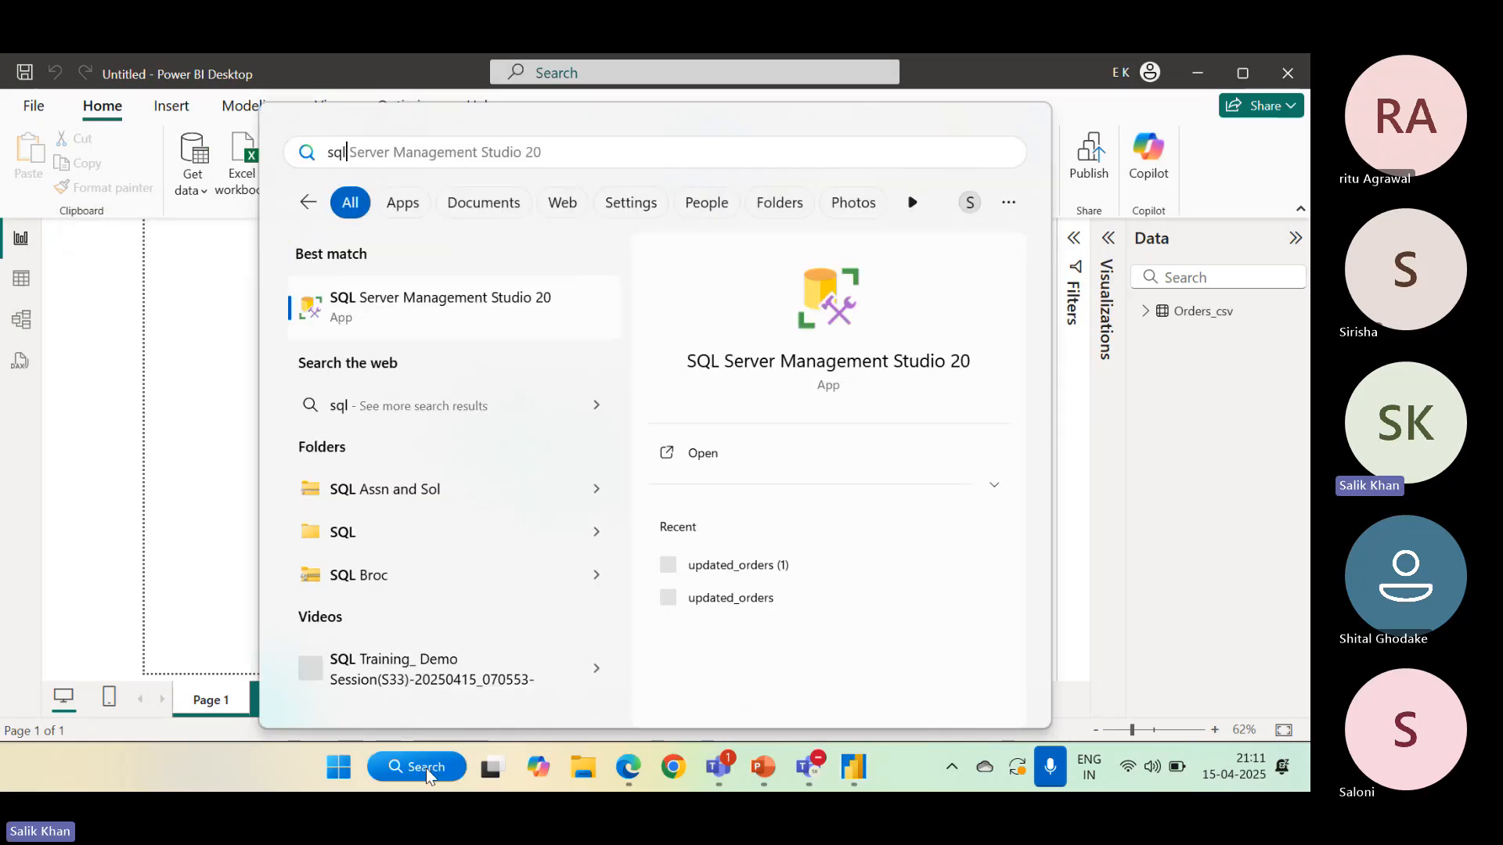
left_click(707, 455)
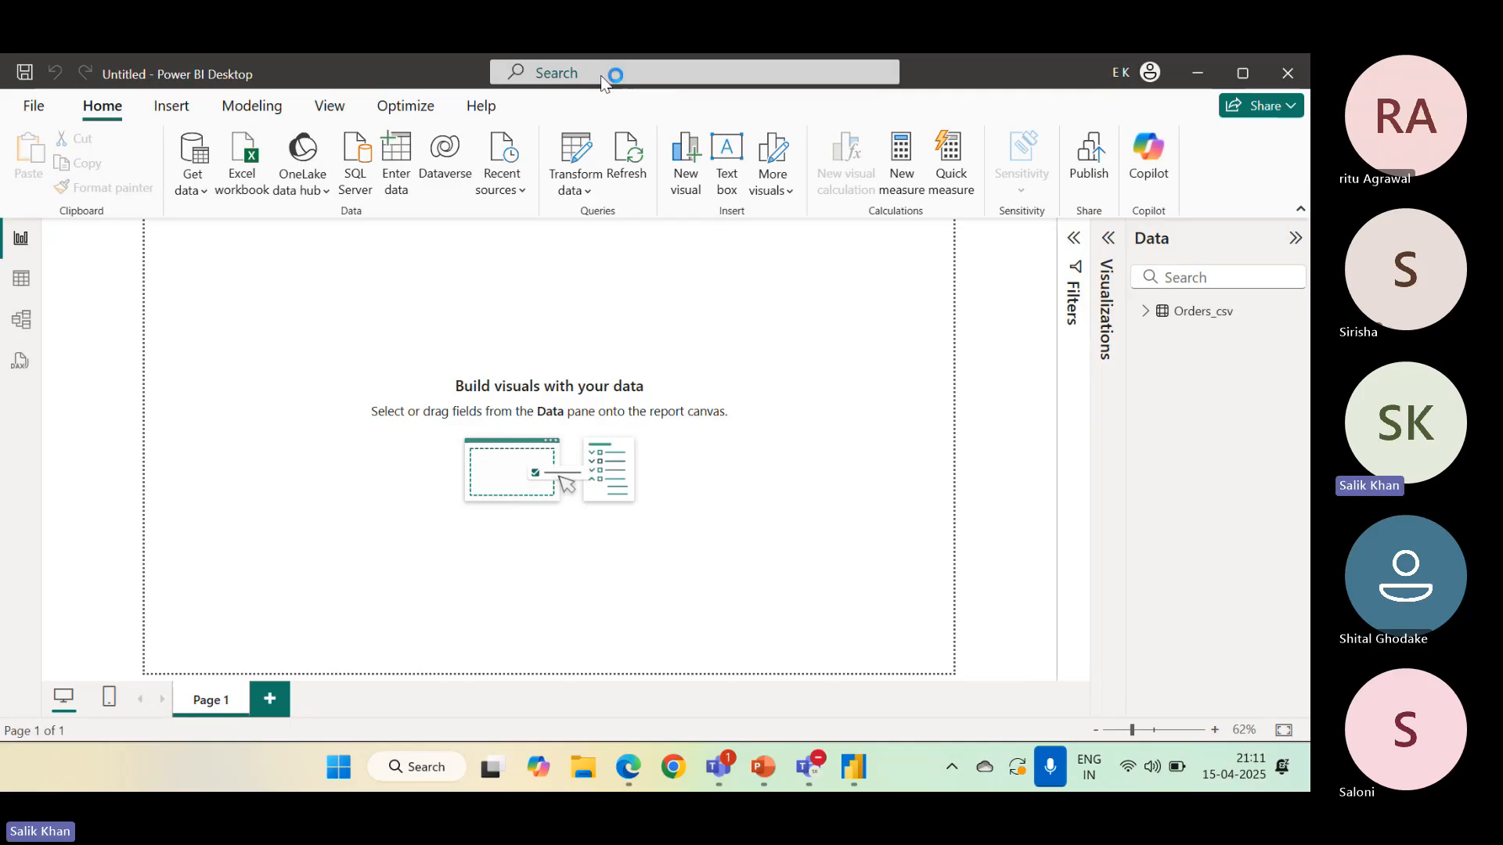
left_click(449, 80)
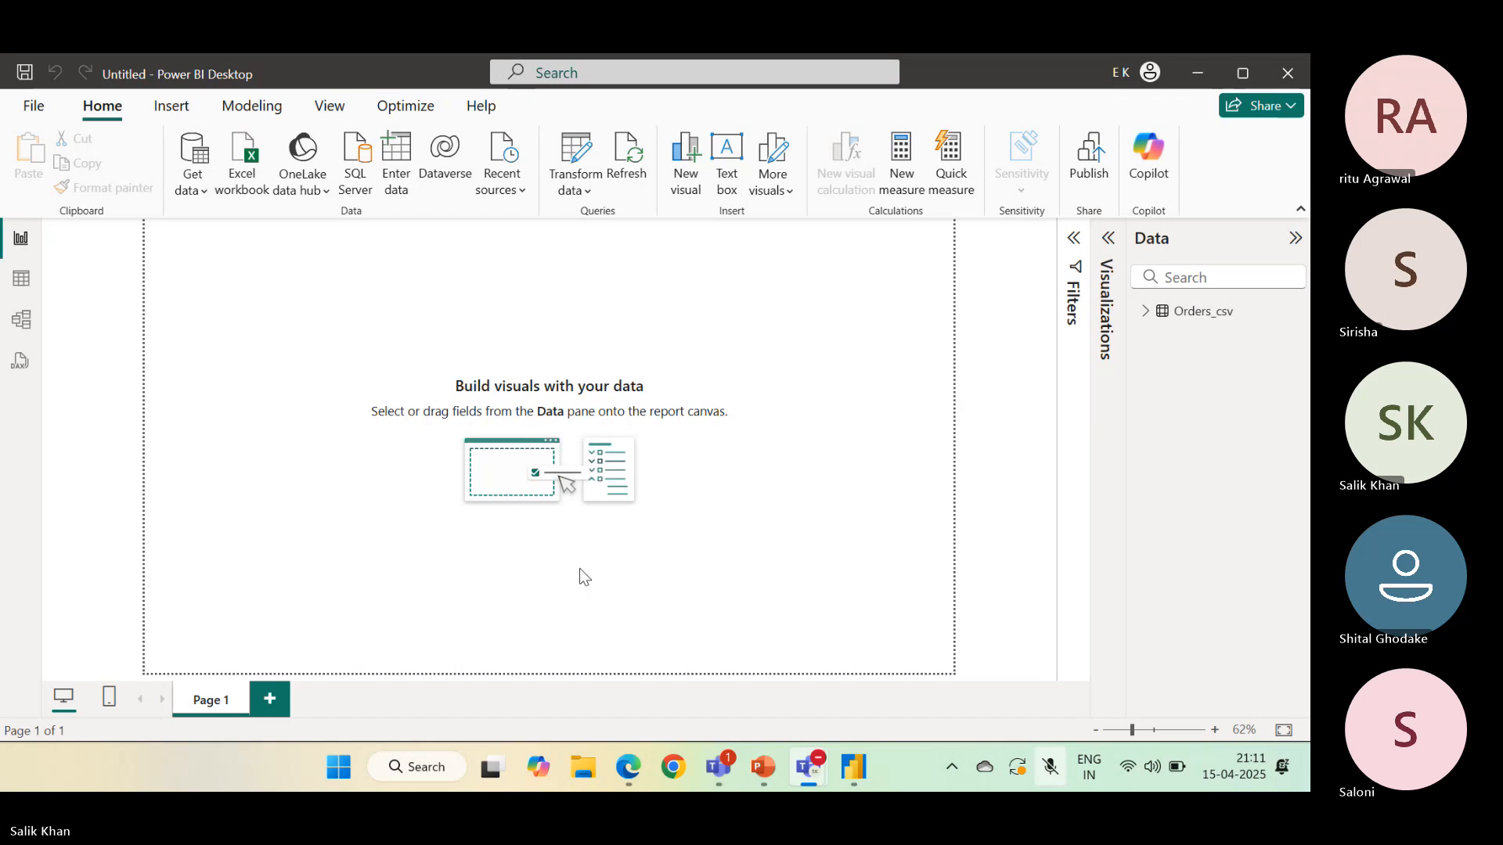
left_click(436, 88)
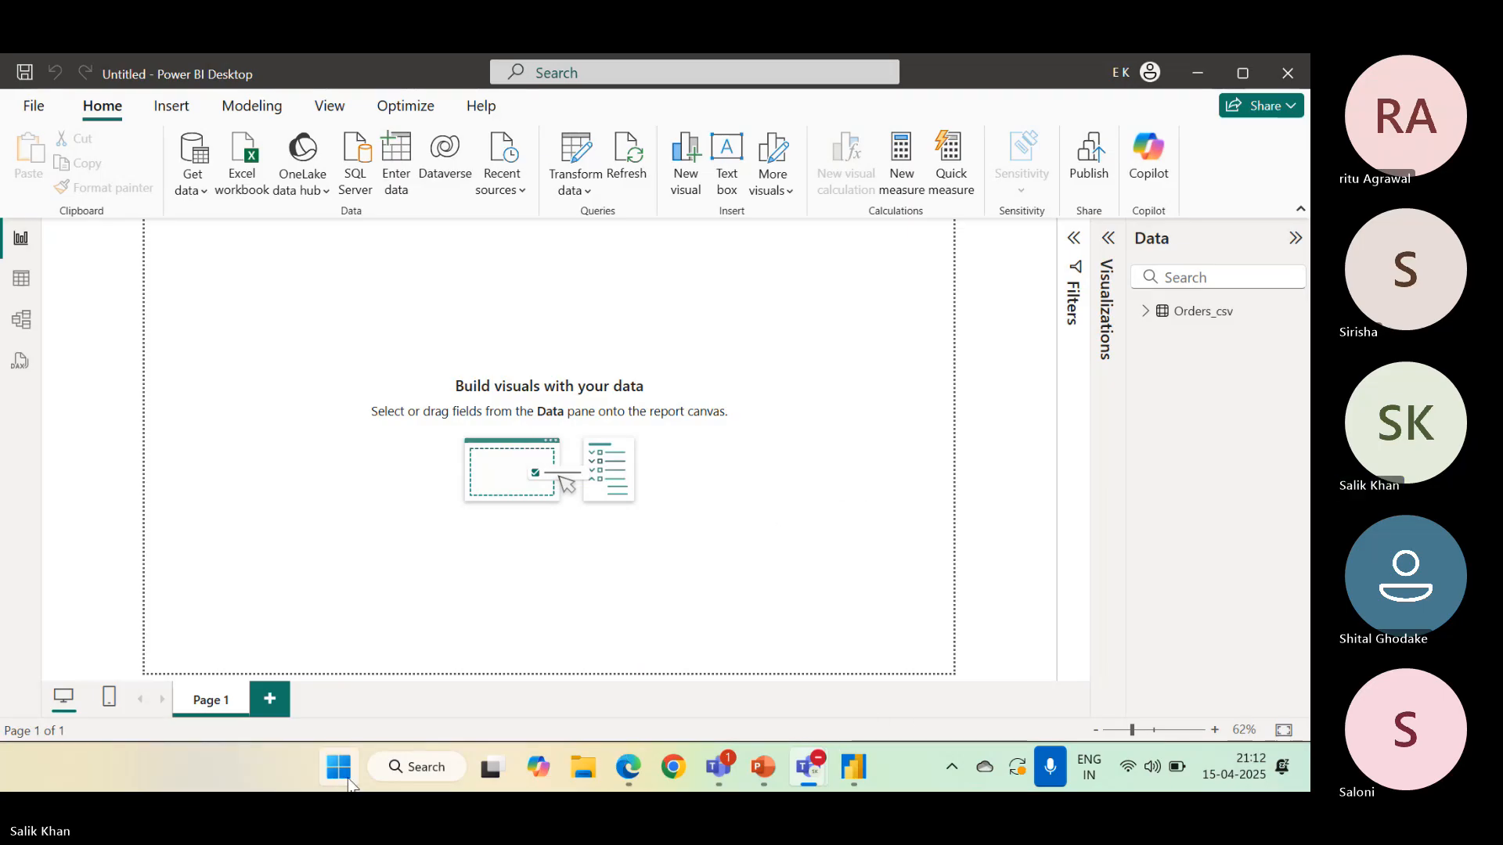
Launch SQL Server Management Studio and bring its Connect to Server dialog to the front
left_click(640, 567)
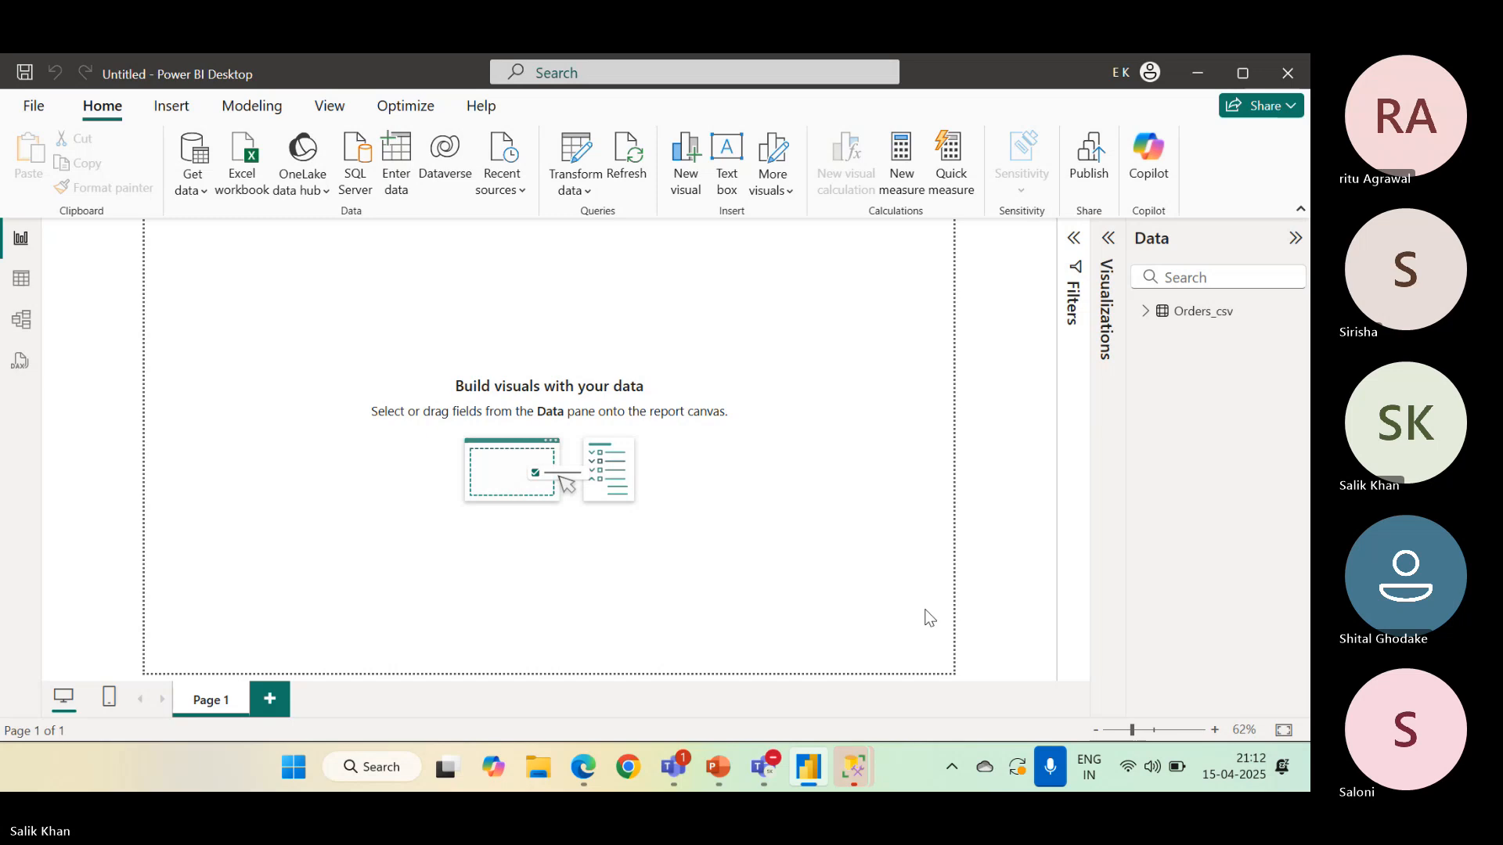
mouse_move(843, 773)
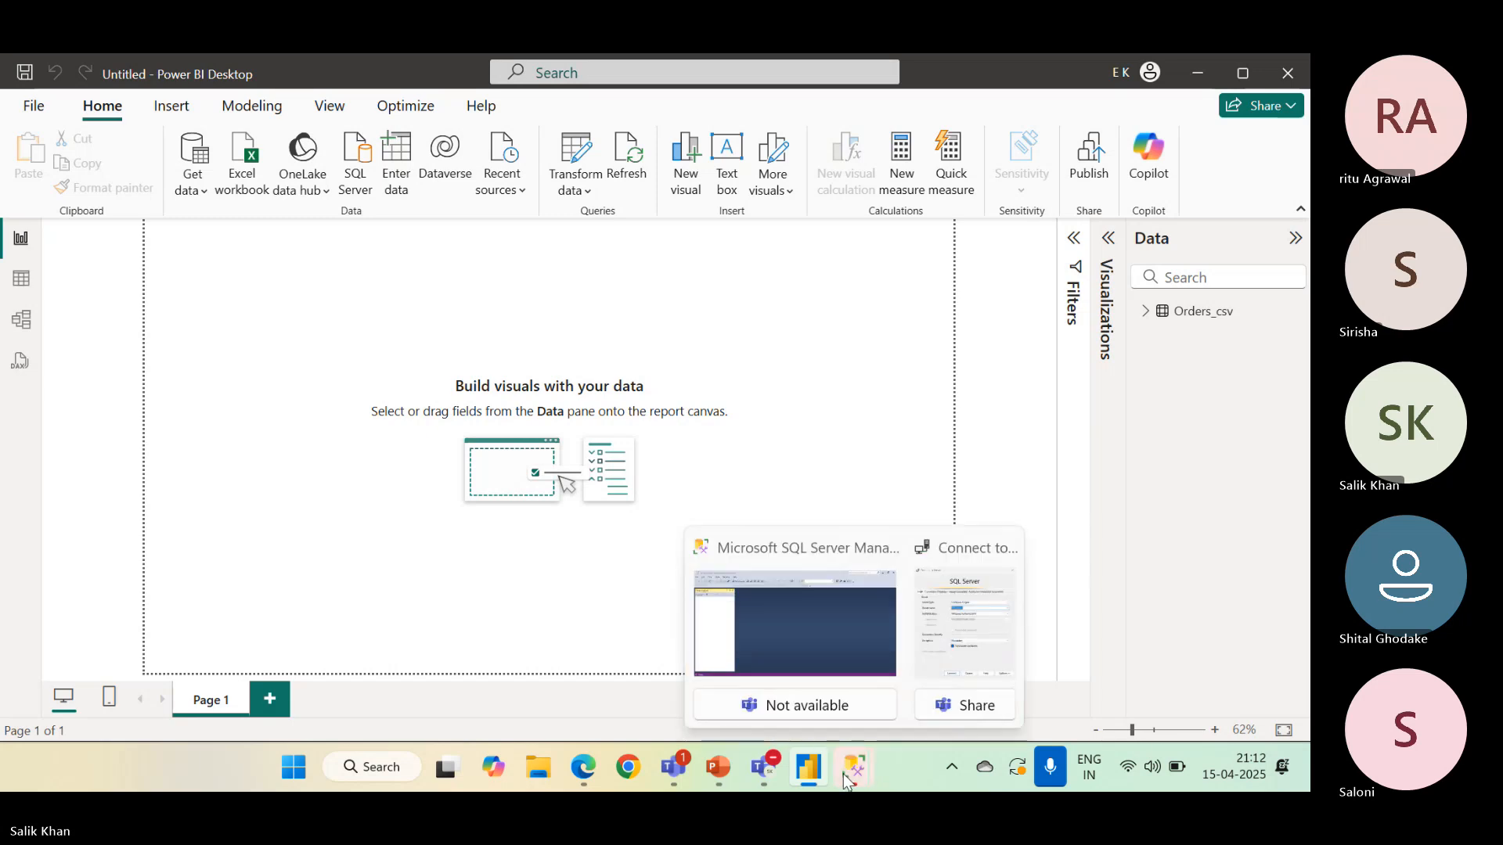
left_click(847, 637)
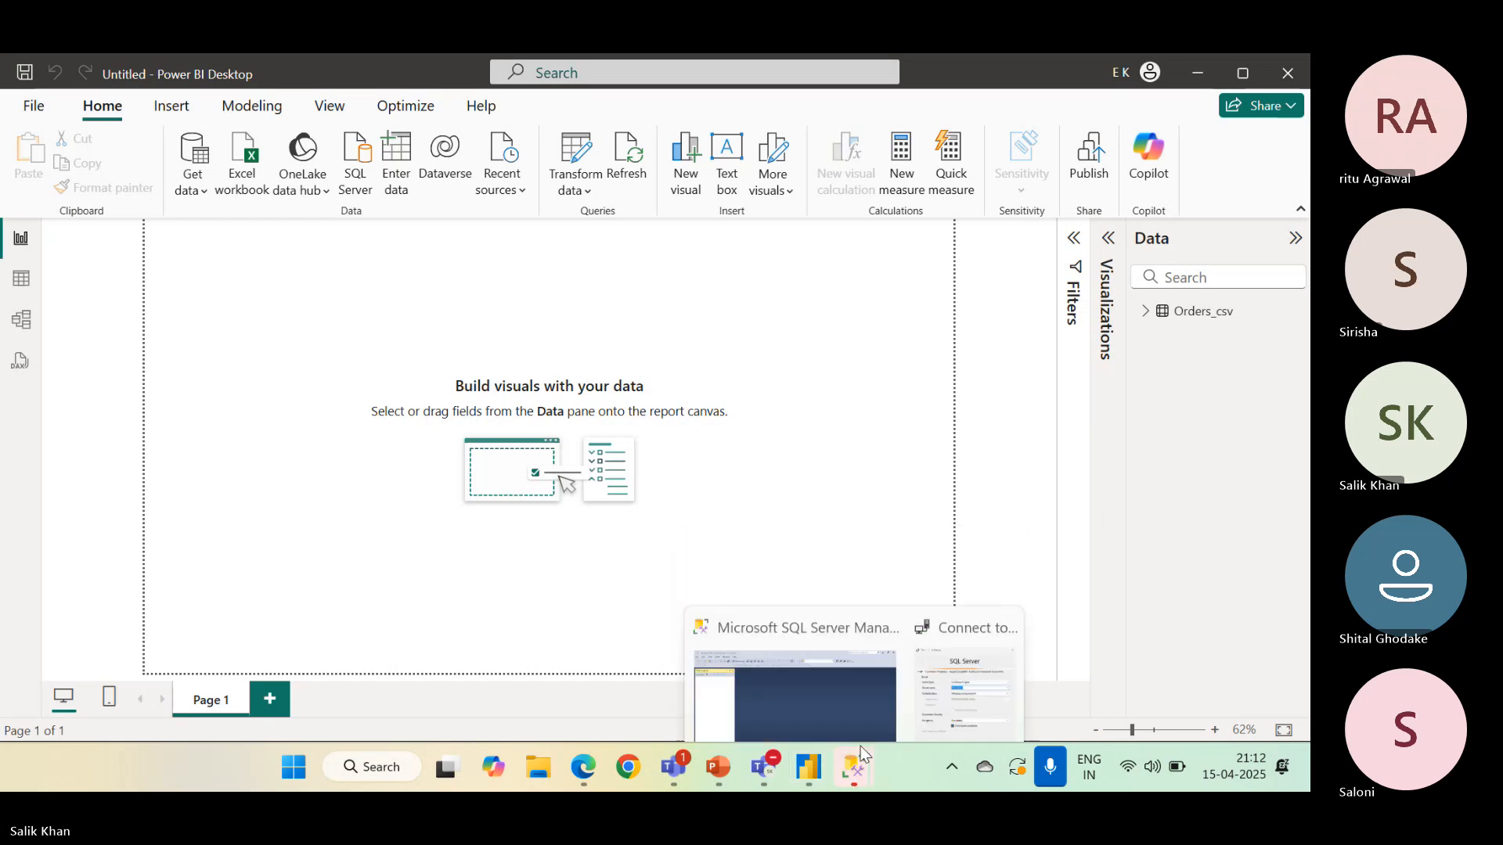
left_click(921, 650)
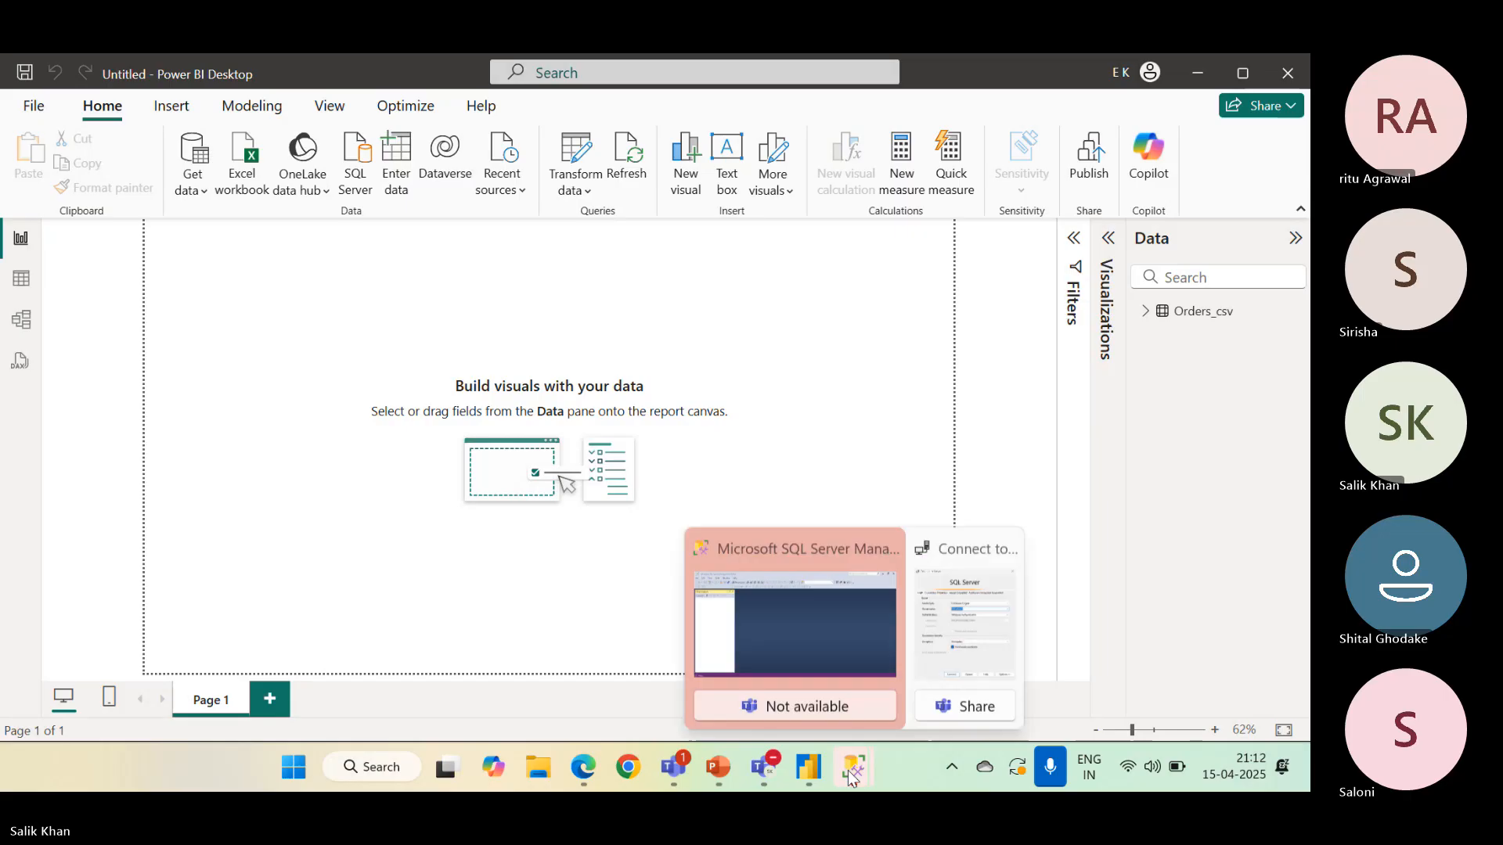
left_click(958, 641)
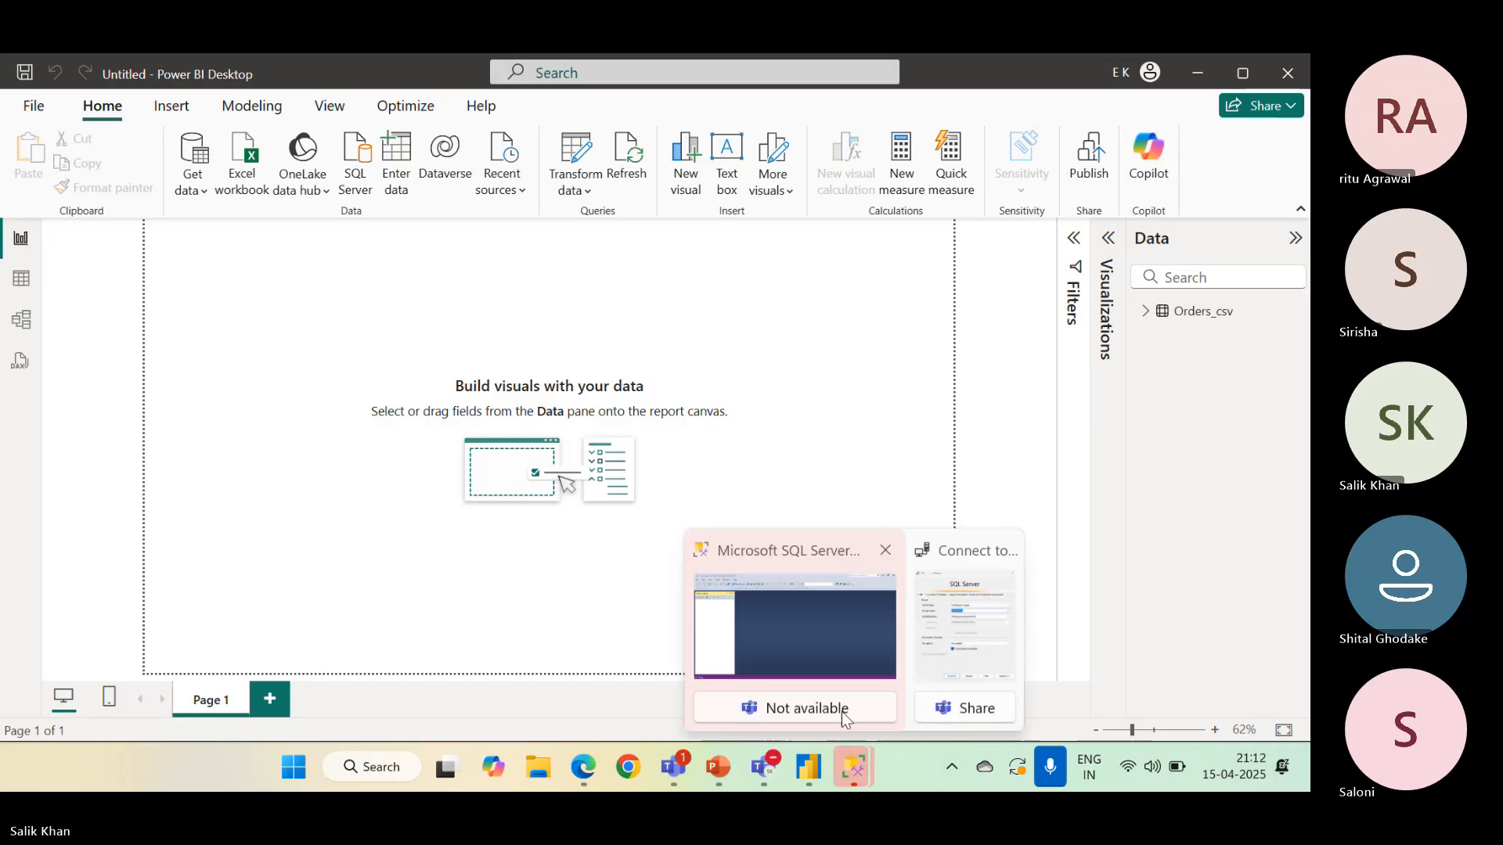
left_click(828, 645)
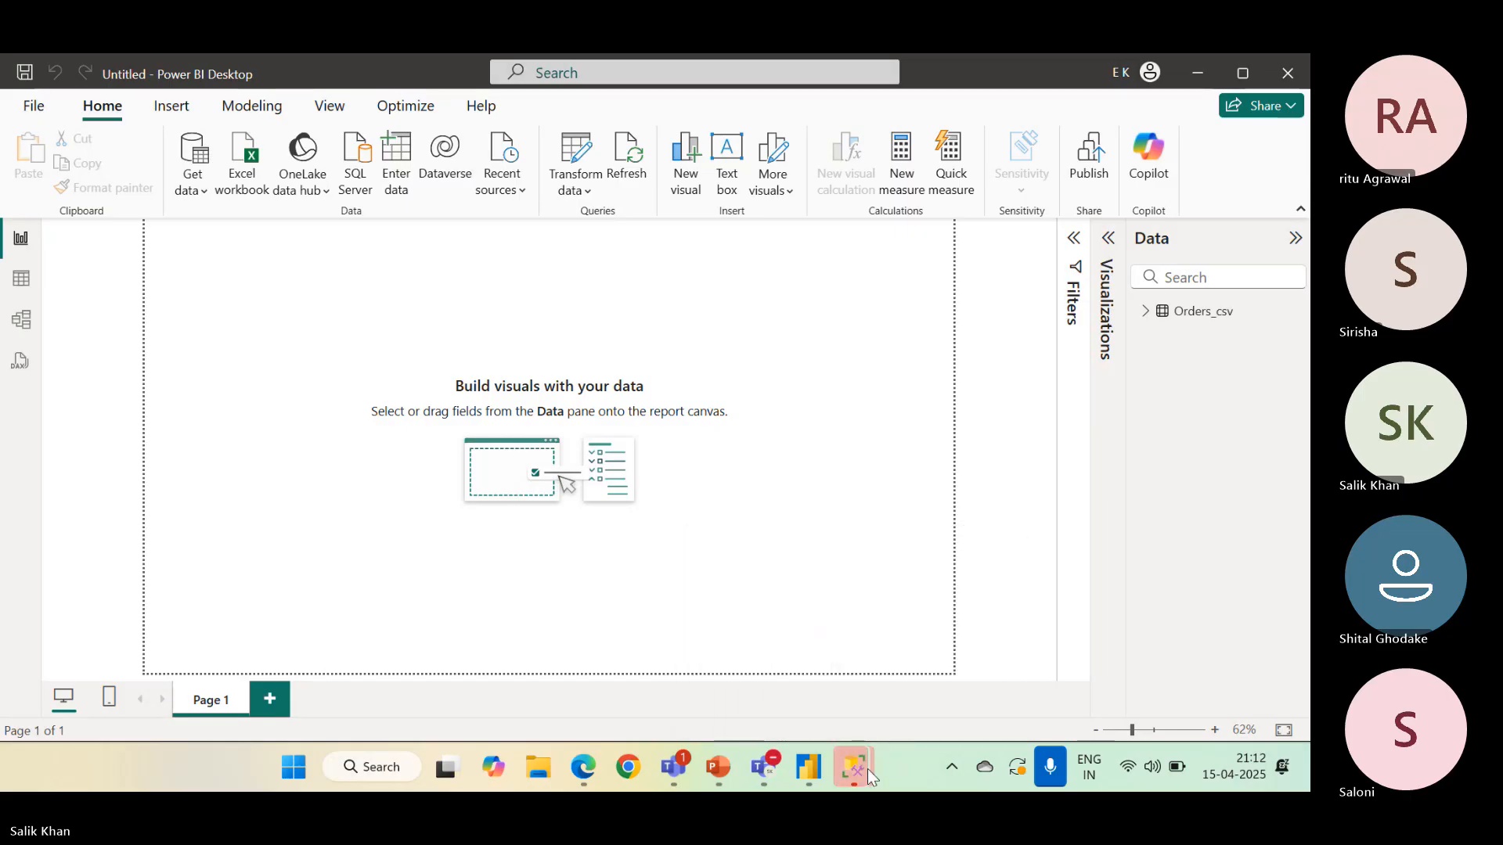
left_click(838, 645)
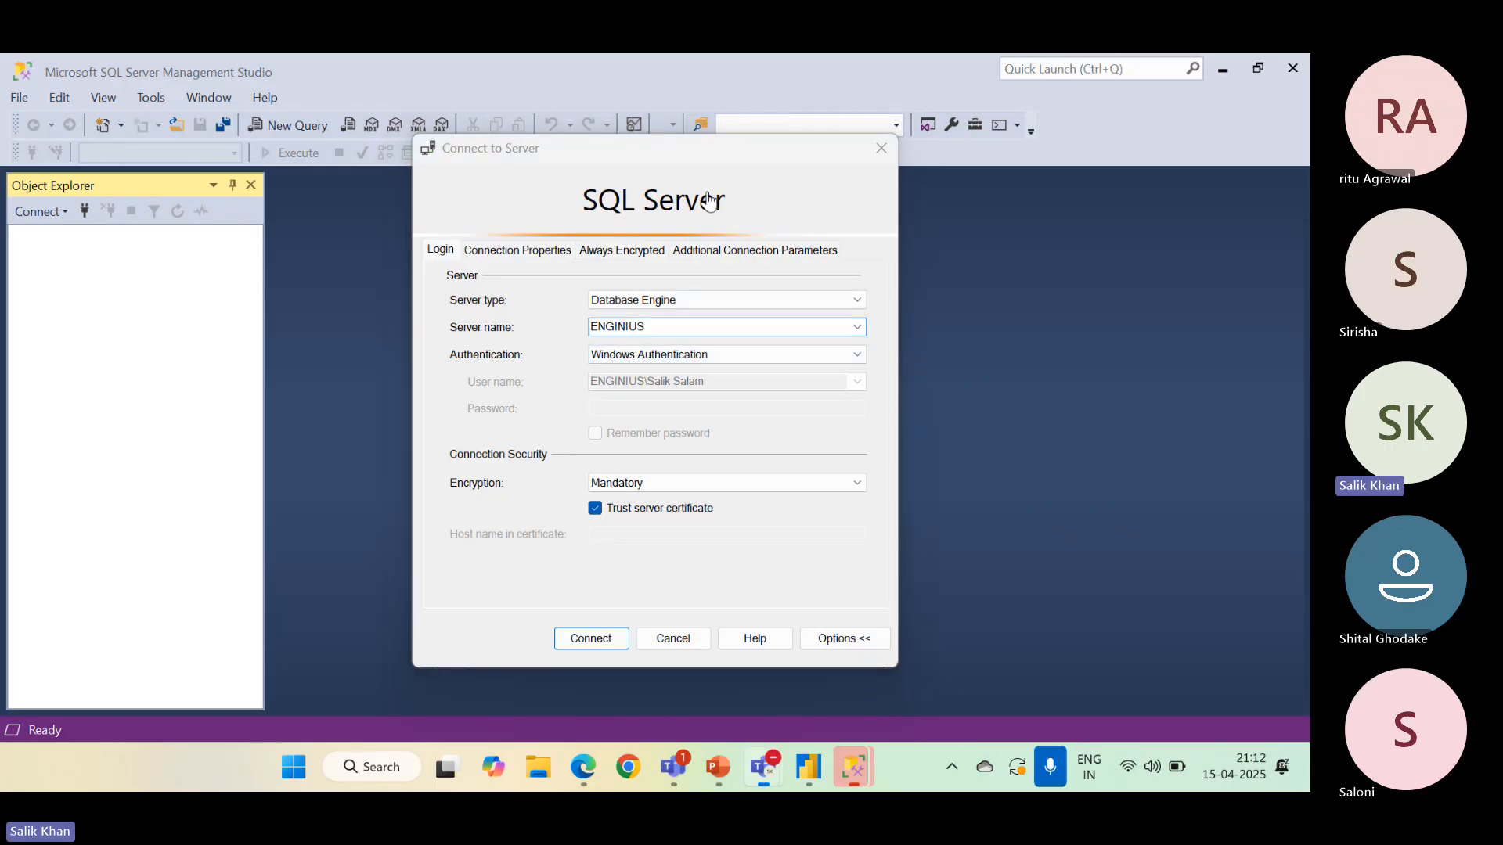
Connect to the ENGINIUS database engine with Windows Authentication and expand its Databases folder
left_click(613, 410)
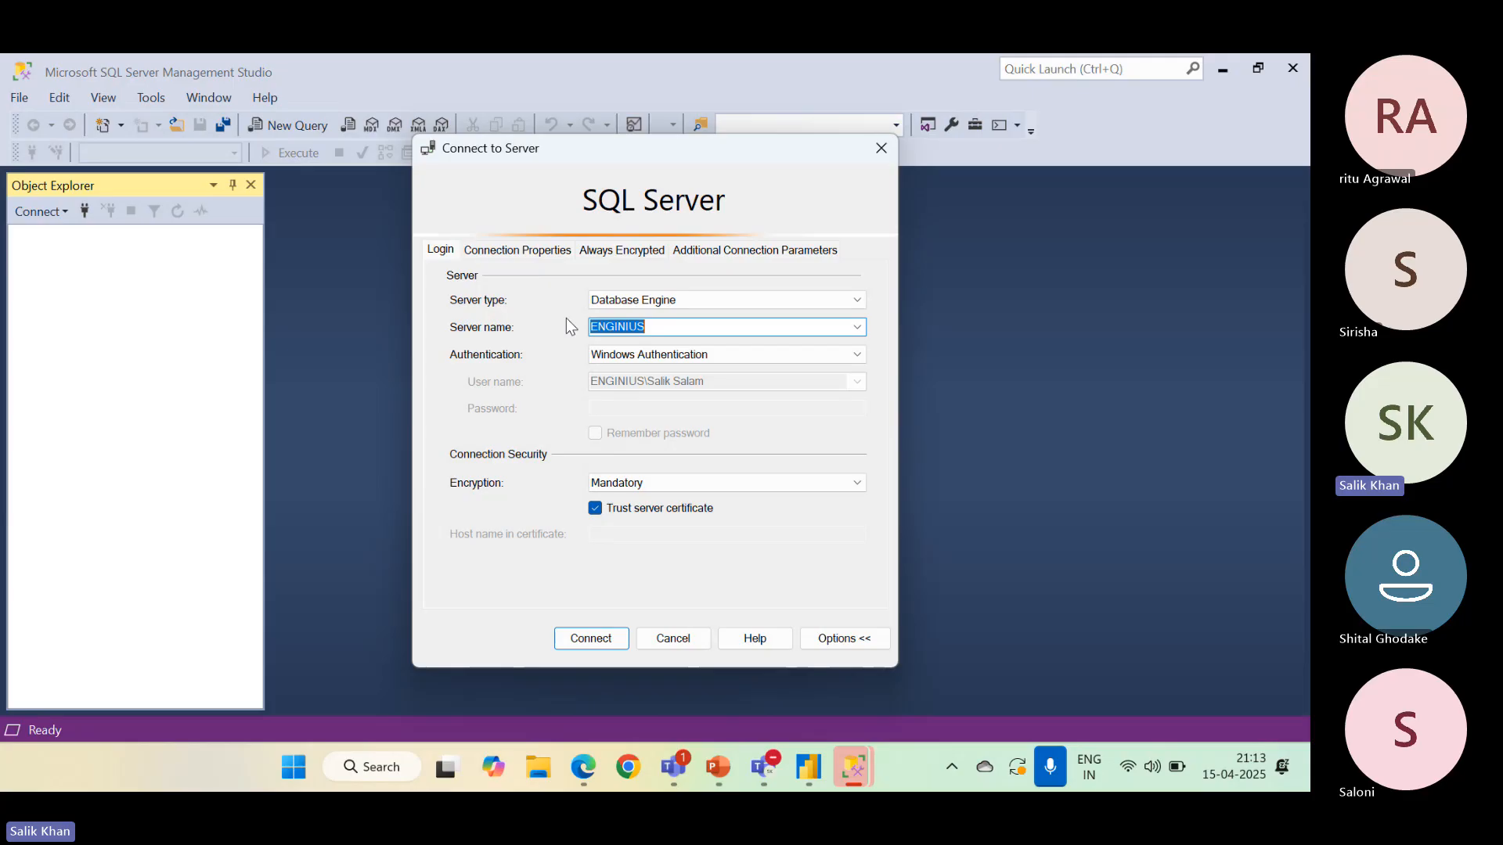
left_click(590, 640)
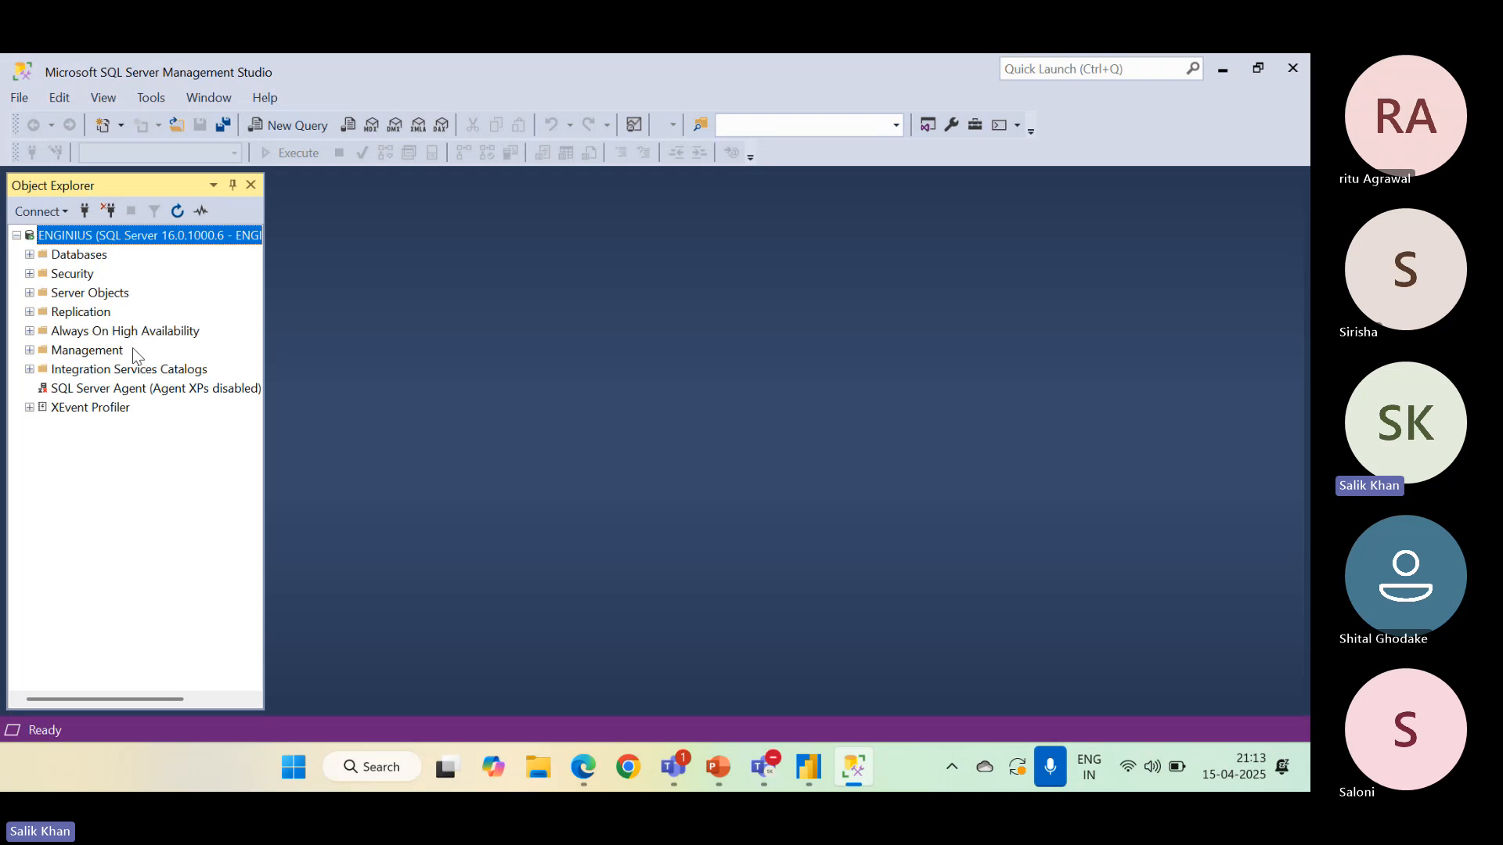
left_click(29, 256)
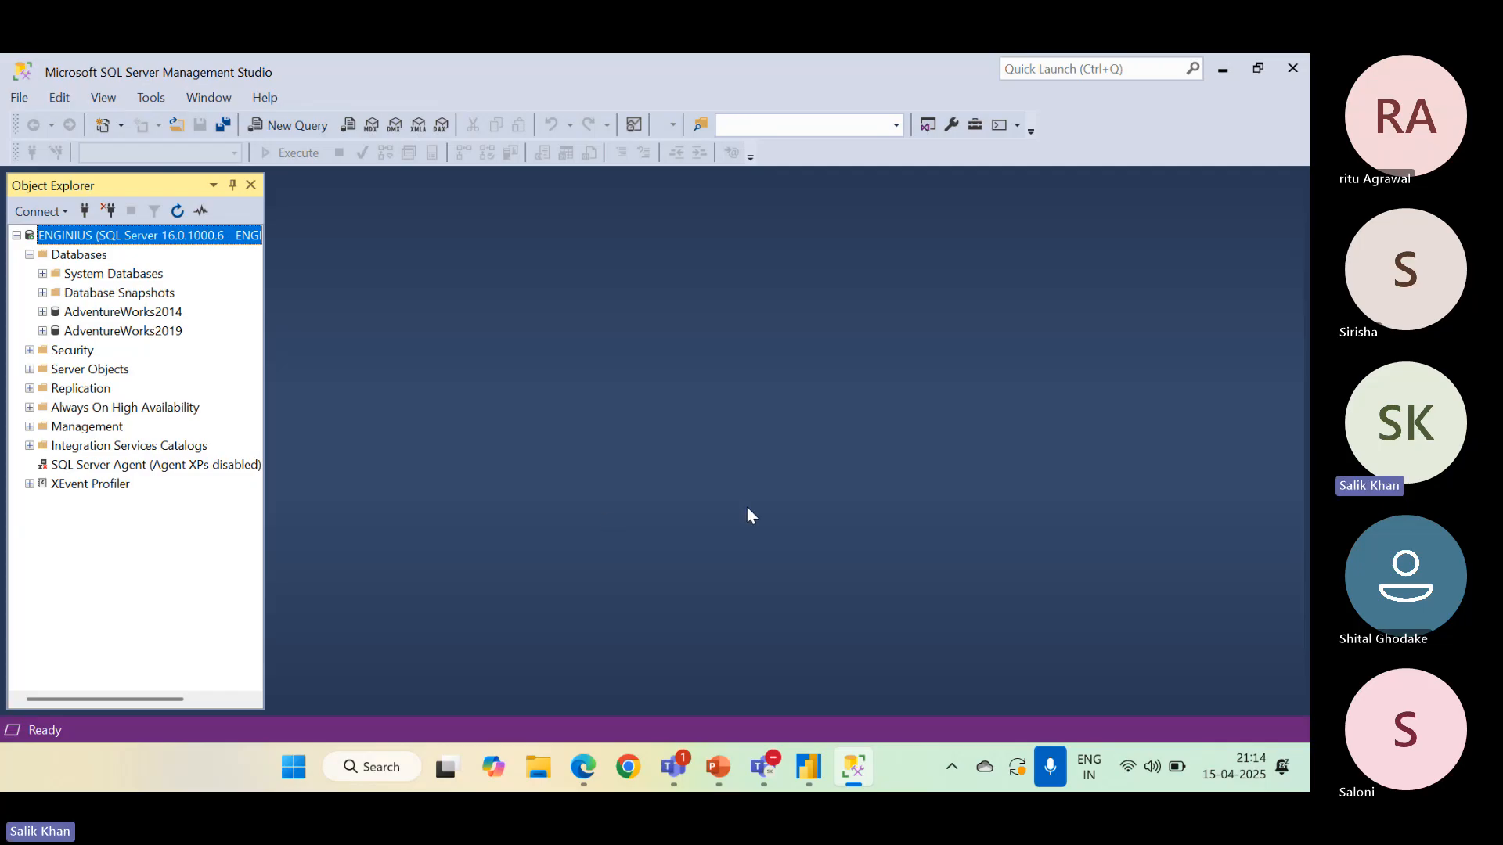
Switch to Power BI Desktop and start a SQL Server database connection from the full list of data sources
left_click(814, 764)
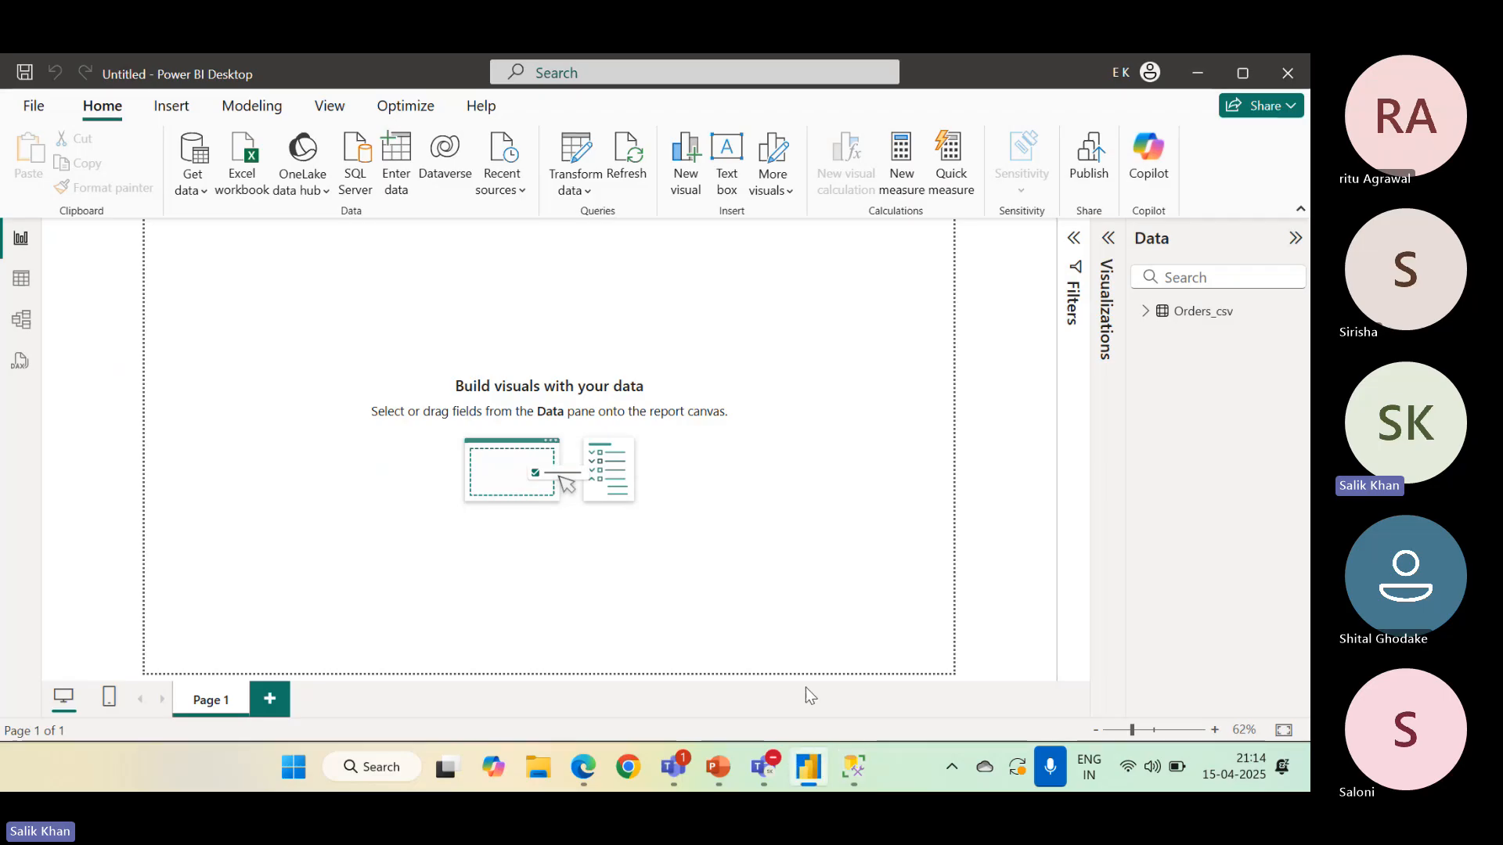
left_click(204, 191)
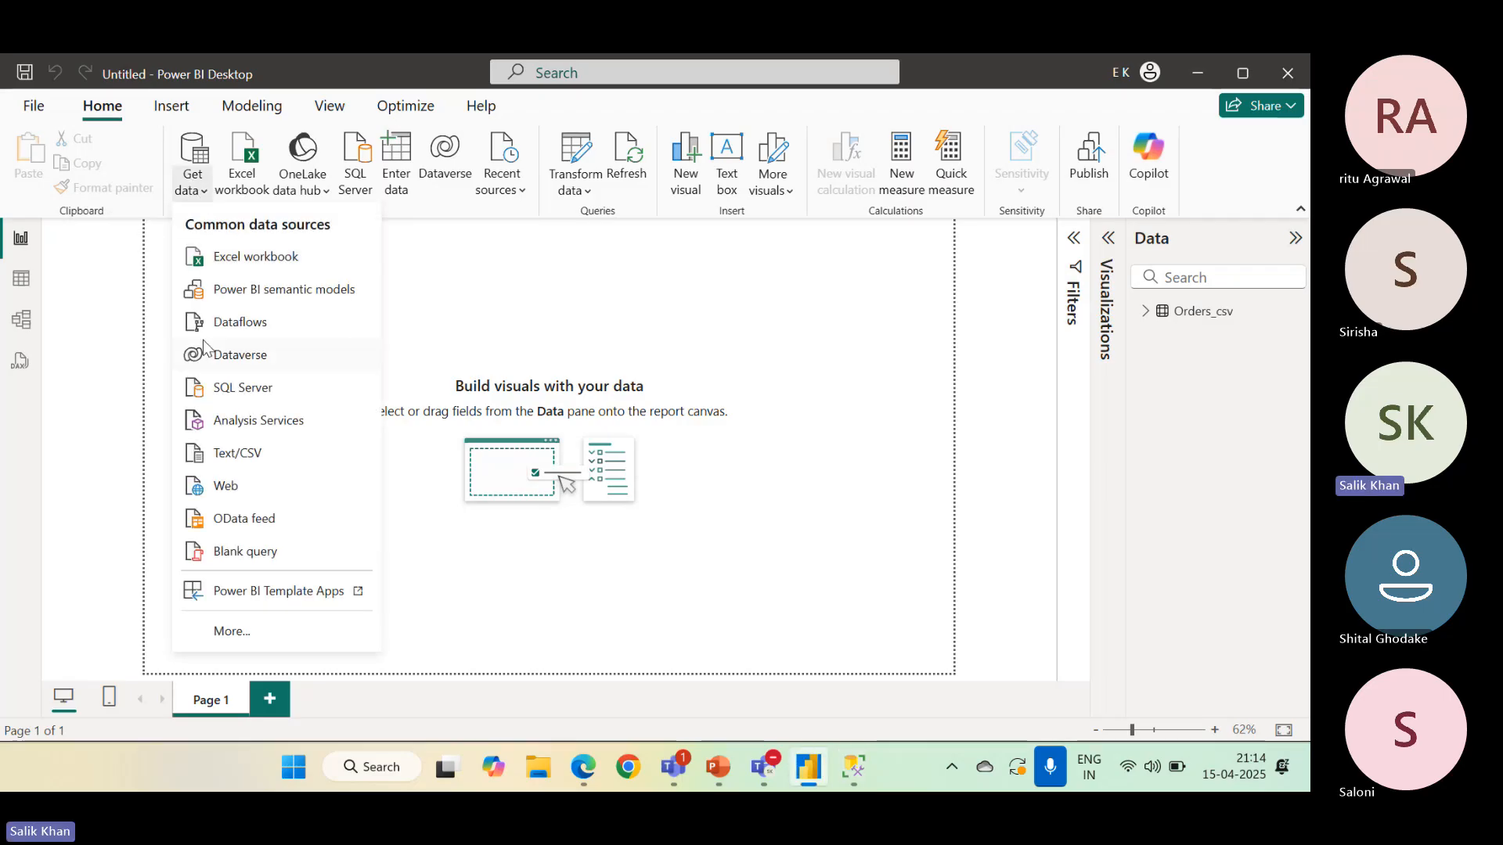
left_click(245, 638)
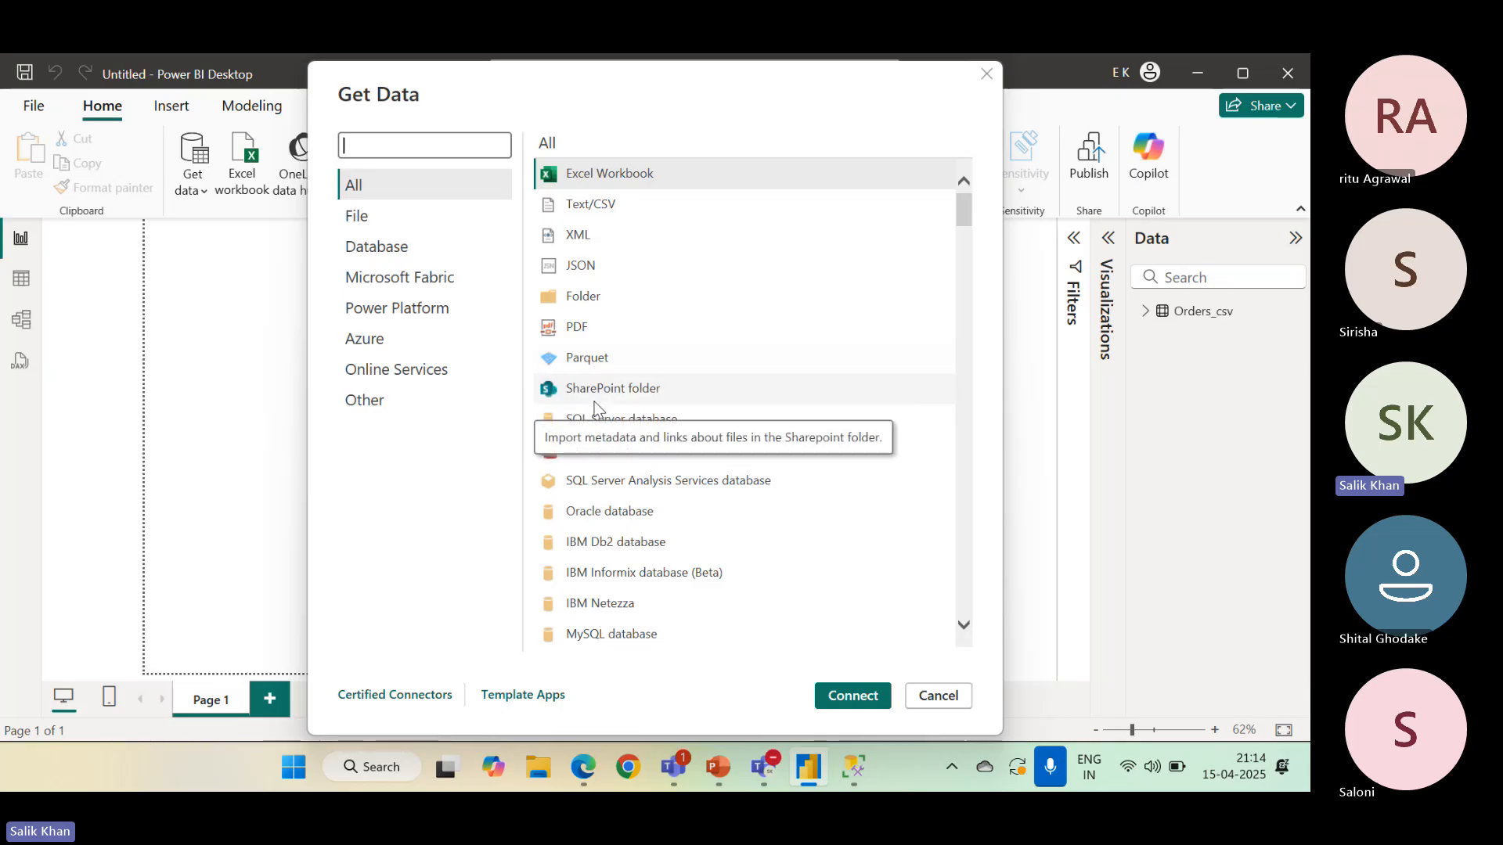
scroll(665, 403, "down", 3)
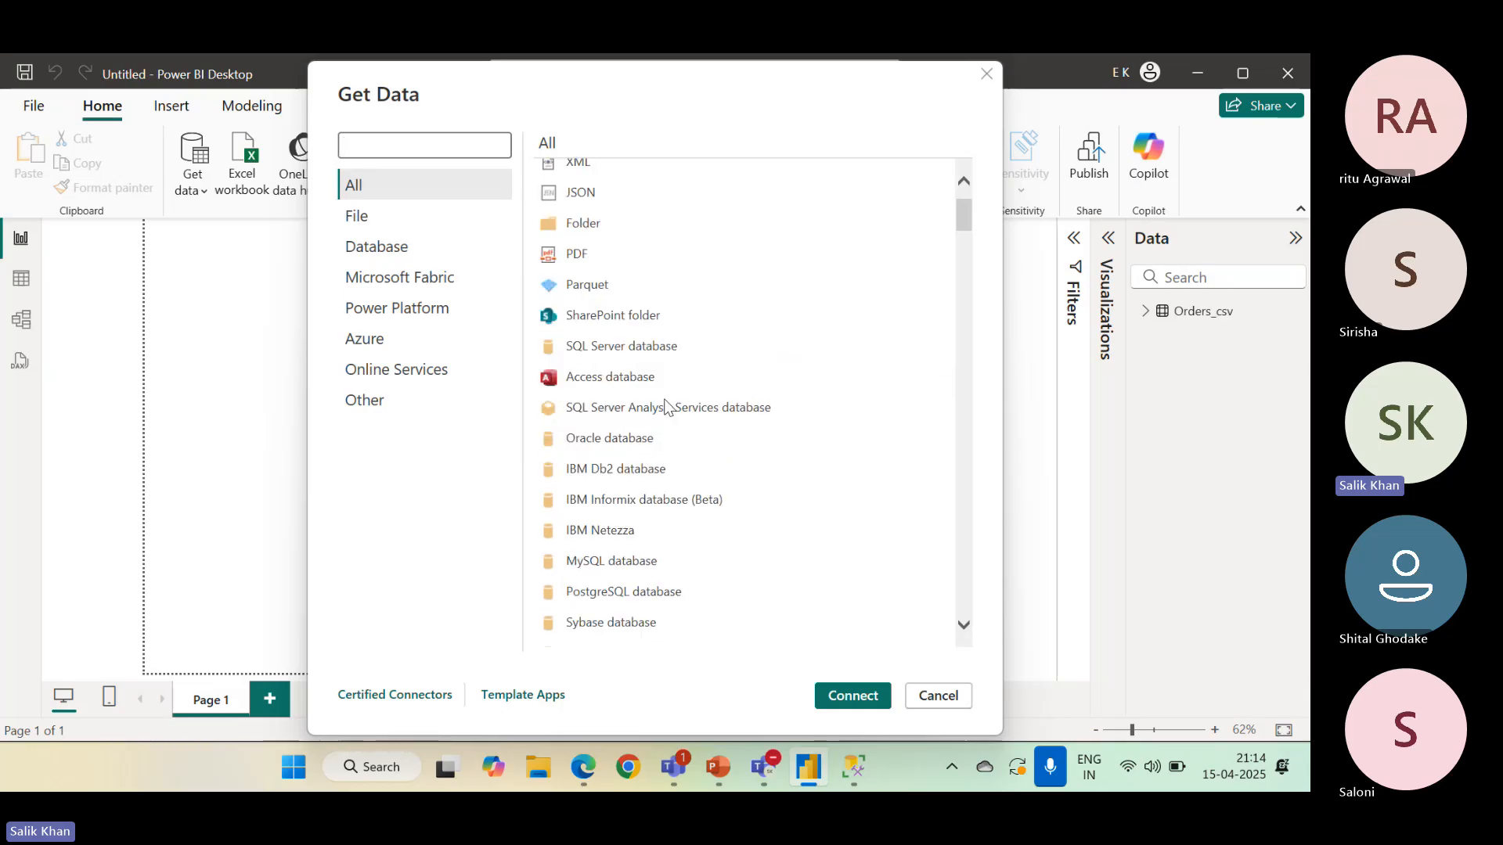
scroll(661, 398, "down", 1)
scroll(661, 398, "up", 3)
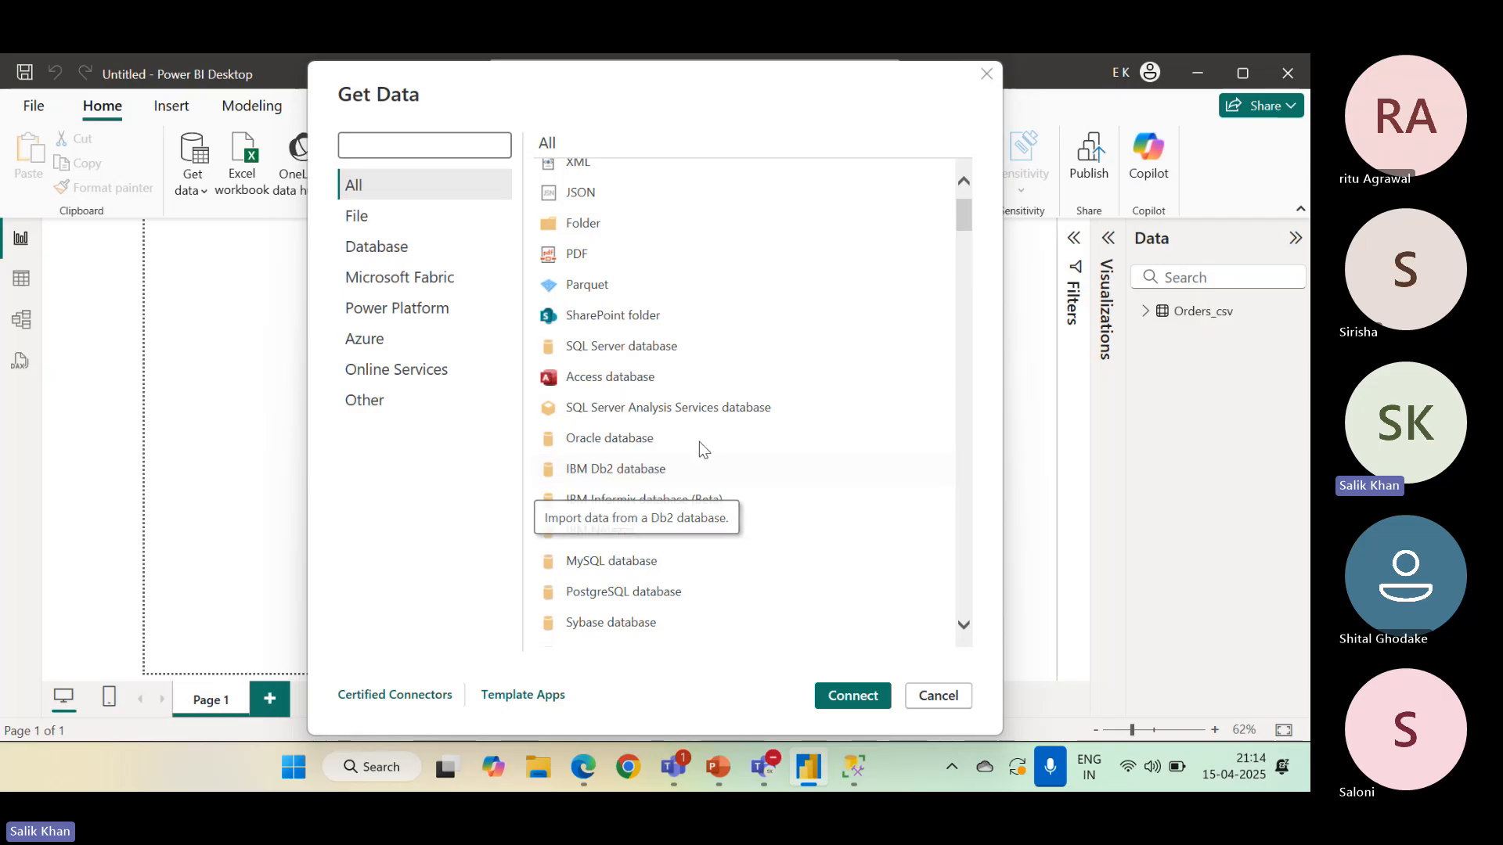
left_click(637, 346)
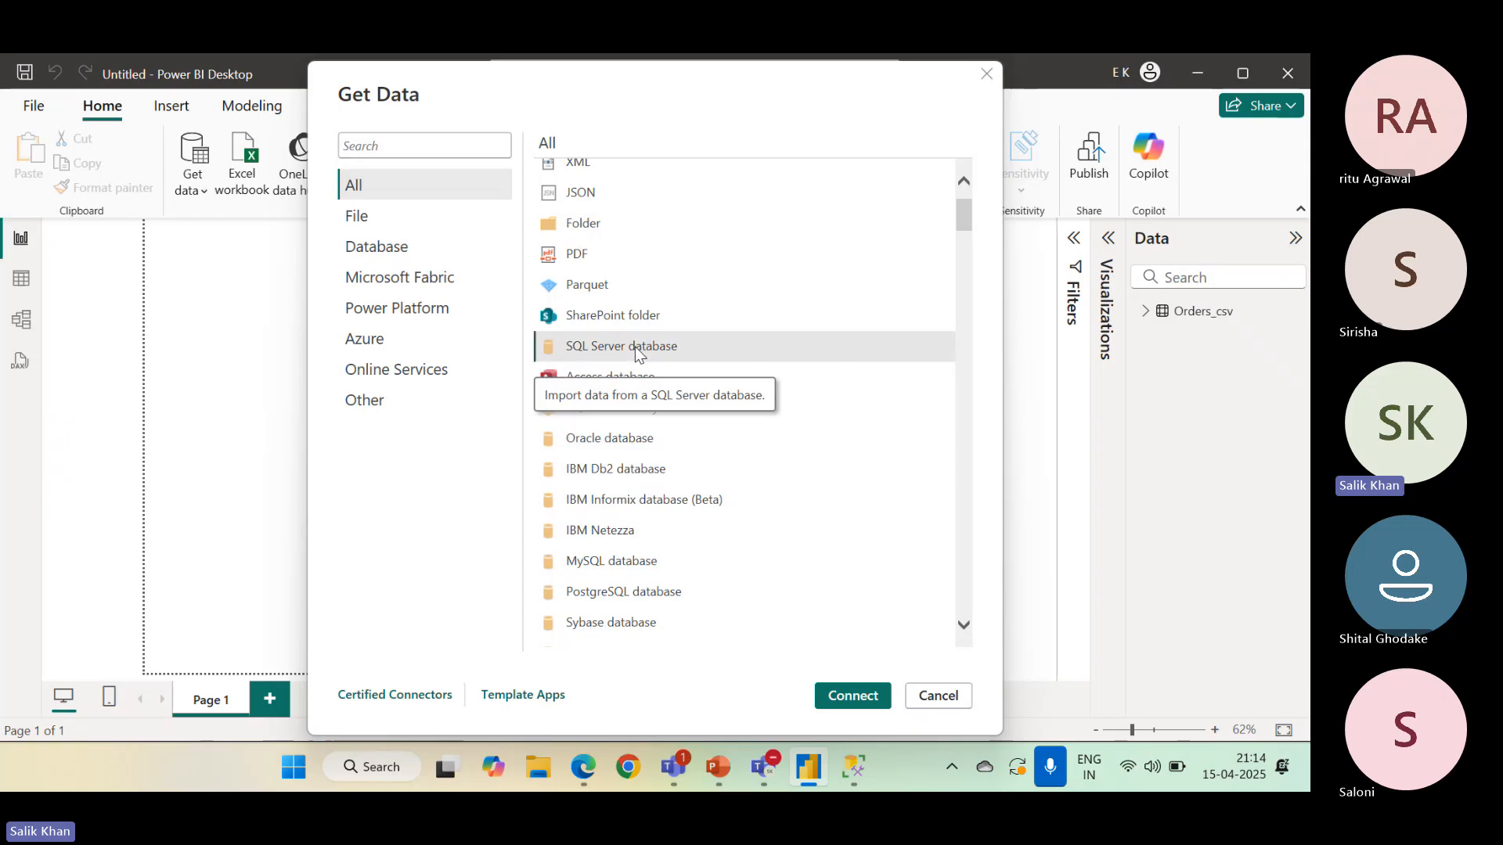
left_click(832, 695)
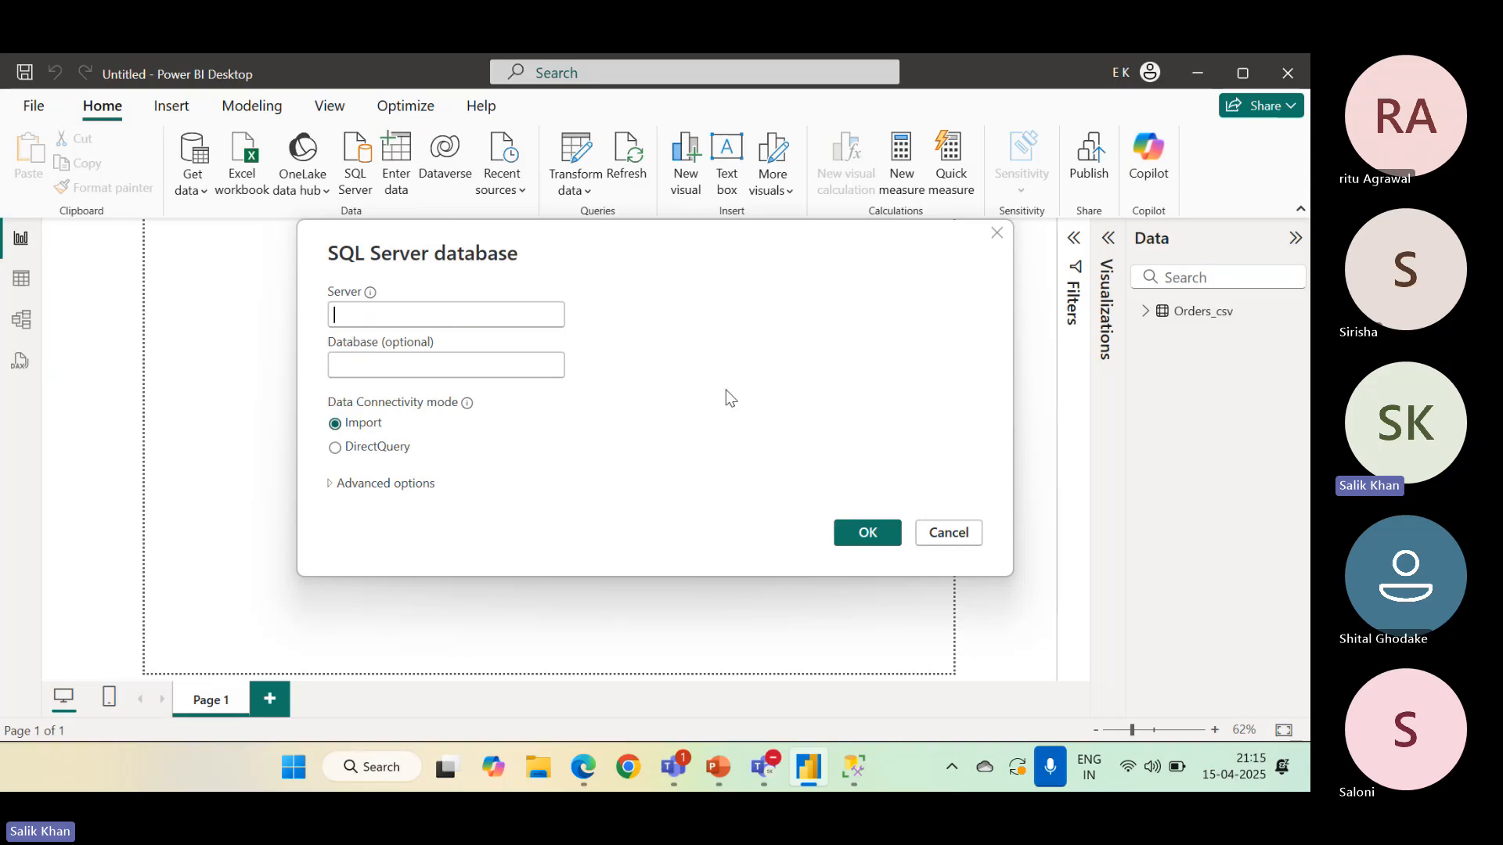
Set the SQL Server connection's server name to ENGINIUS
left_click(414, 315)
type("ENGINE")
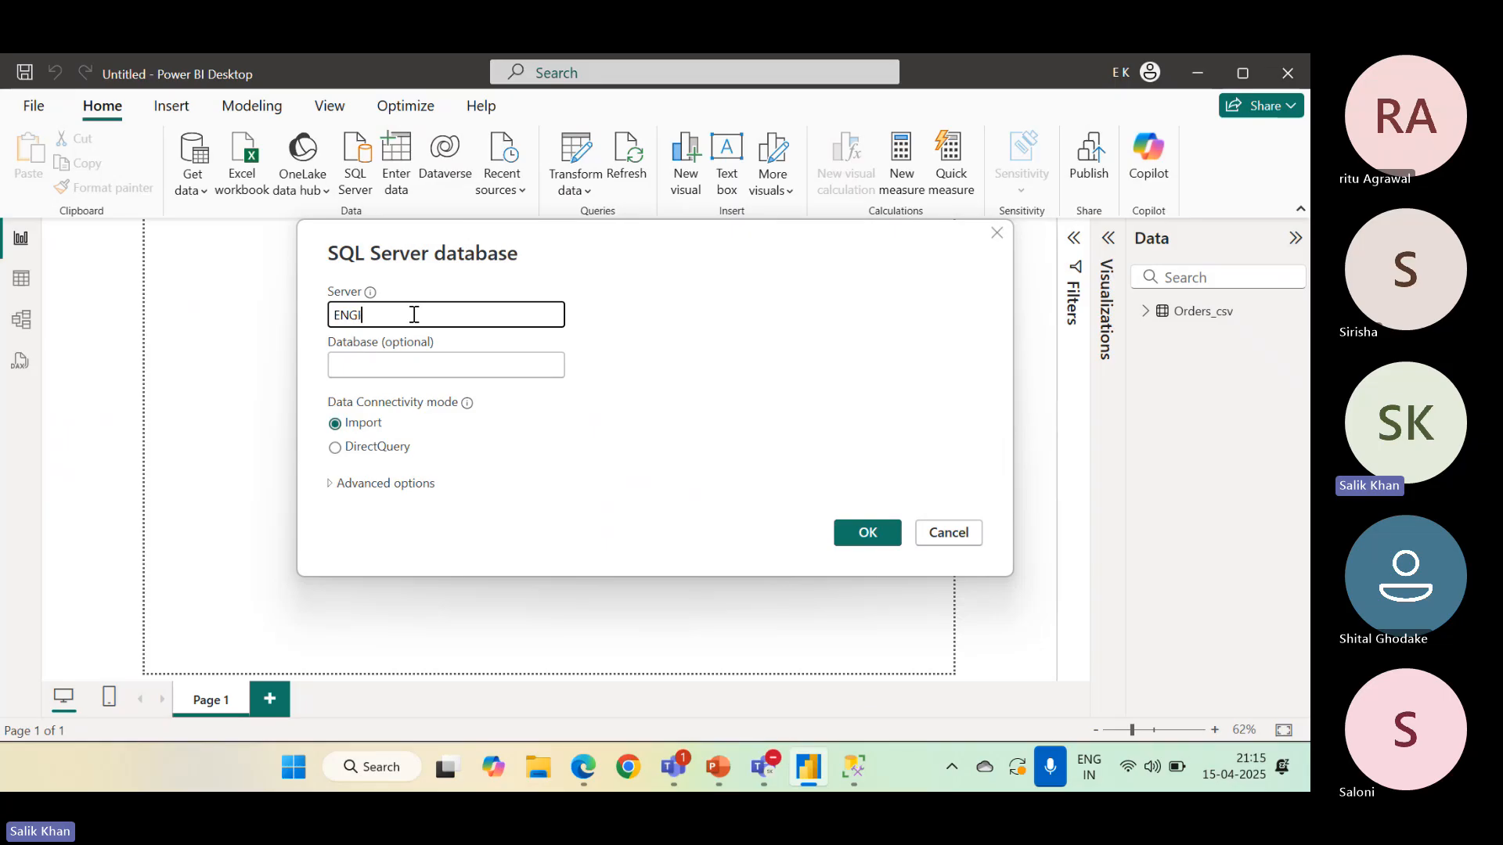
key("BackSpace")
Check the database name in SQL Server Management Studio, set the database to AdventureWorks2014, and connect in Import mode
left_click(412, 372)
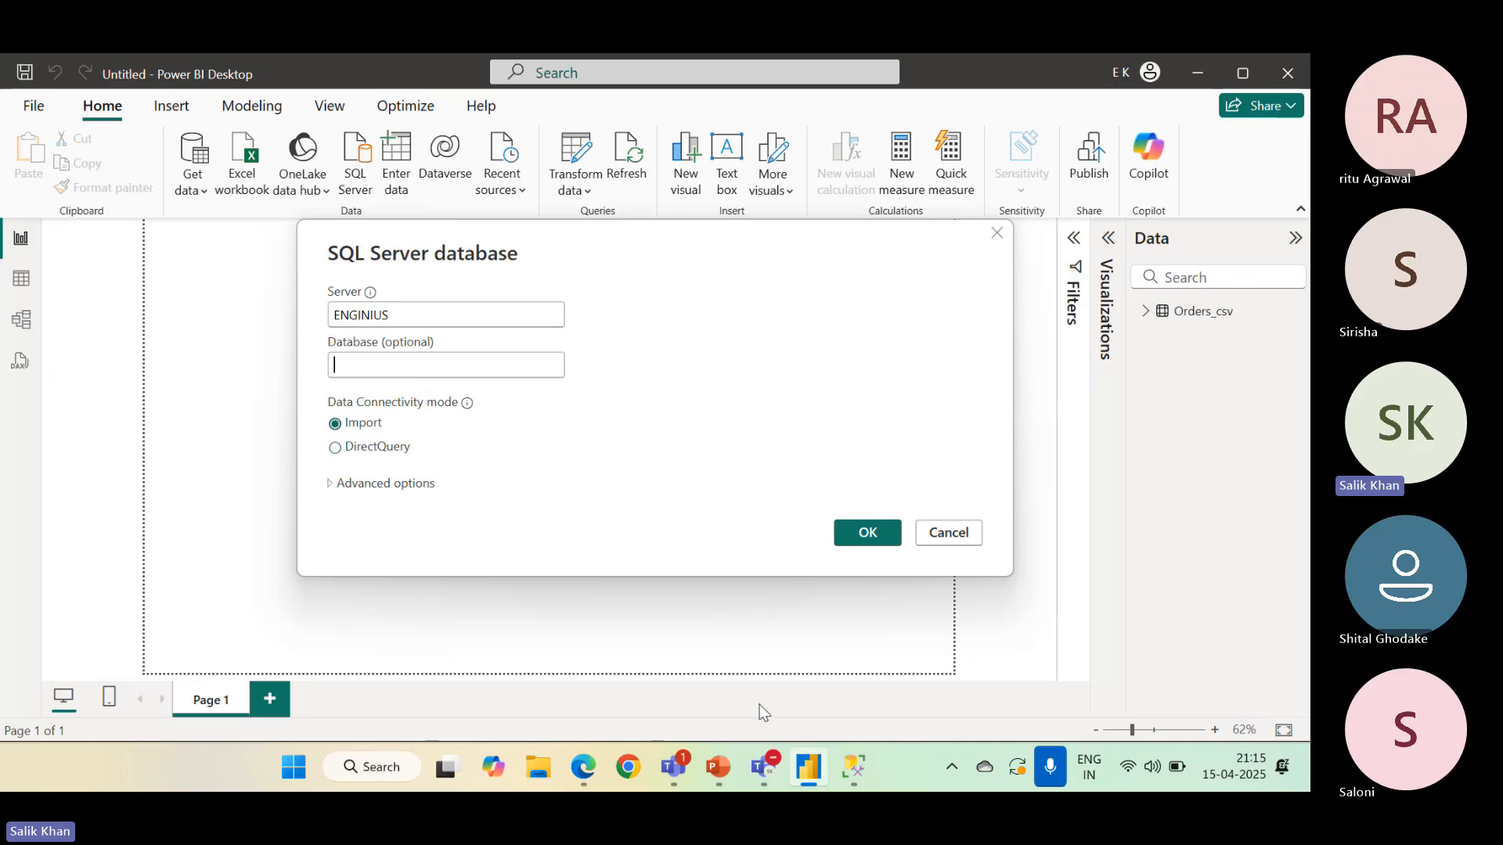
left_click(855, 769)
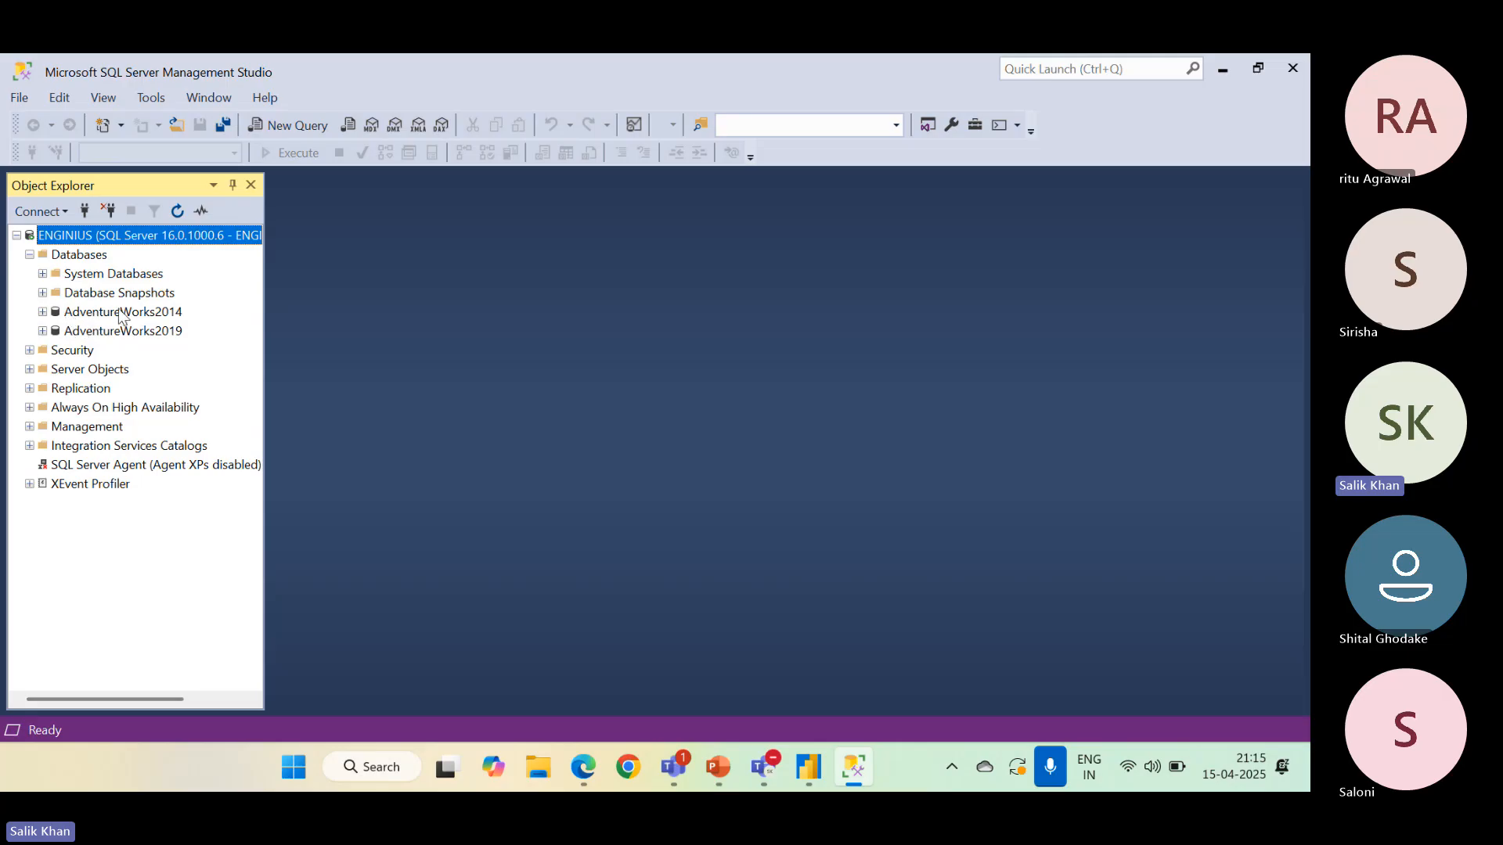
left_click(854, 768)
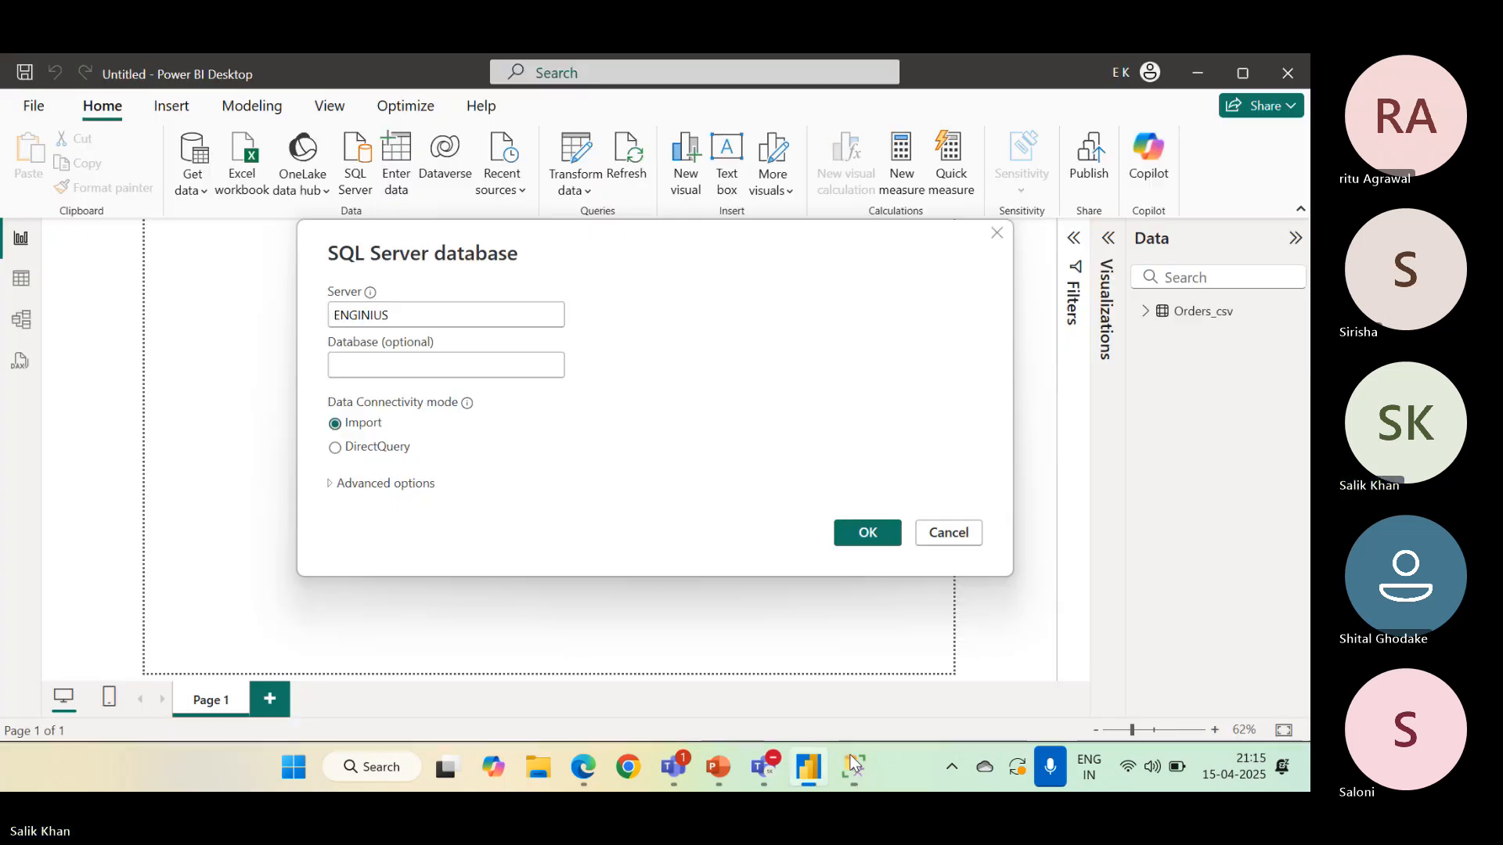
left_click(451, 367)
type("Adventure")
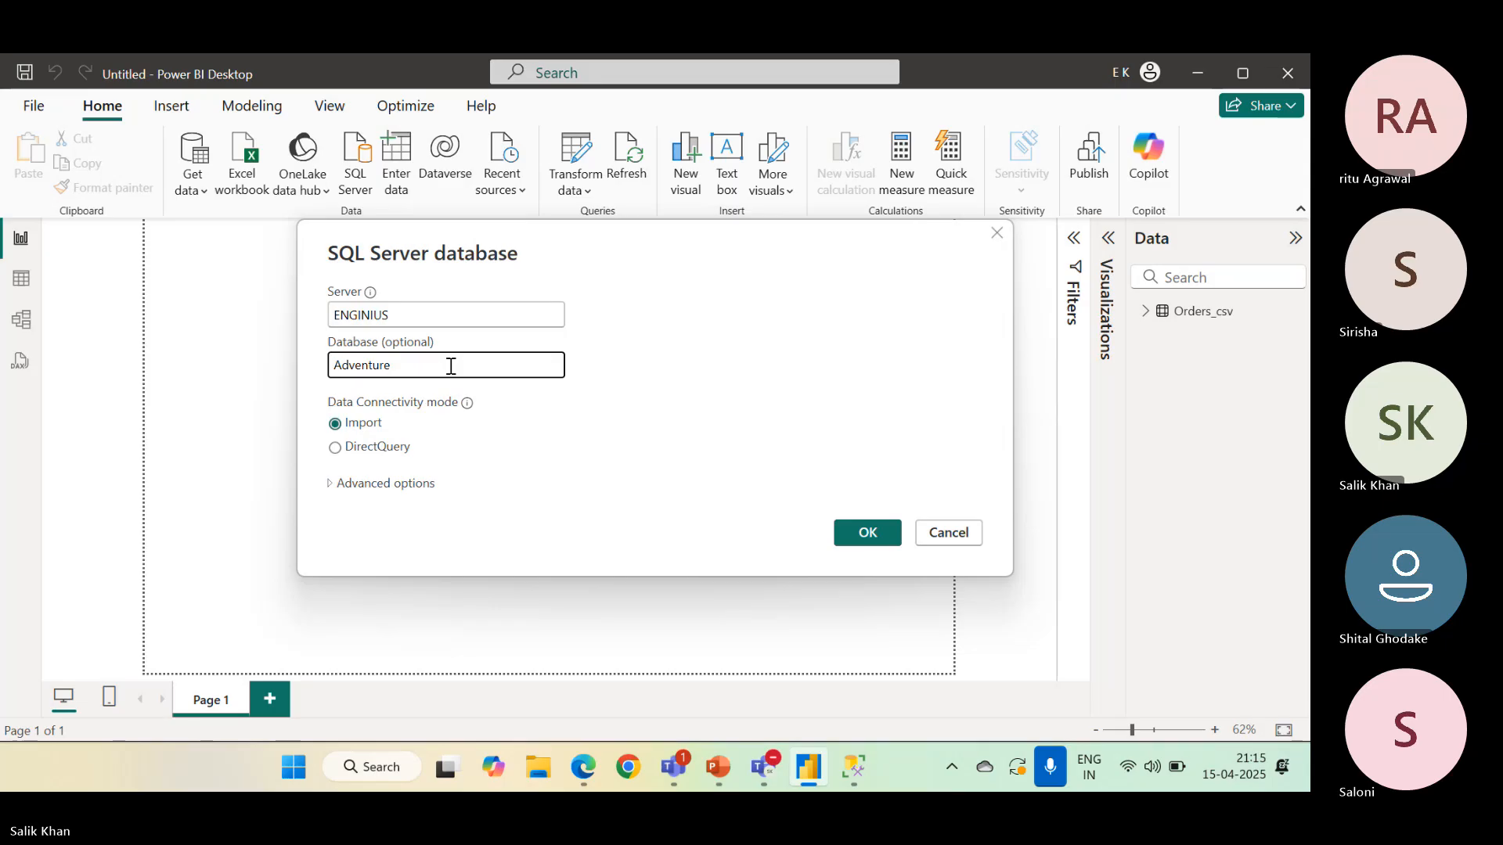
type("Works2014")
left_click(454, 95)
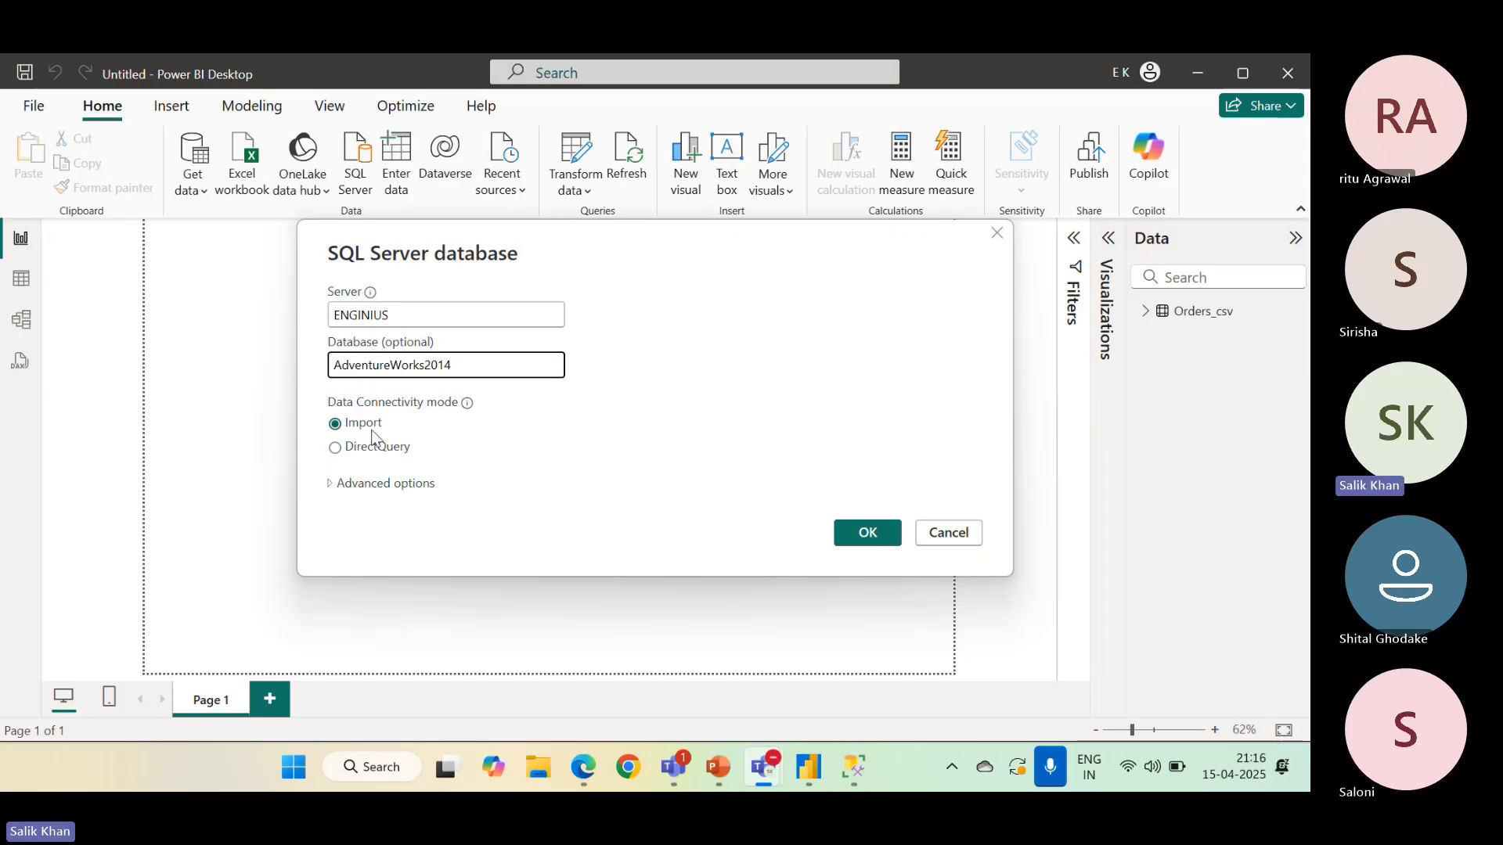
left_click(869, 535)
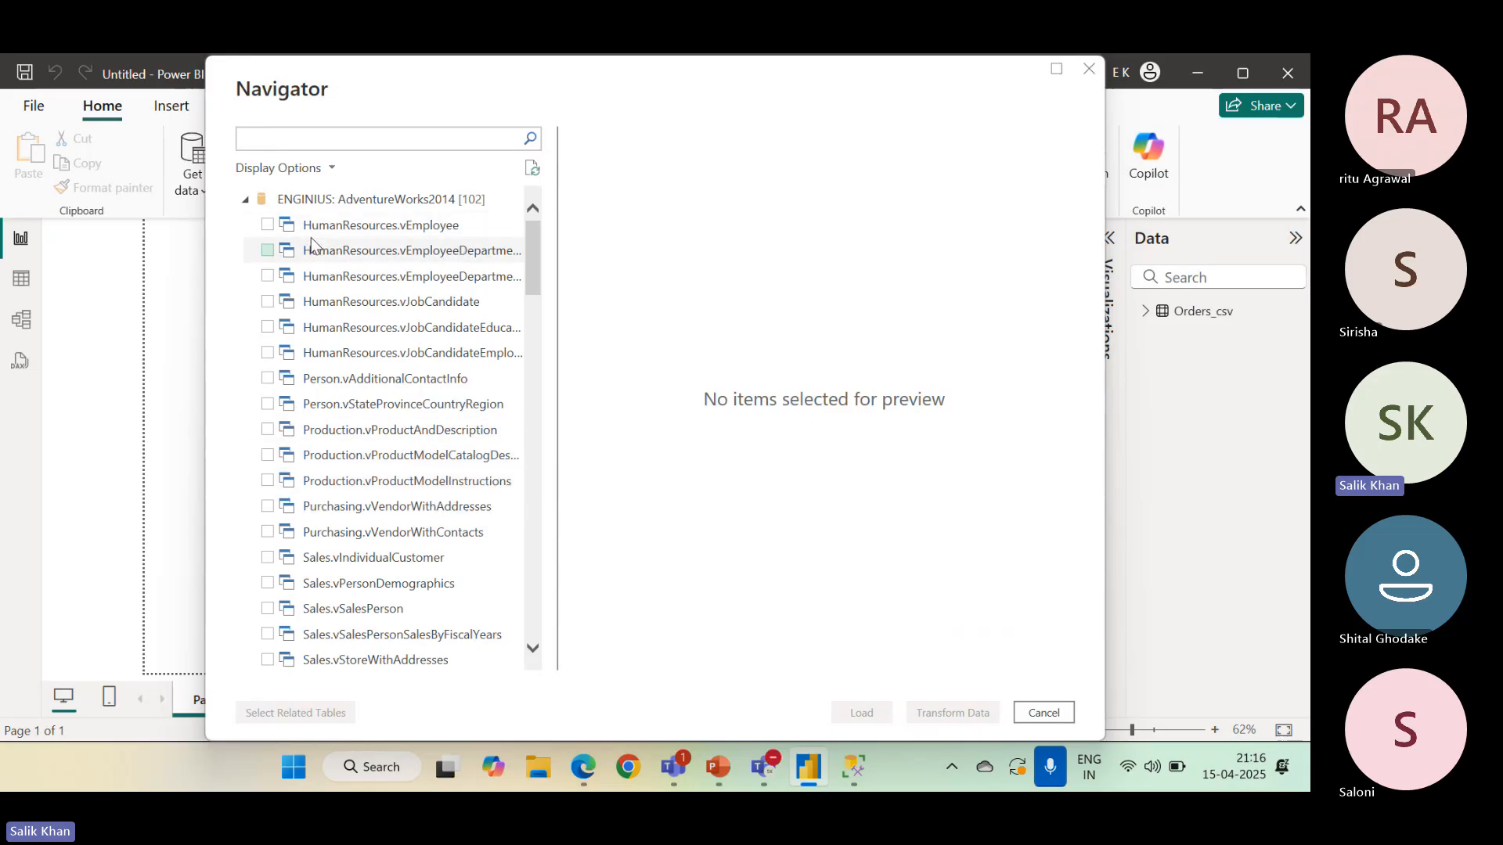
Examine the views and tables offered from AdventureWorks2014, and check the source database in SQL Server Management Studio
scroll(334, 532, "down", 3)
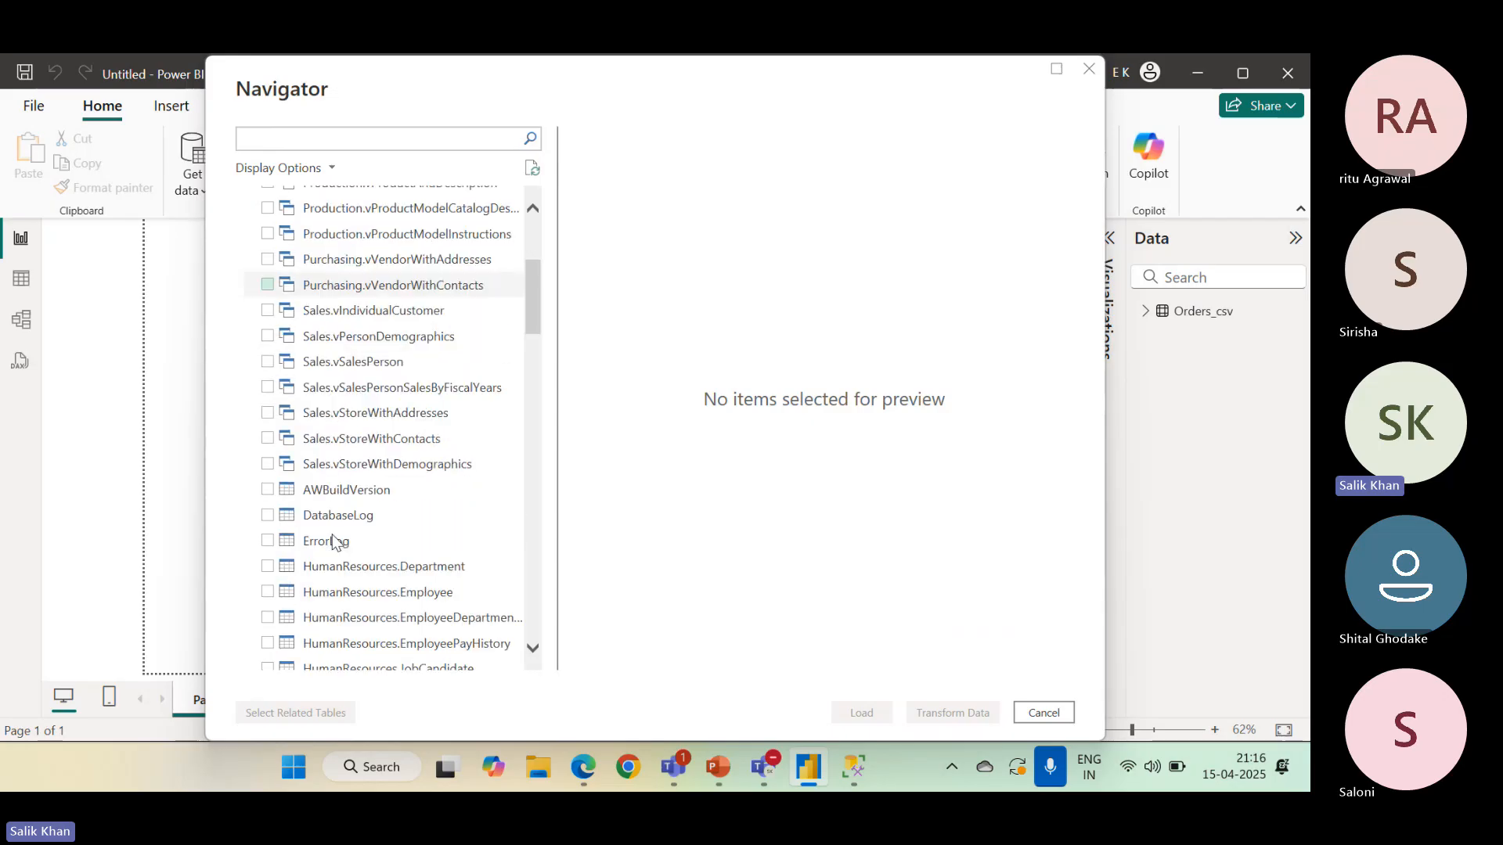
scroll(333, 540, "down", 6)
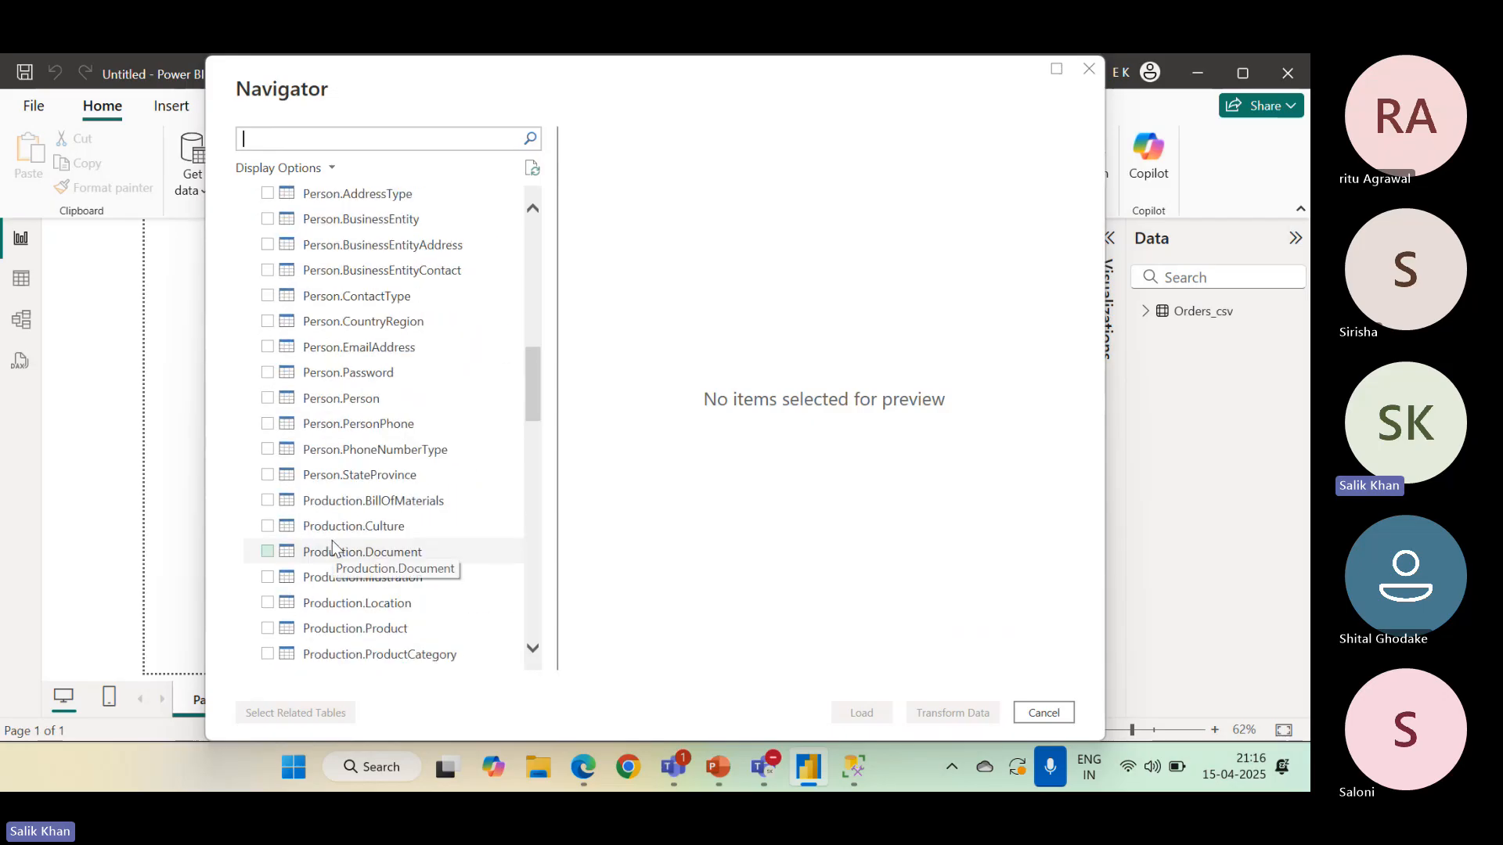
scroll(336, 540, "down", 7)
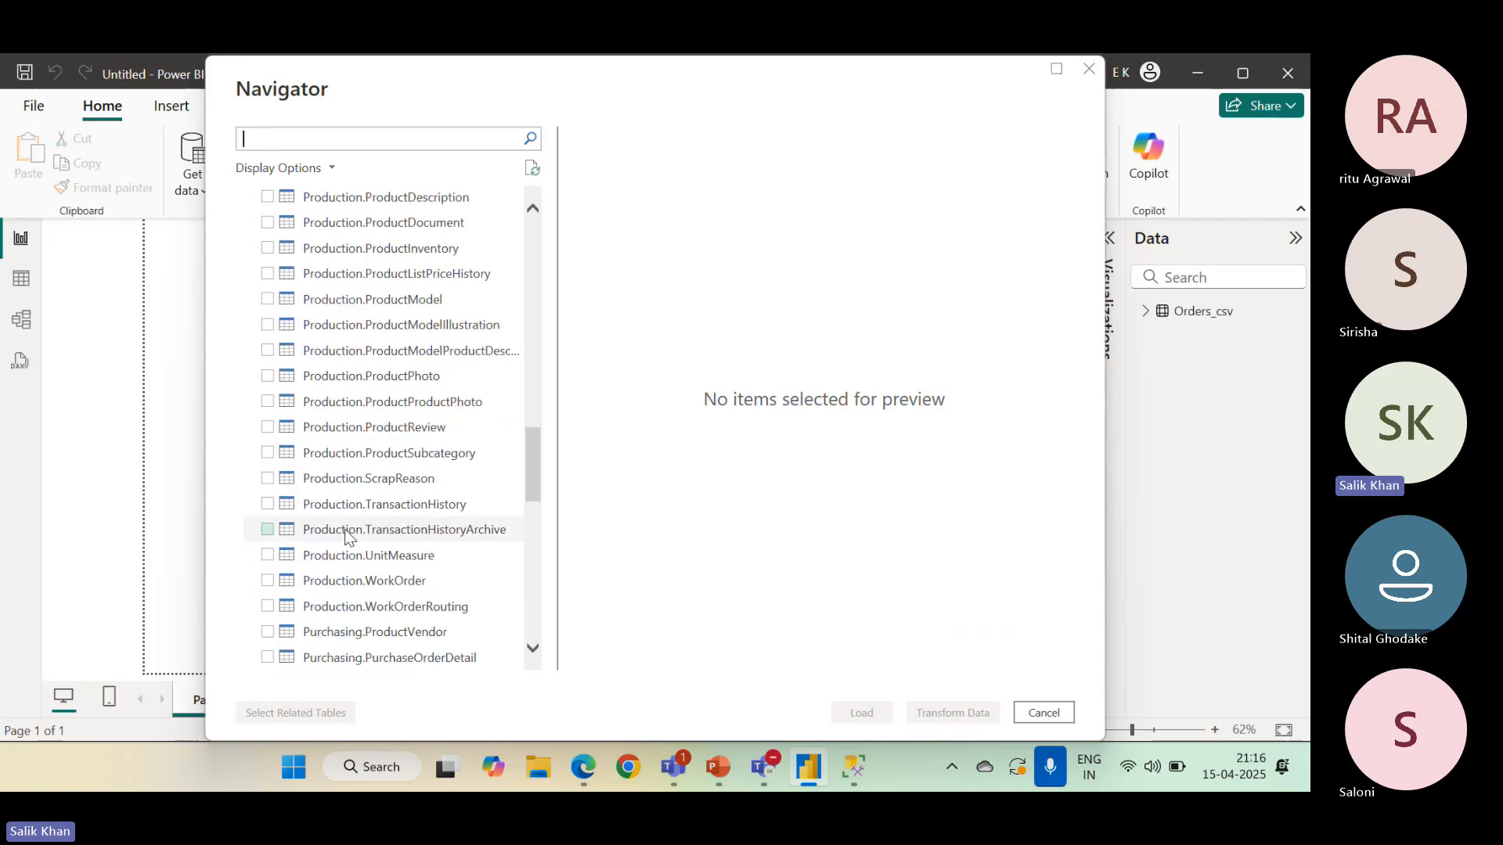
scroll(344, 532, "down", 4)
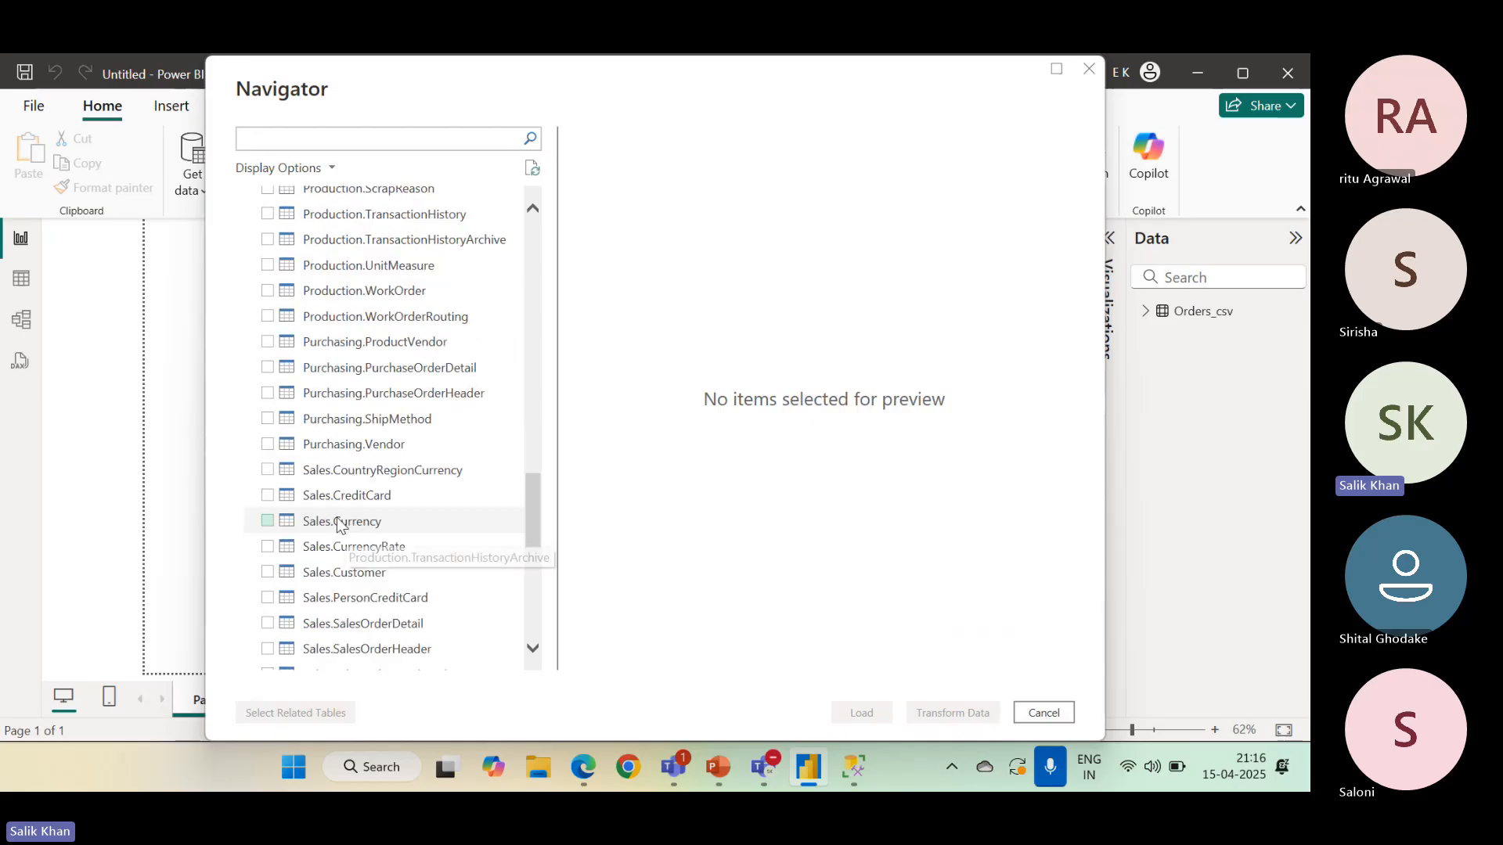
scroll(339, 526, "down", 6)
scroll(341, 526, "up", 16)
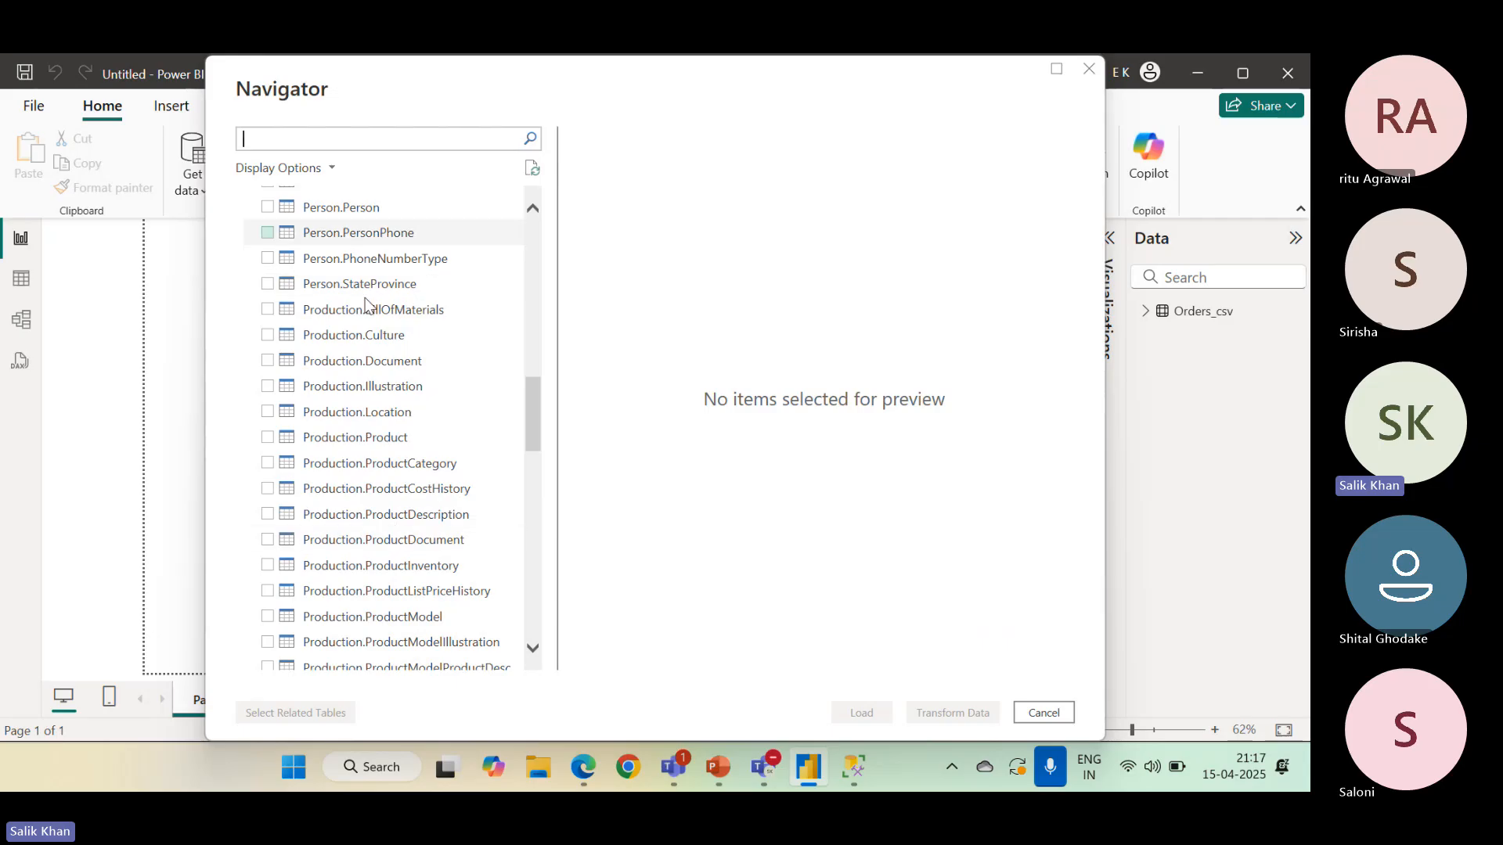
left_click(860, 780)
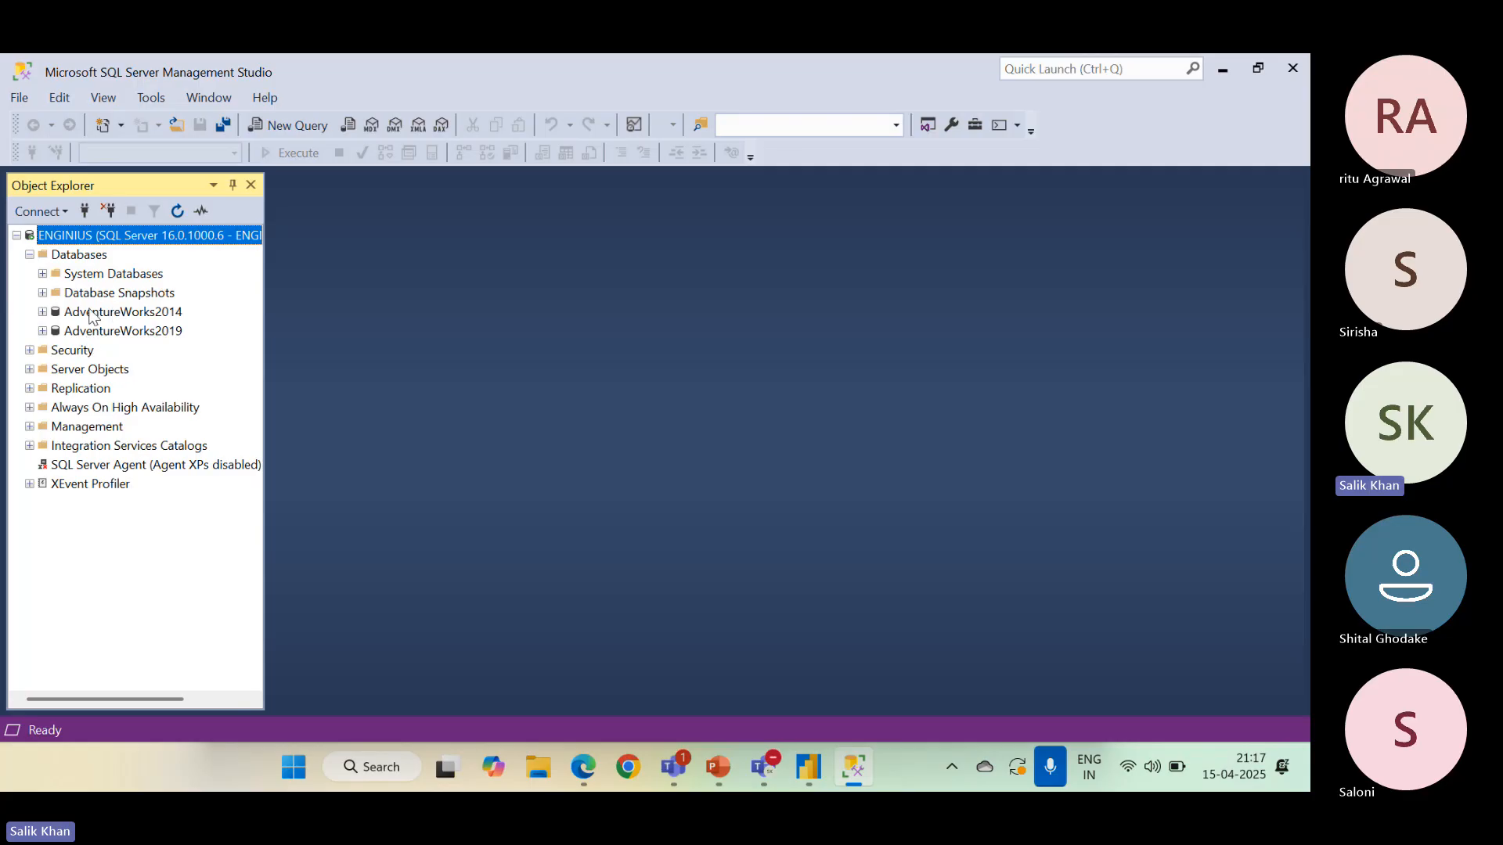
left_click(814, 769)
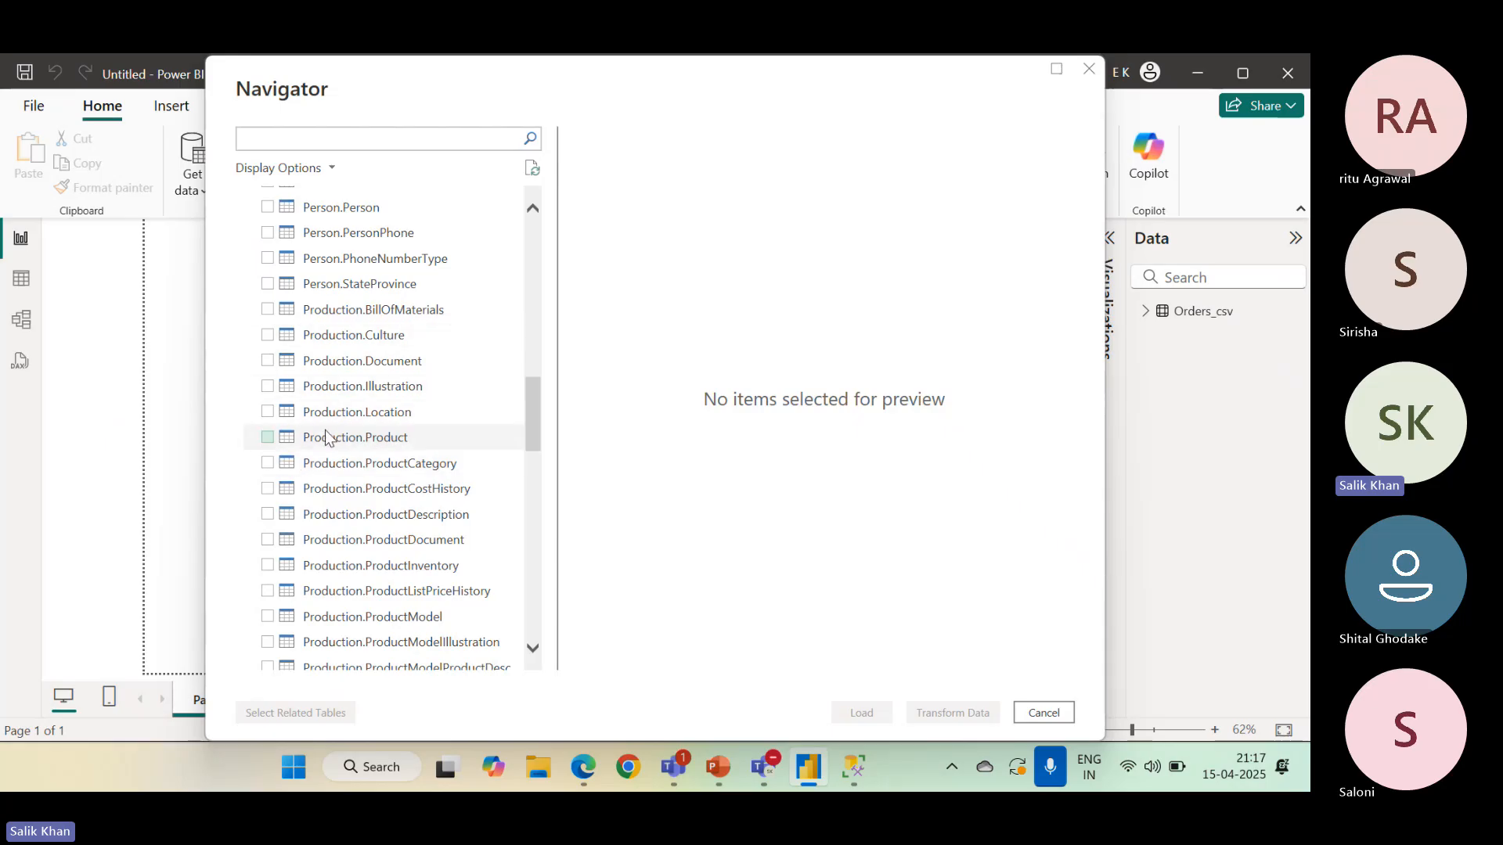
scroll(298, 458, "up", 3)
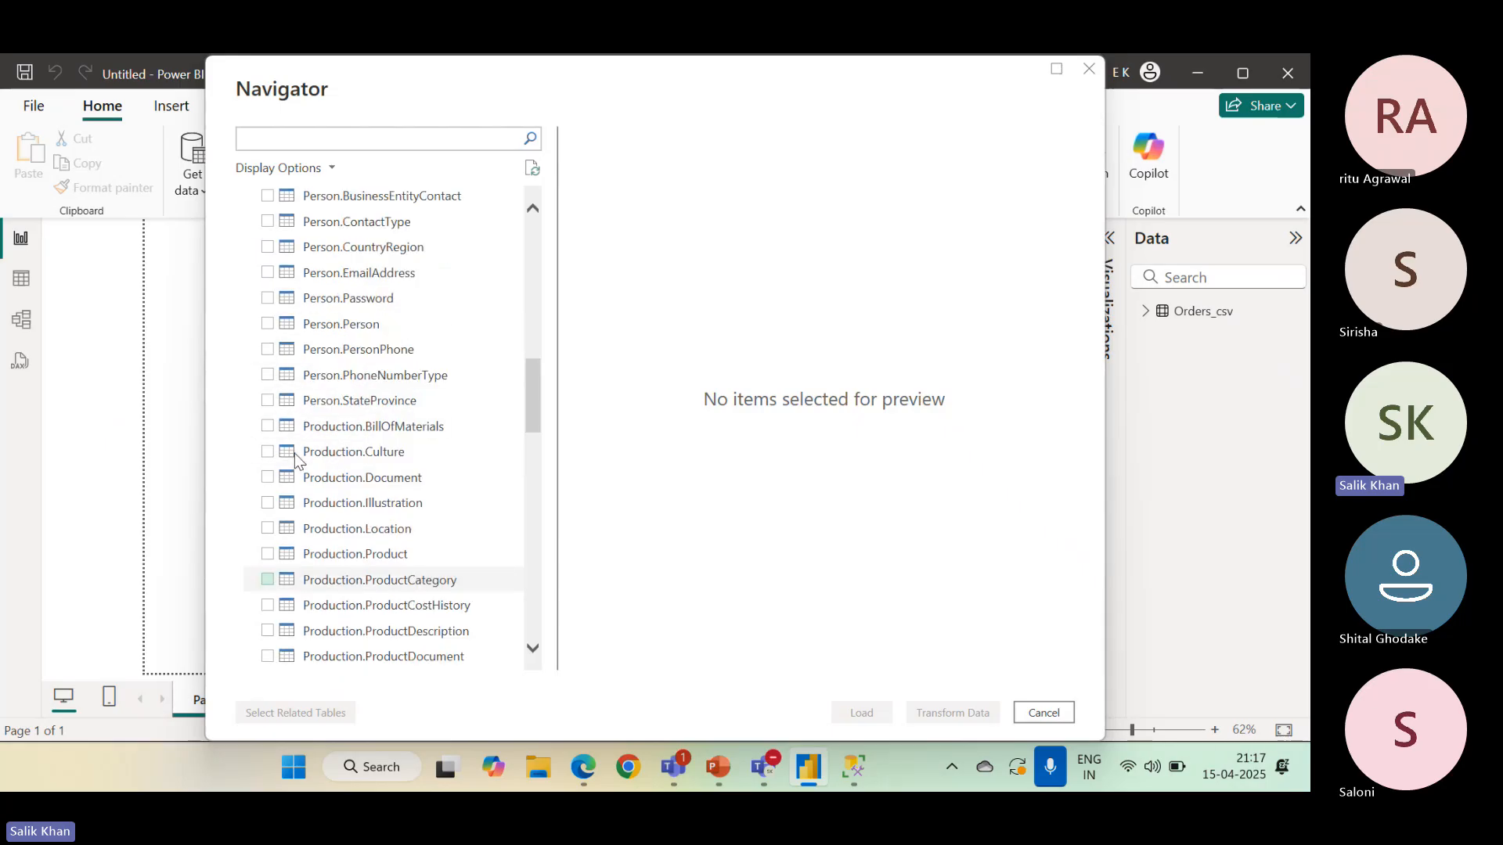
scroll(294, 454, "up", 3)
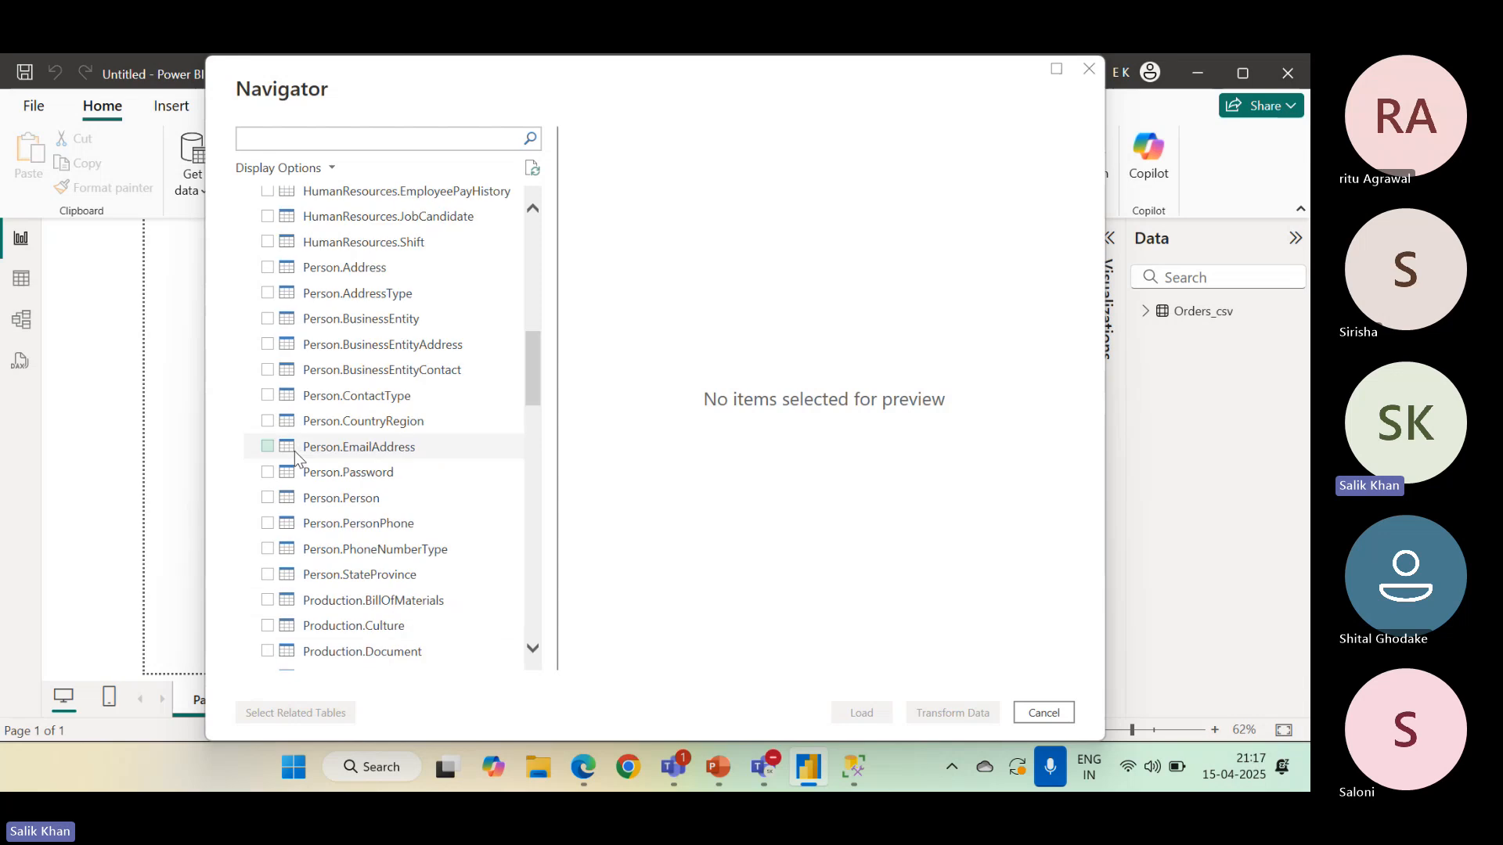
Select the Production.Product table for import from the AdventureWorks2014 table list
scroll(293, 446, "down", 3)
scroll(293, 443, "down", 2)
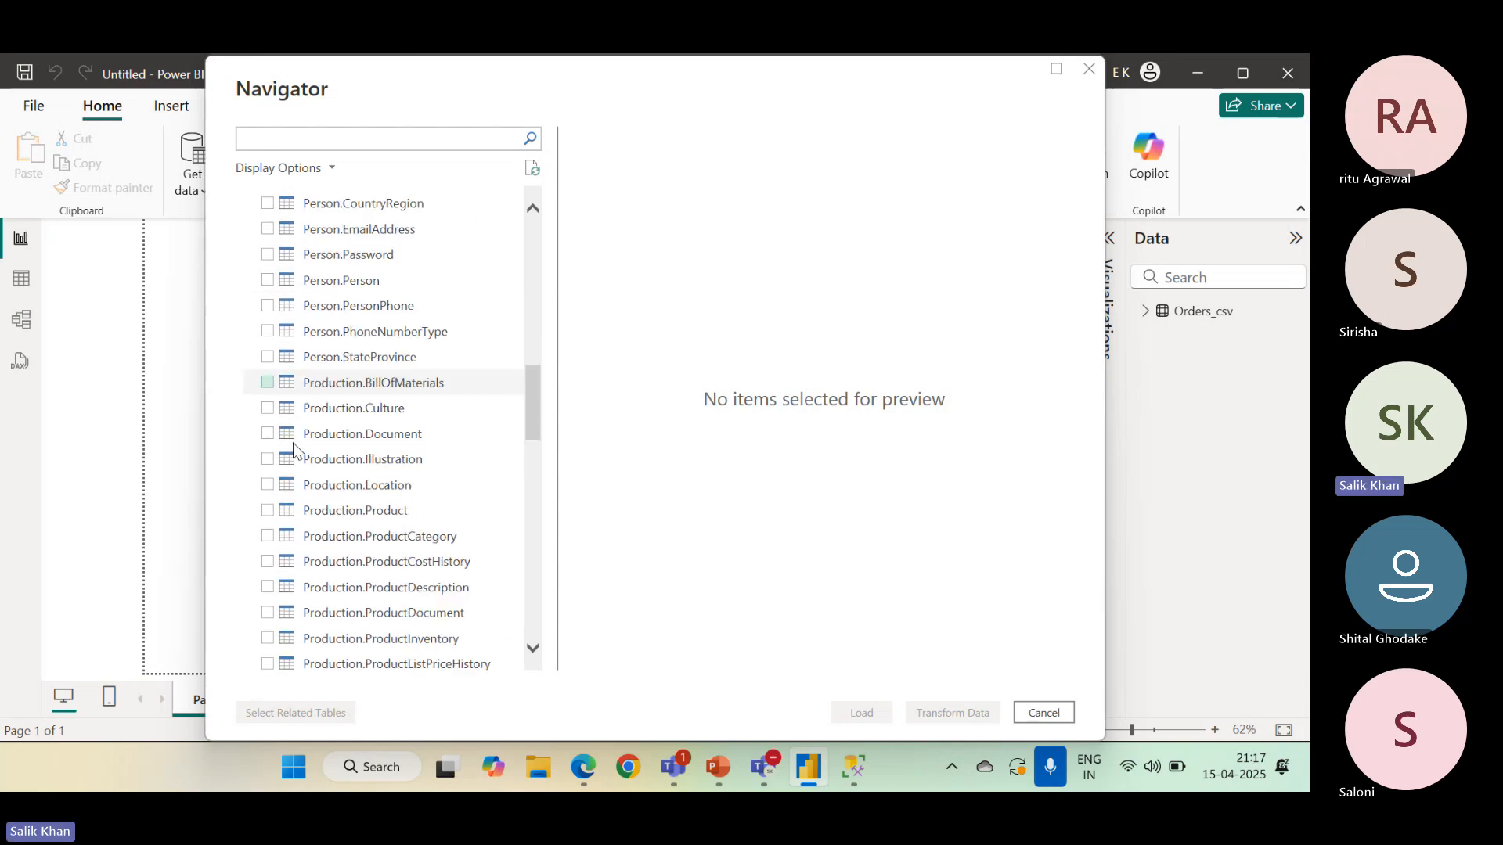
scroll(293, 443, "up", 3)
scroll(293, 443, "up", 3)
scroll(288, 441, "down", 3)
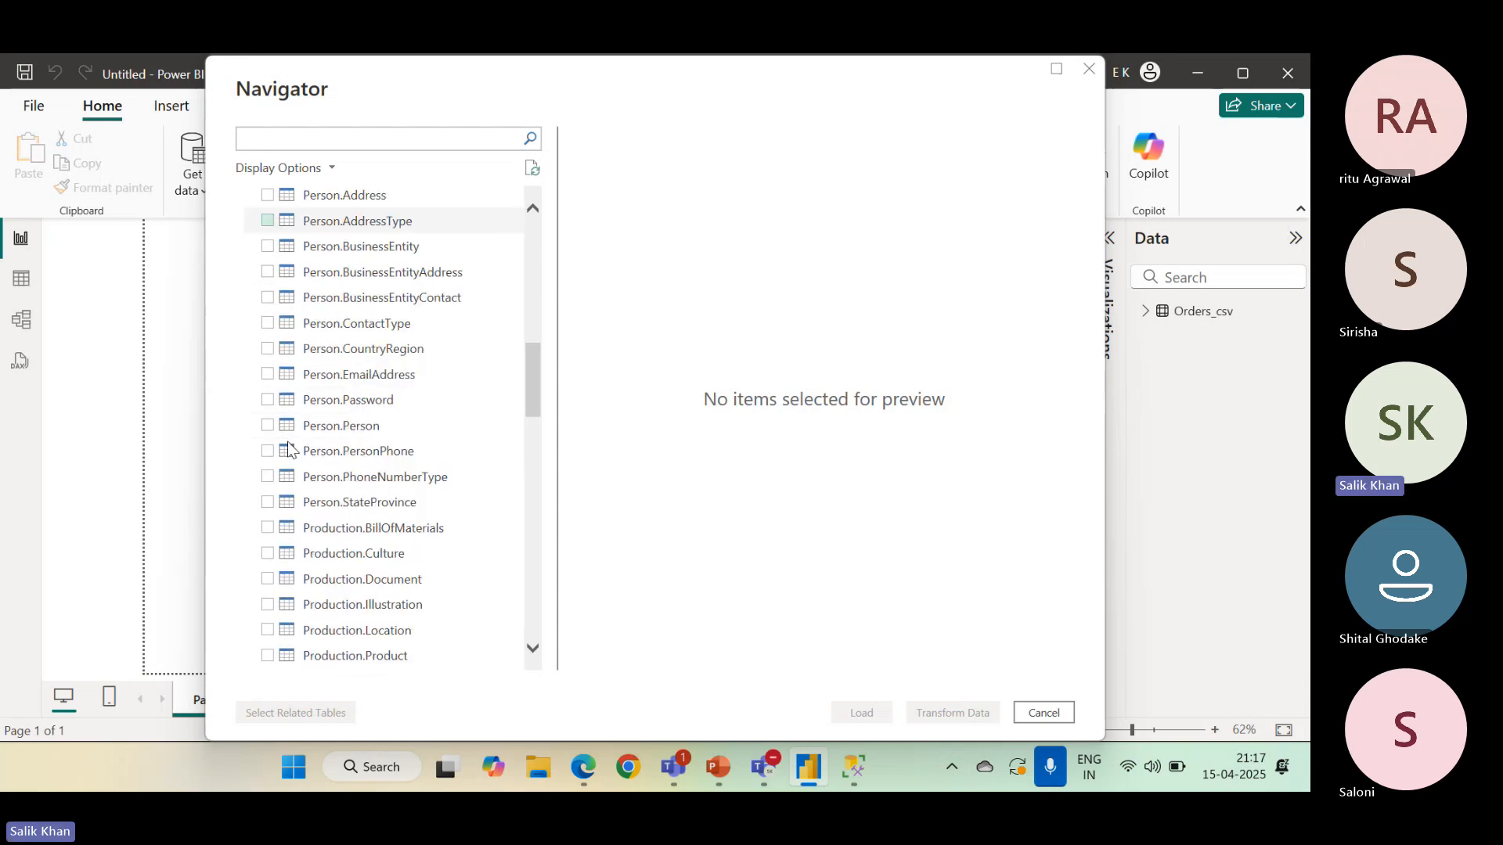
scroll(288, 442, "down", 1)
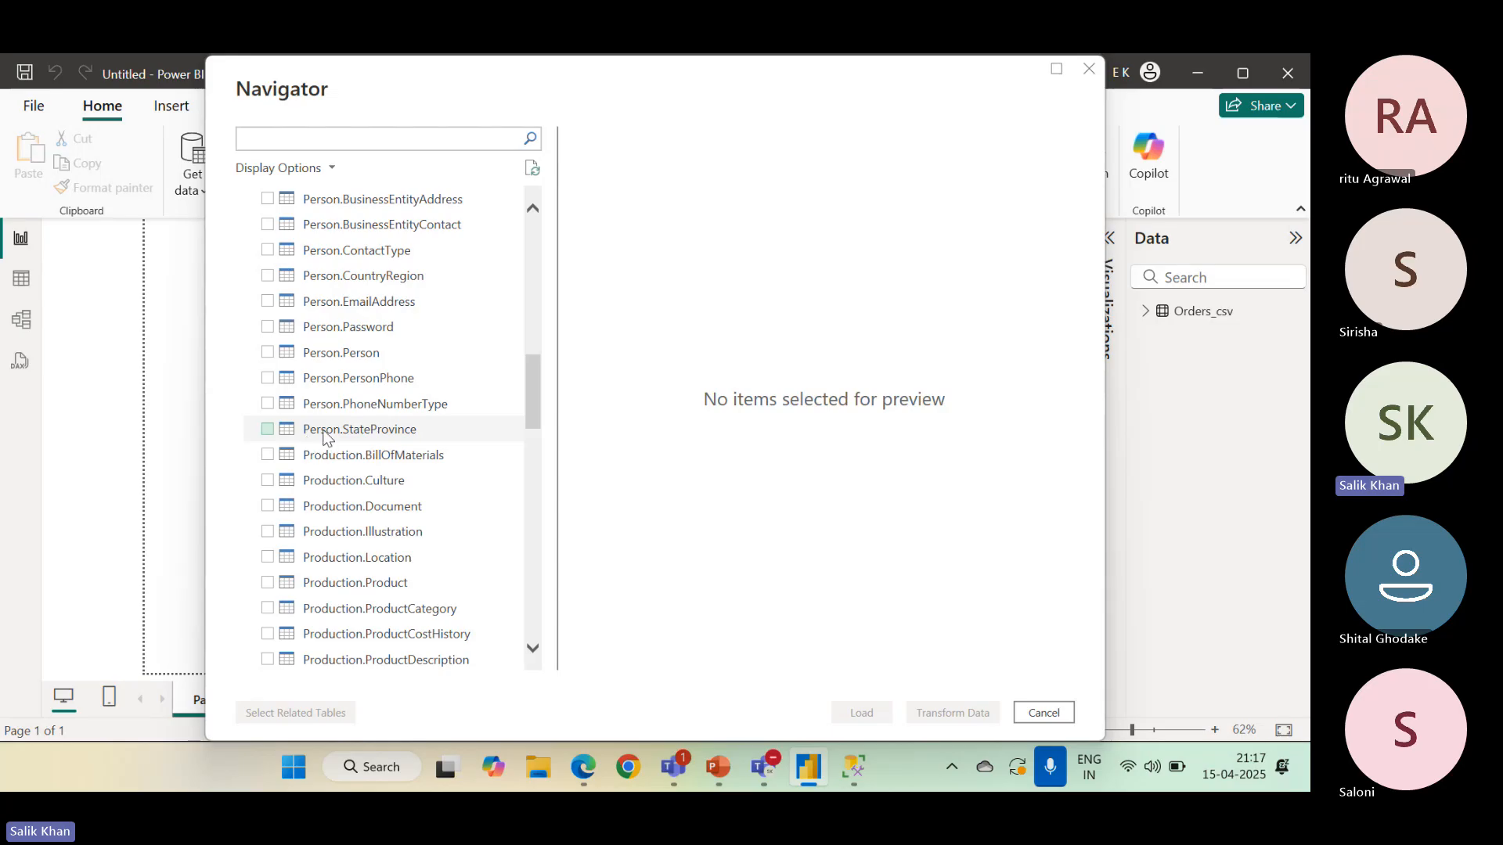
scroll(351, 438, "down", 1)
scroll(351, 440, "down", 2)
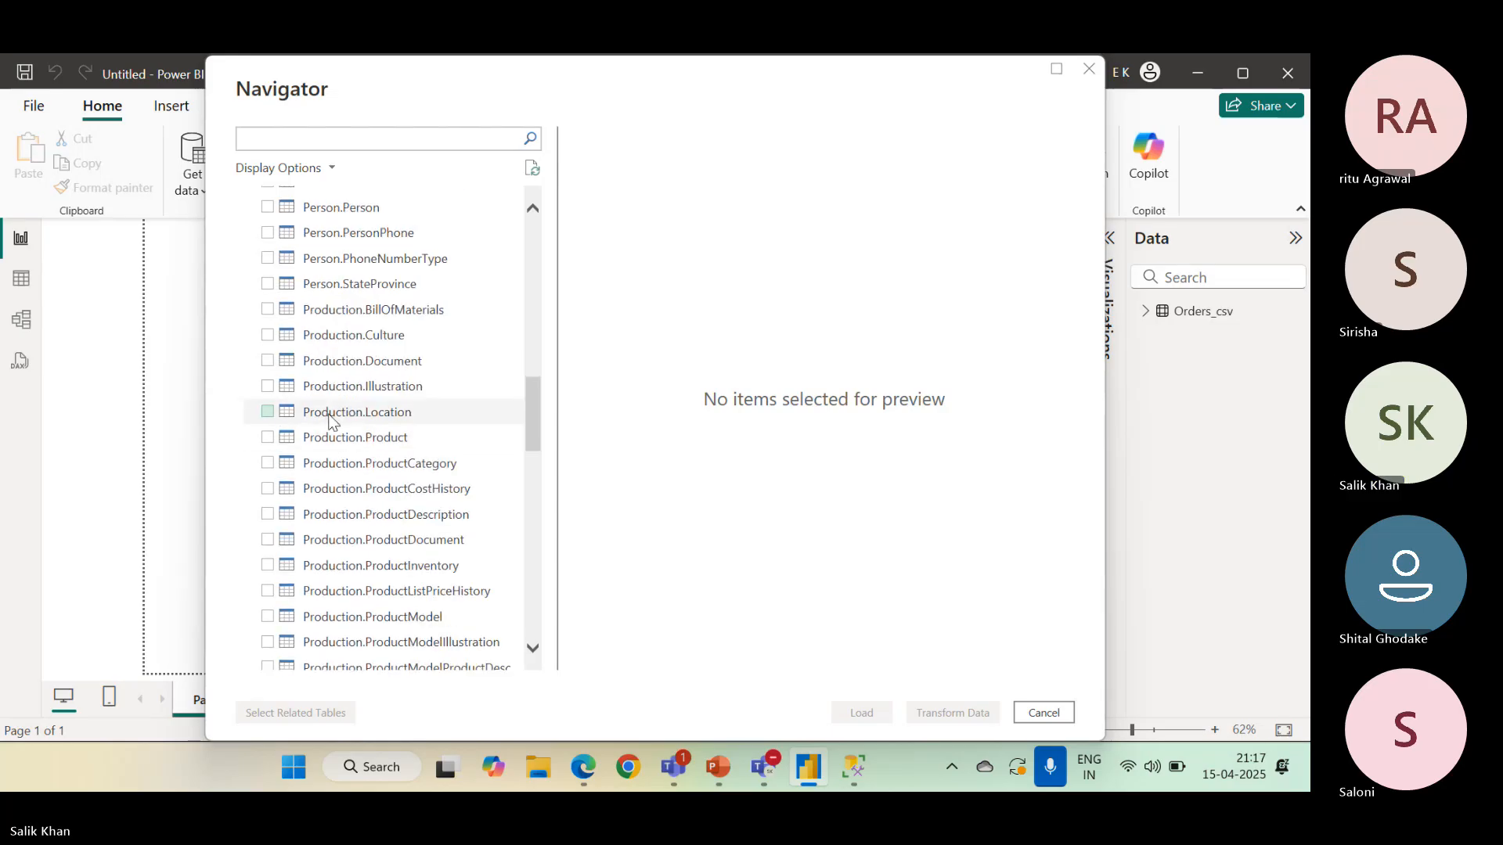
left_click(264, 439)
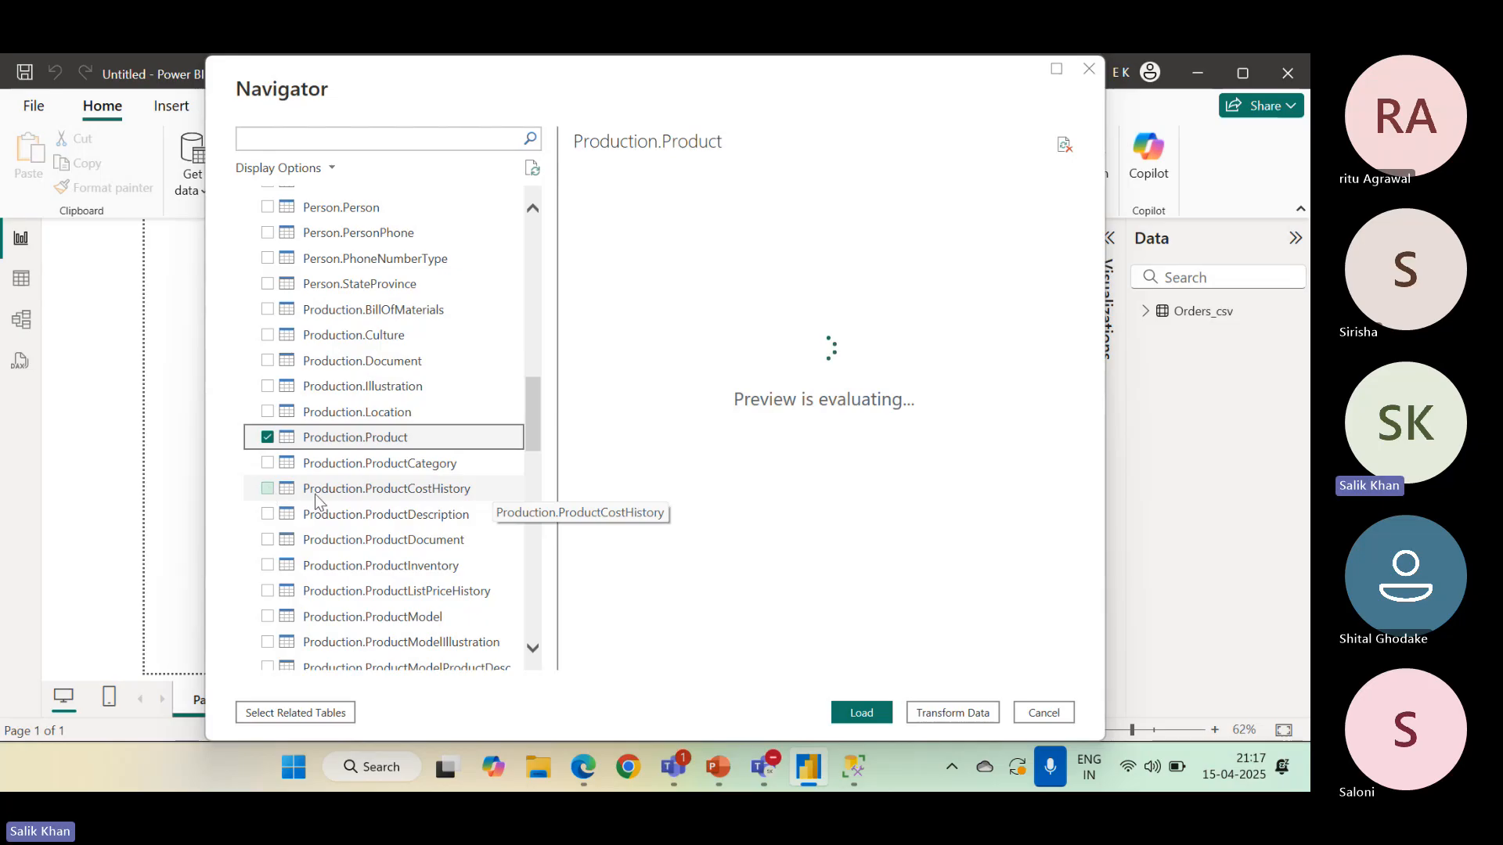
Add the Sales.CountryRegionCurrency and Sales.SalesOrderDetail tables to the import selection
scroll(312, 520, "down", 7)
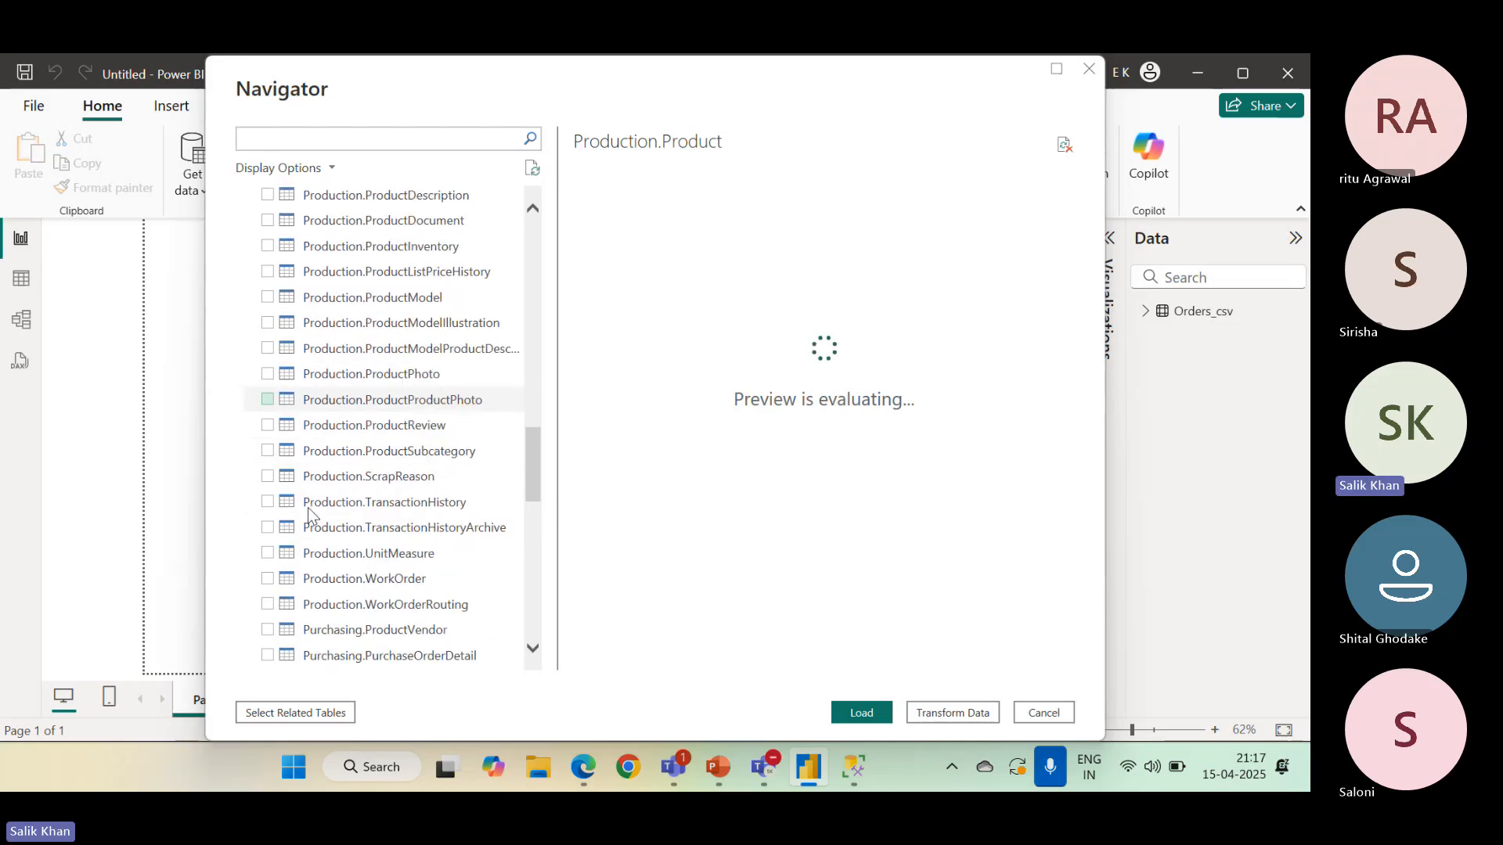
scroll(311, 509, "down", 4)
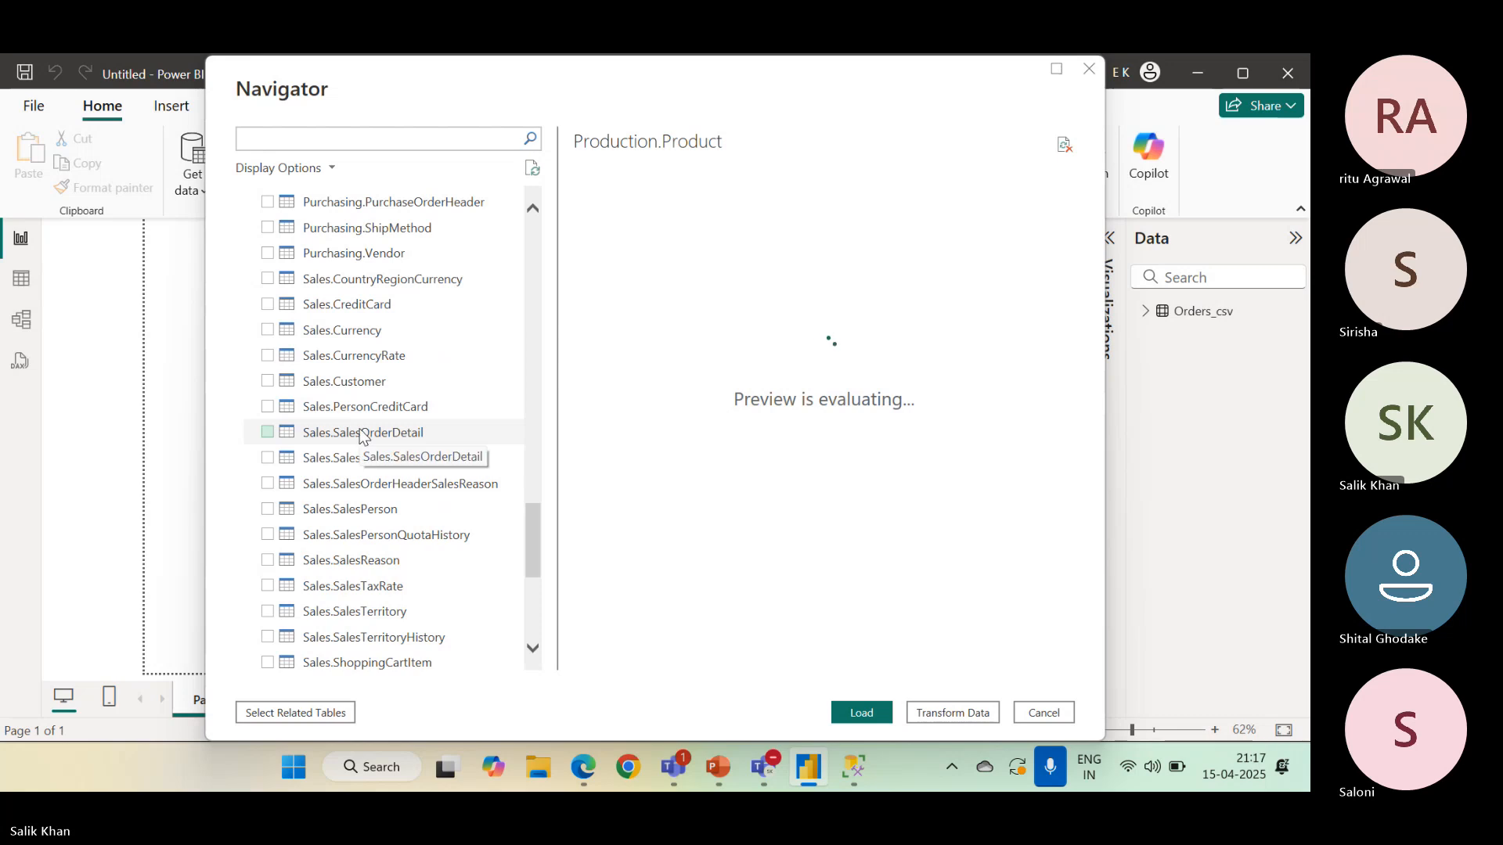
scroll(302, 438, "up", 1)
left_click(263, 357)
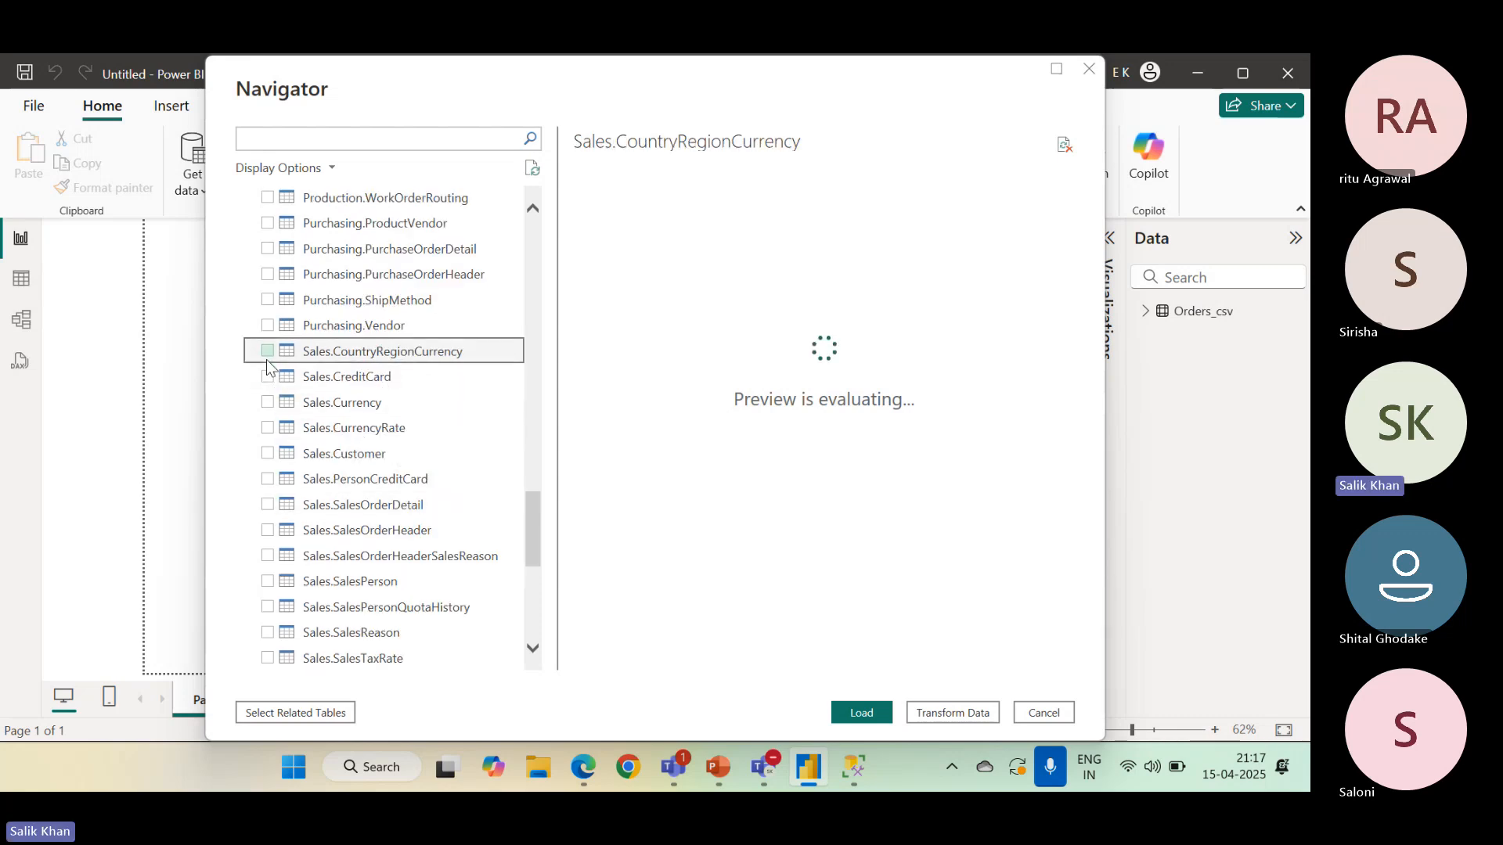
left_click(268, 352)
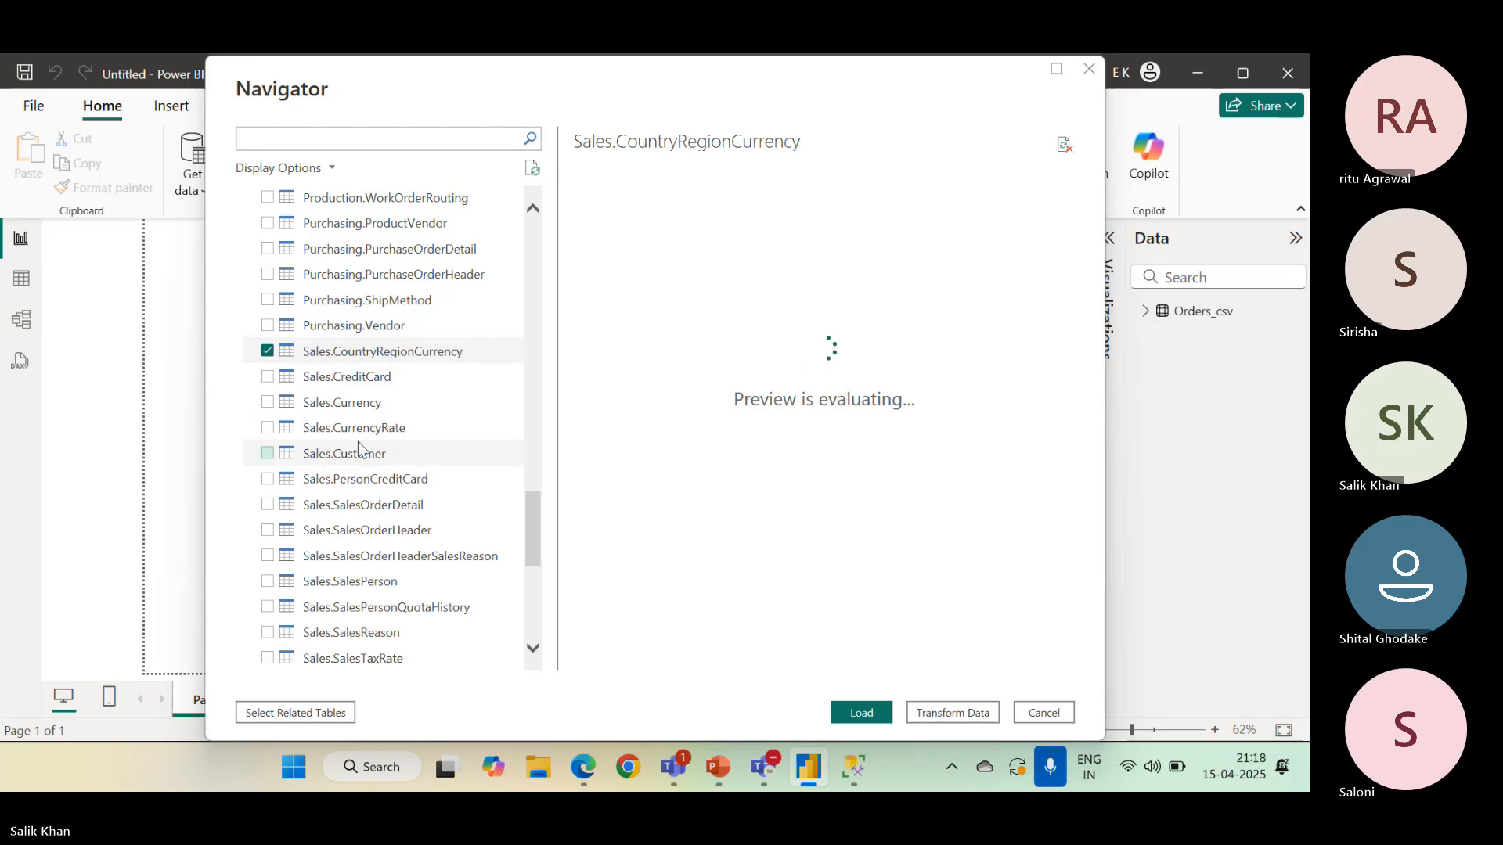
left_click(268, 505)
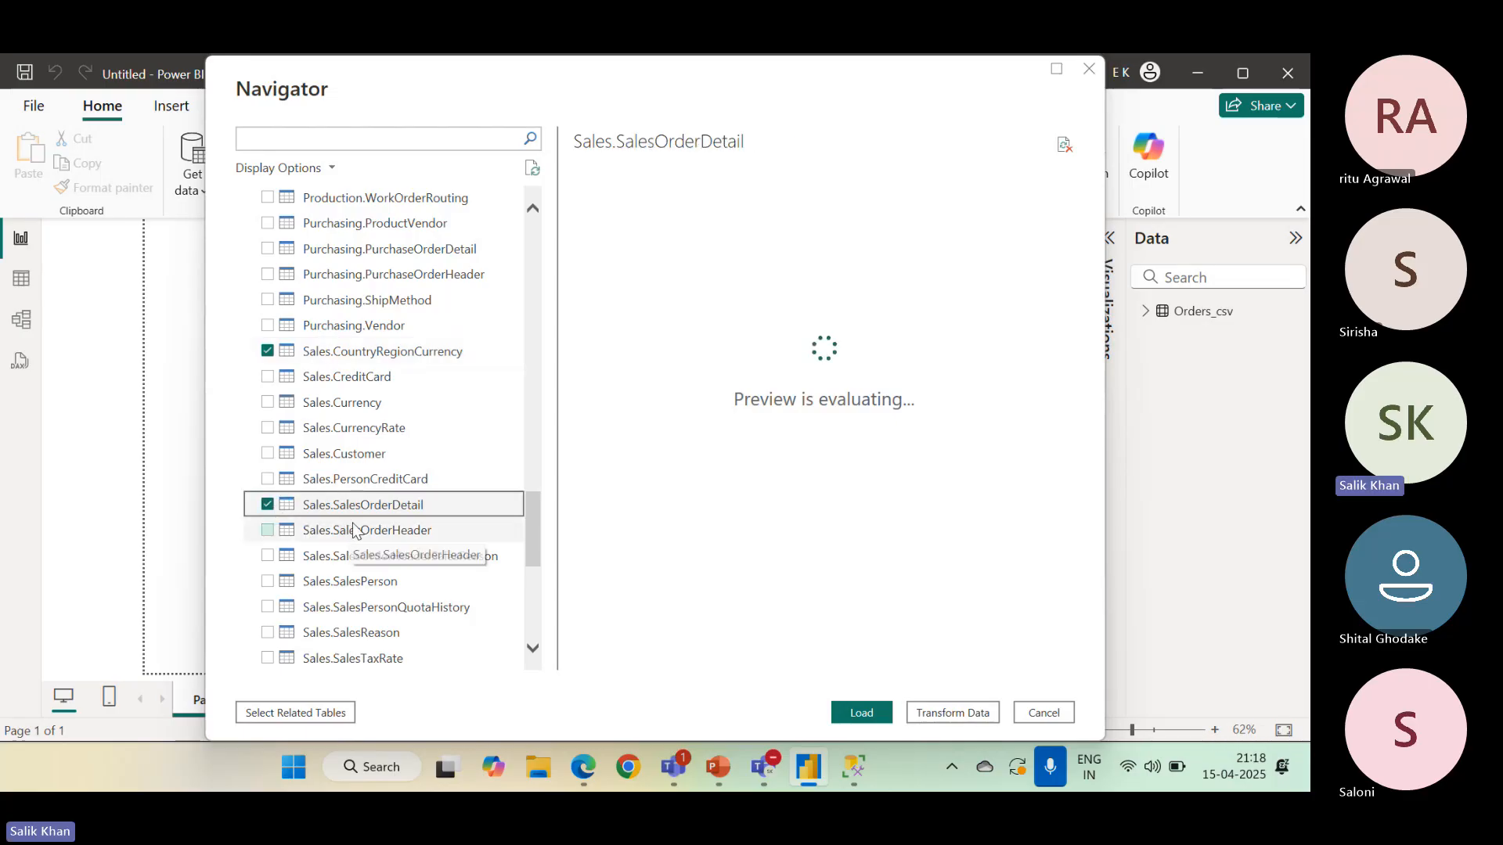
Preview the data of the selected Production.Product, Sales.CountryRegionCurrency and Sales.SalesOrderDetail tables
scroll(356, 501, "up", 8)
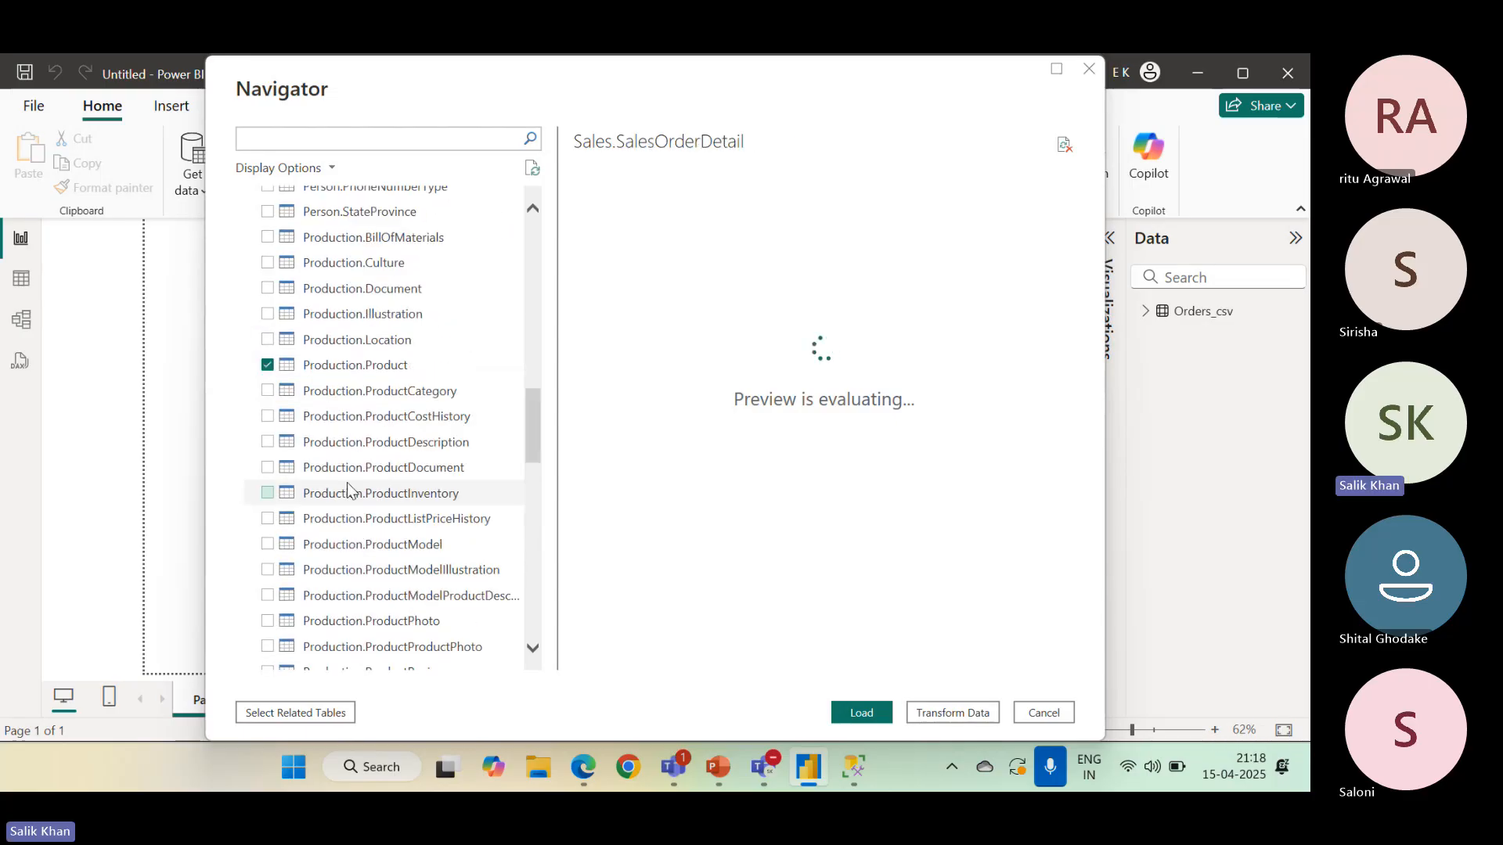
scroll(346, 485, "up", 3)
scroll(346, 485, "down", 3)
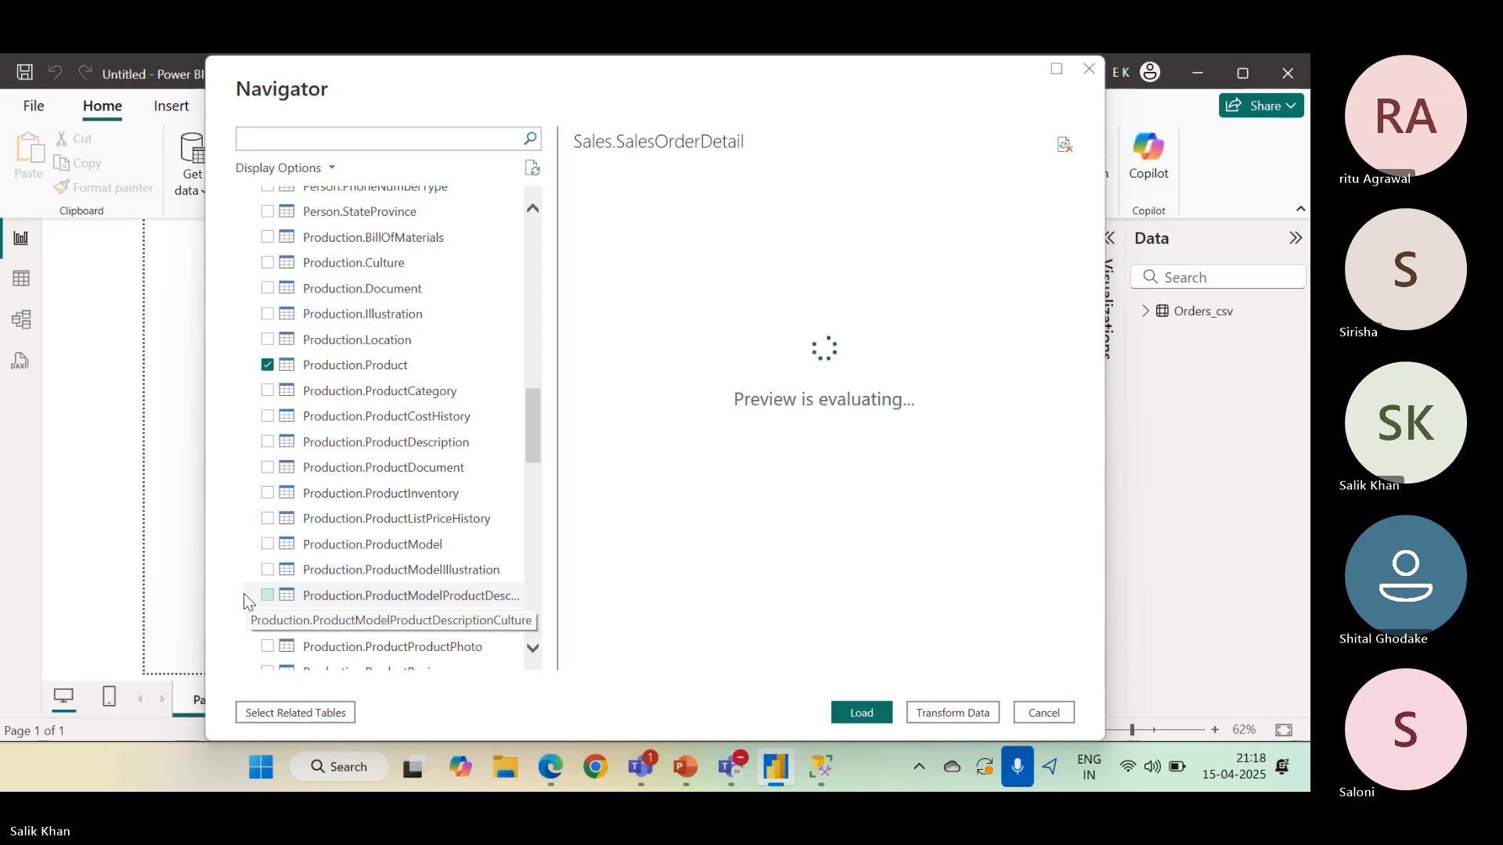
left_click(358, 368)
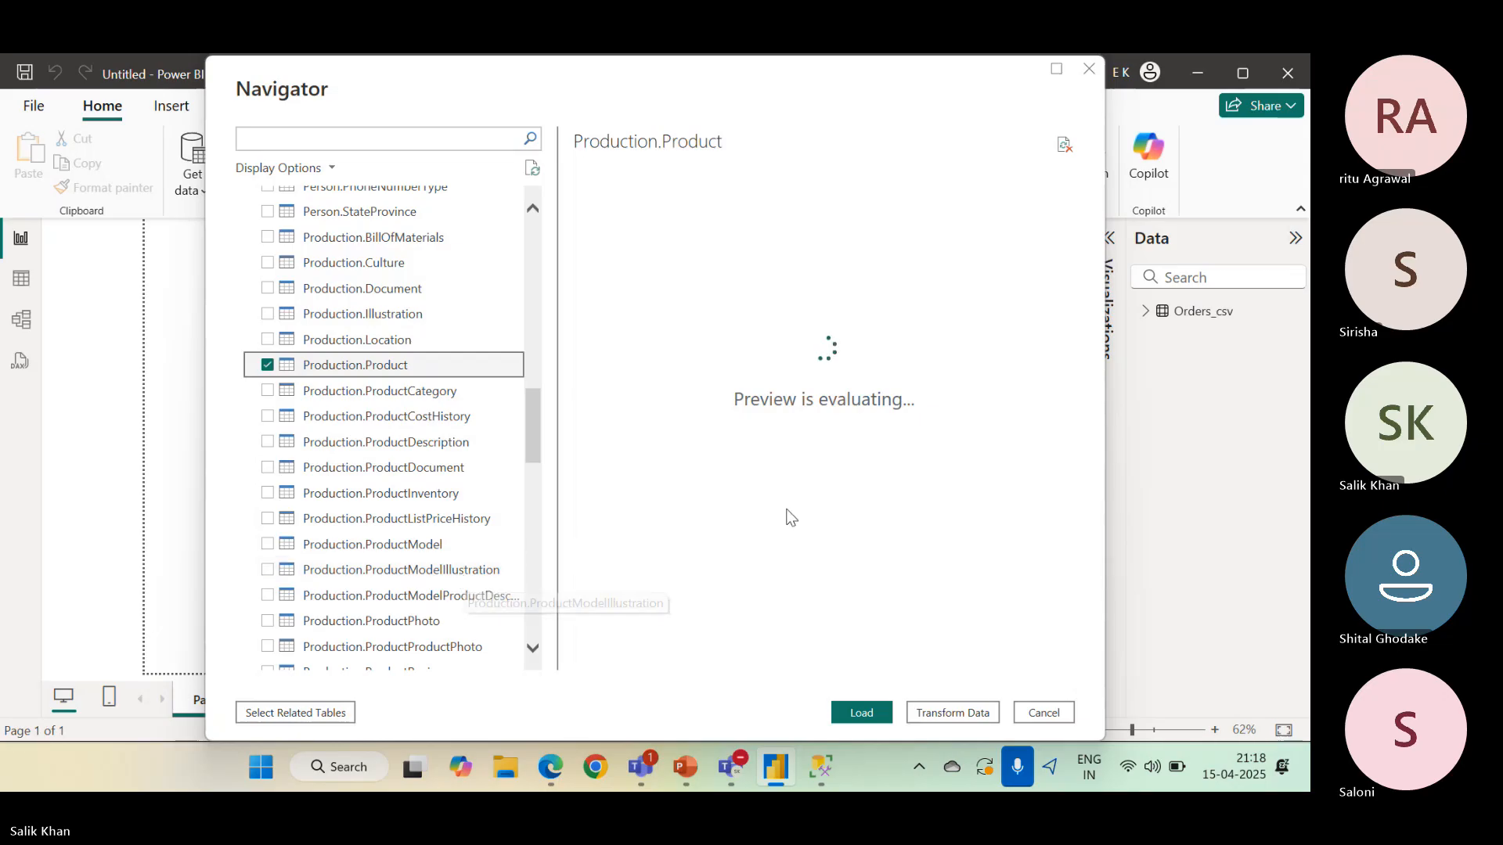
scroll(352, 520, "down", 7)
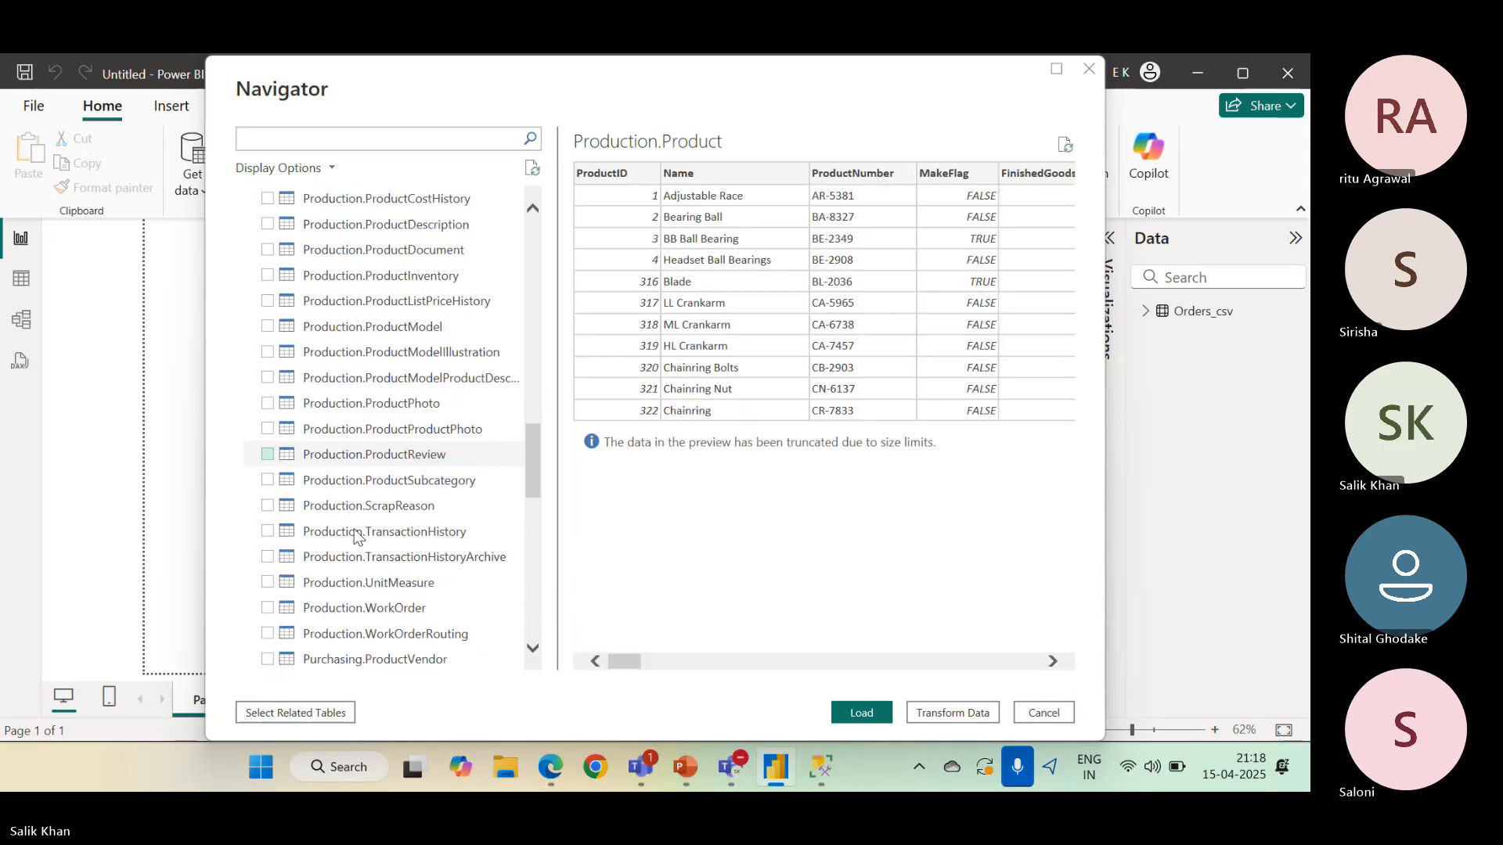
left_click(374, 501)
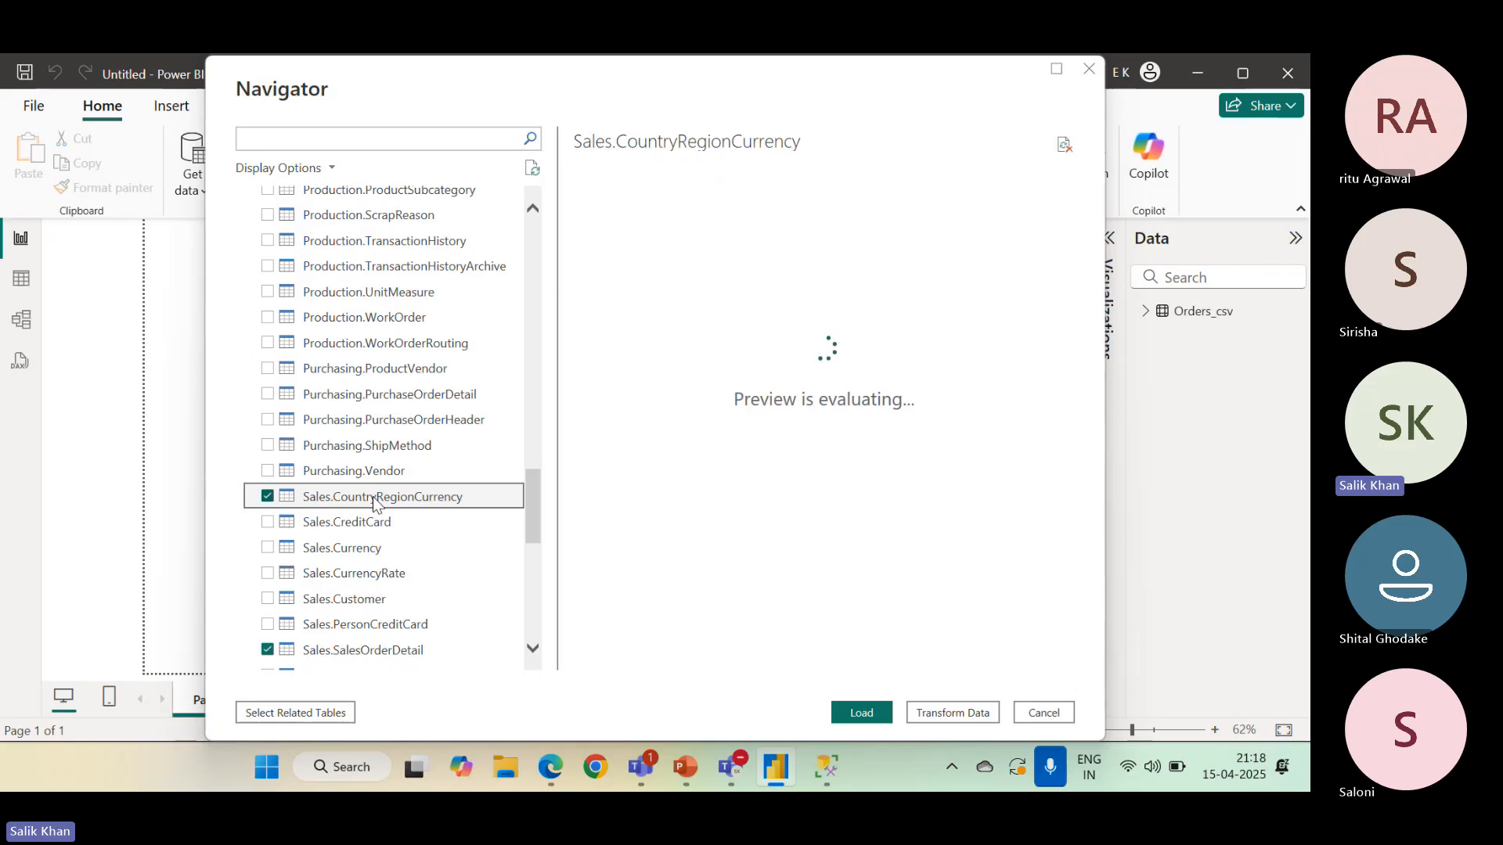
scroll(374, 525, "down", 1)
scroll(374, 526, "down", 1)
left_click(372, 505)
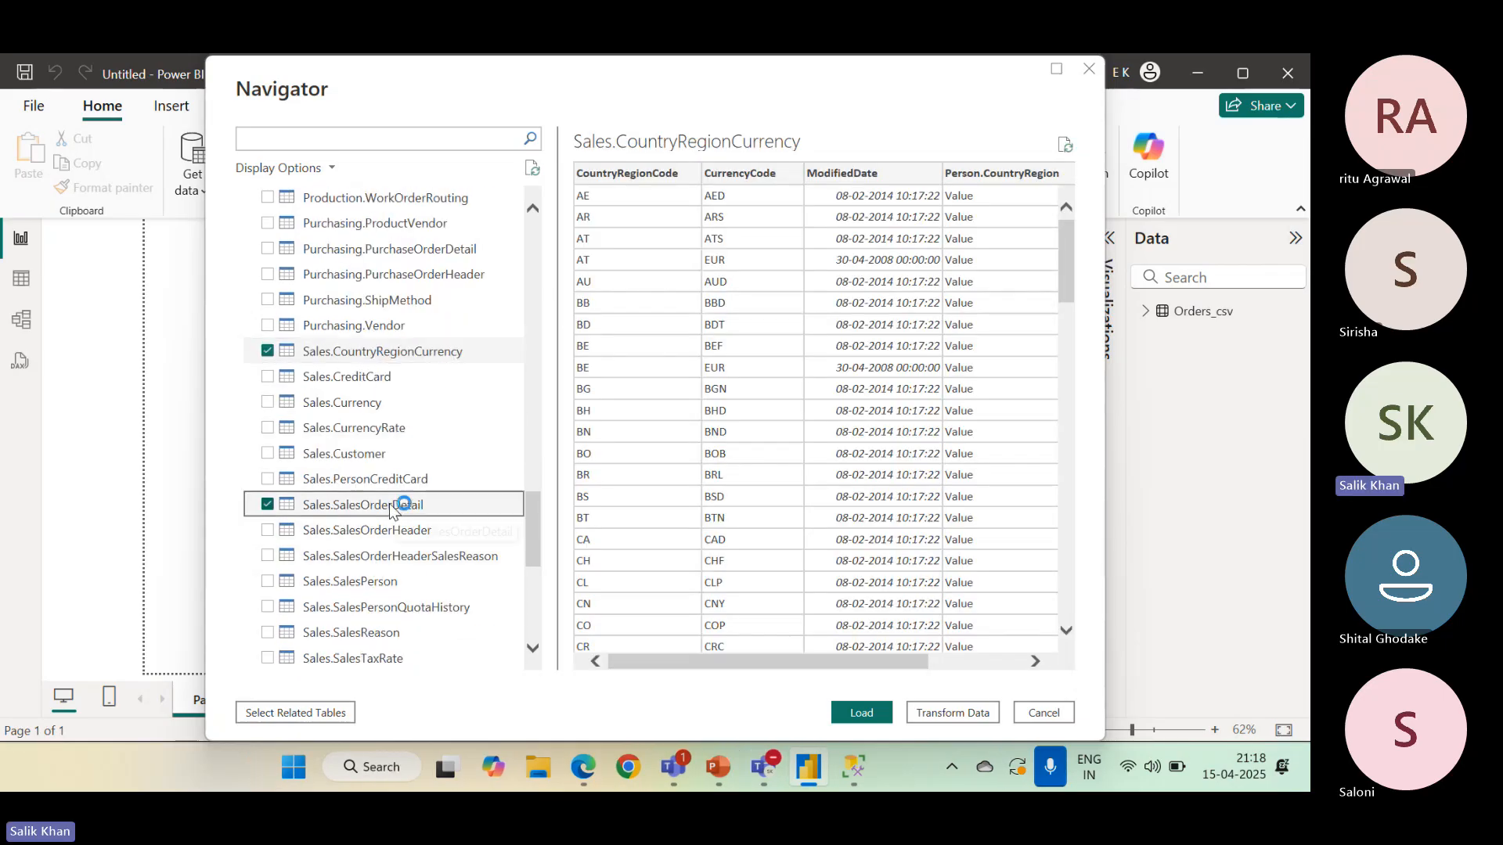
scroll(744, 436, "down", 5)
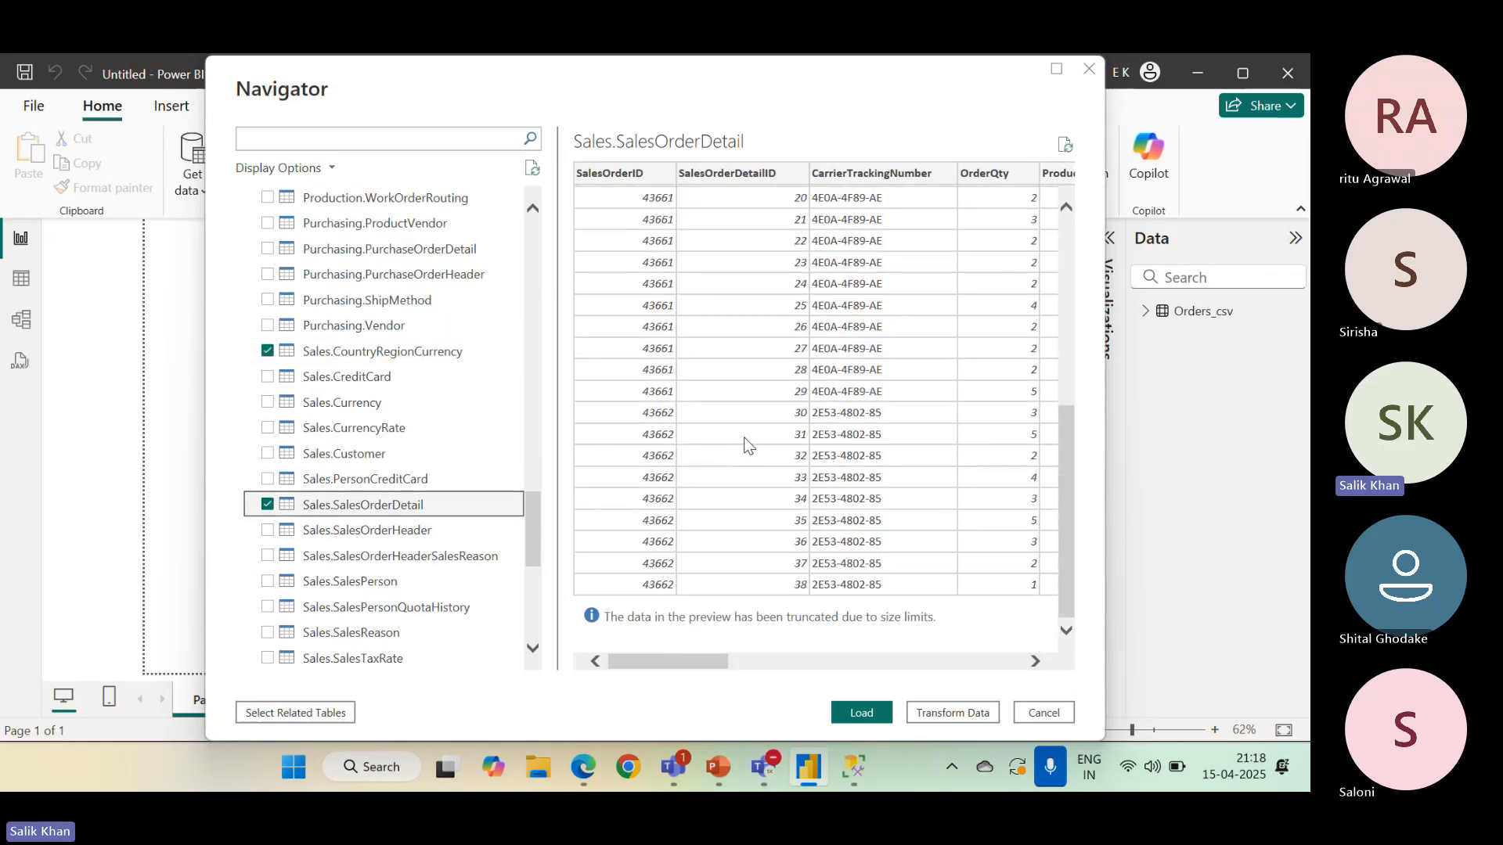
scroll(742, 439, "up", 5)
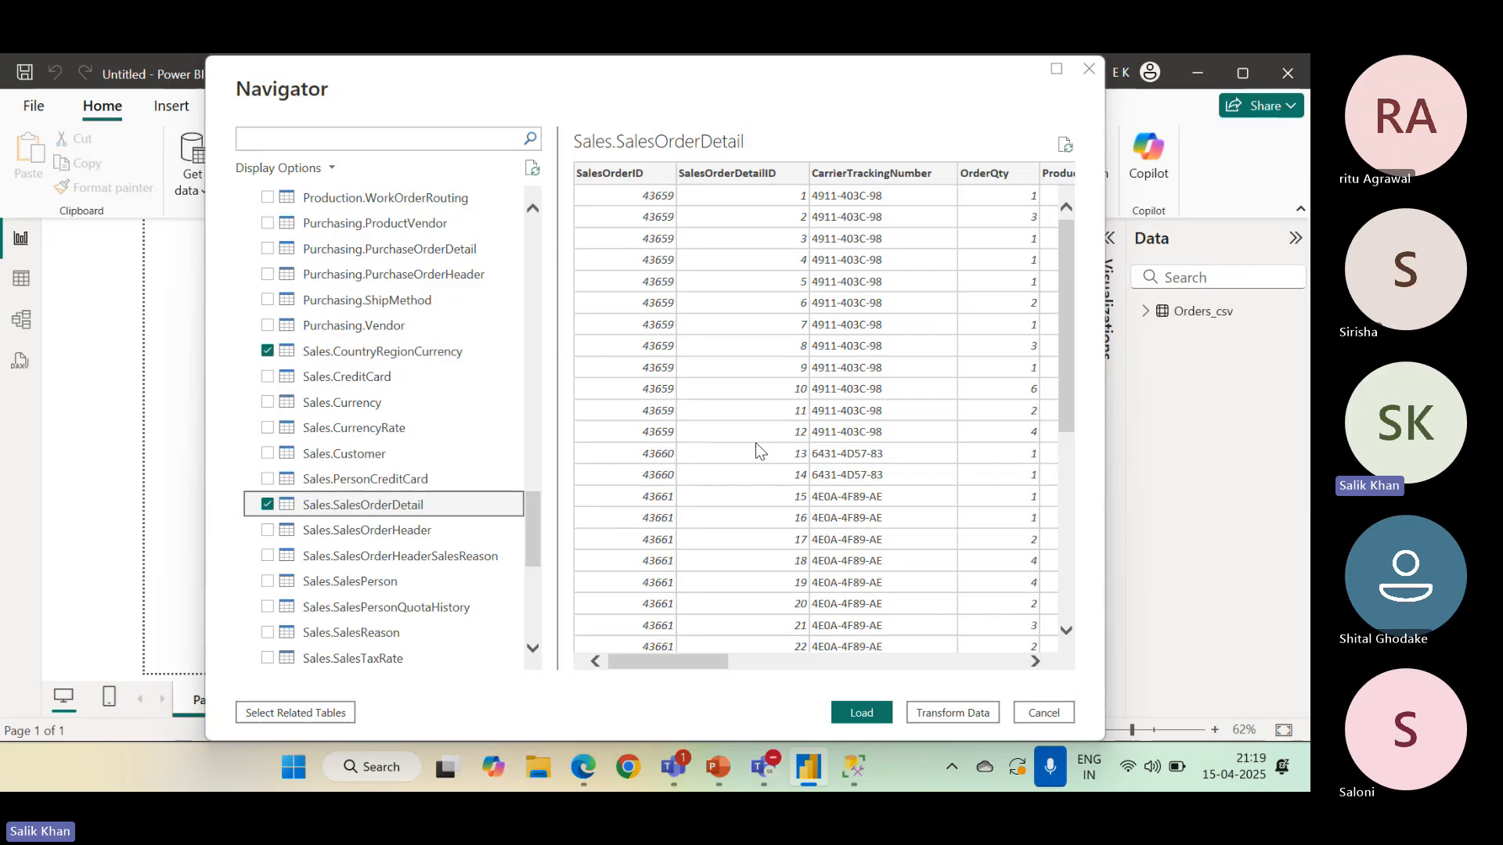
Load the three selected tables directly into the model and check each one among the report's data tables
left_click(862, 713)
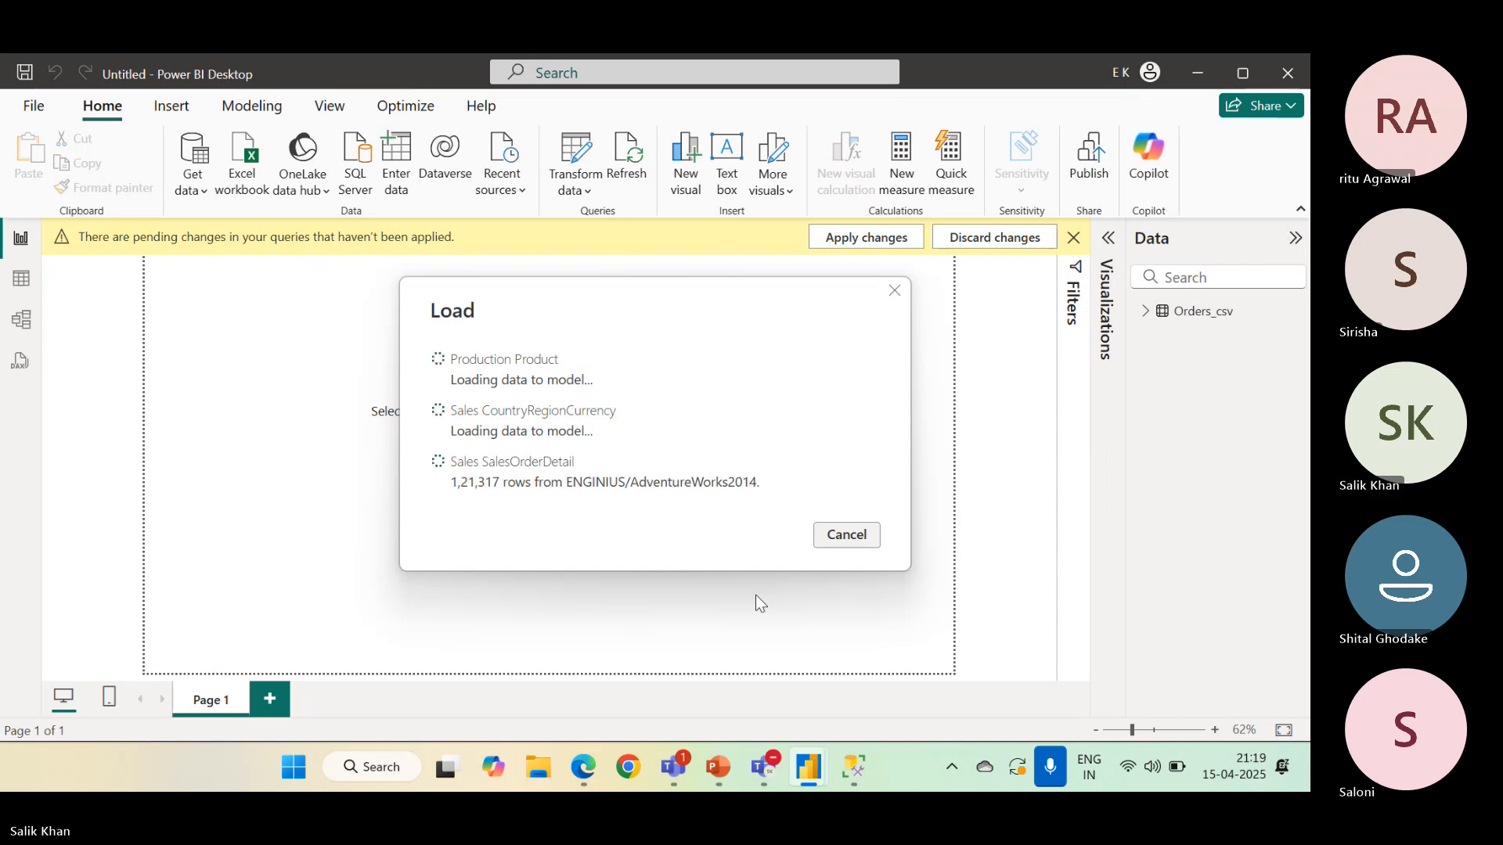
mouse_move(841, 773)
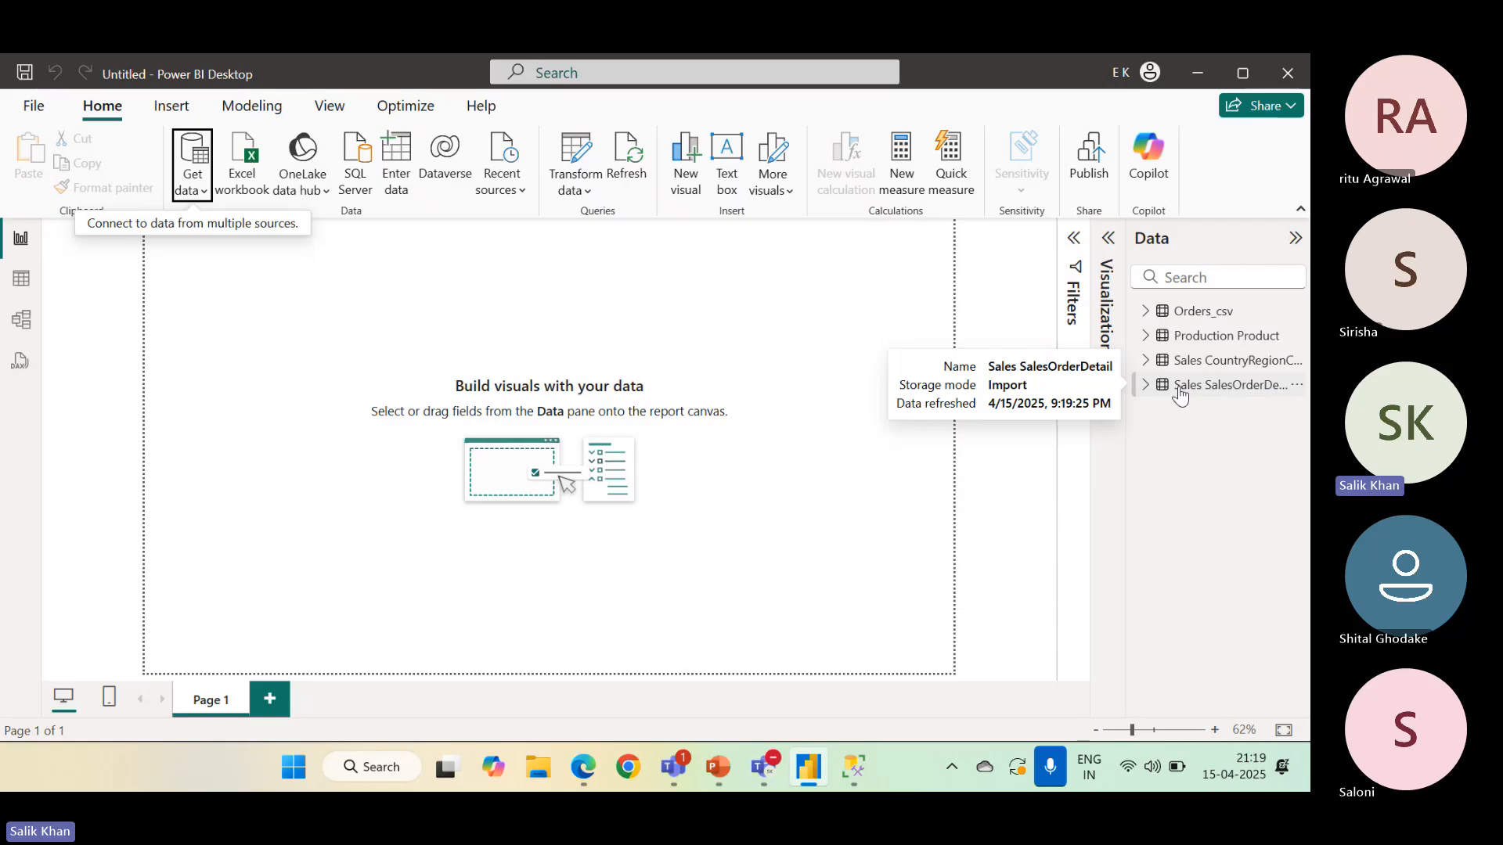
left_click(1192, 338)
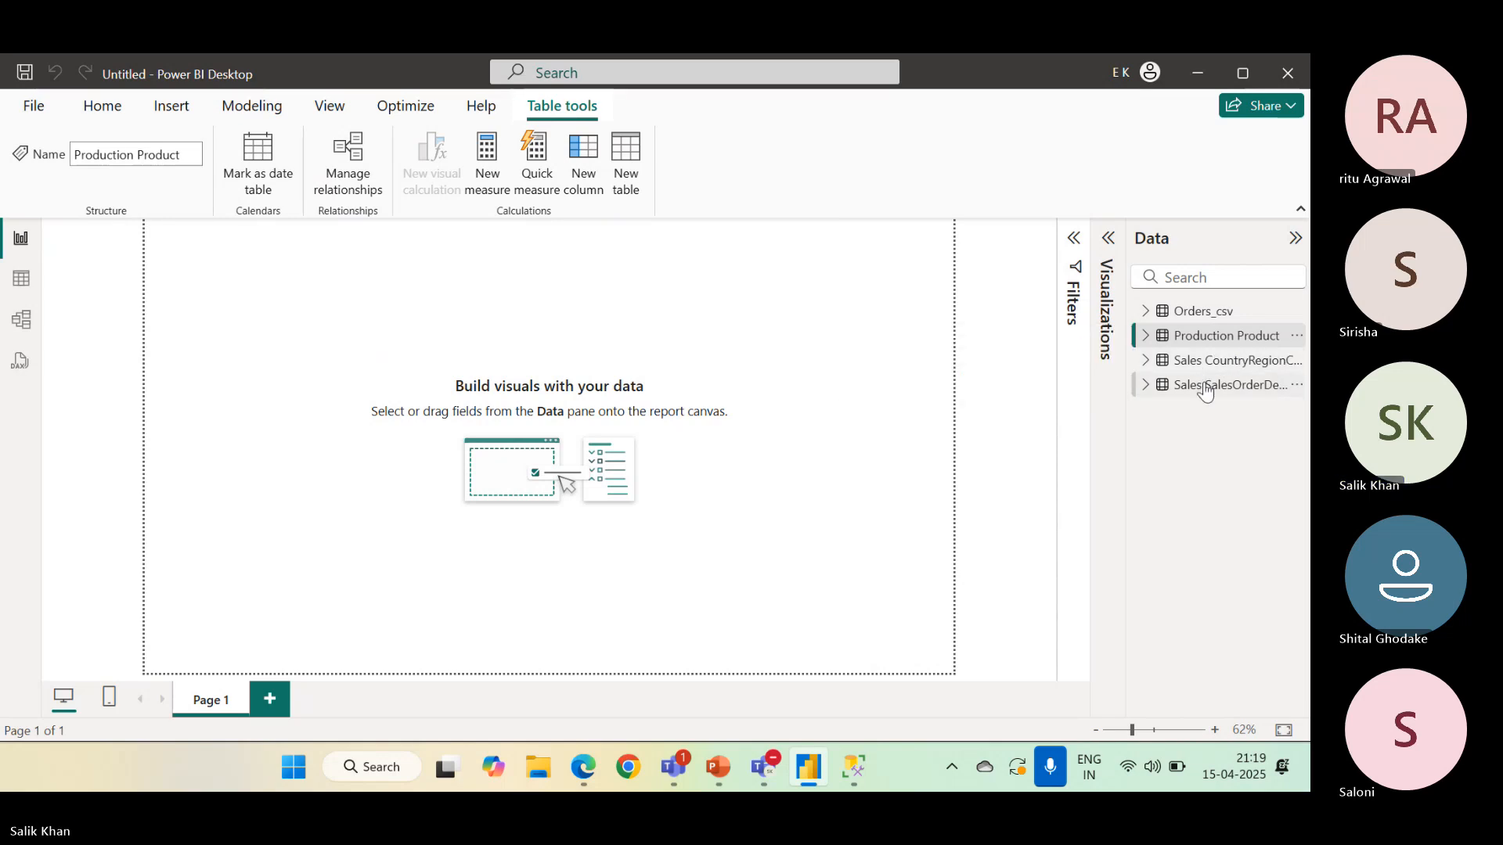
left_click(1205, 391)
left_click(1217, 360)
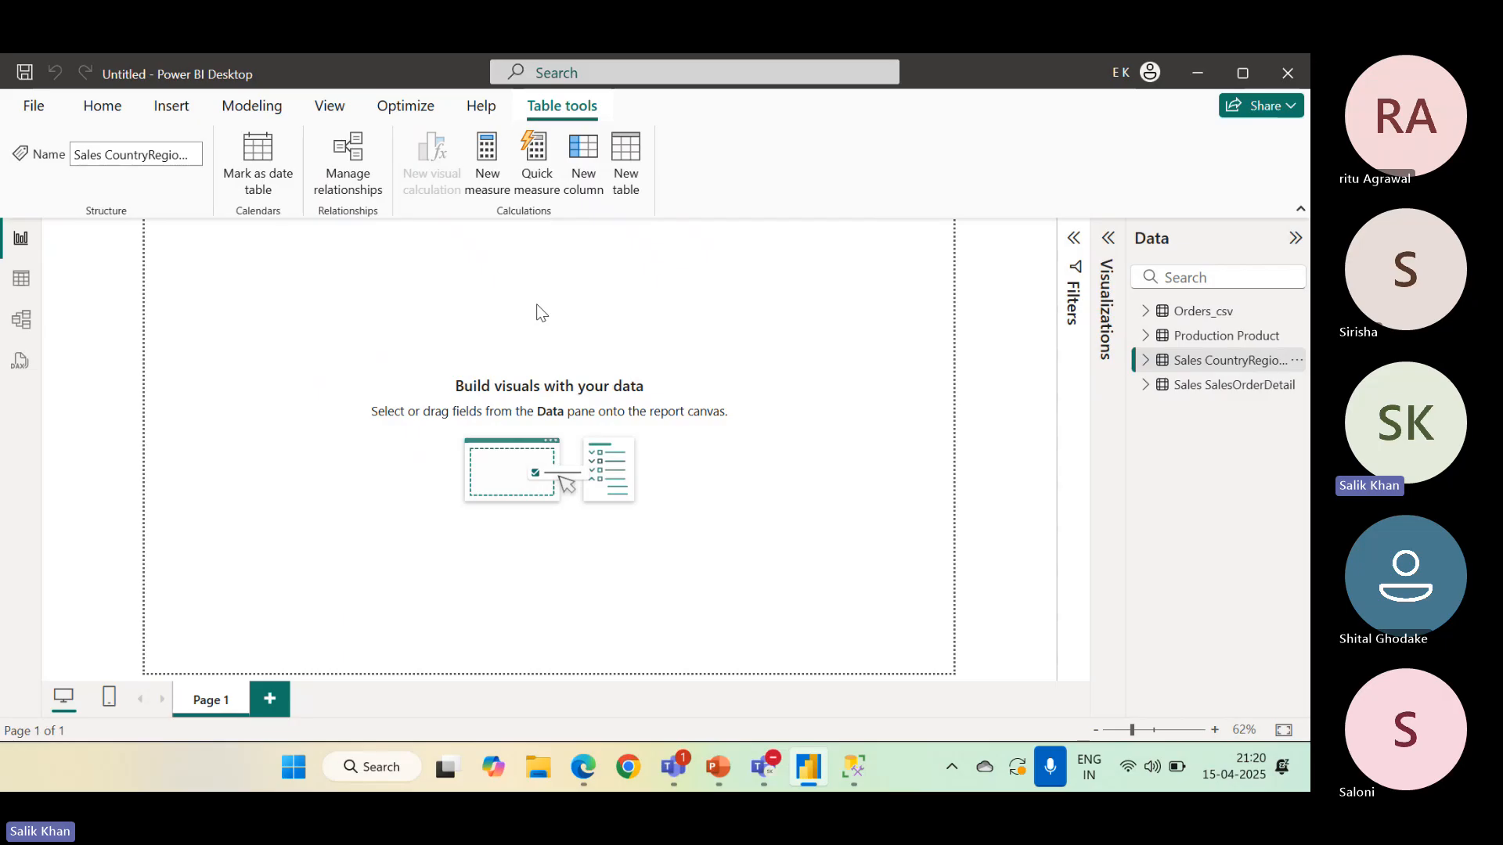
Switch to Table view and examine the rows of Production Product, Sales SalesOrderDetail and Sales CountryRegionCurrency
left_click(22, 280)
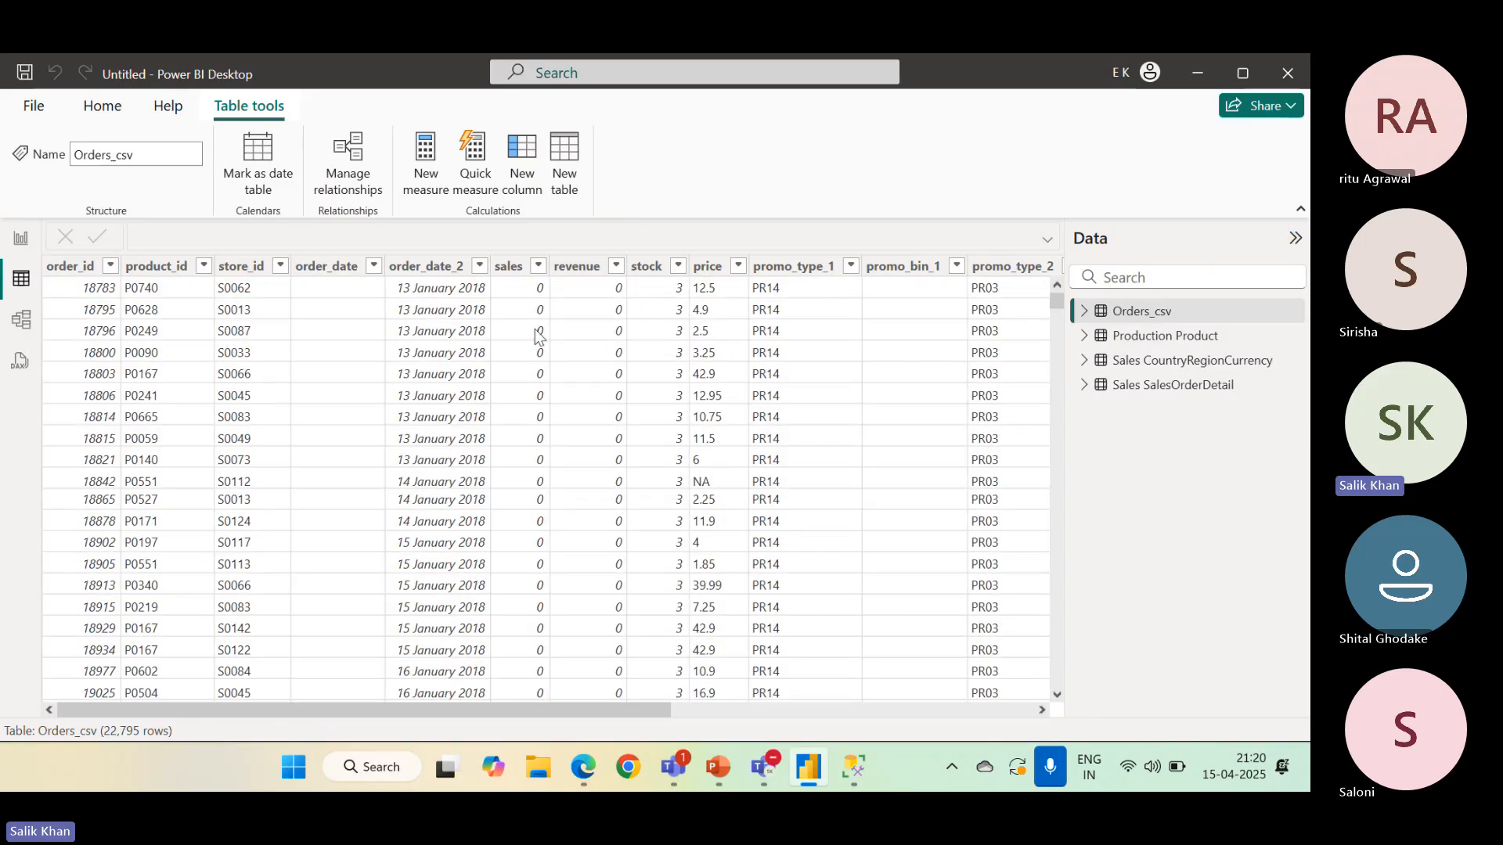
left_click(1147, 337)
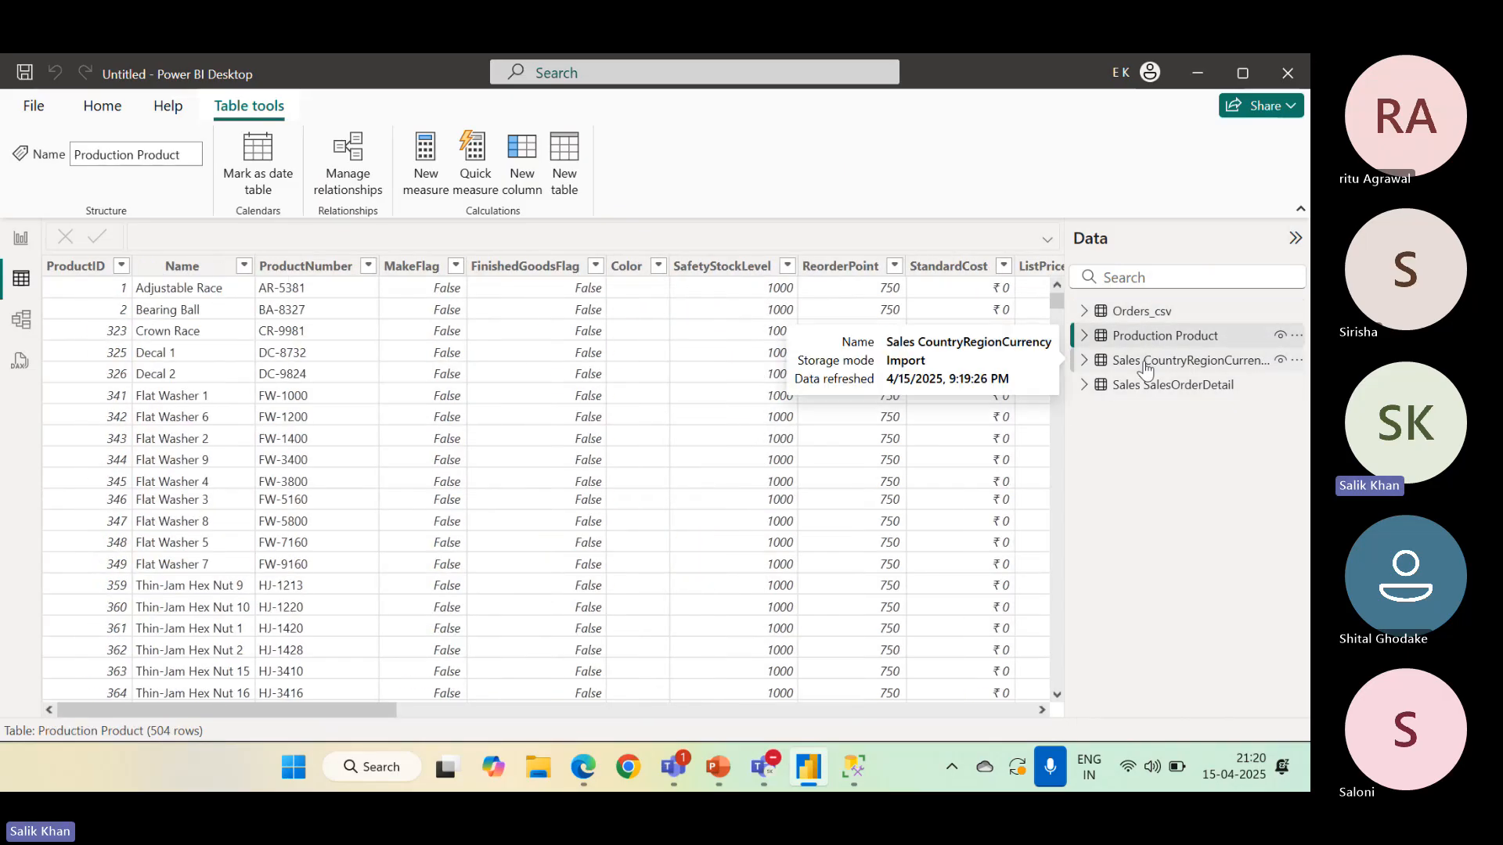
left_click(1145, 362)
left_click(1149, 387)
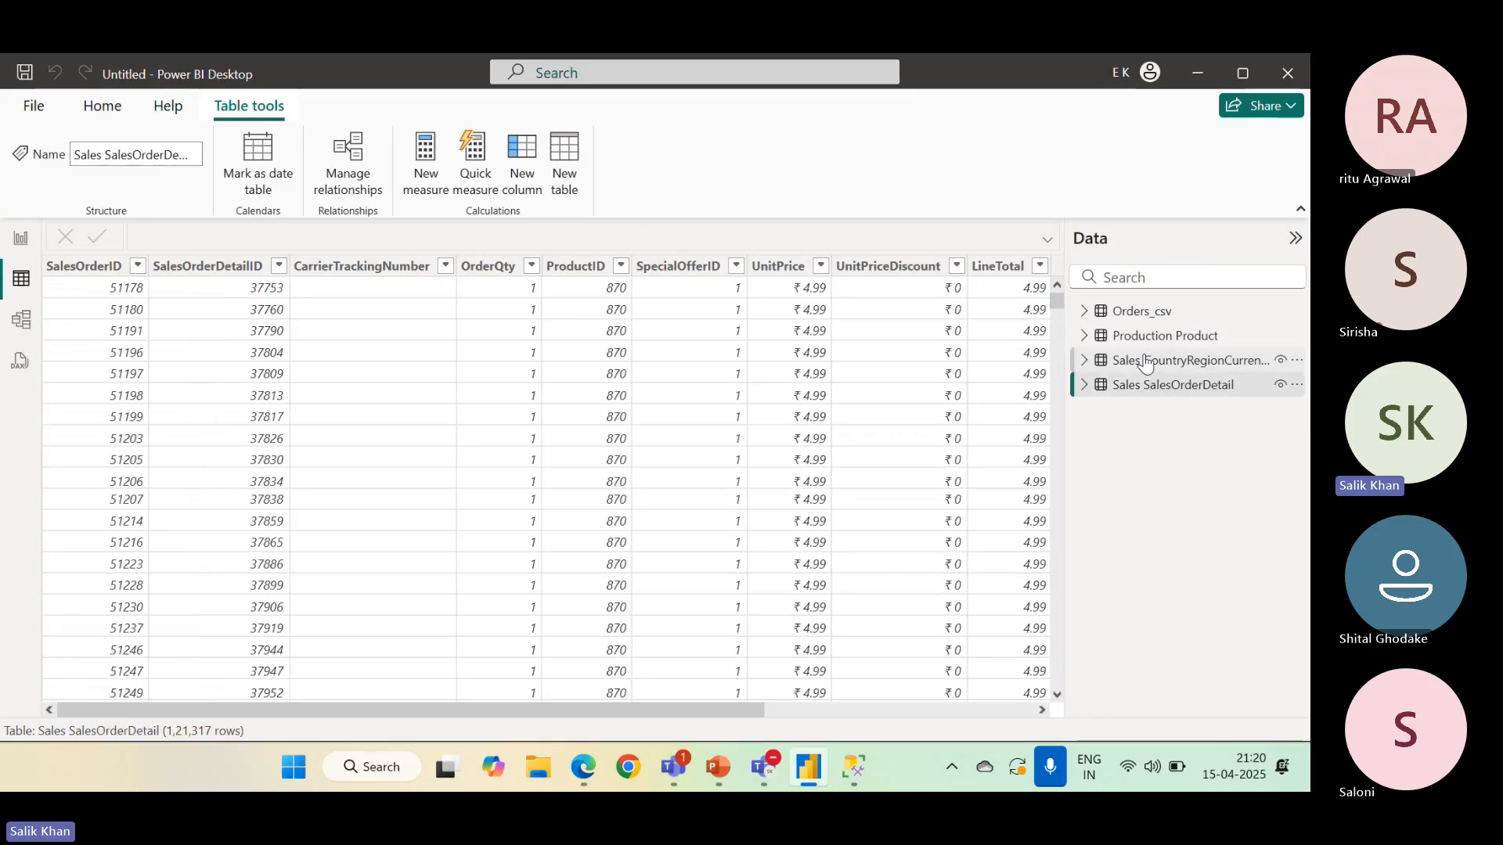
left_click(1146, 362)
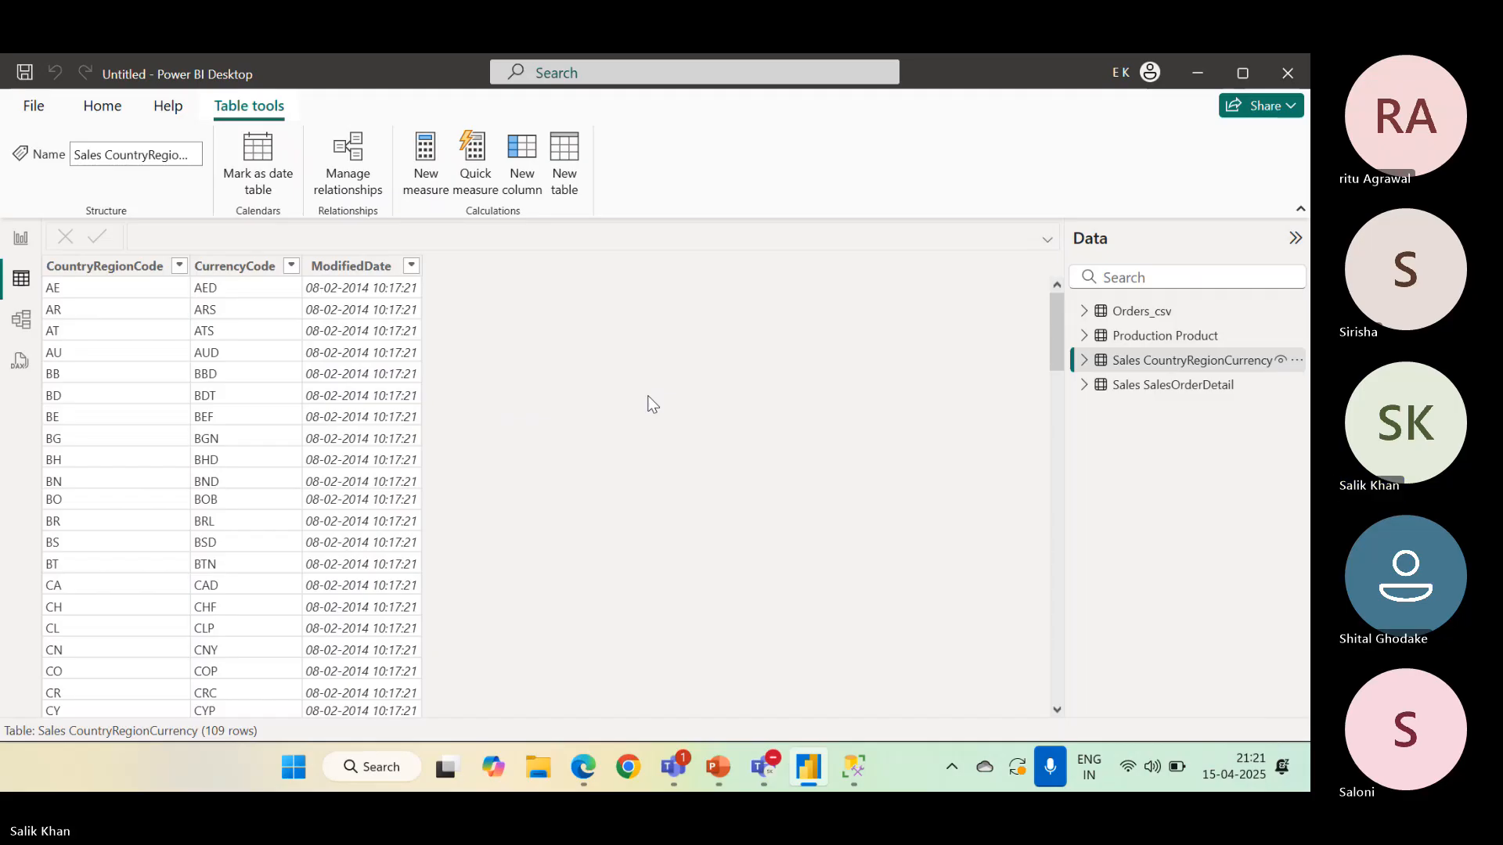
Switch to the Teams window of the Power BI Demo Session to check the meeting, and minimize it again
mouse_move(769, 778)
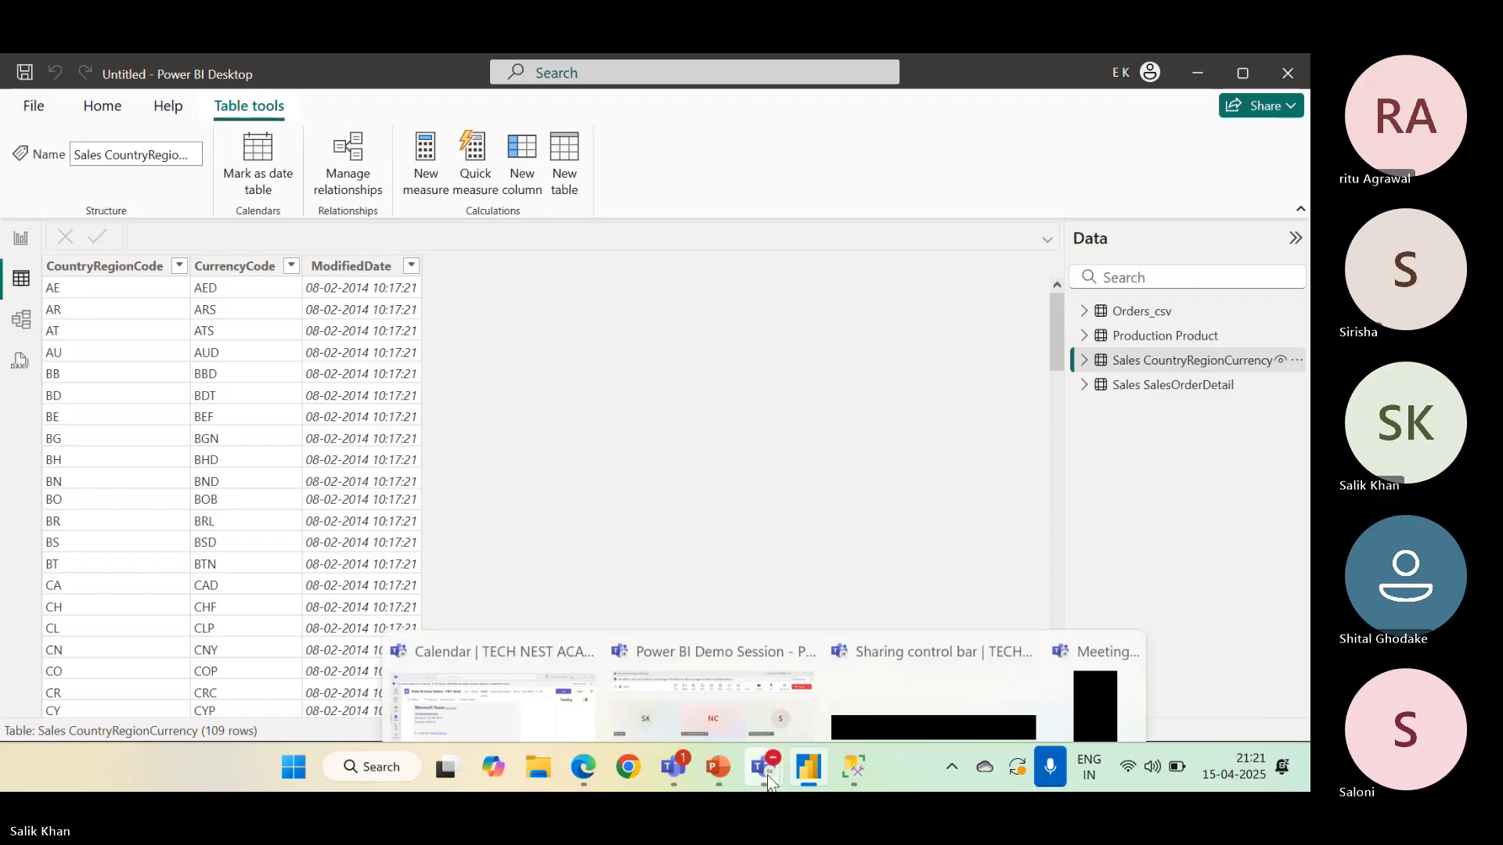
left_click(735, 635)
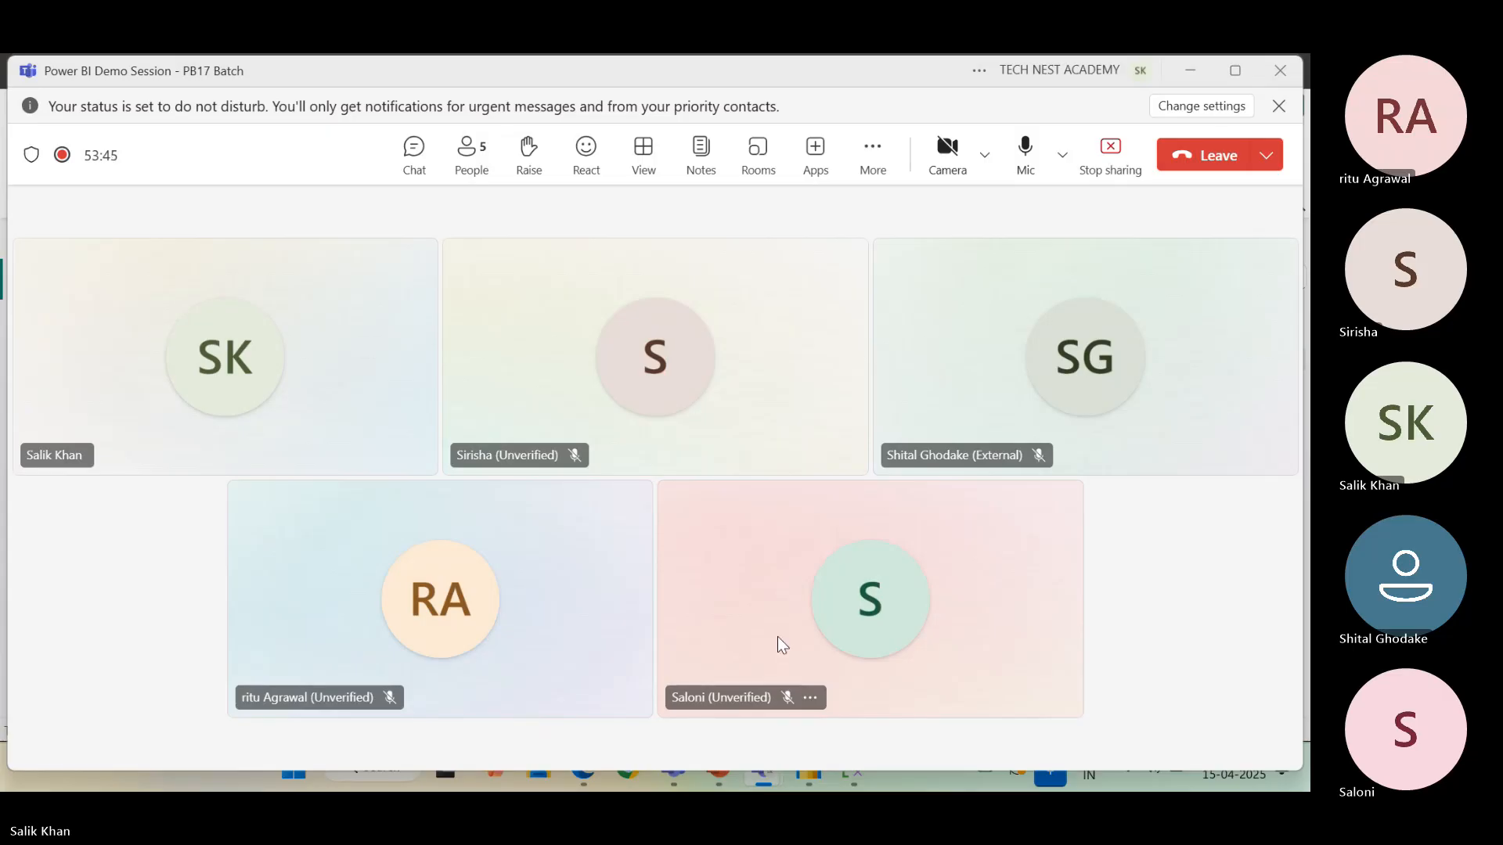
left_click(1190, 70)
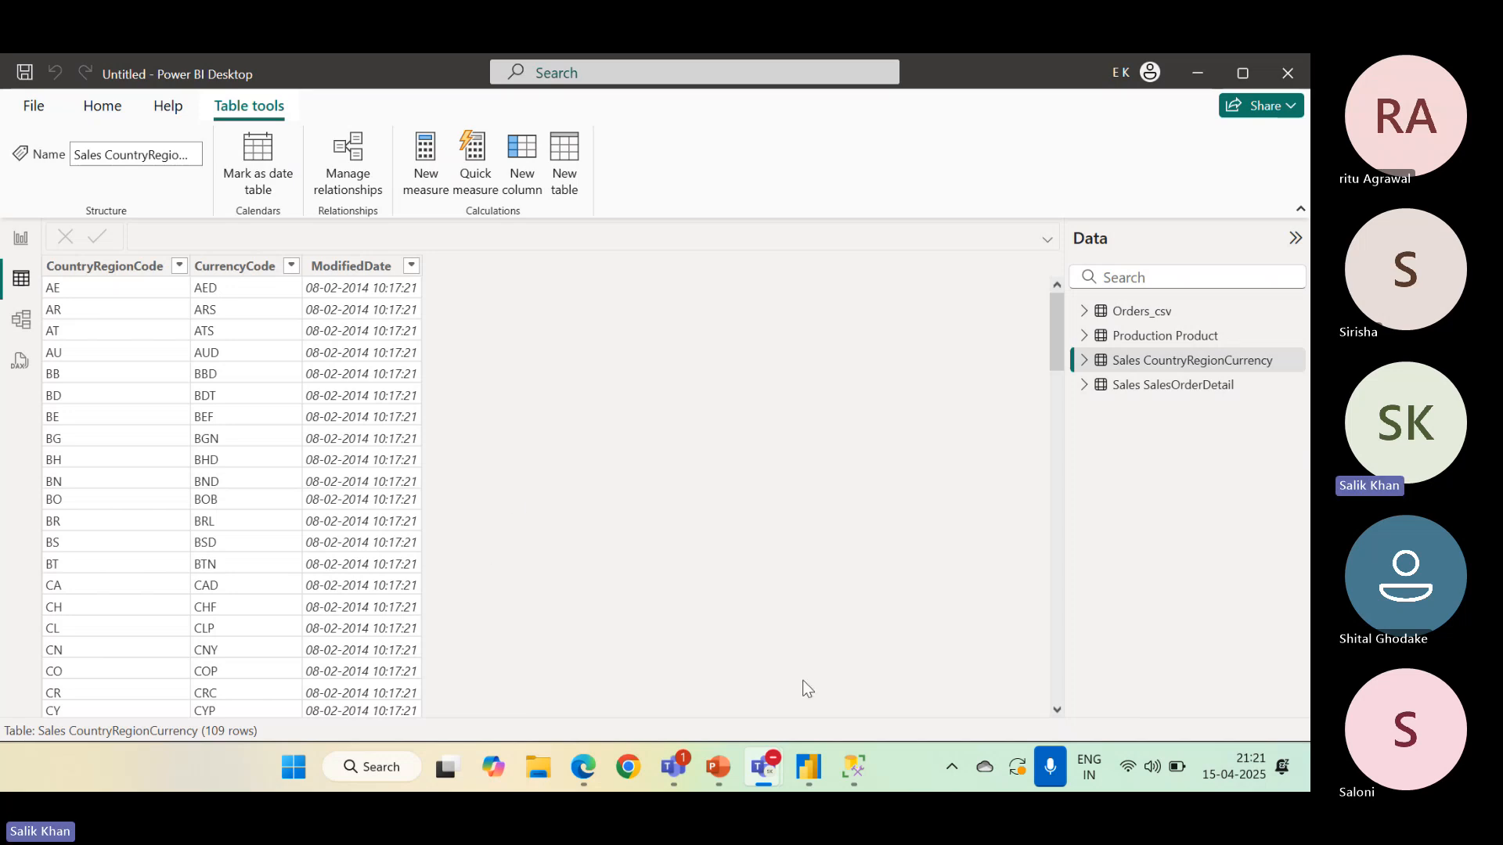
Examine all columns of the Sales SalesOrderDetail table, from SalesOrderID through ModifiedDate
left_click(1161, 395)
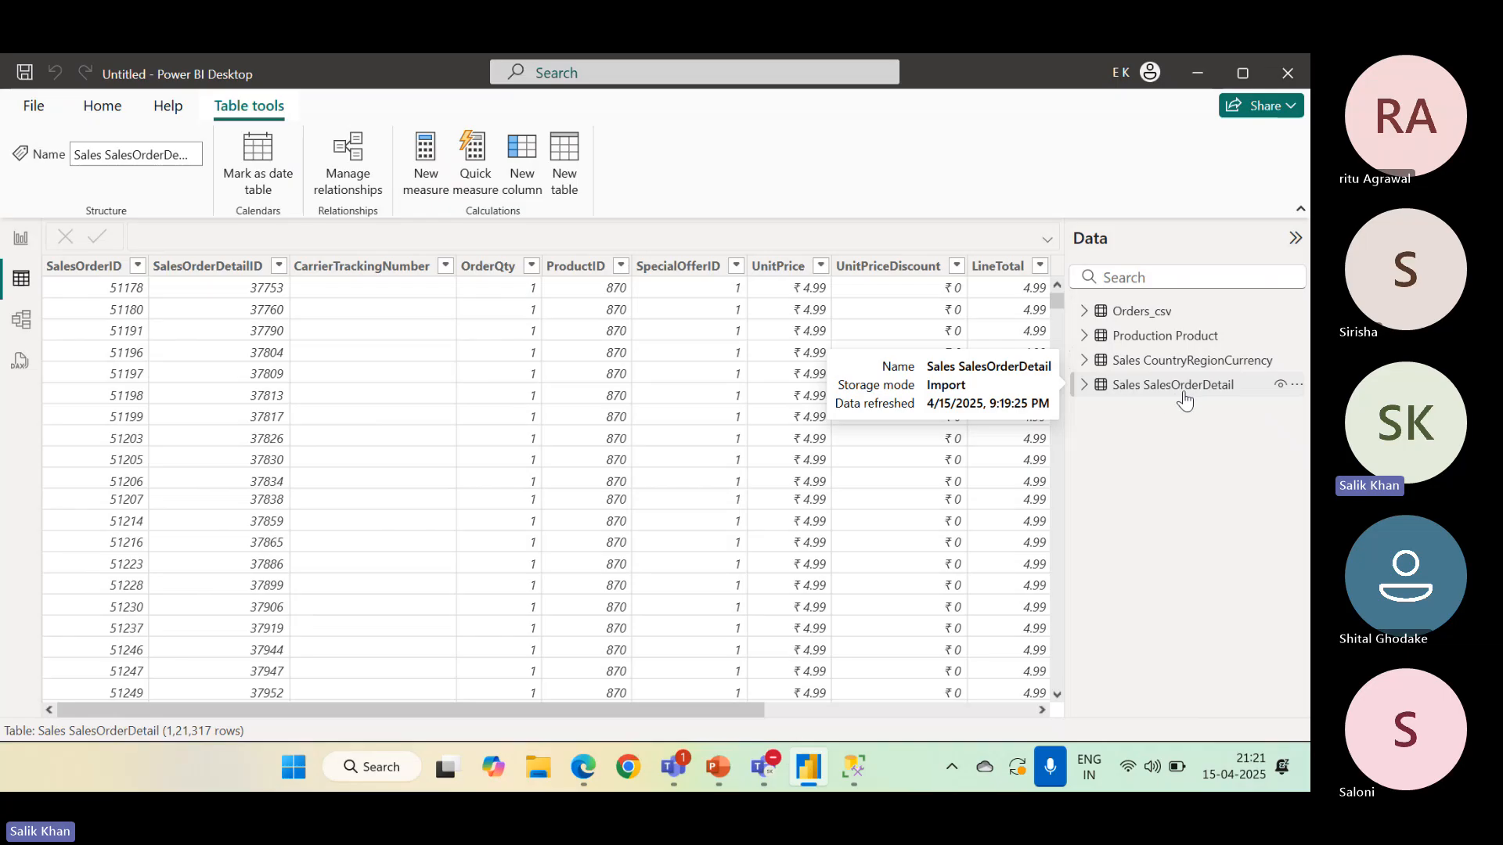
left_click_drag(457, 715, 740, 727)
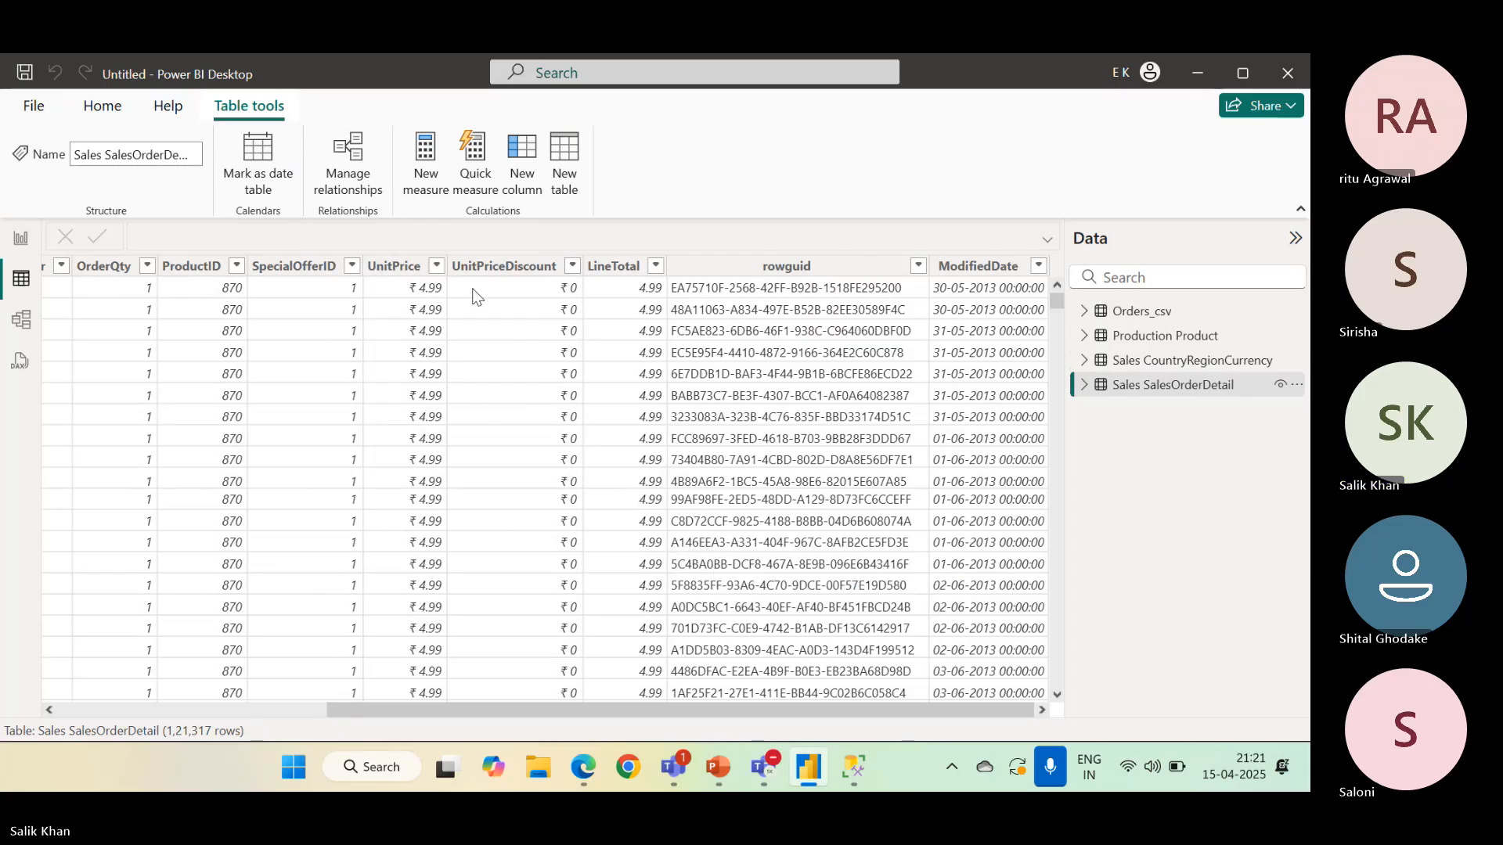
left_click_drag(625, 712, 320, 667)
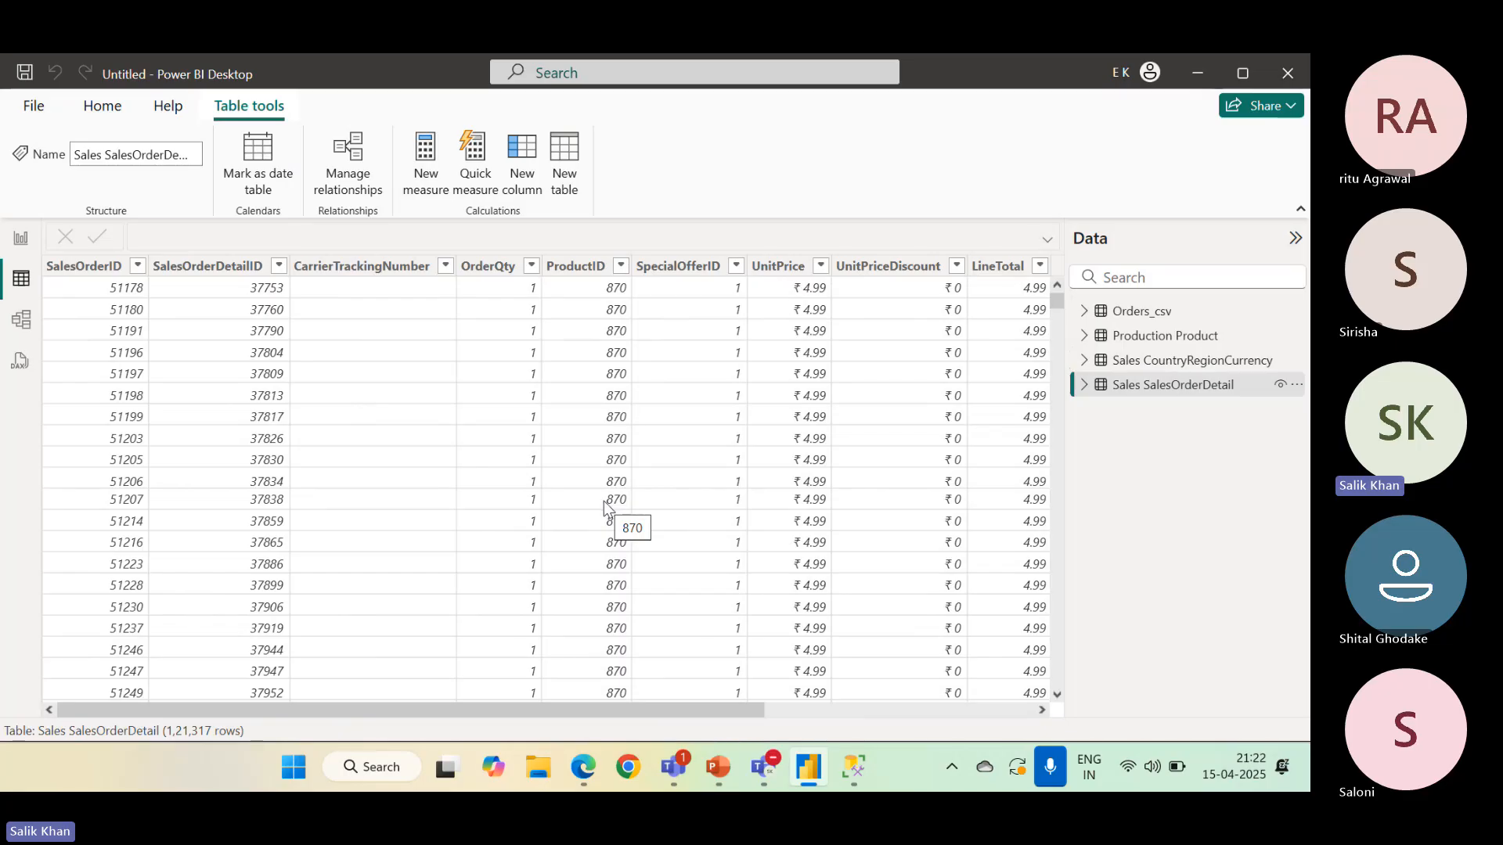
Review the distinct values in the OrderQty column's filter list and close it without applying a filter
left_click(531, 267)
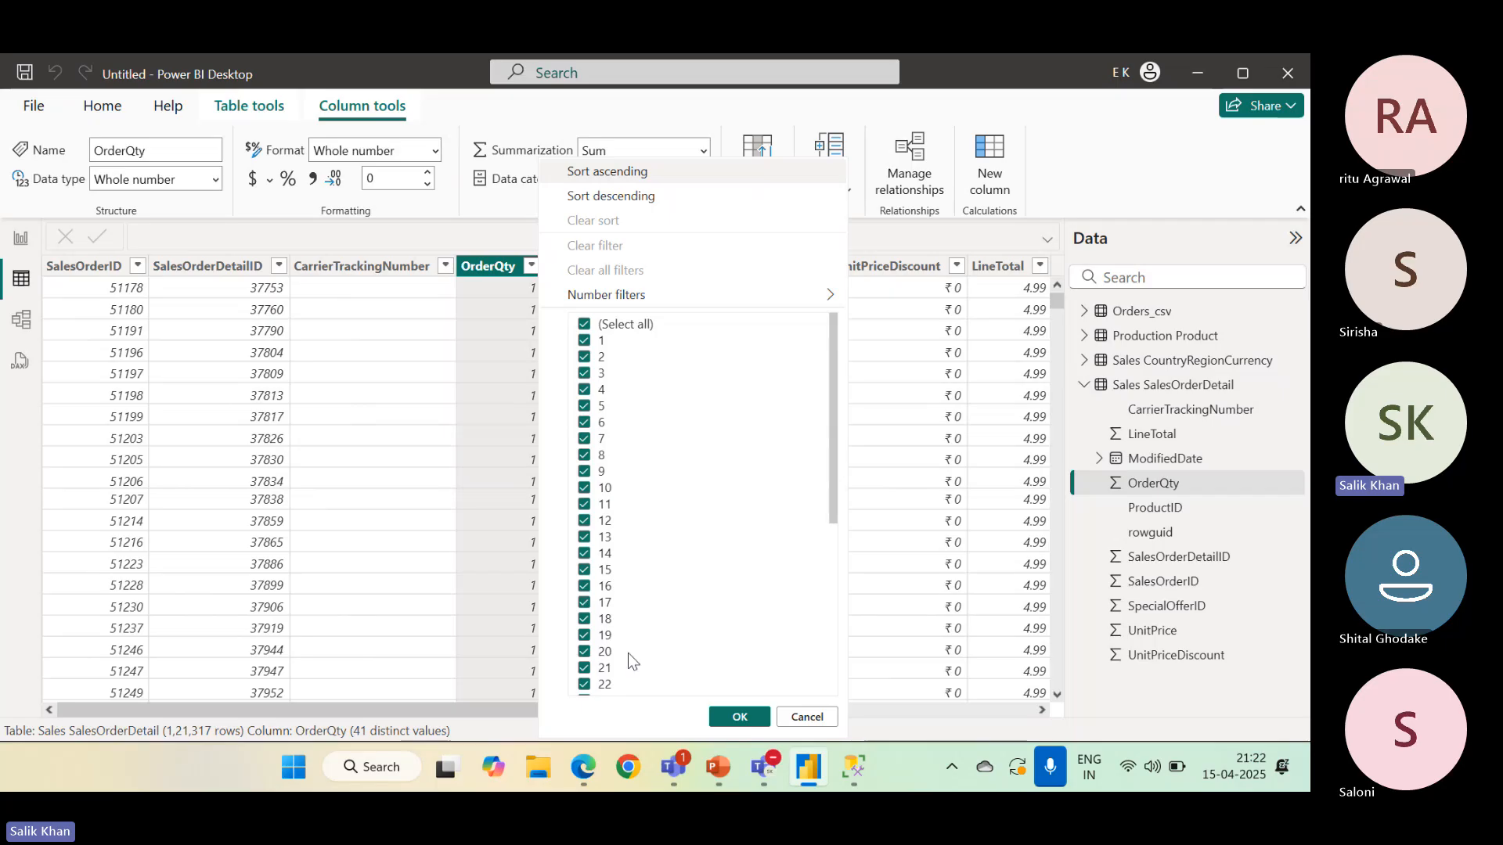
scroll(671, 527, "down", 5)
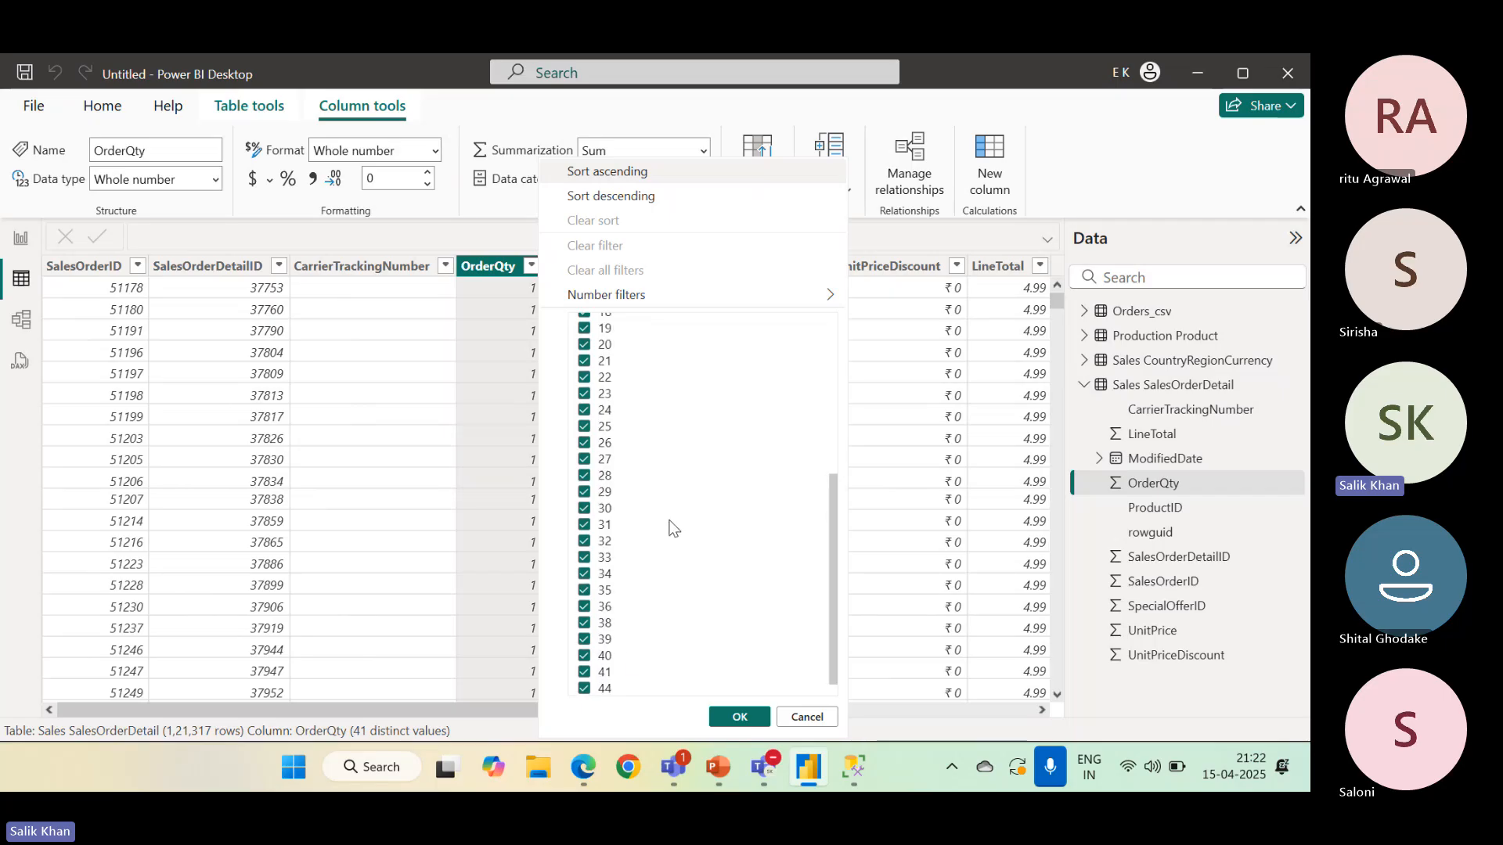
left_click(806, 717)
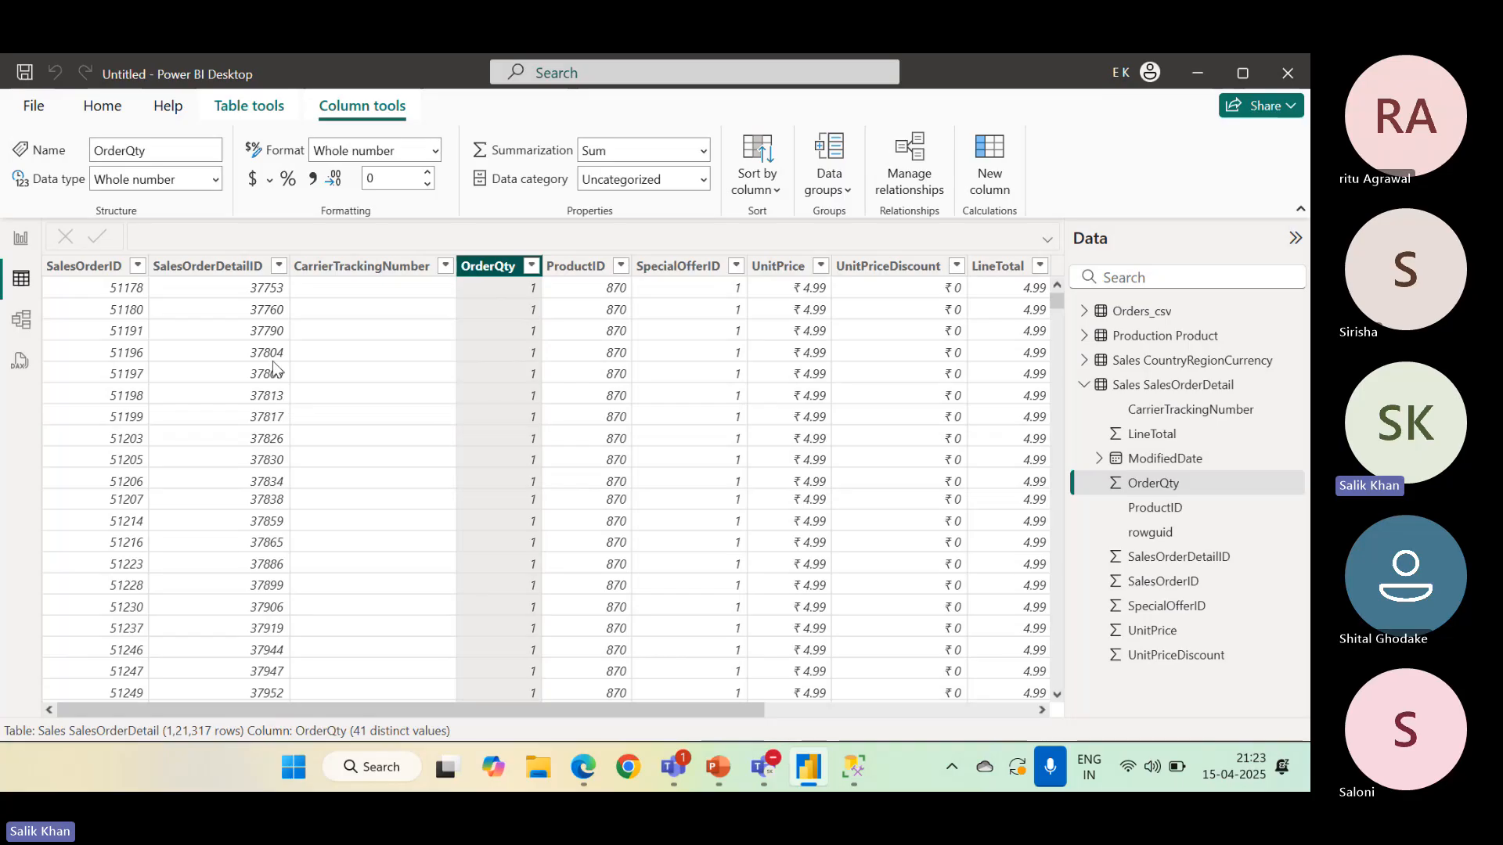
Start a SQL Server import connection to server ENGINIUS and database AdventureWorks2014
left_click(102, 106)
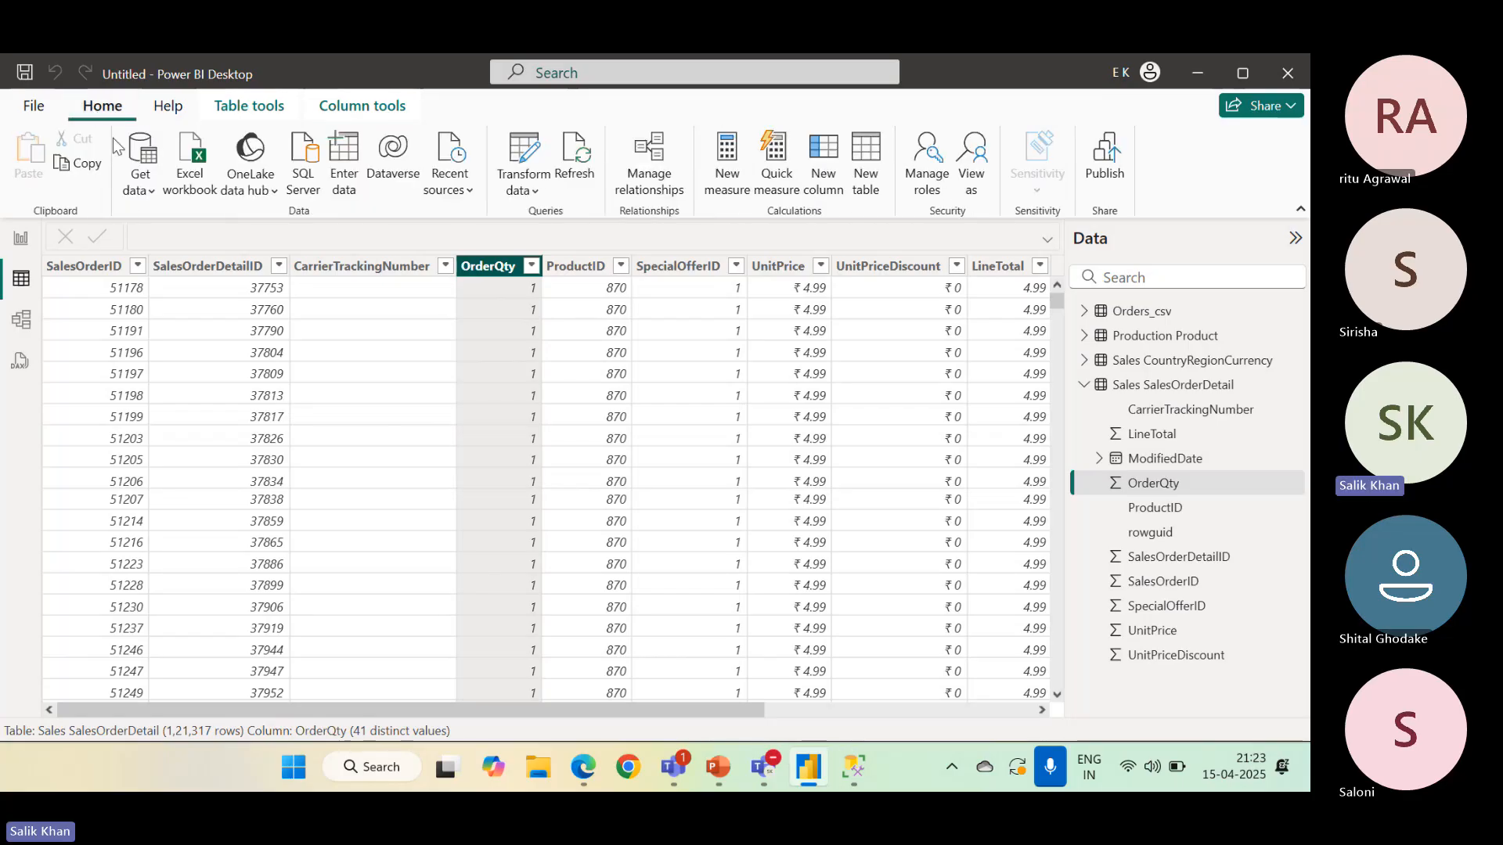
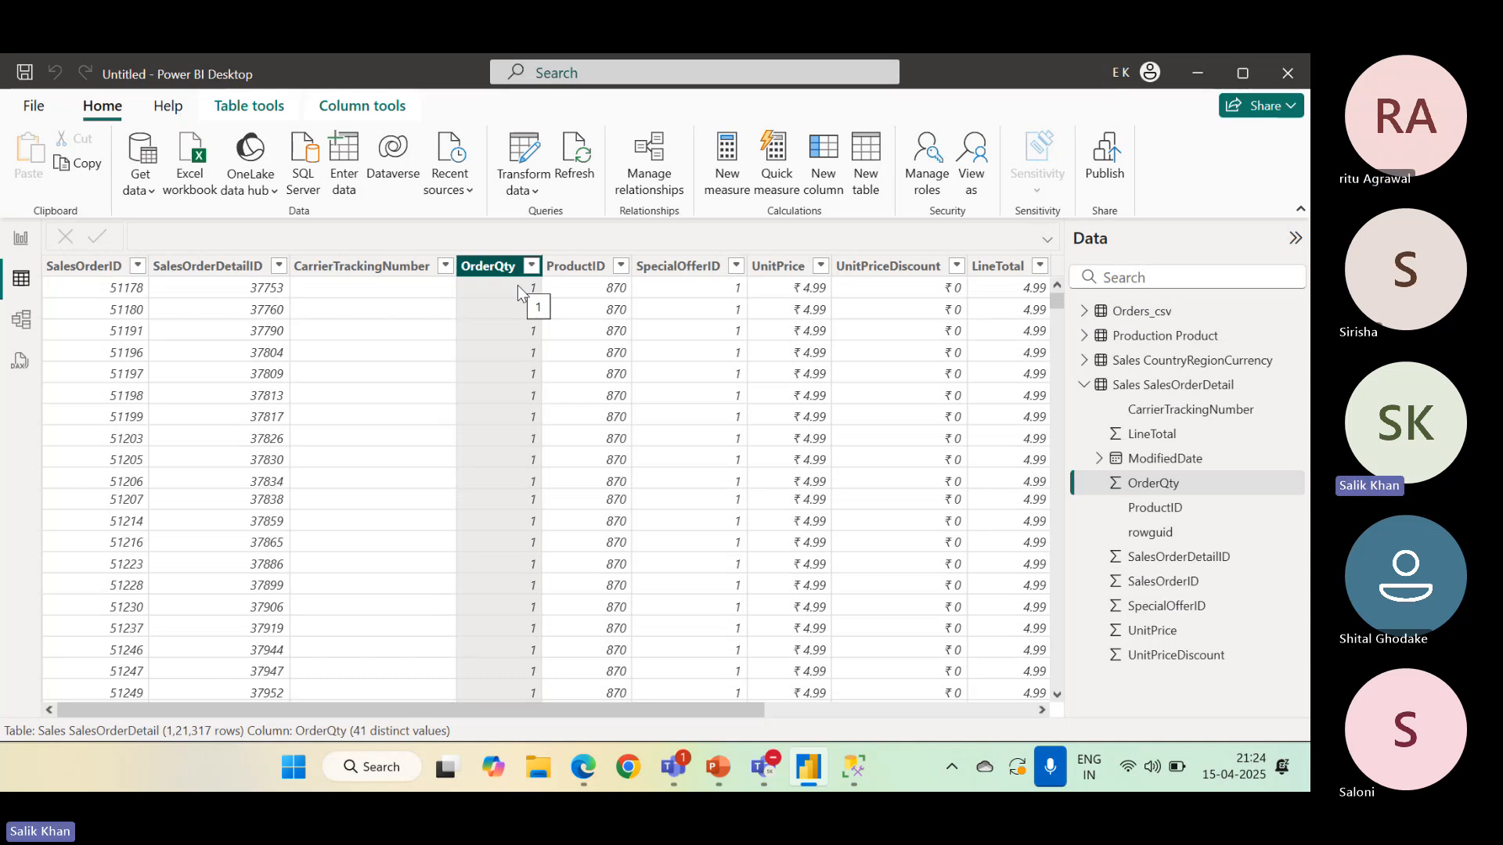
left_click(141, 190)
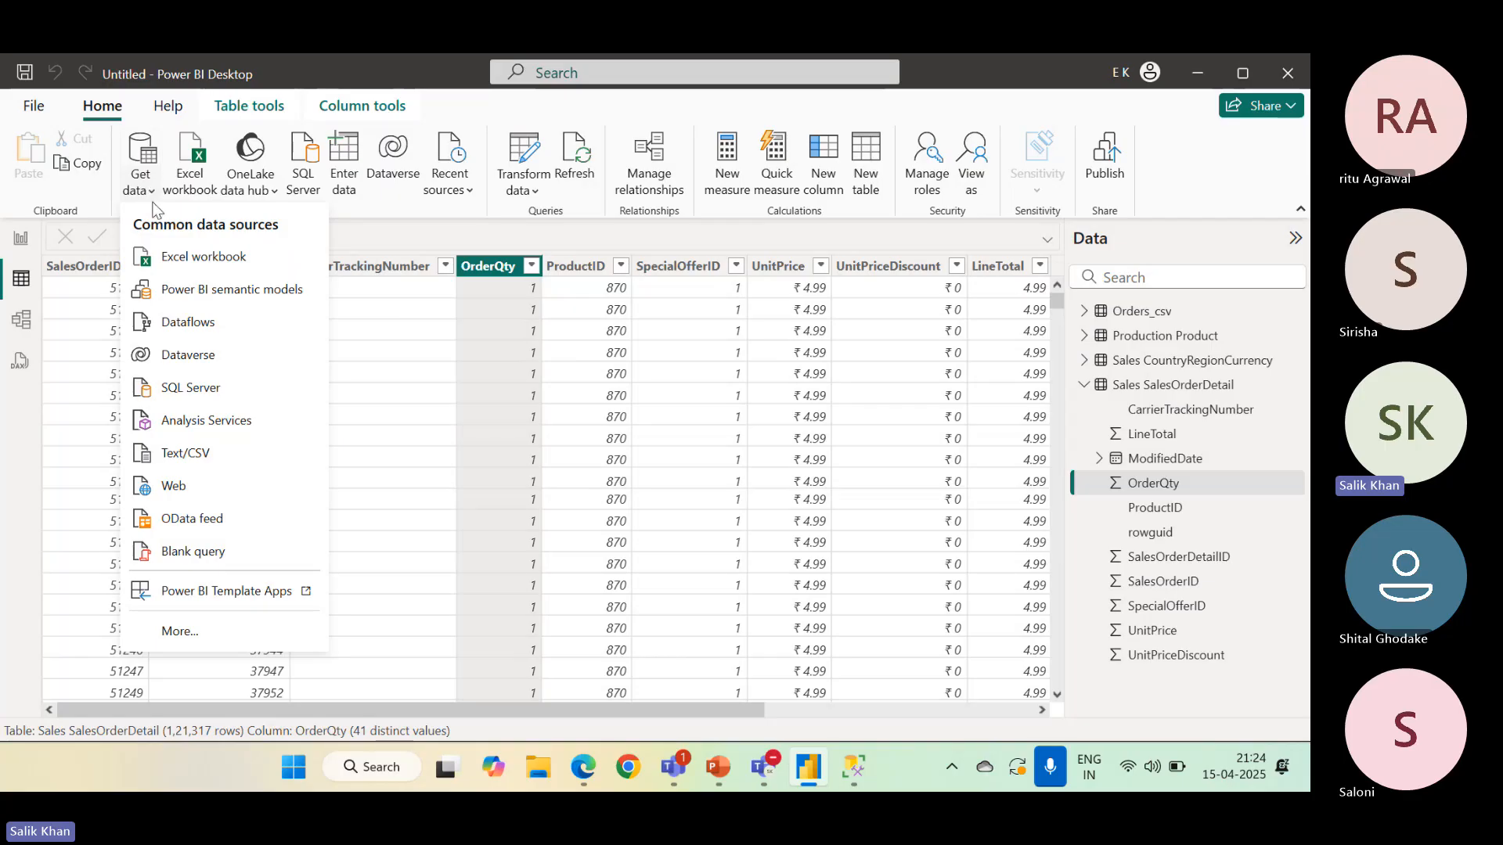
left_click(198, 387)
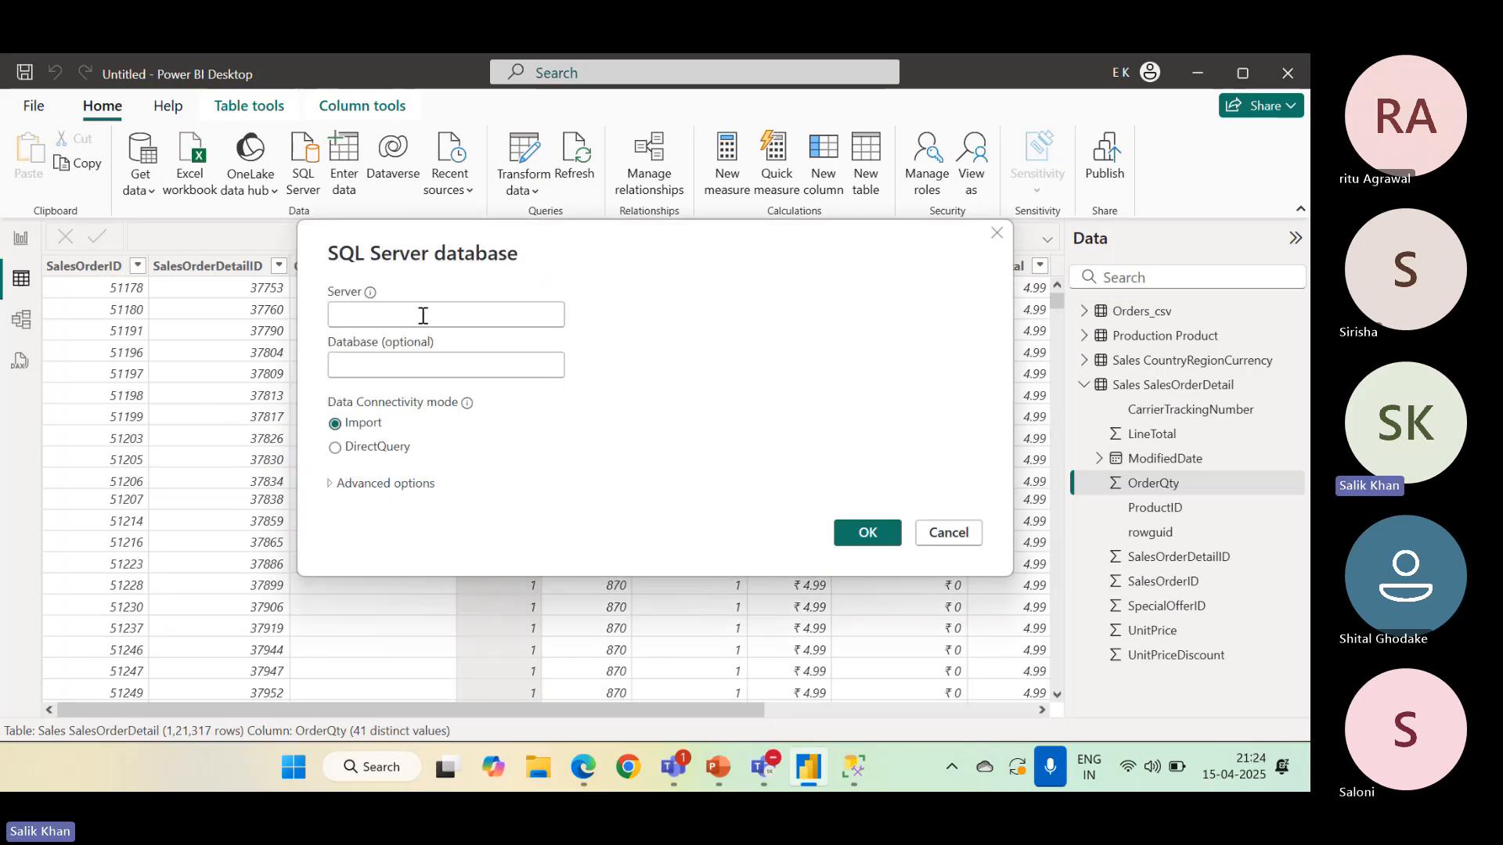
left_click(423, 316)
type("ENGINIUS")
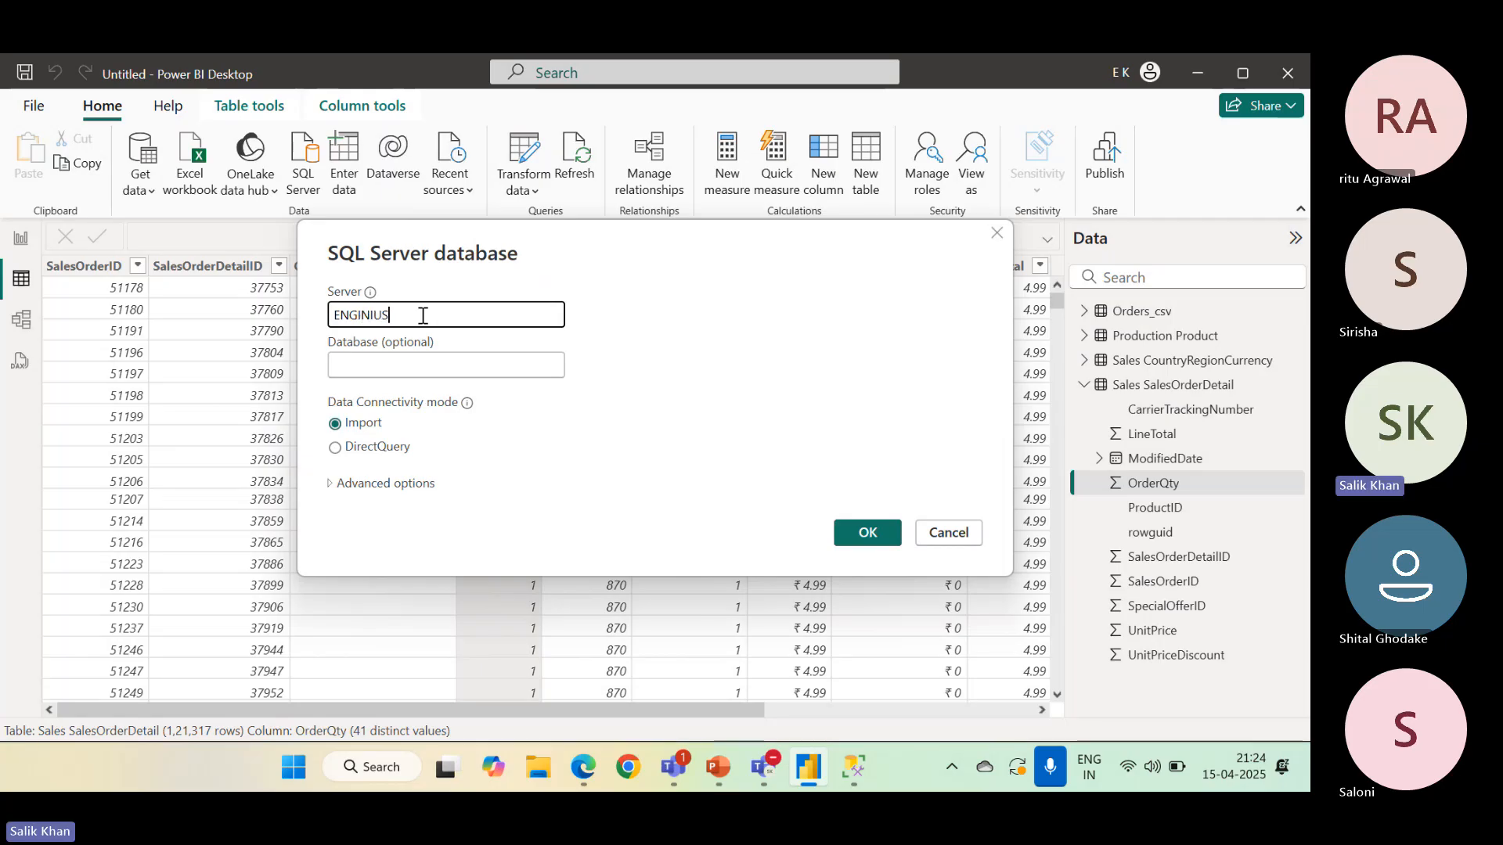
left_click(425, 370)
type("AD")
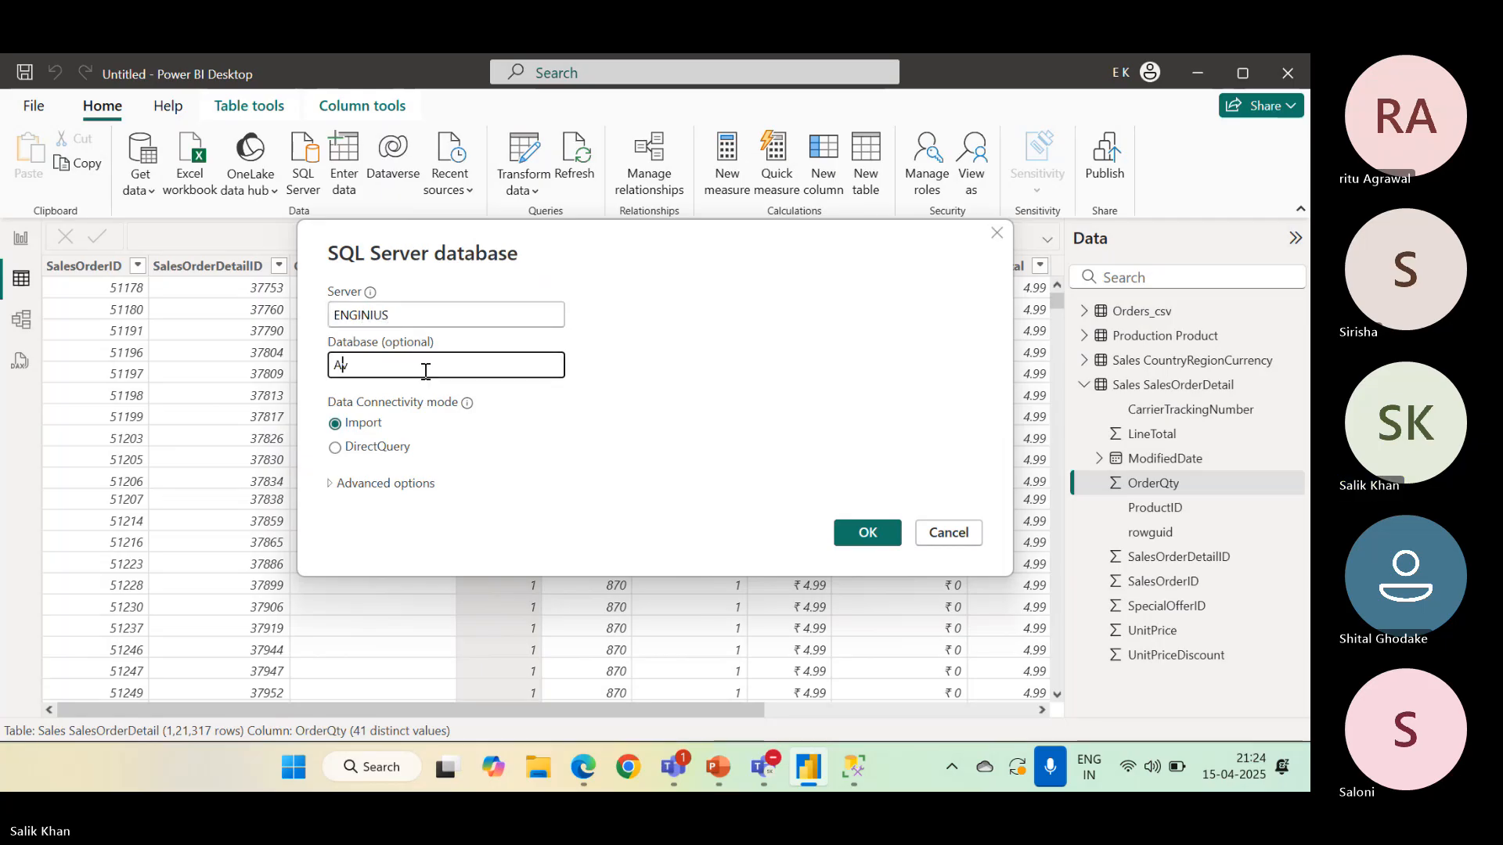
type("dventu")
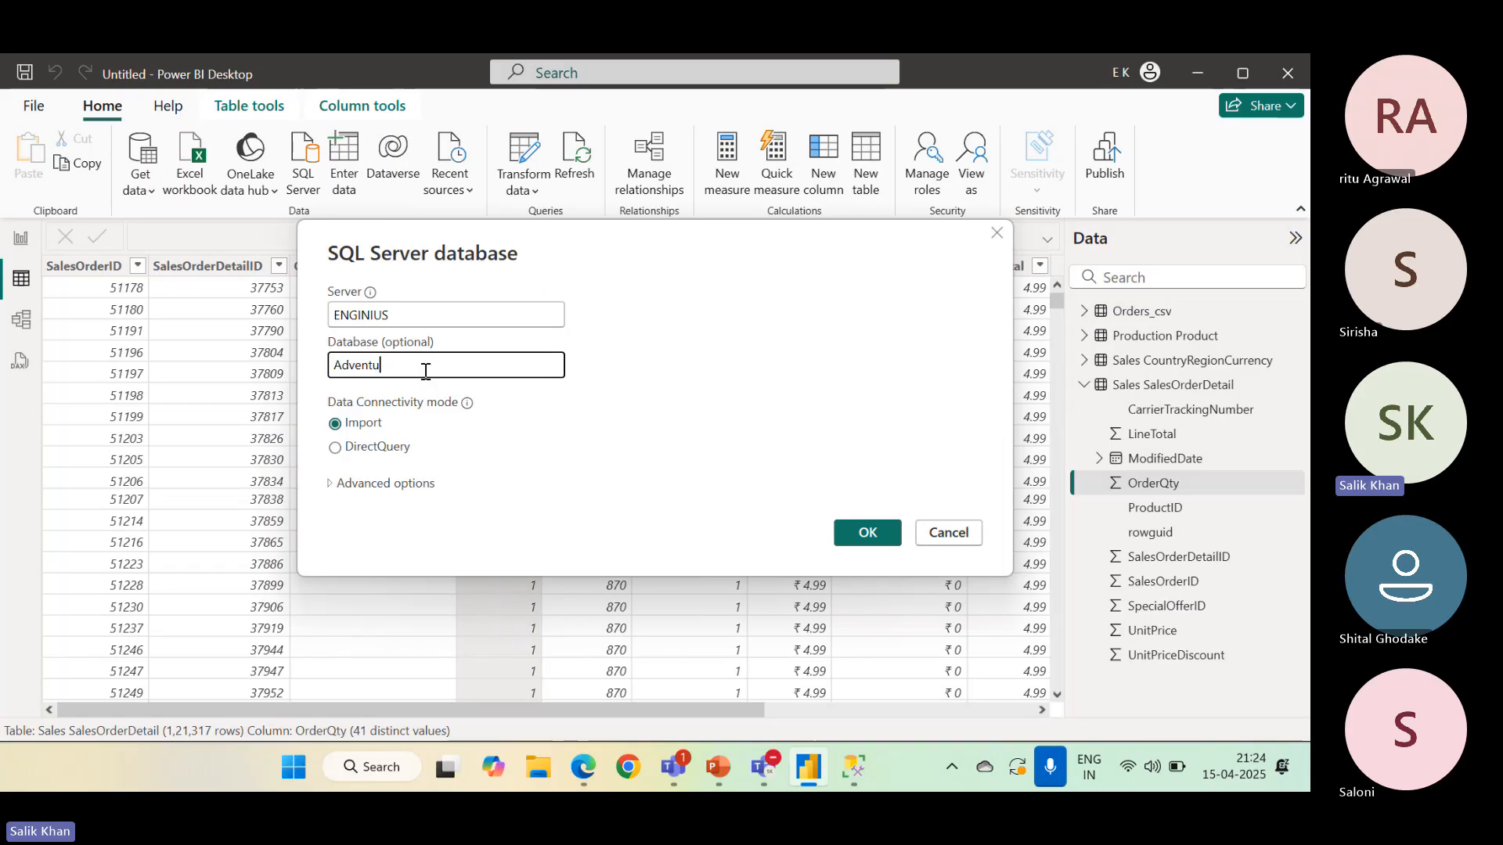
type("re")
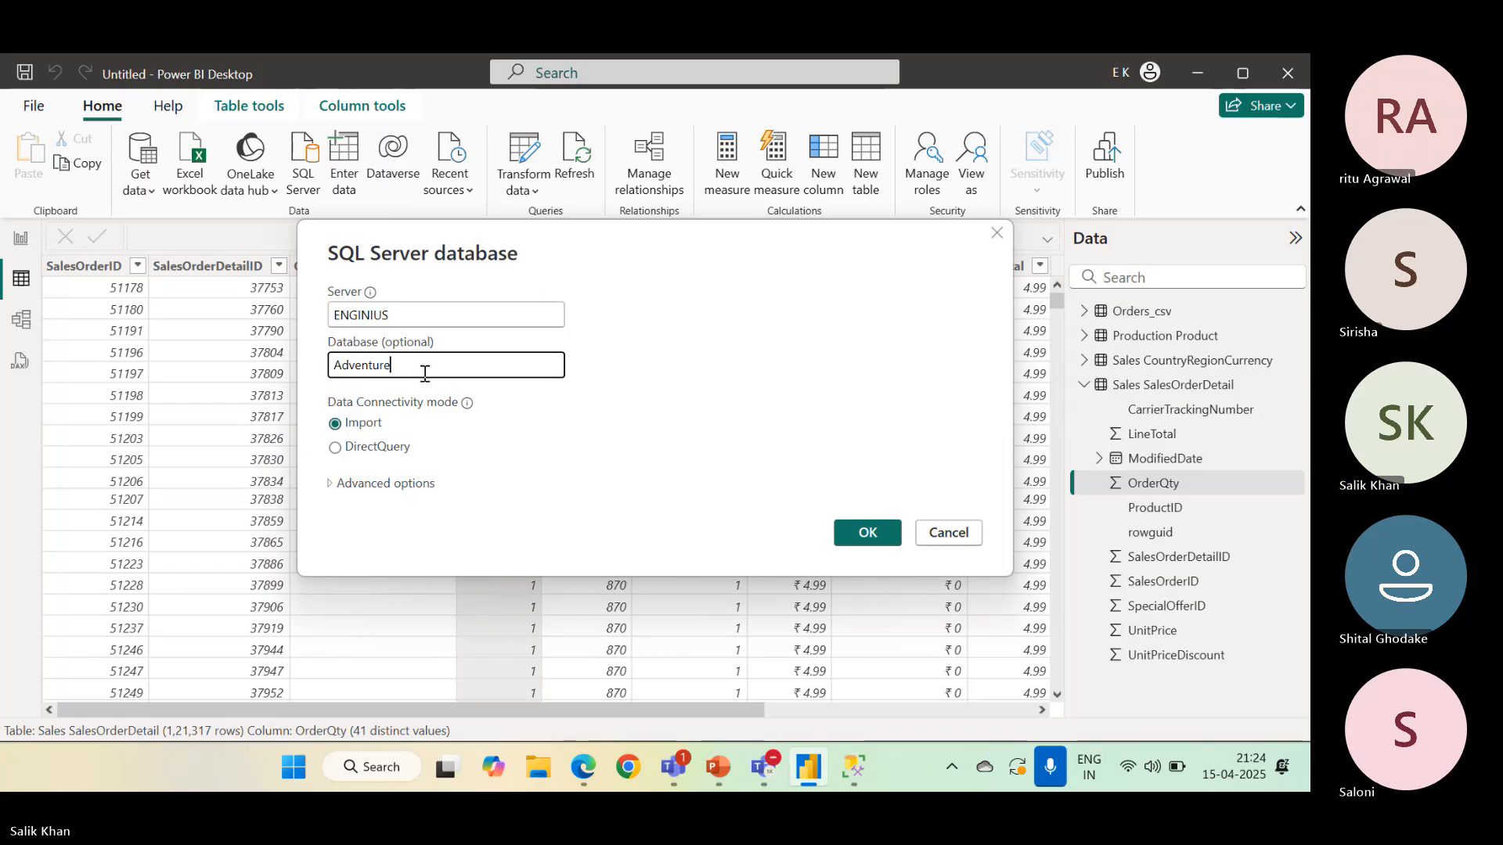
type("Works2014")
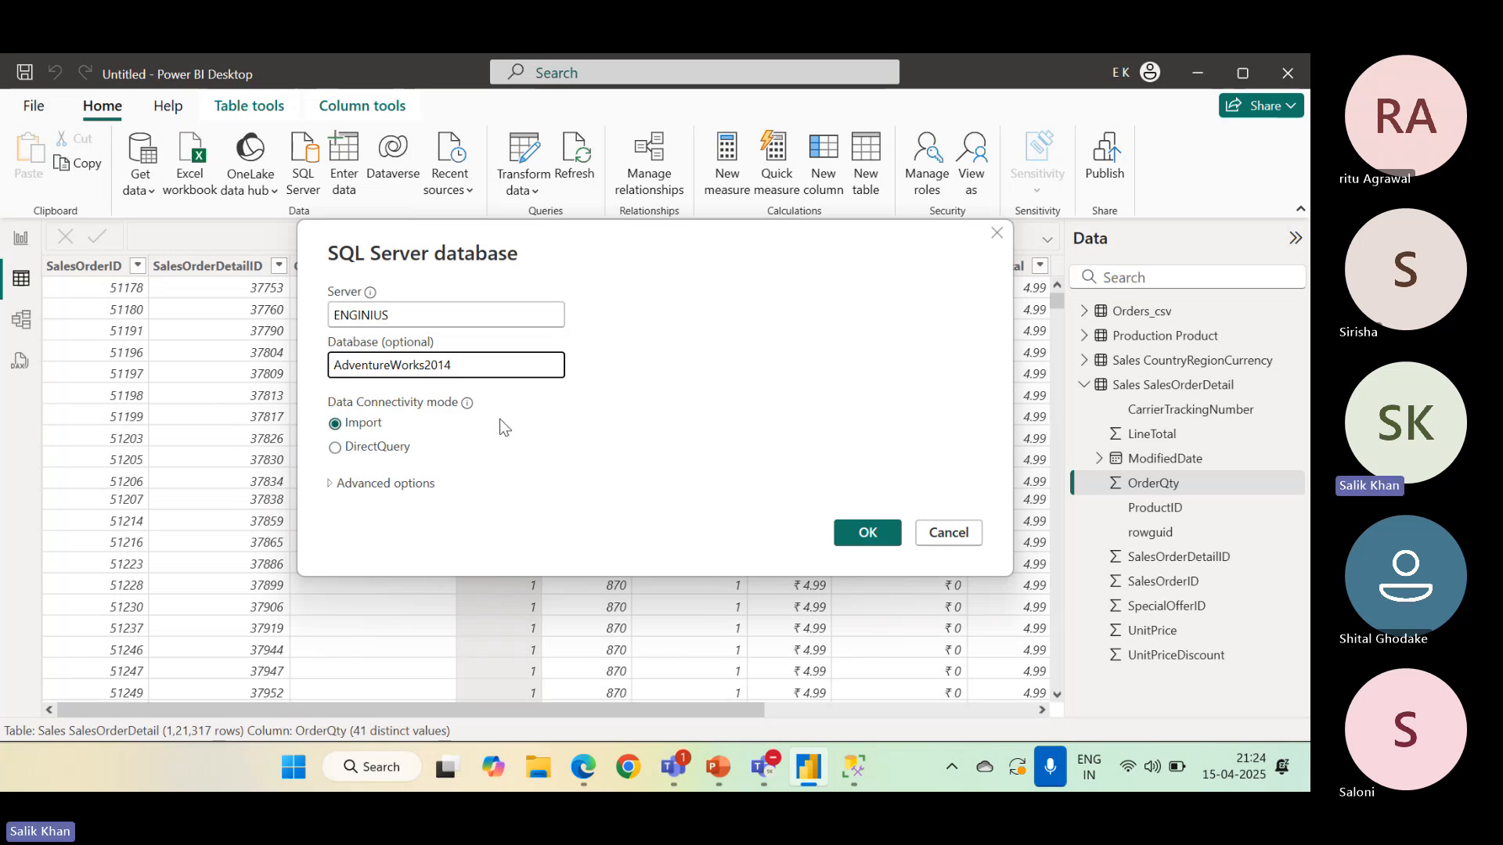
Add the advanced-option SQL statement "select * from sales.salesorderdetail where OrderQty > 10" to the SQL Server connection
left_click(335, 484)
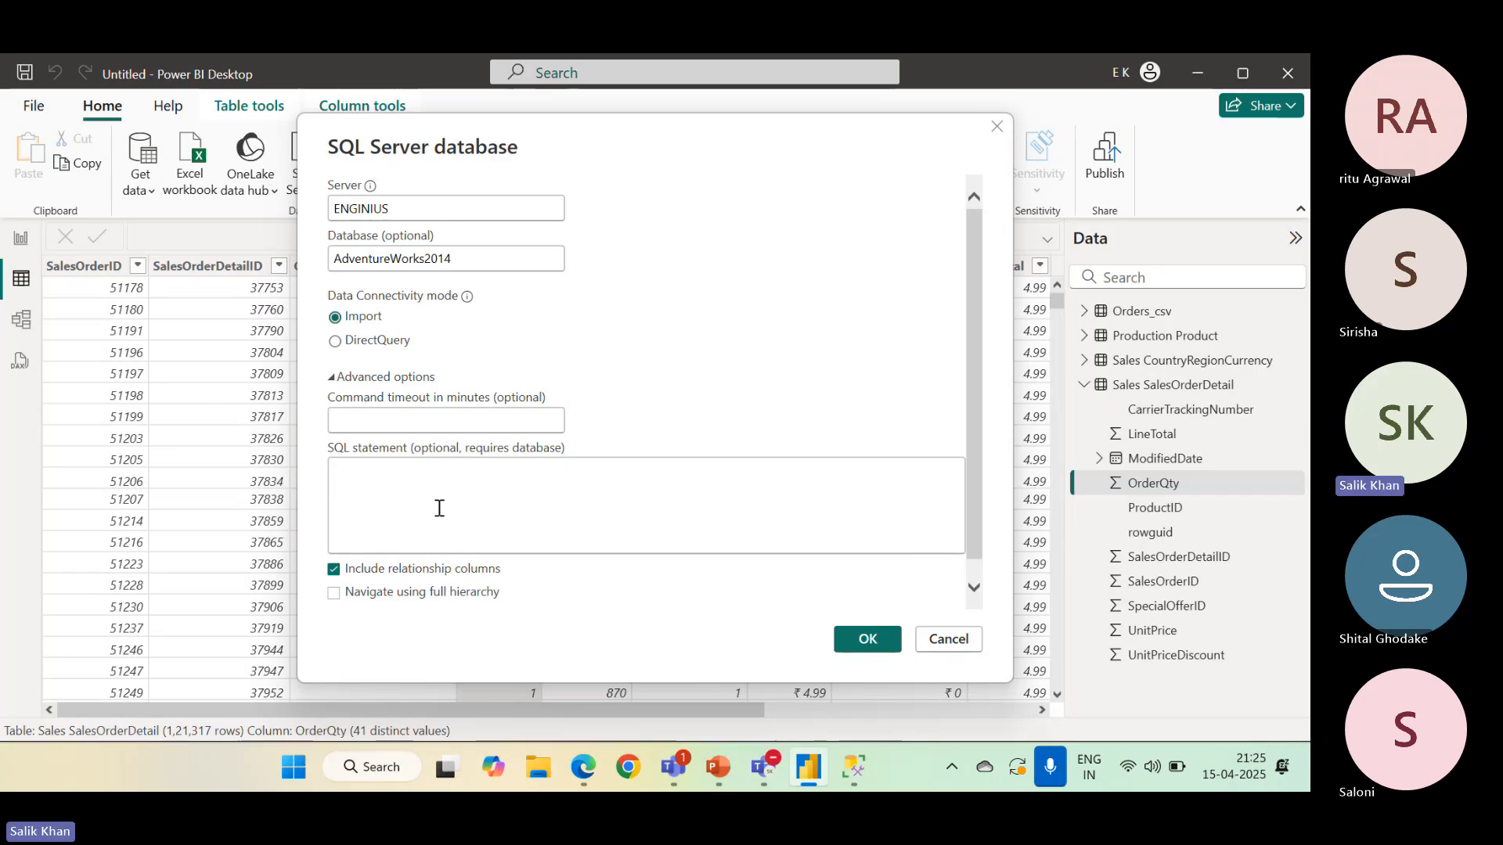
left_click(353, 488)
left_click(353, 481)
type("select ")
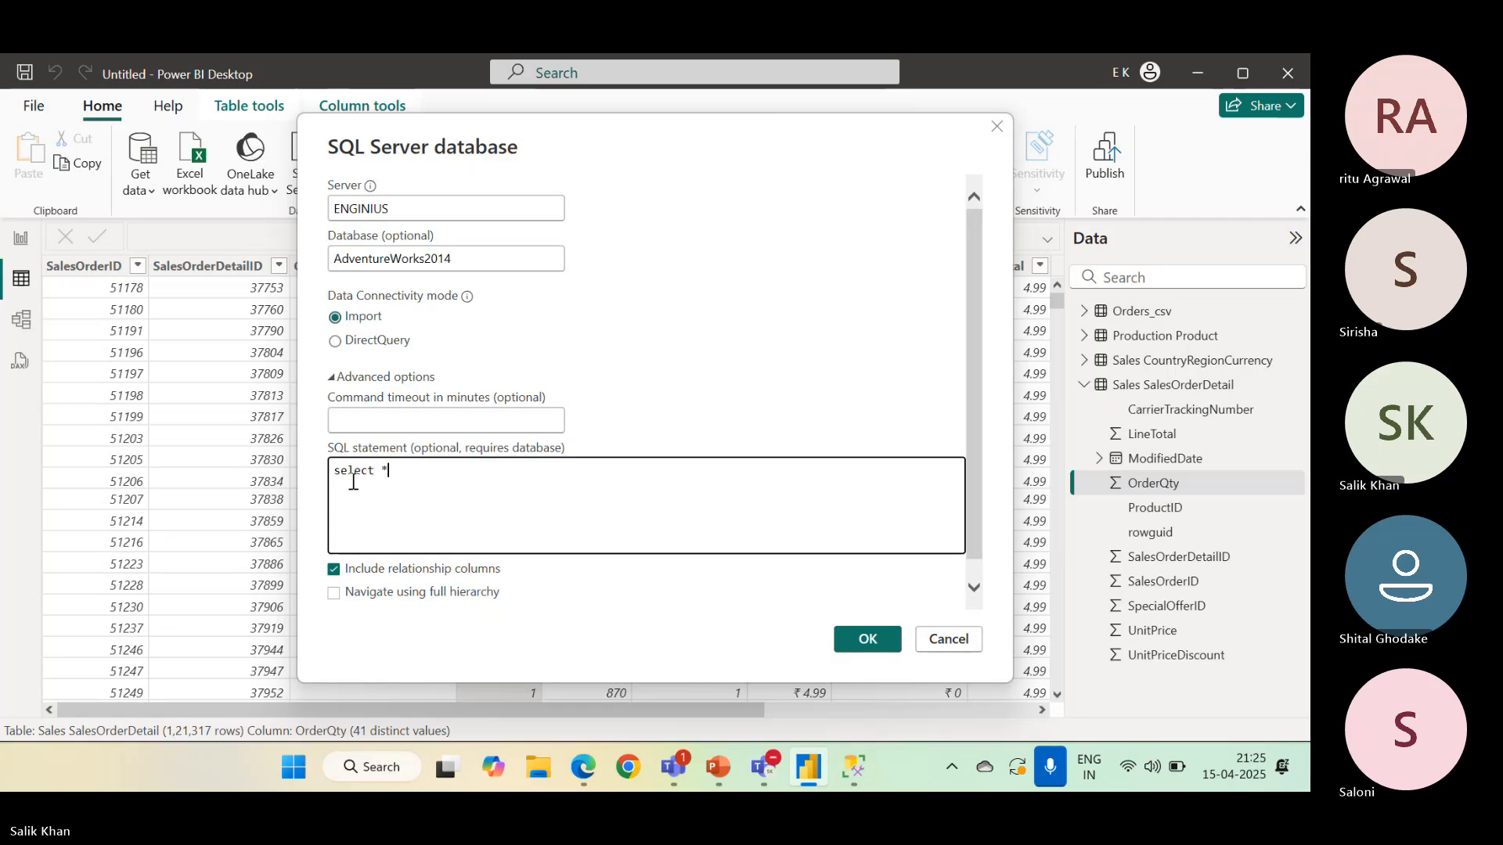
type("* from ")
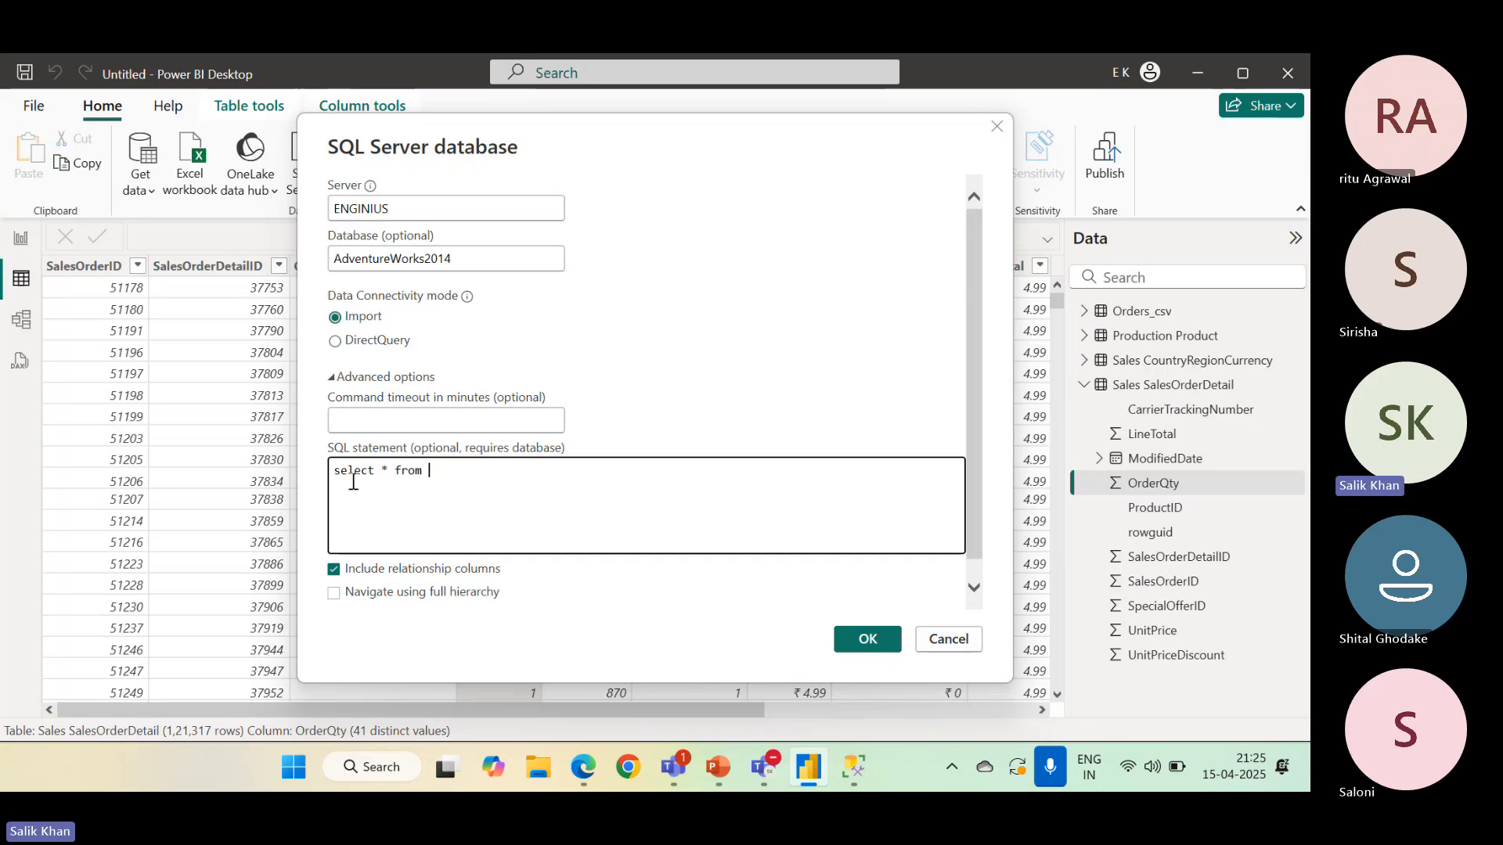
type("sales.sales")
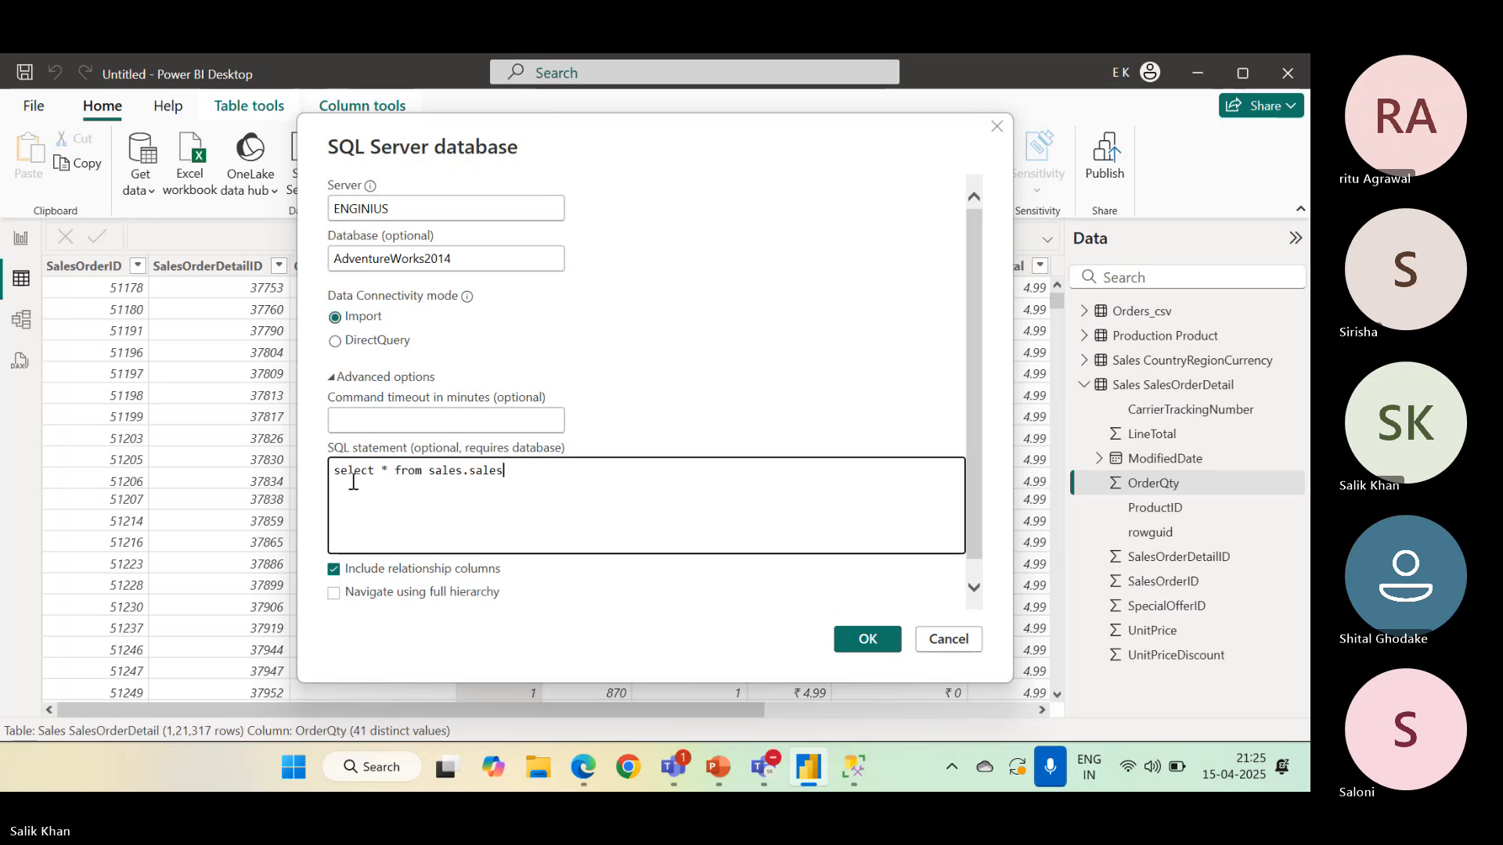
type("order")
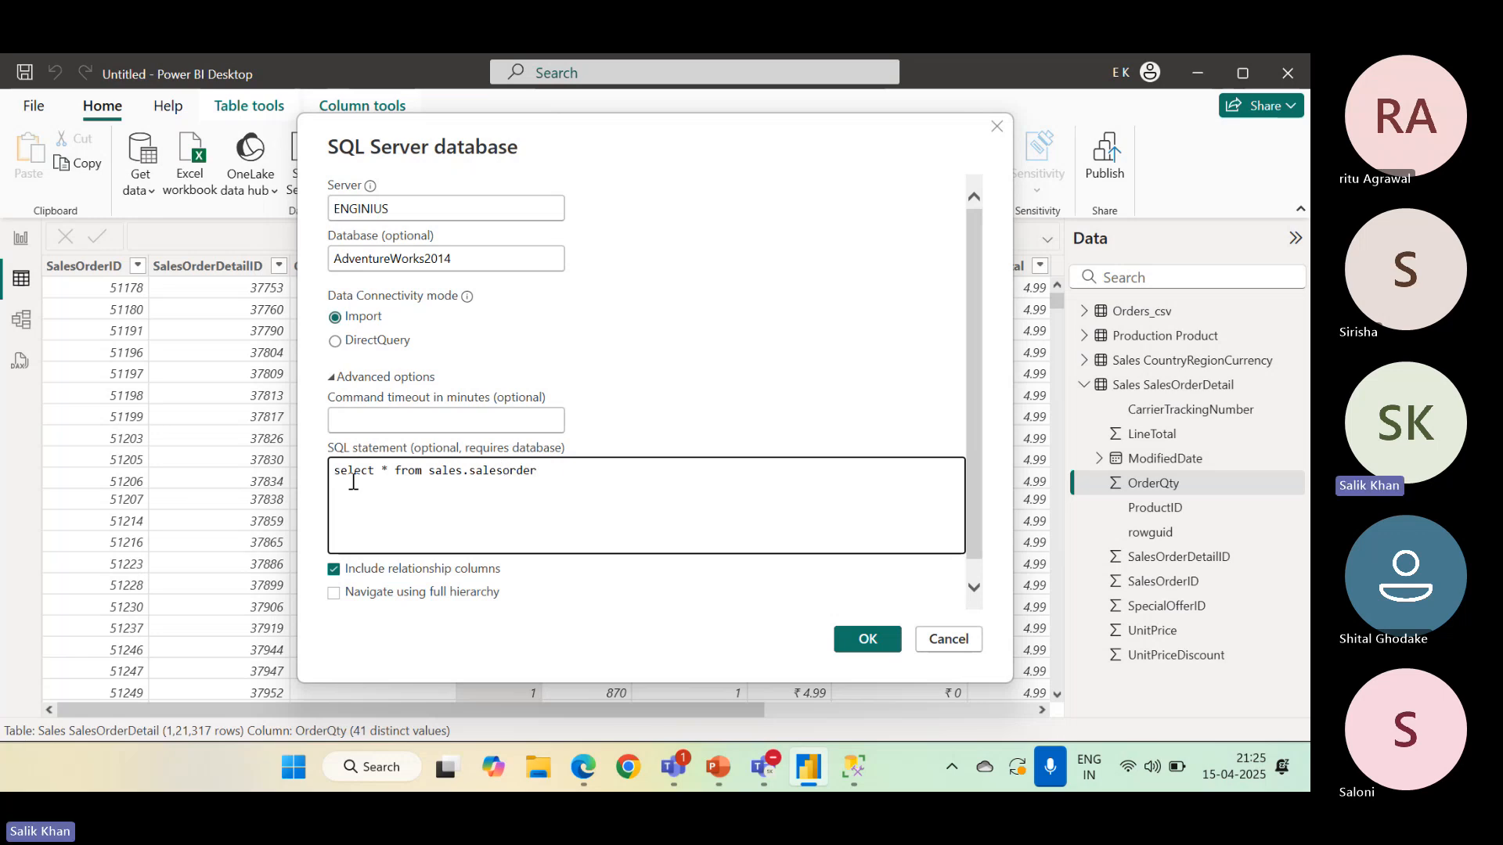
type("details")
key("BackSpace")
type("where OrderQty ")
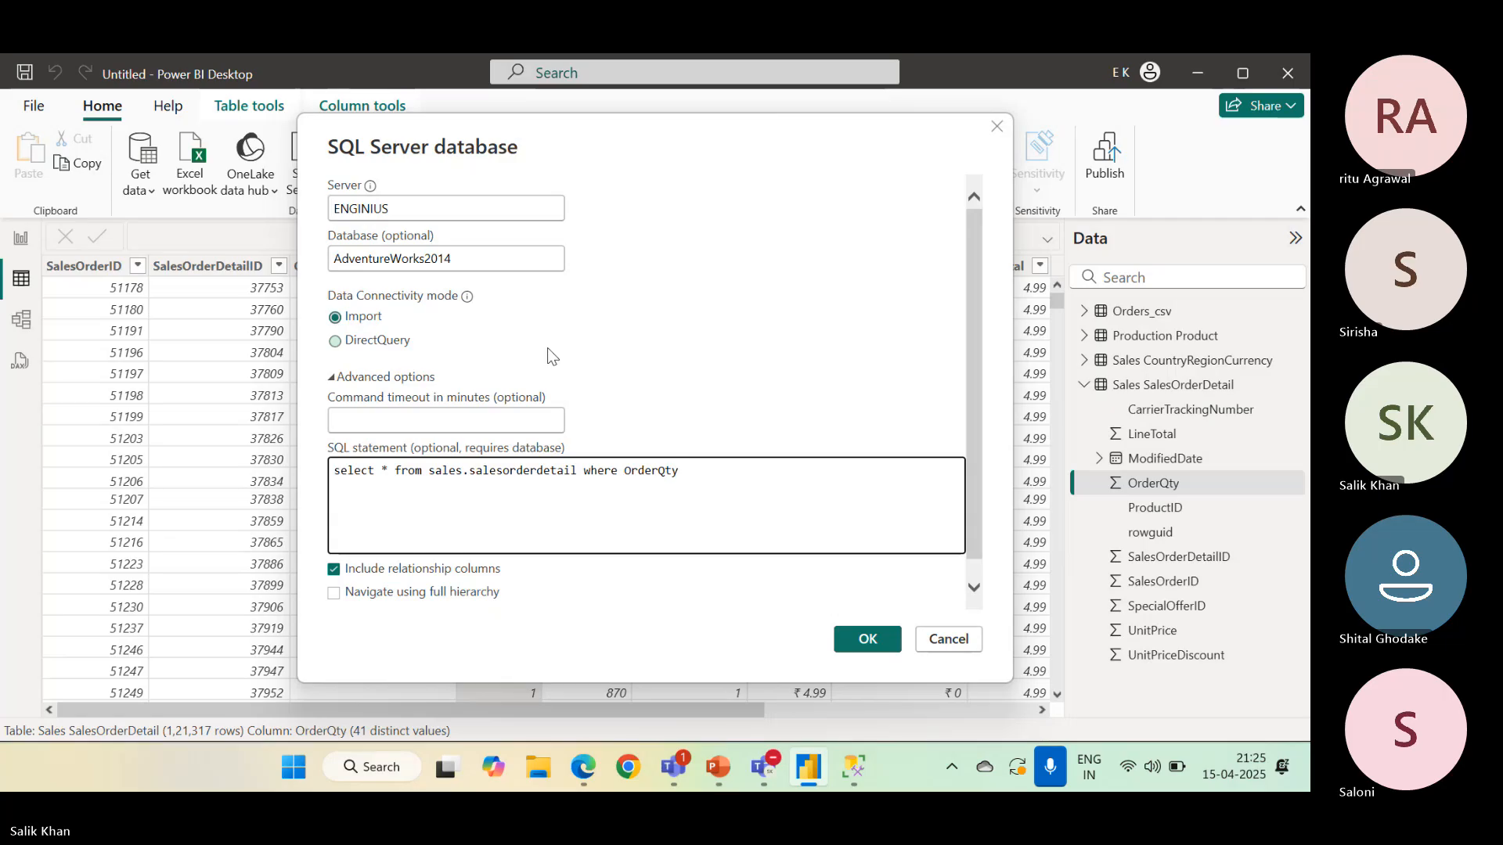
type(">")
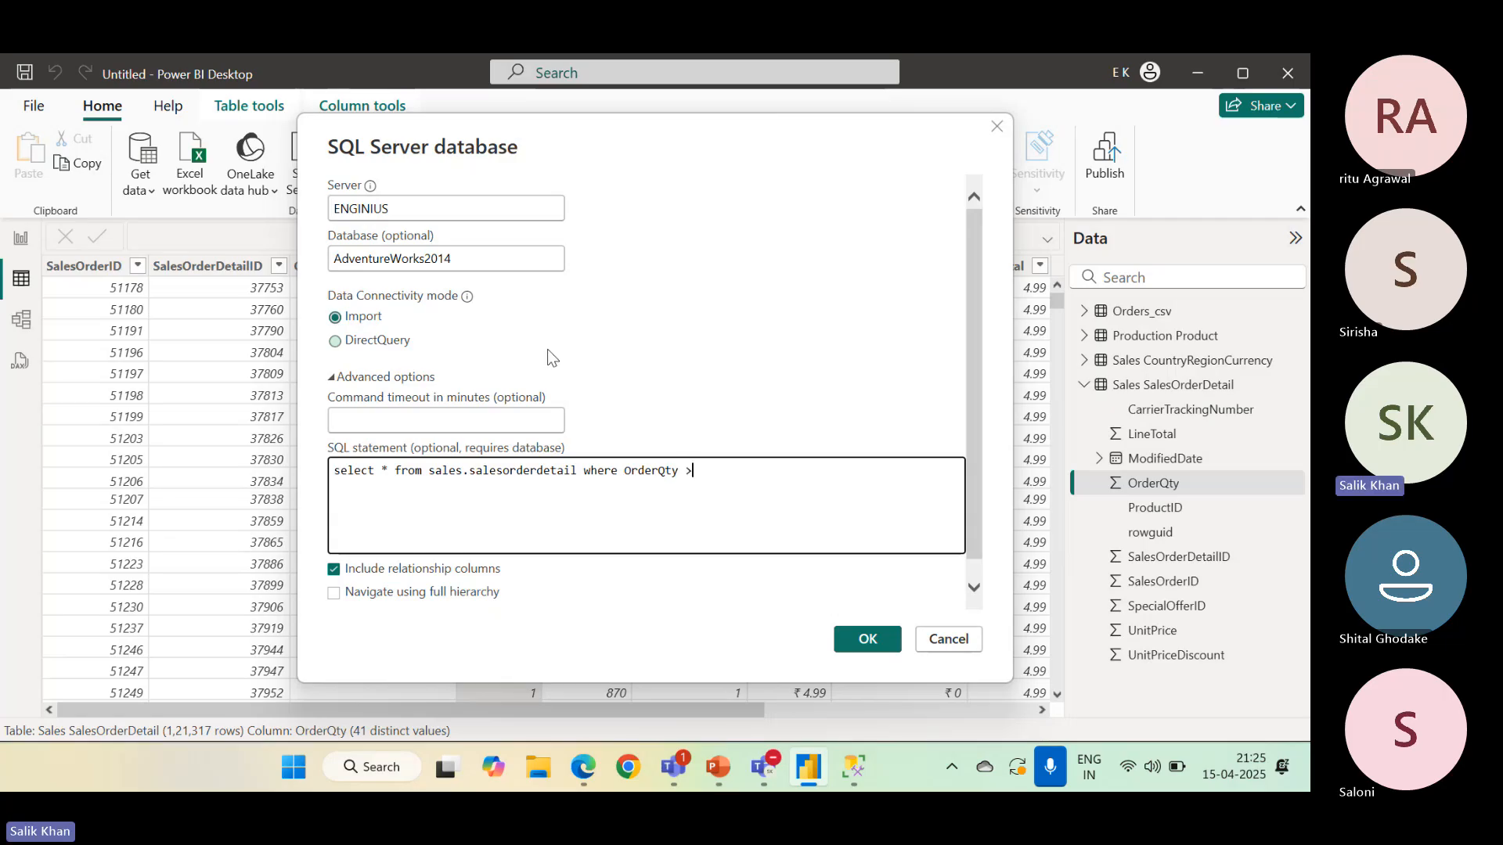
type(" 10")
Connect with the entered SQL statement and load the previewed query result into the model
left_click_drag(736, 470, 320, 477)
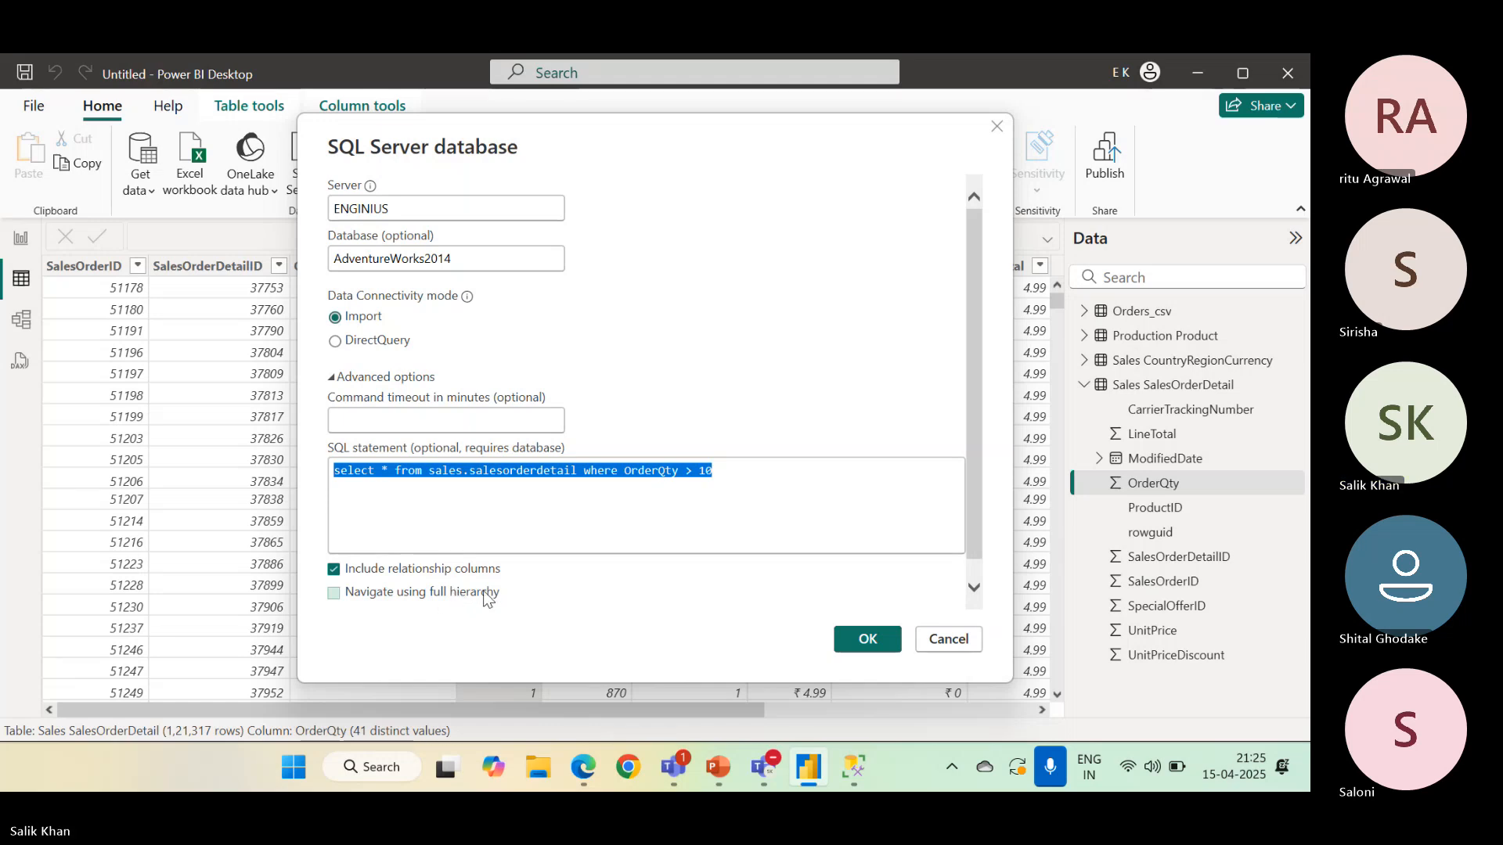
left_click(674, 470)
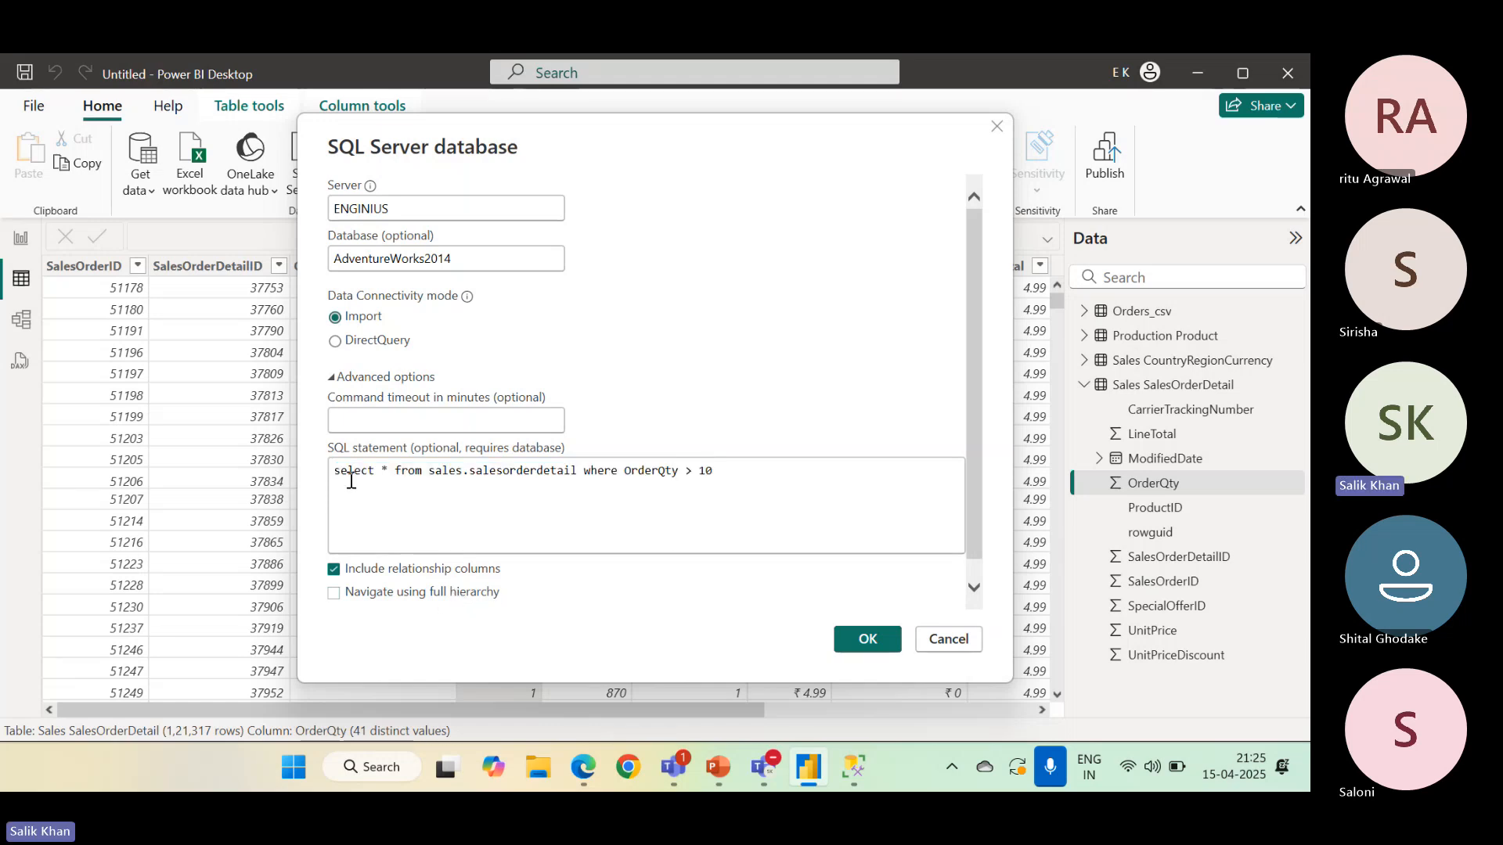
left_click(868, 640)
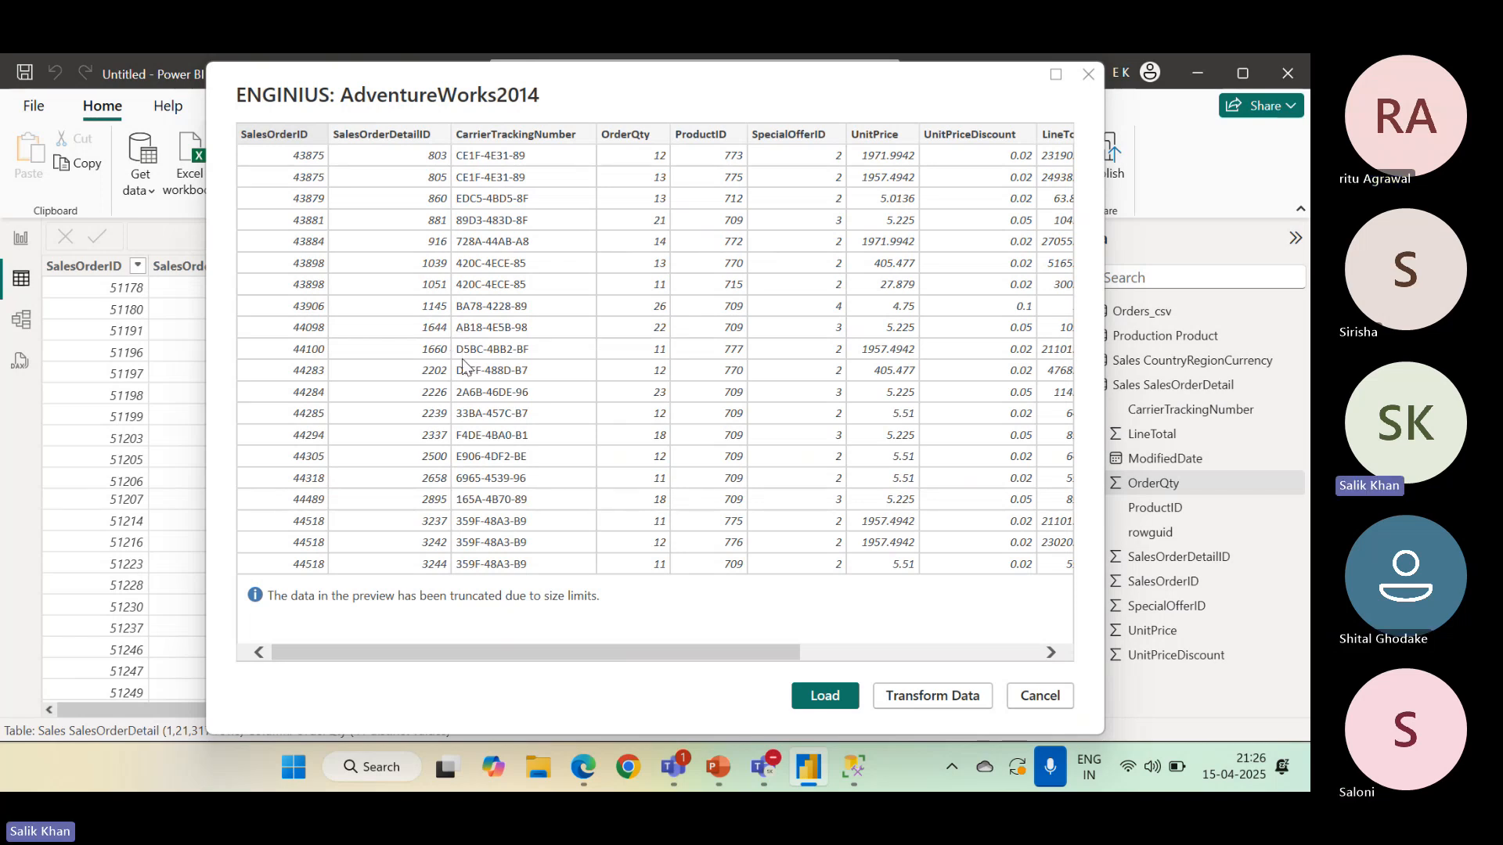
left_click(828, 698)
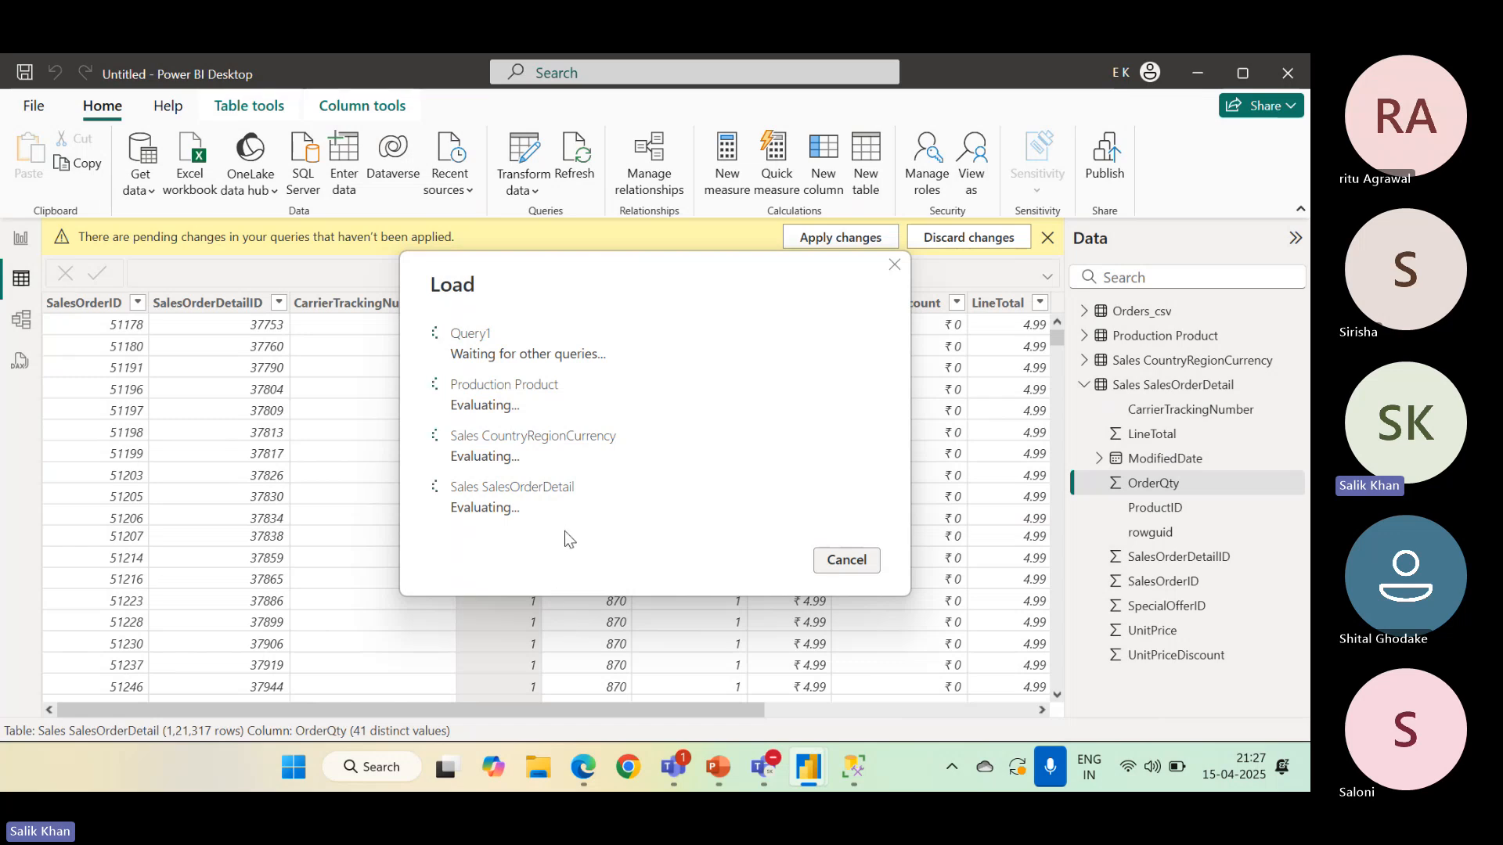
mouse_move(858, 767)
mouse_move(853, 779)
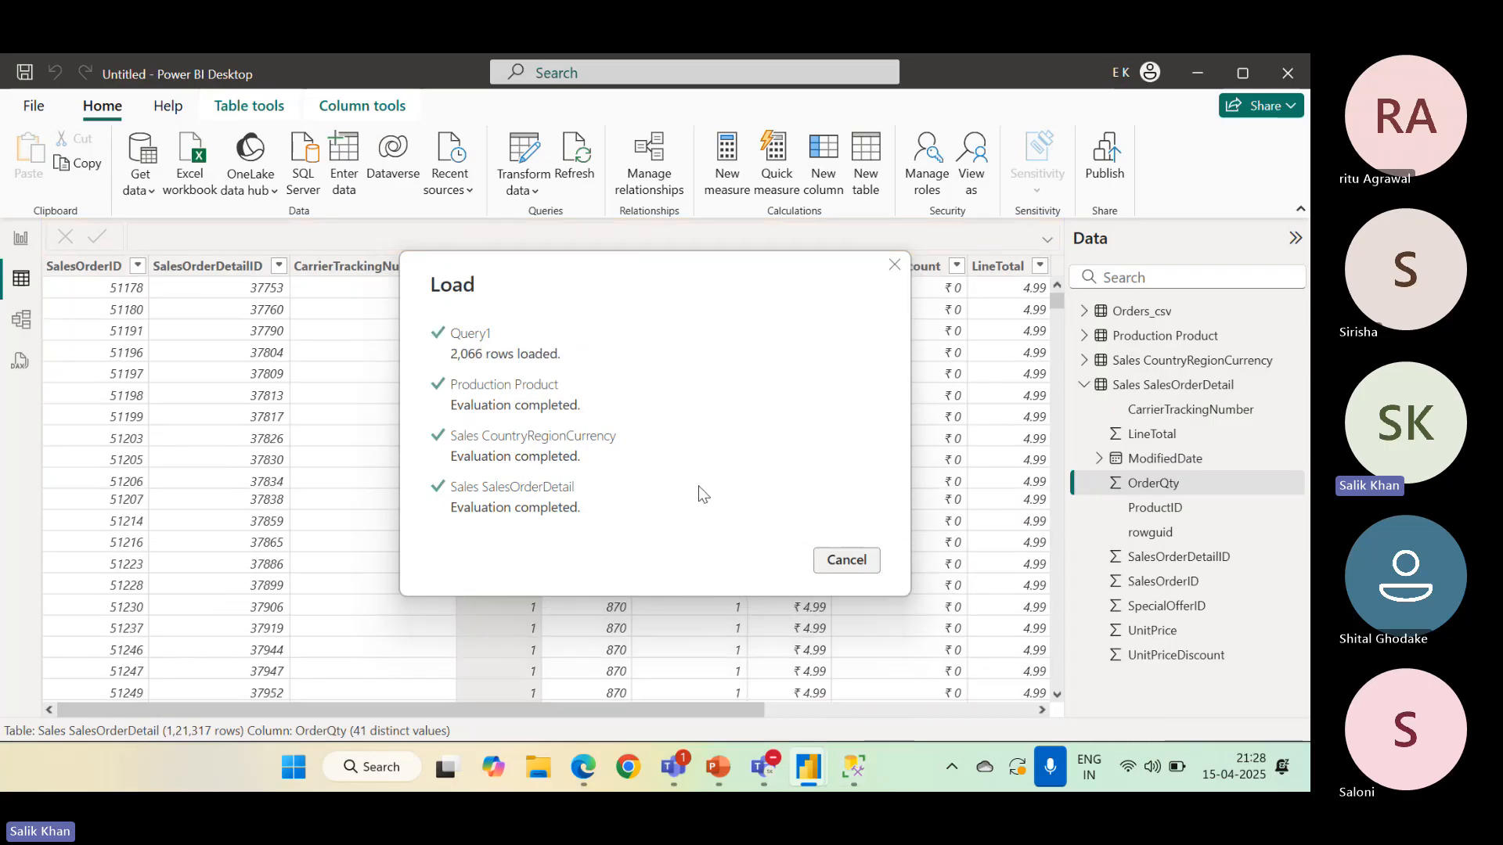
key("alt+Tab")
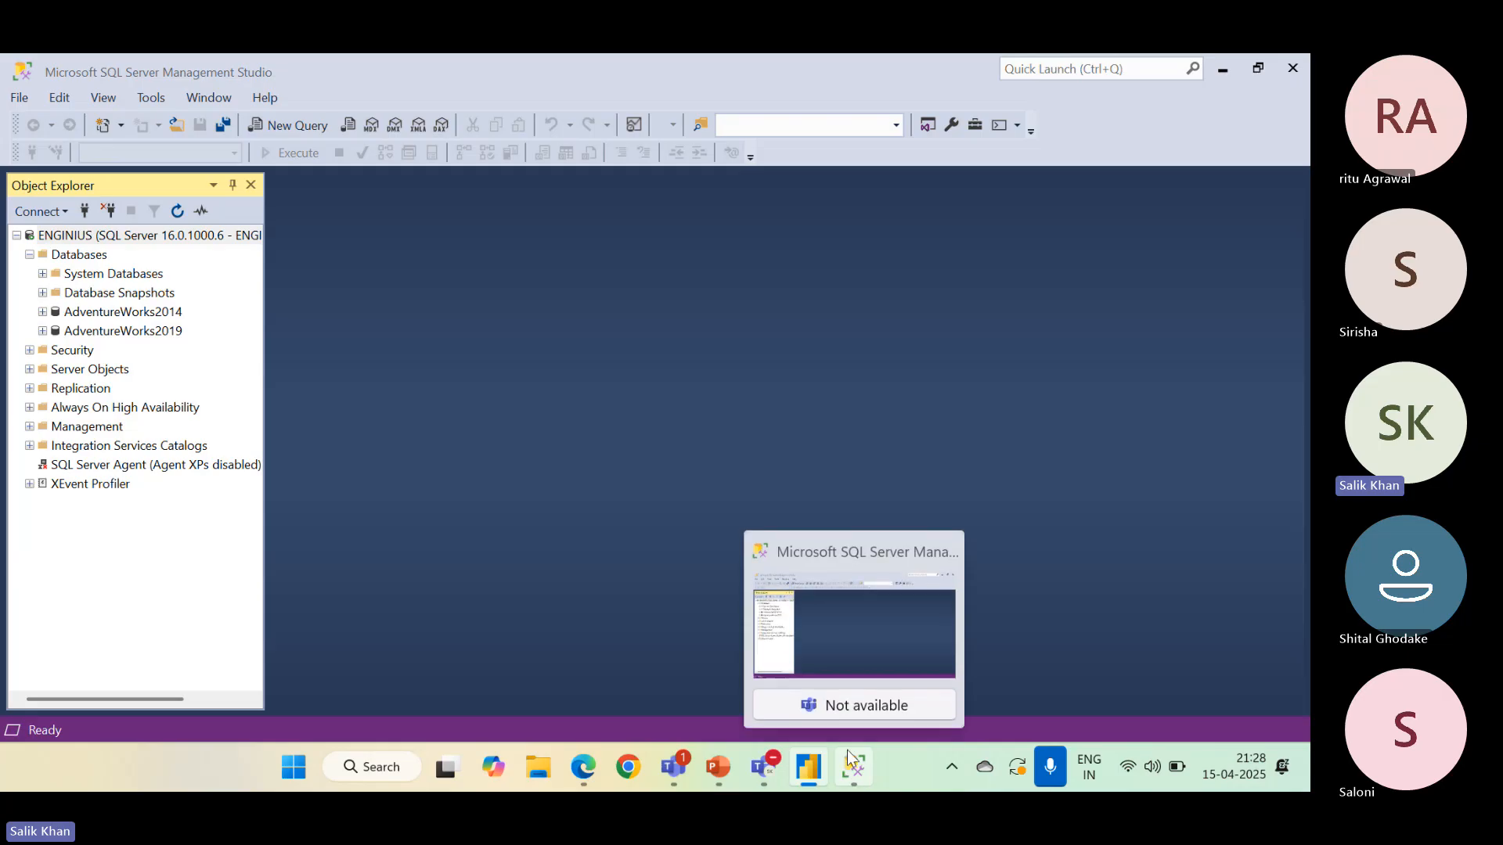
left_click(823, 764)
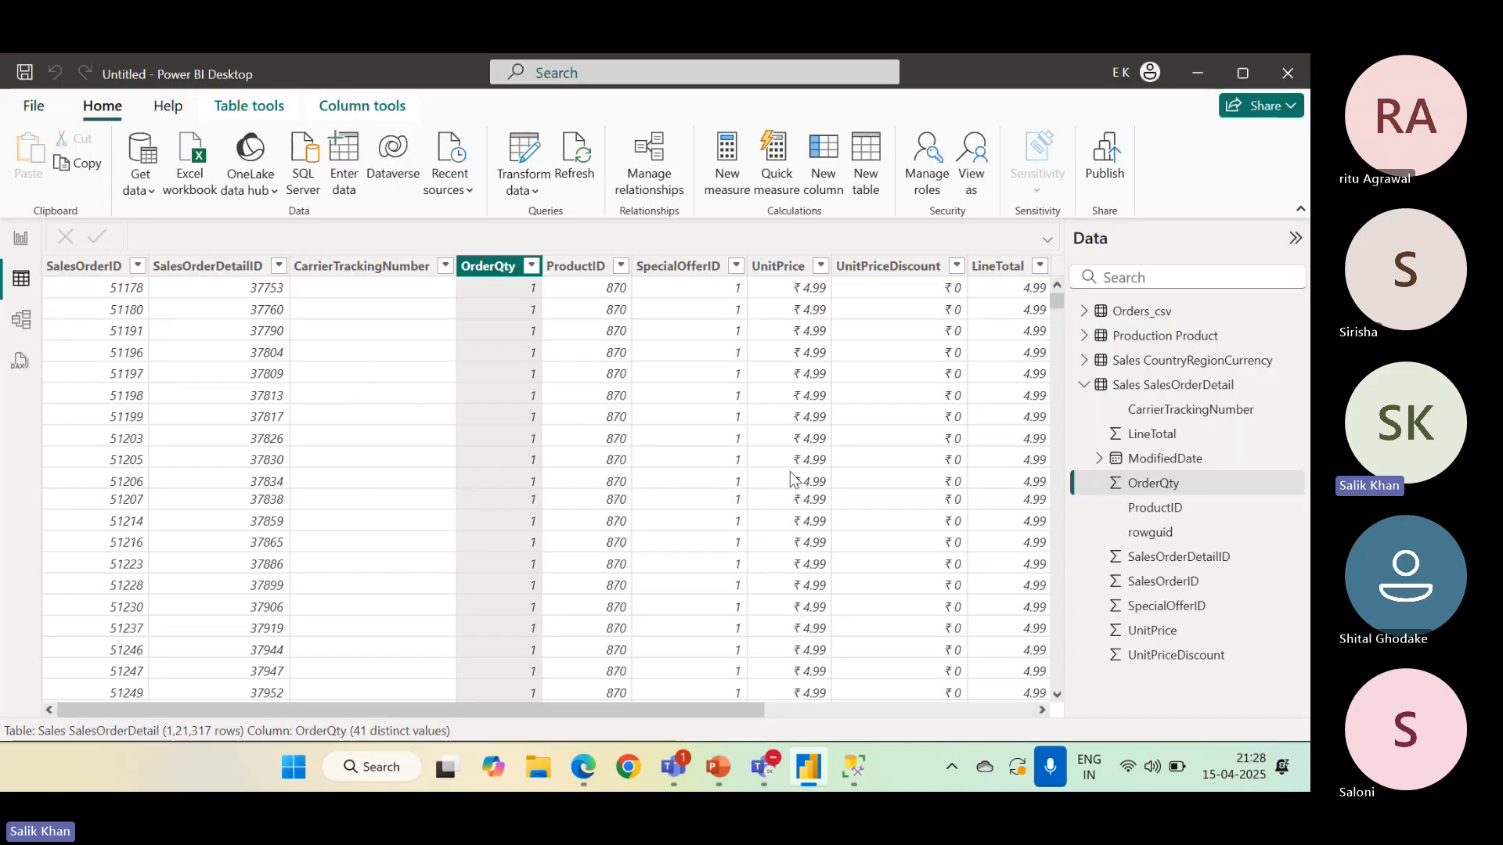
Display the Query1 table and review its distinct OrderQty values in the filter list, closing it without applying a filter
left_click(1084, 409)
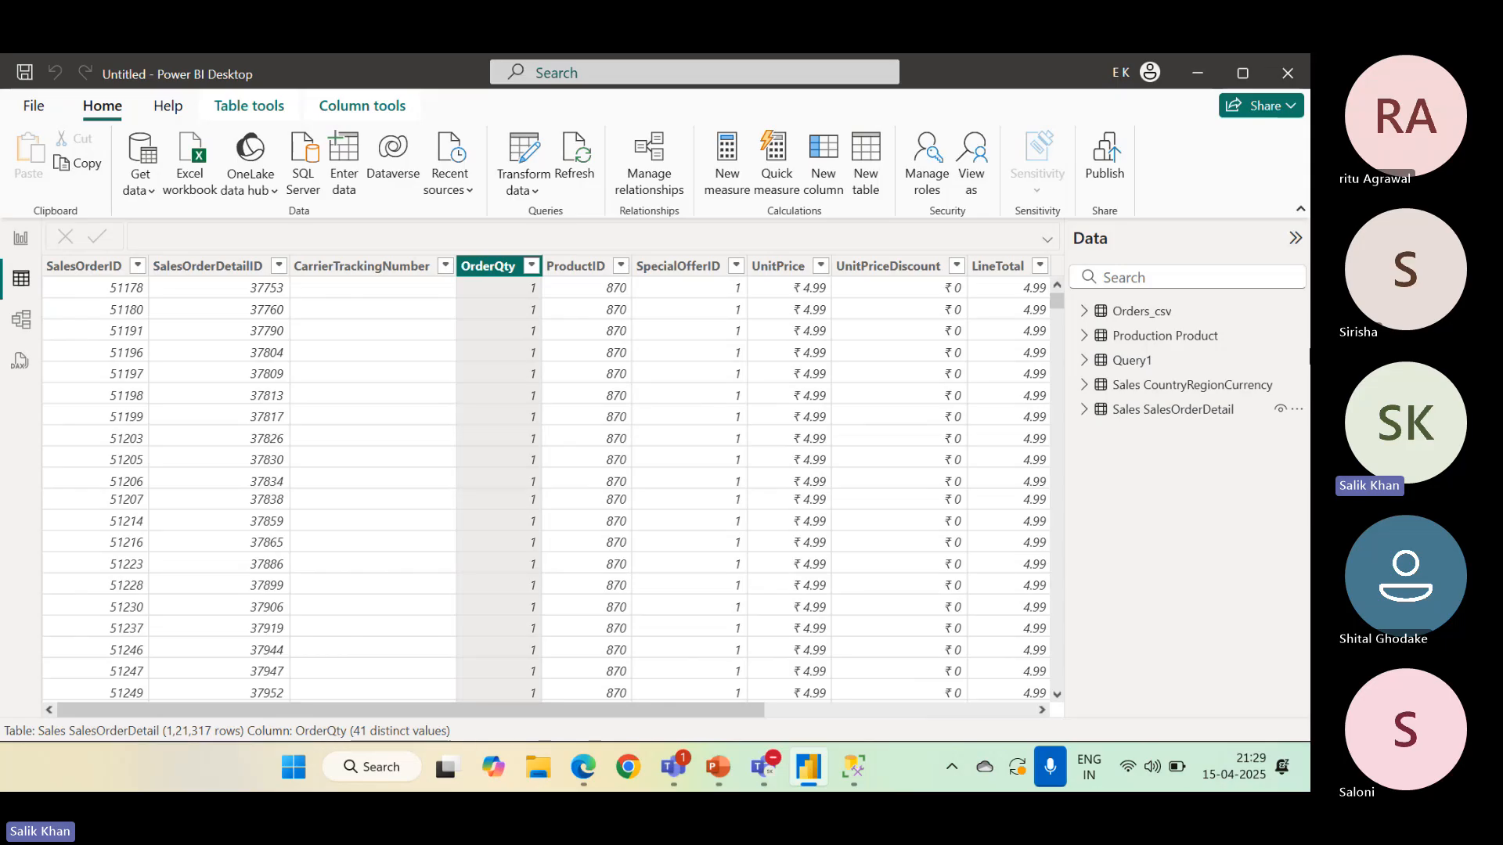
left_click(1132, 361)
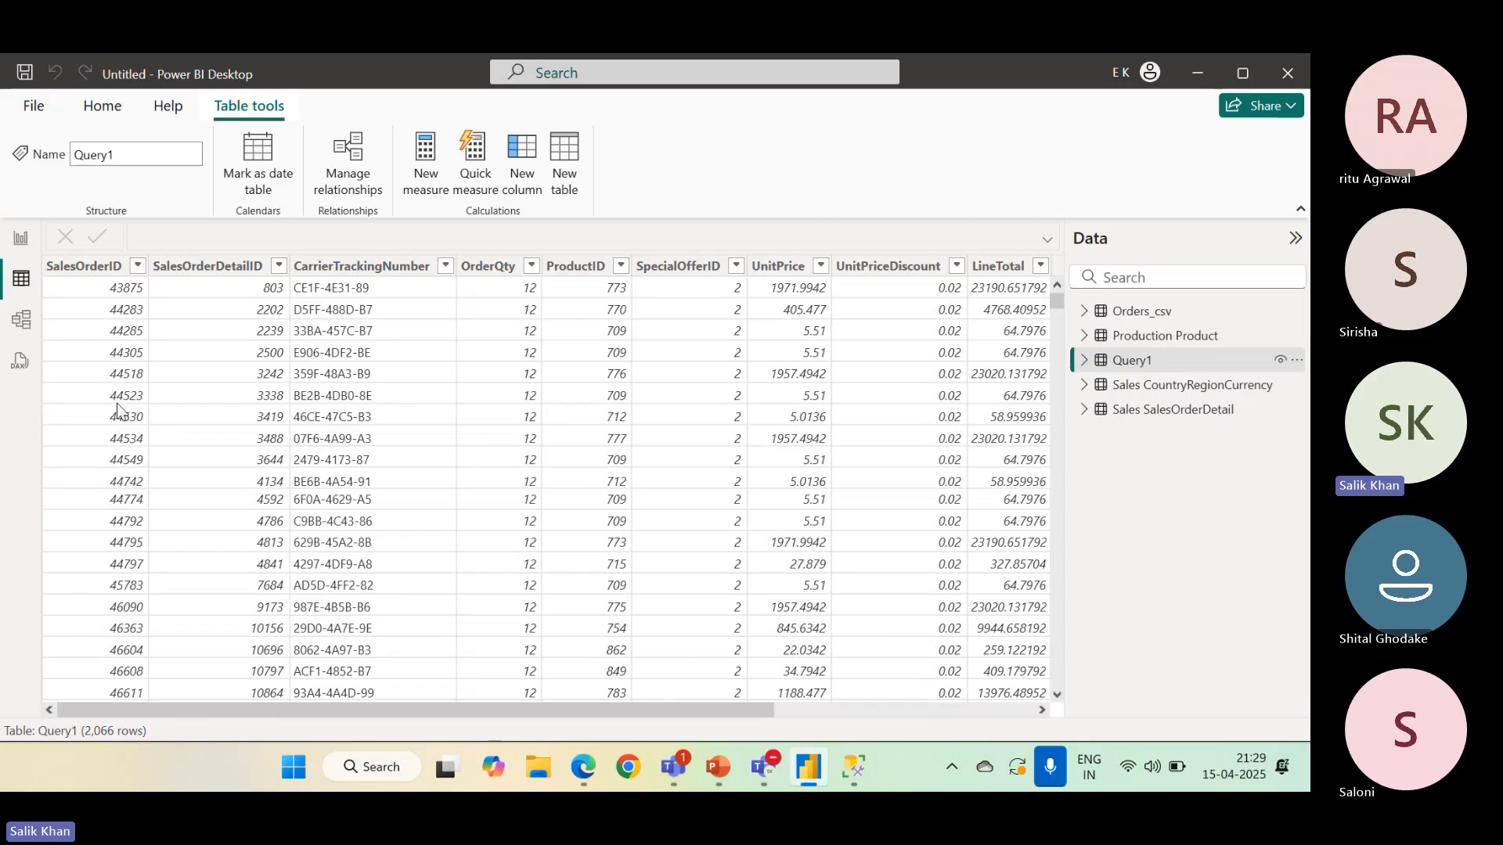
left_click(532, 266)
scroll(631, 463, "down", 3)
scroll(640, 513, "up", 3)
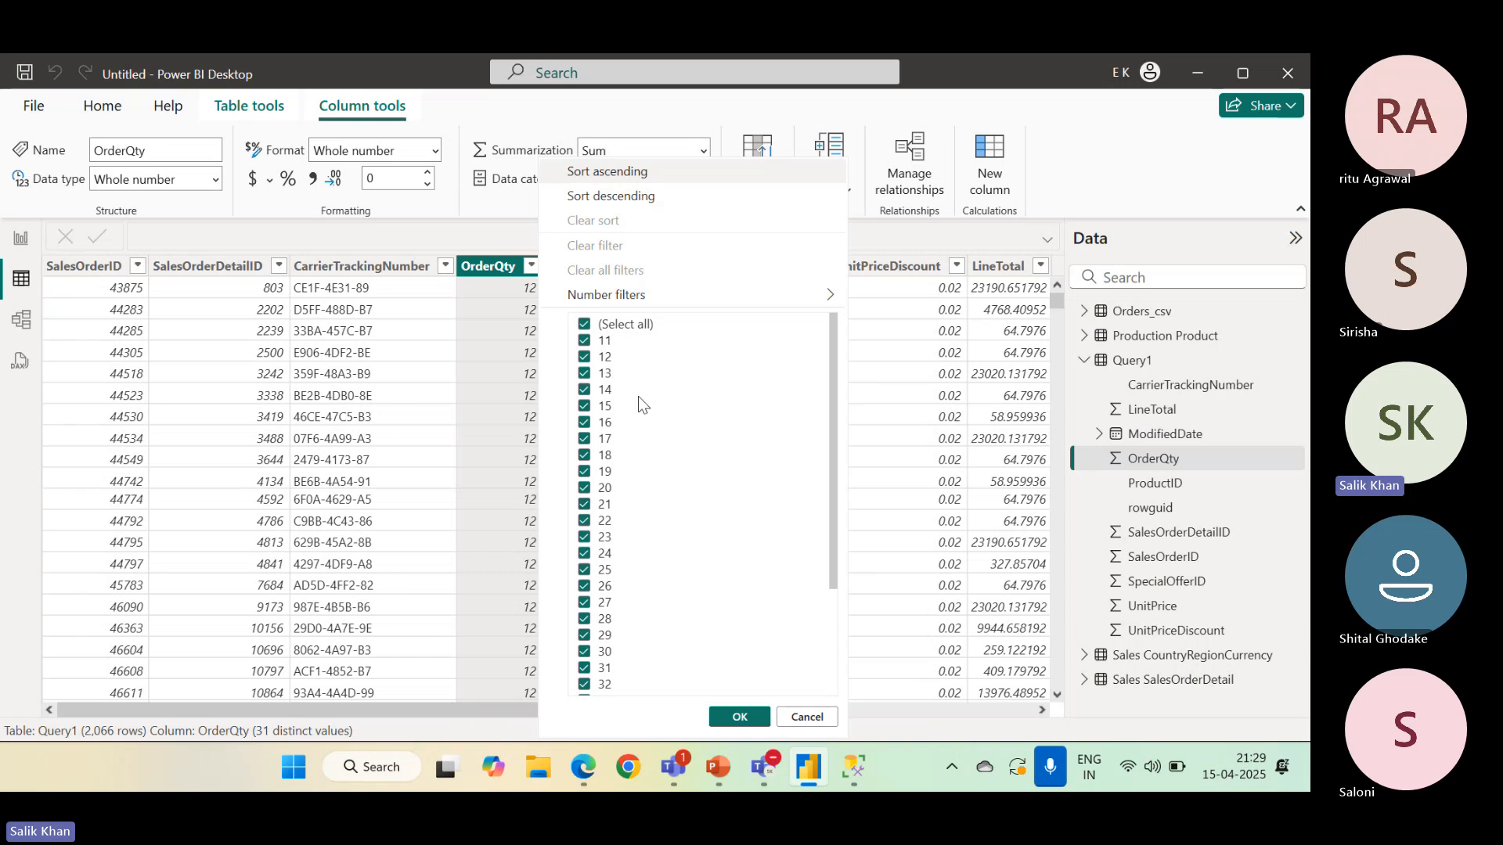
scroll(636, 470, "down", 3)
scroll(628, 495, "up", 3)
scroll(634, 480, "down", 3)
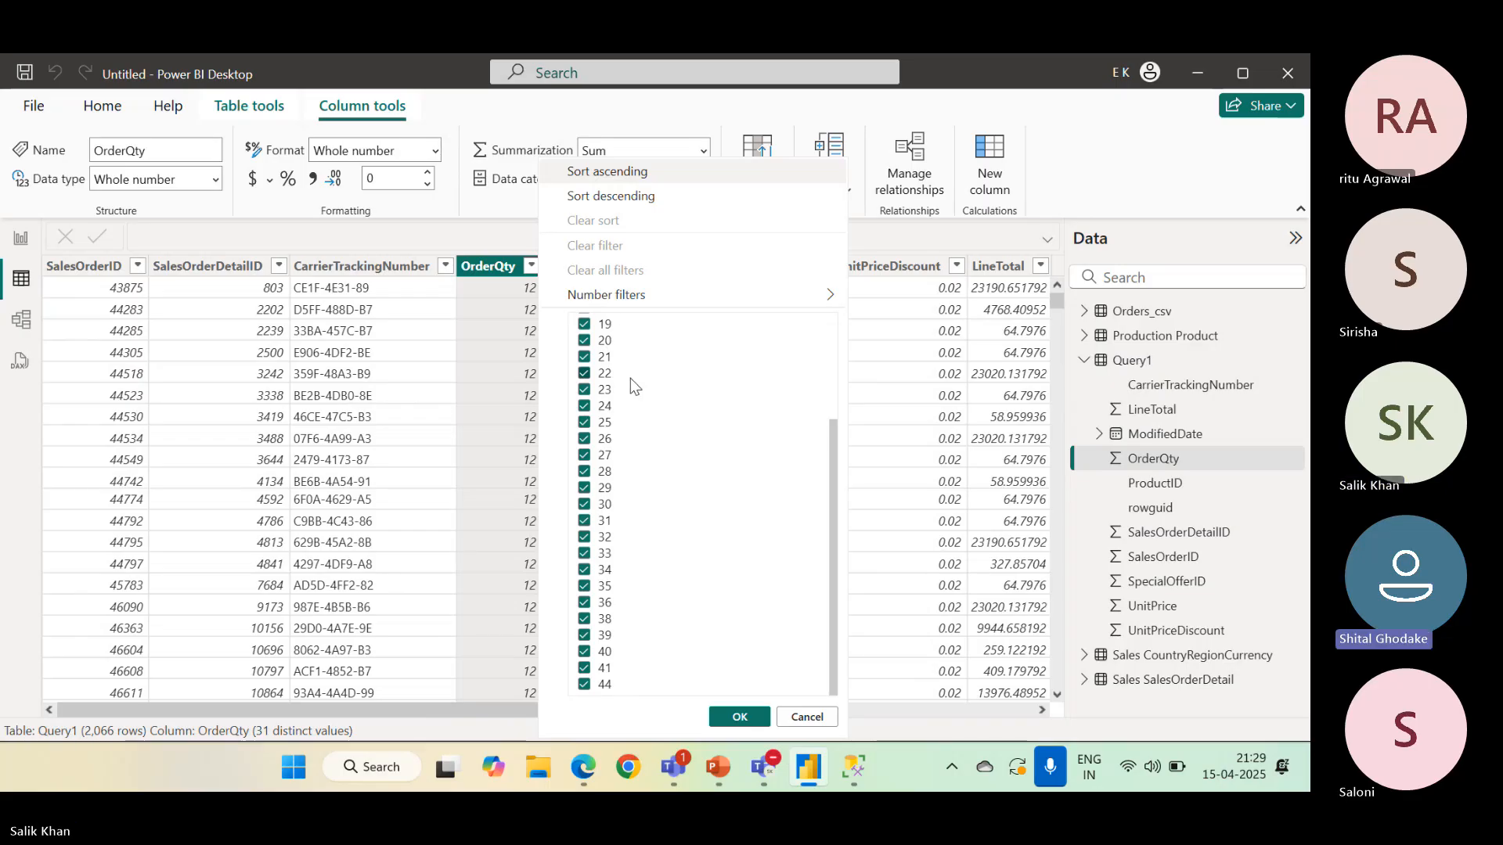
left_click(810, 718)
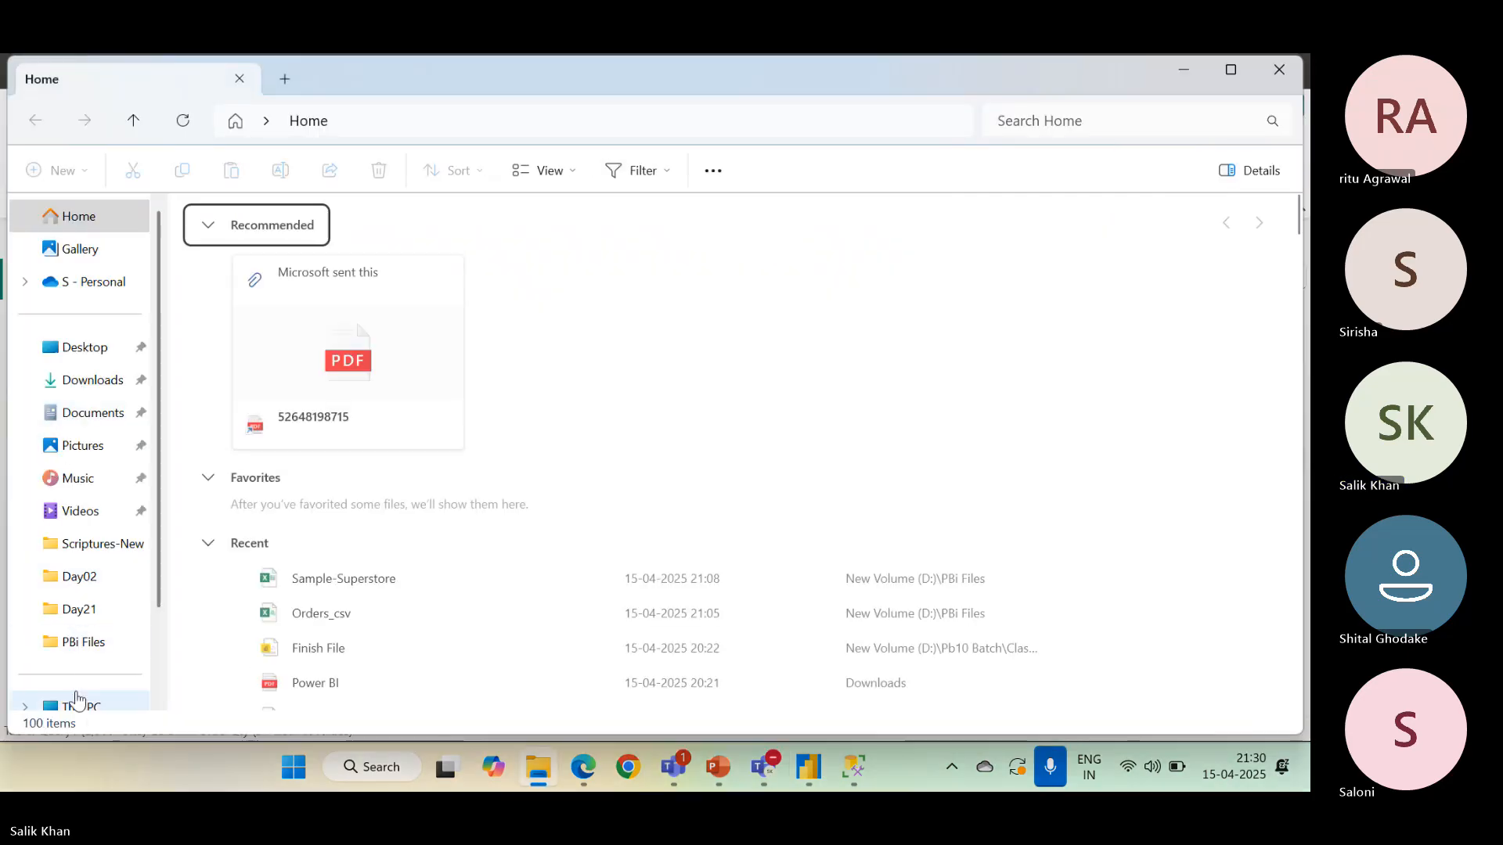
In File Explorer, open the Web data source text file from the PBi Files folder on drive D: and maximize its window
left_click(76, 699)
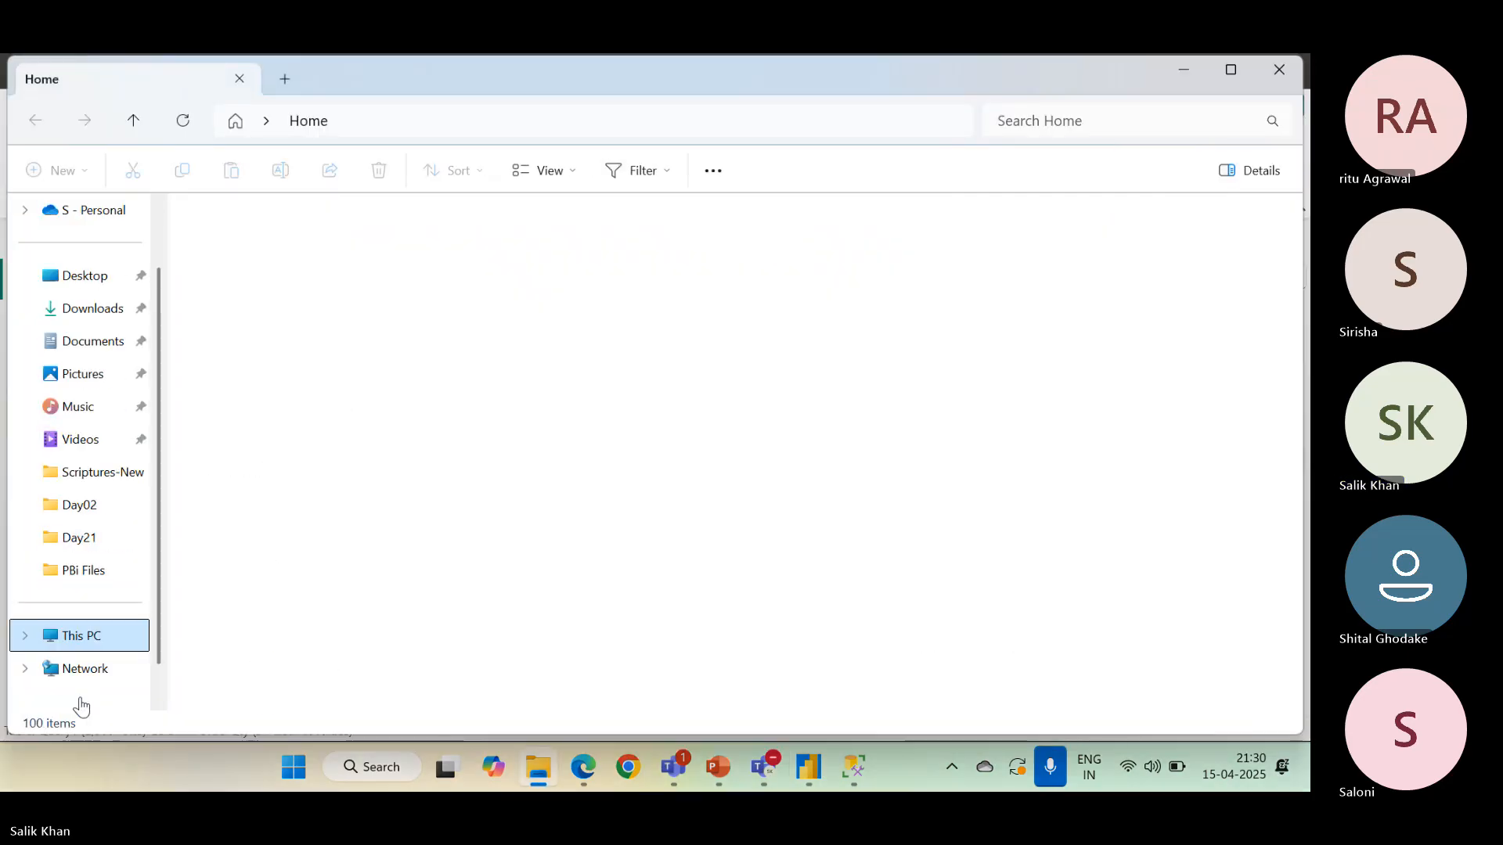
double_click(597, 256)
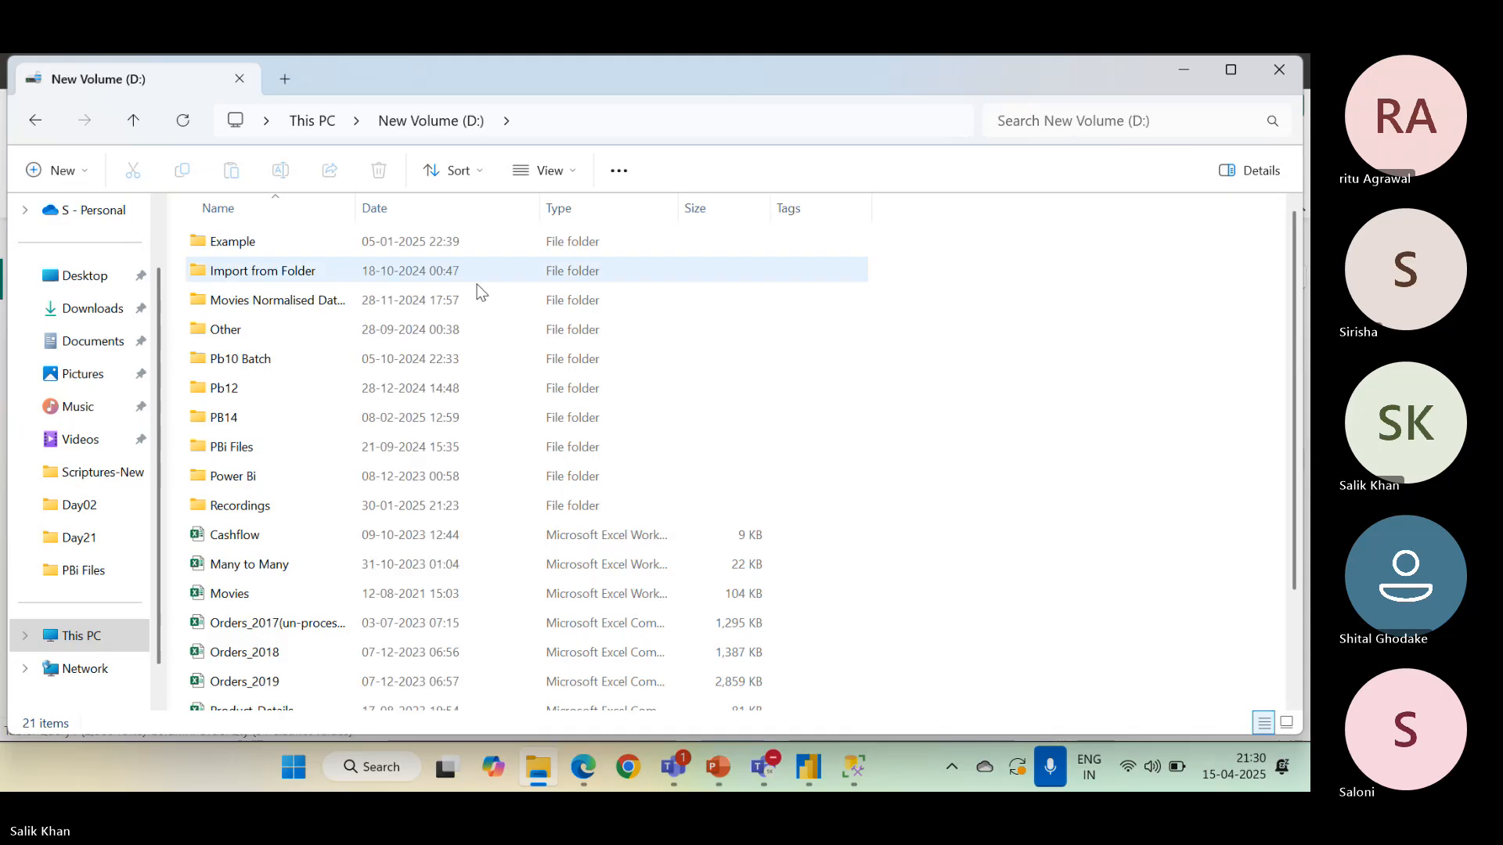
left_click(266, 447)
double_click(266, 446)
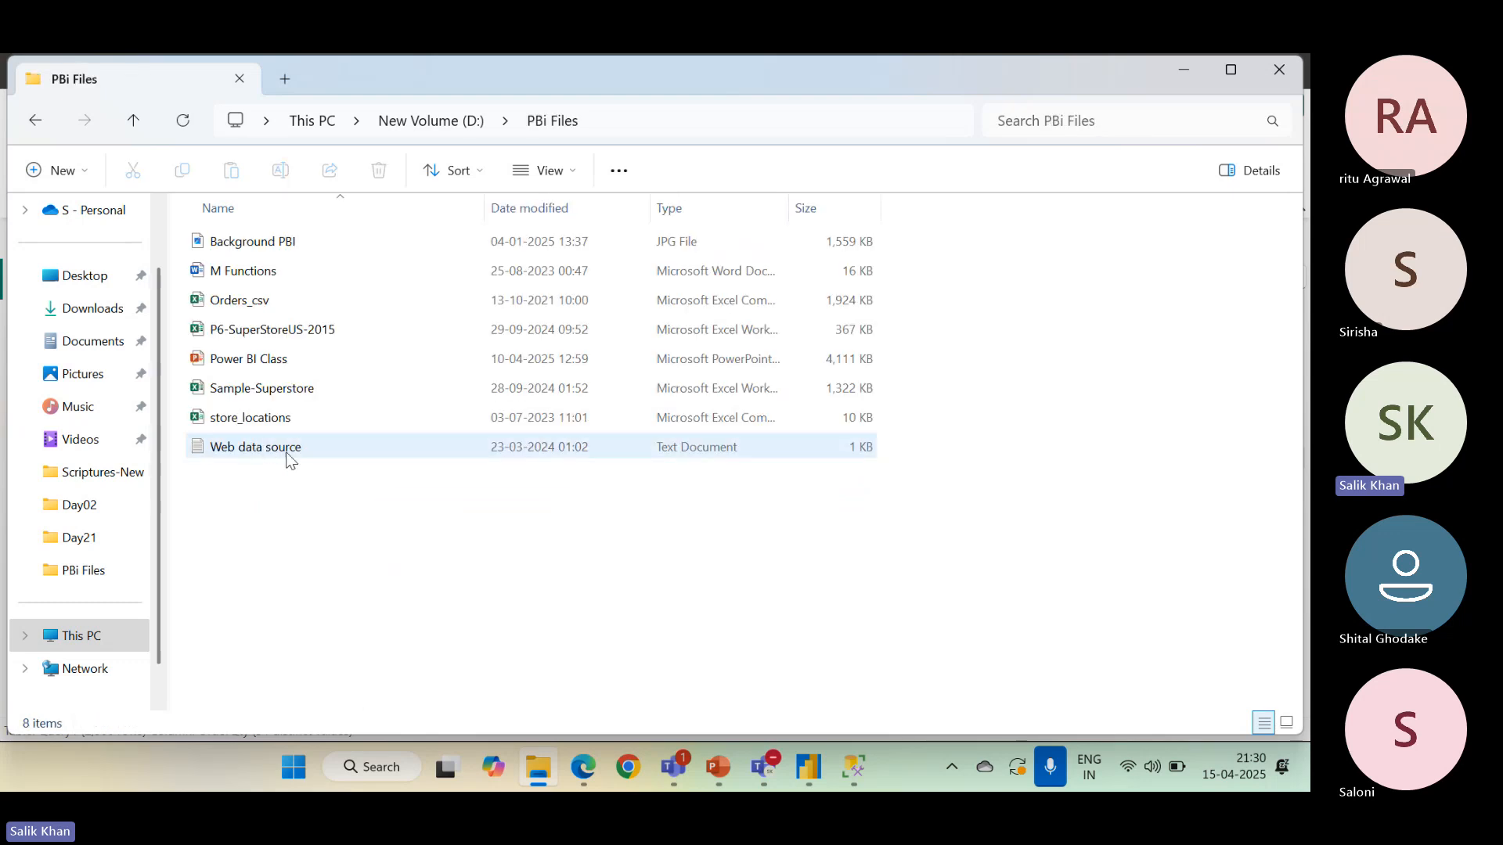
left_click(293, 450)
double_click(293, 450)
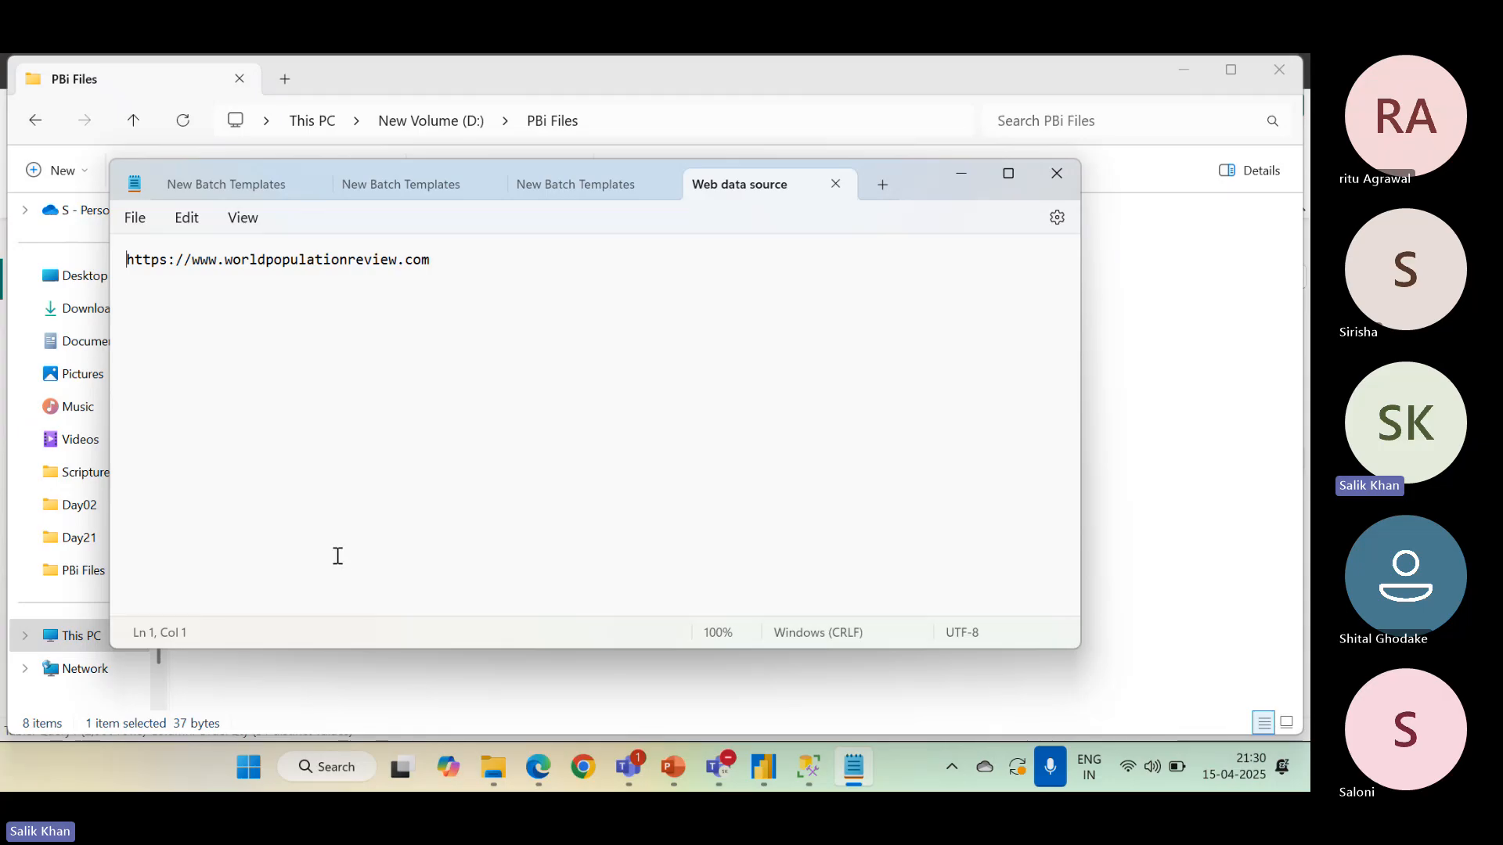
left_click(1006, 174)
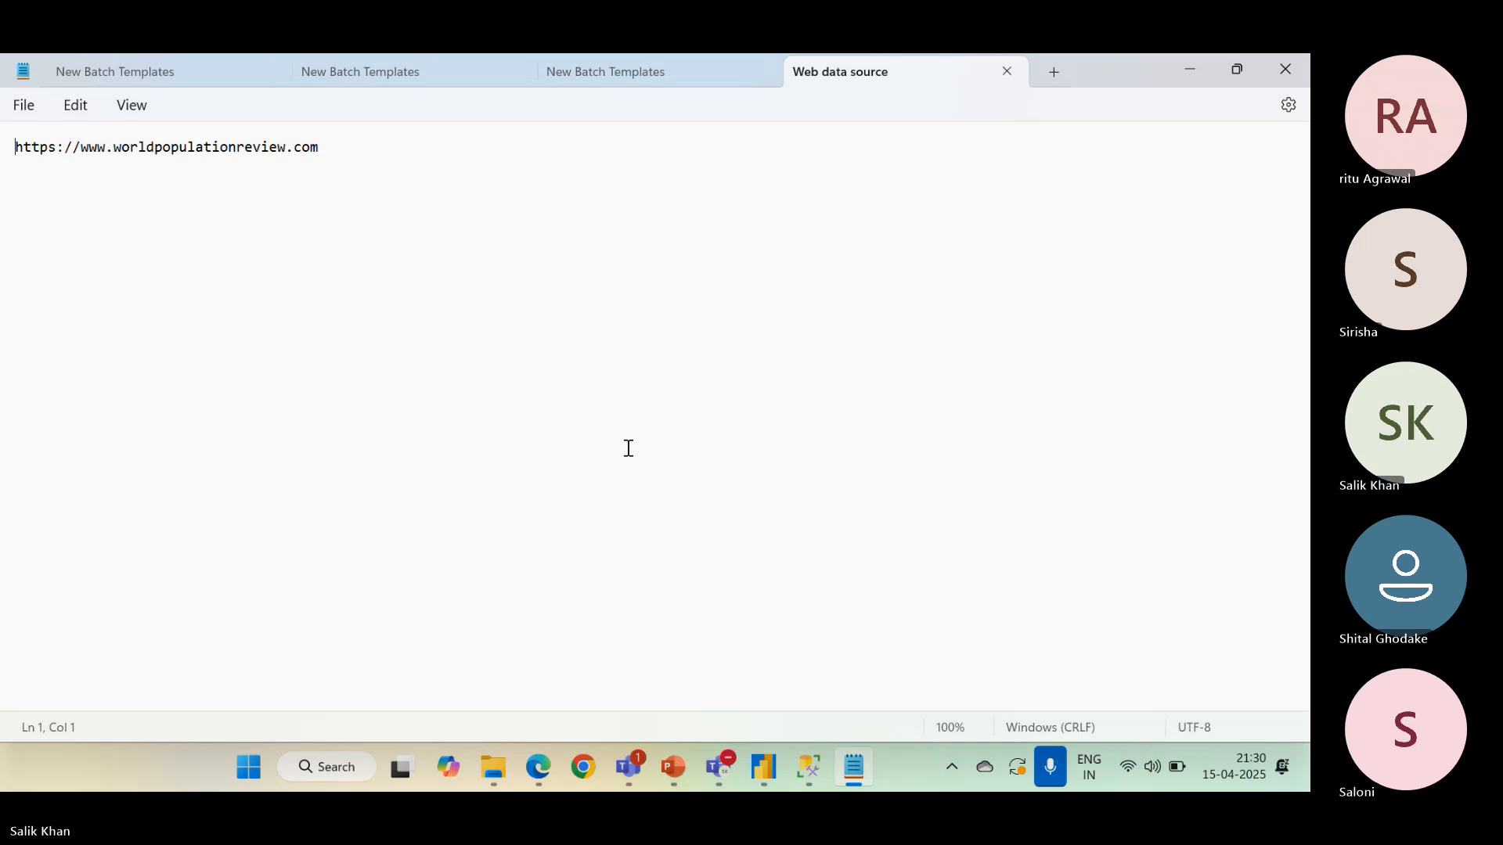
Switch to Power BI Desktop and start getting data from a Web source
left_click(750, 766)
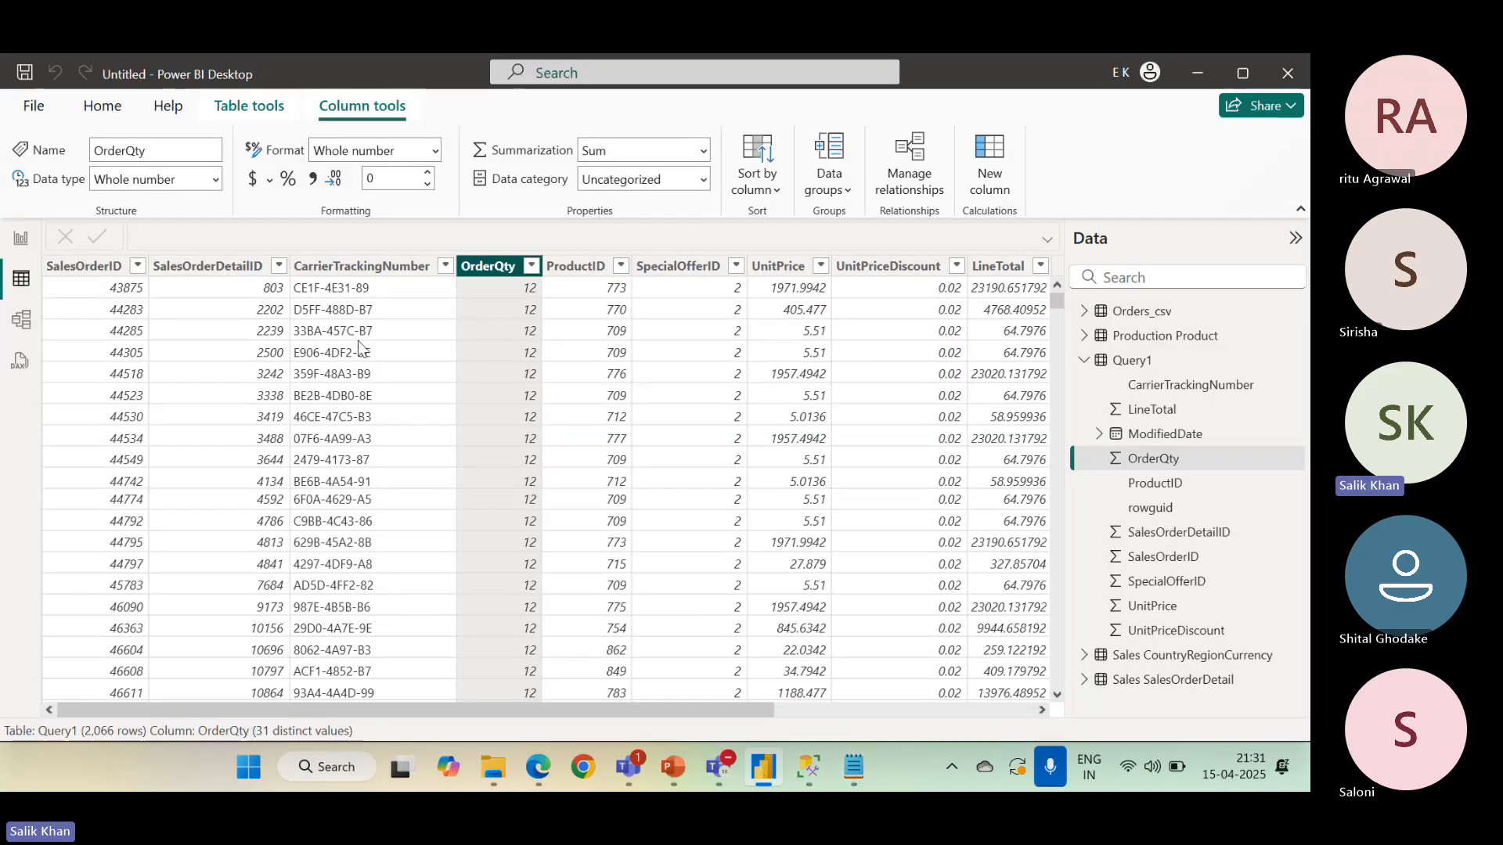
left_click(104, 109)
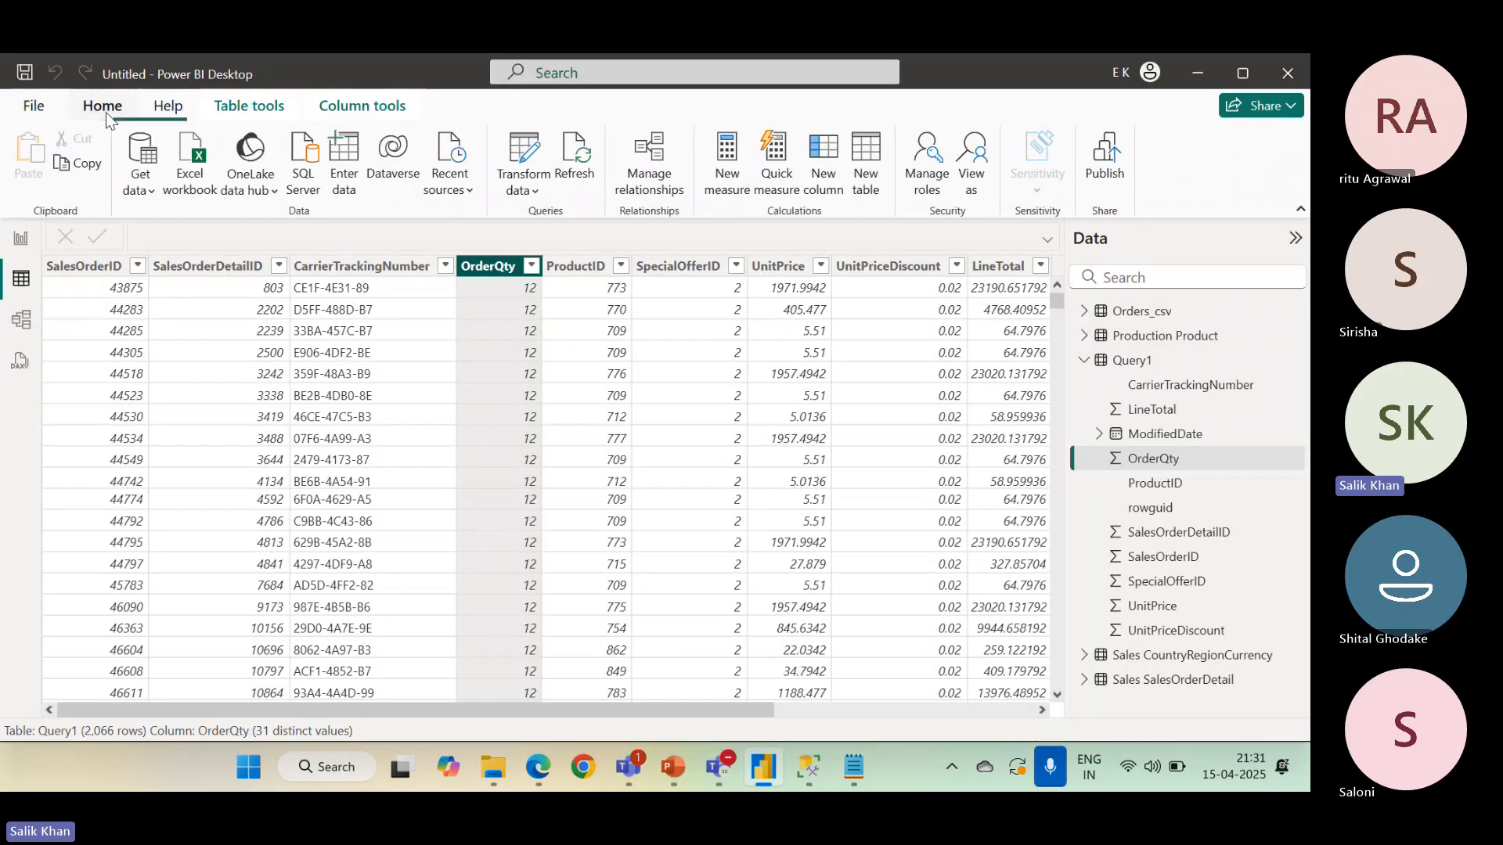
left_click(146, 193)
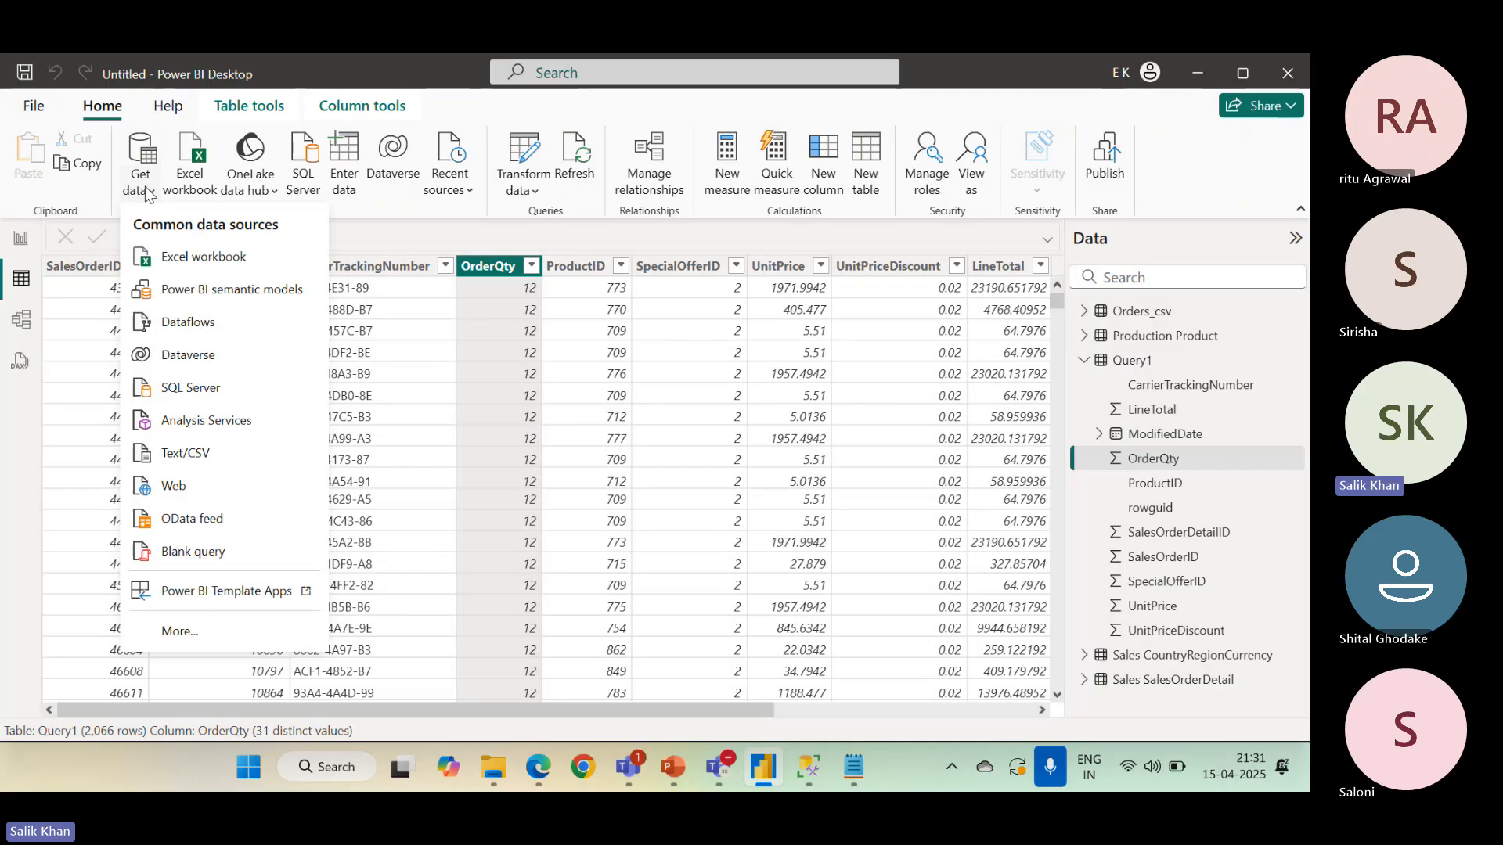
left_click(188, 489)
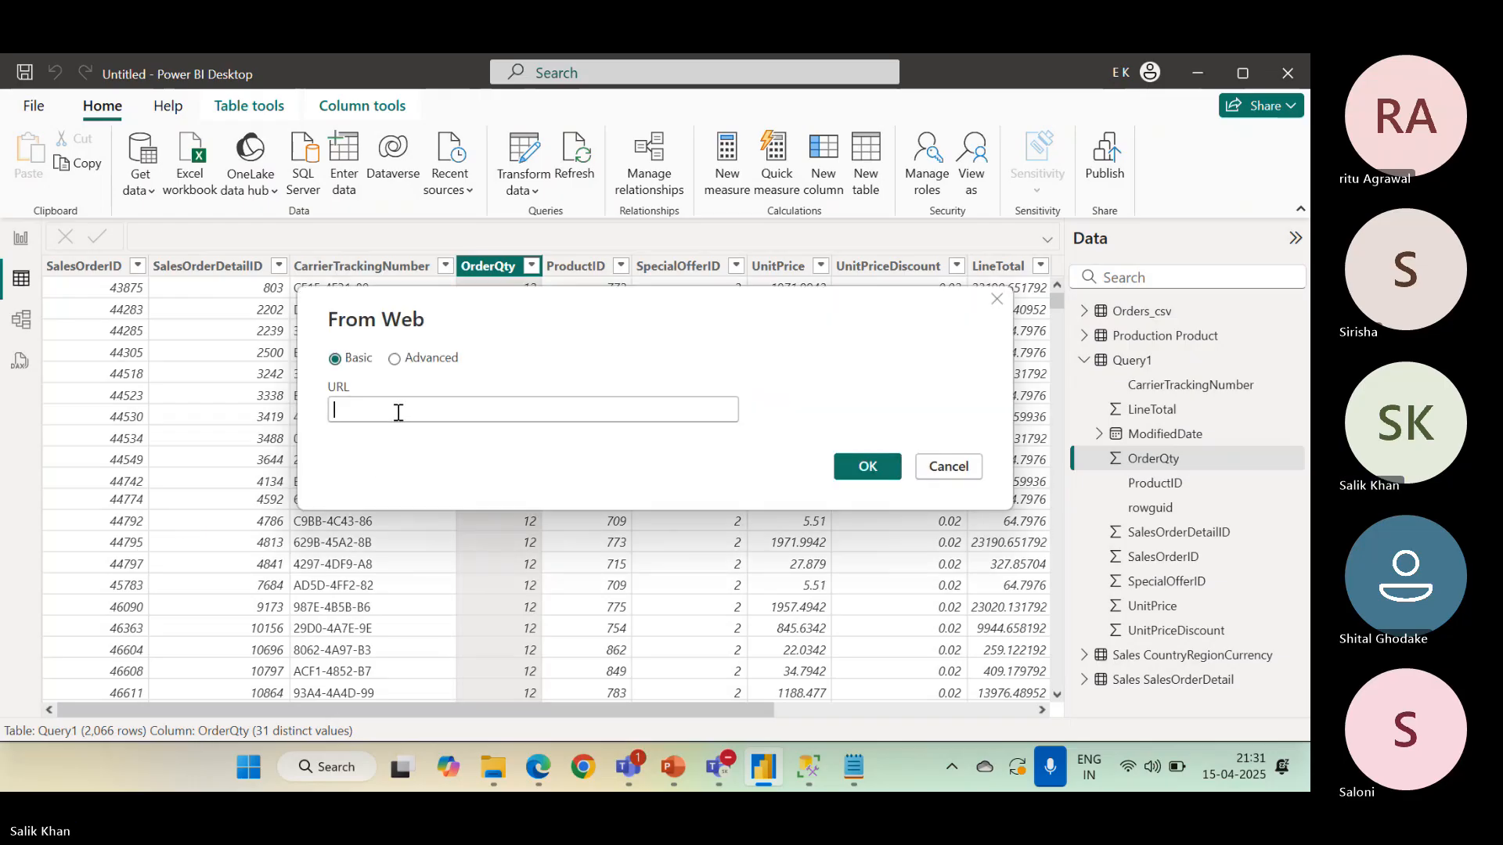
left_click(854, 768)
left_click_drag(324, 147, 3, 145)
key("ctrl+c")
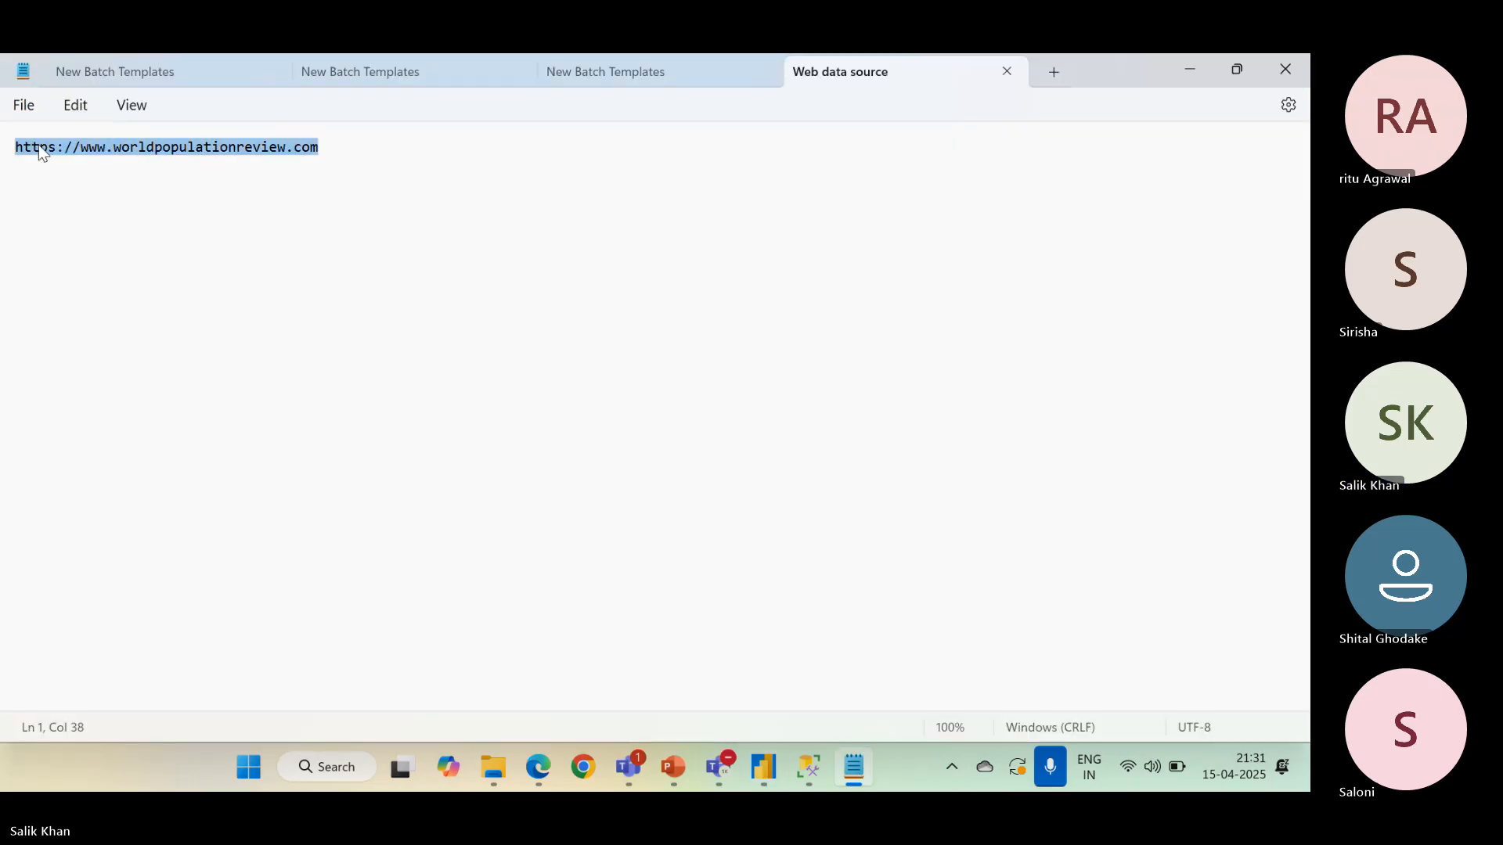
left_click(763, 767)
key("ctrl+v")
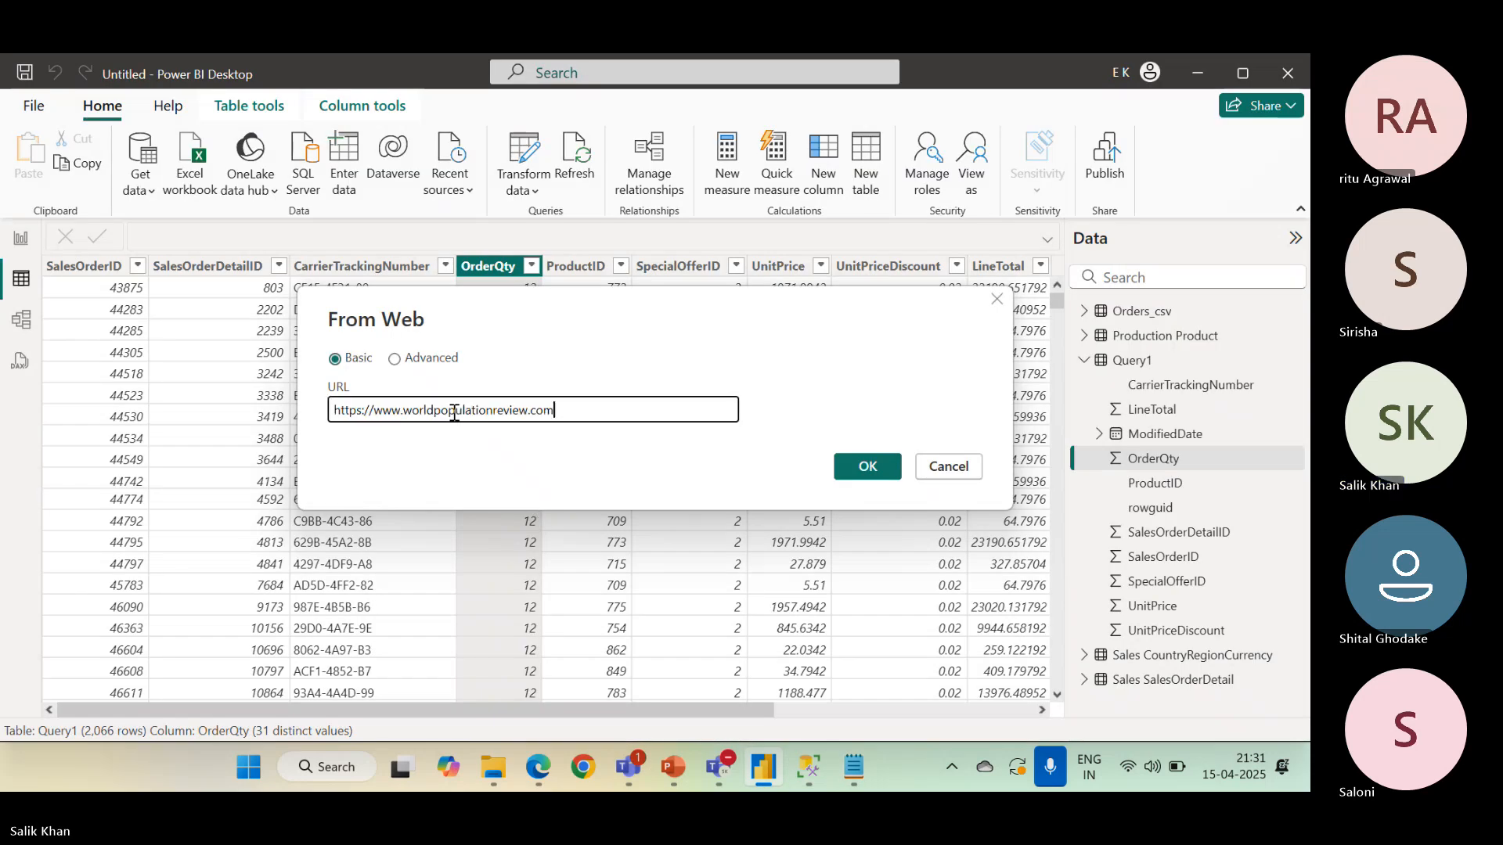
left_click(861, 467)
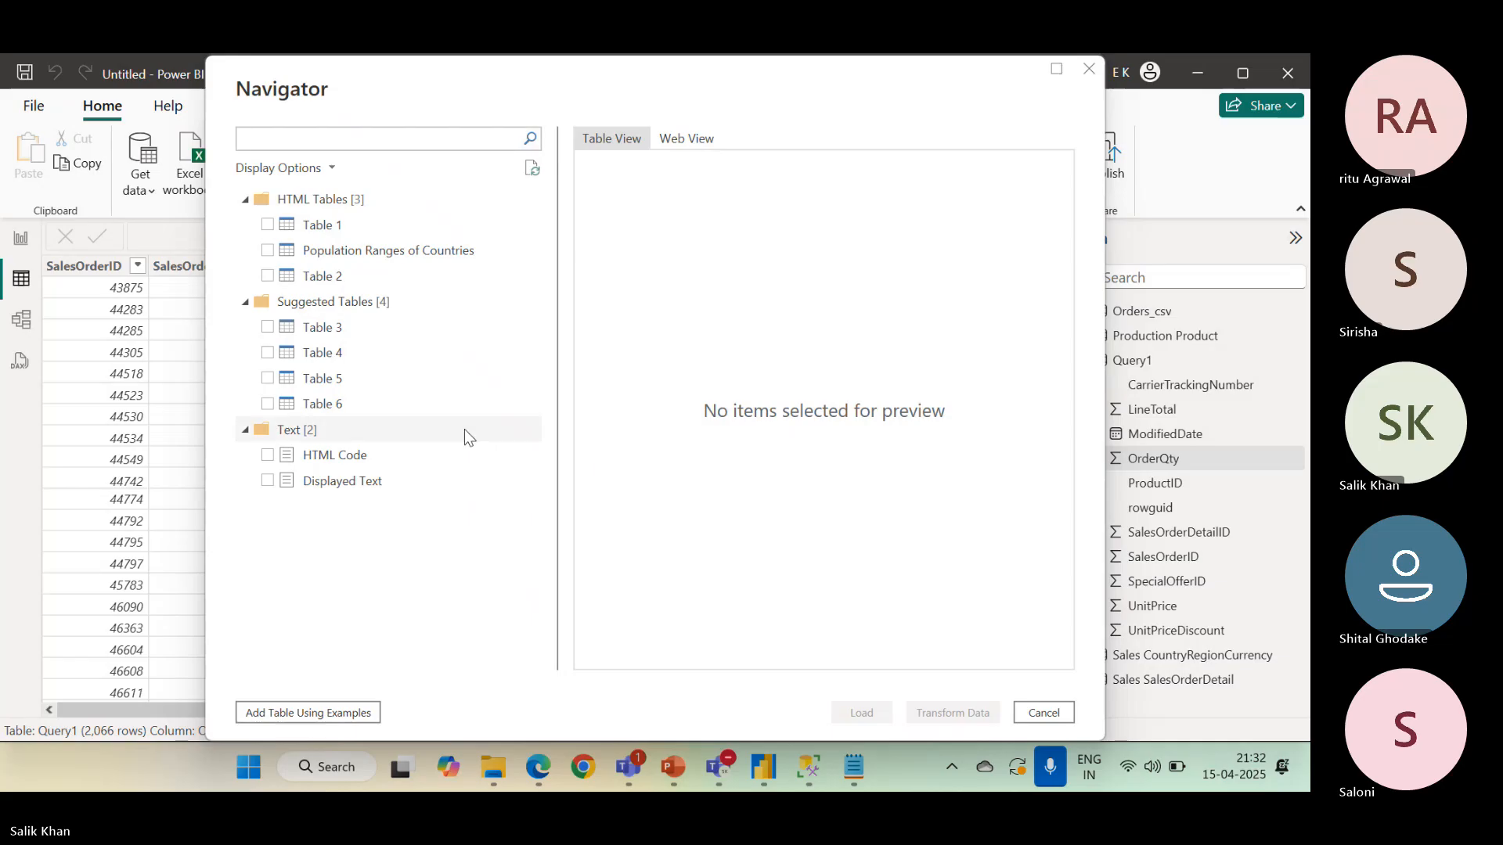
Select Table 3 and Table 5 from the suggested web tables and load them into the model
left_click(267, 328)
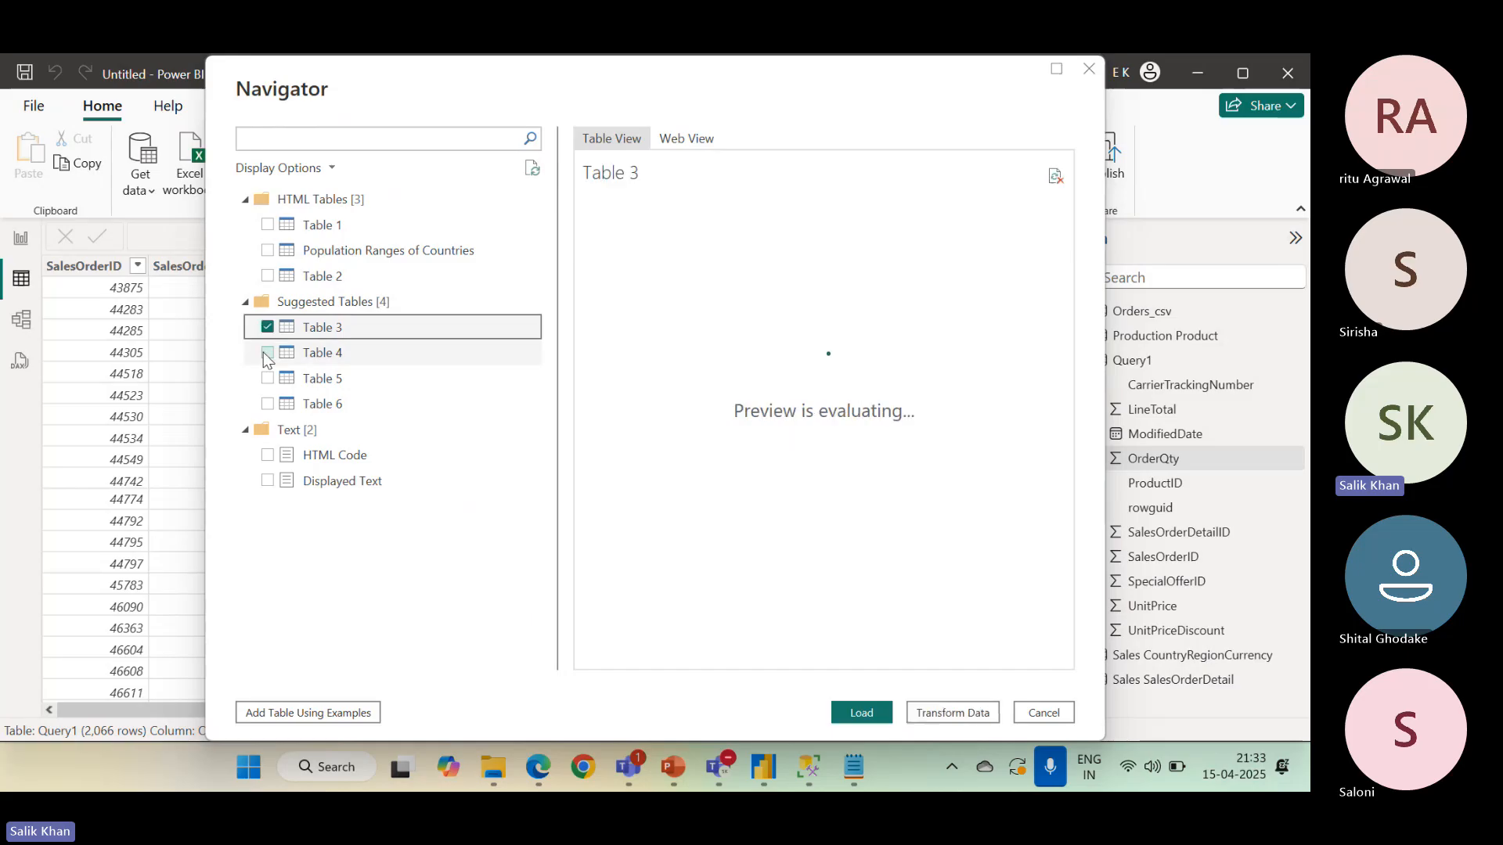
left_click(267, 378)
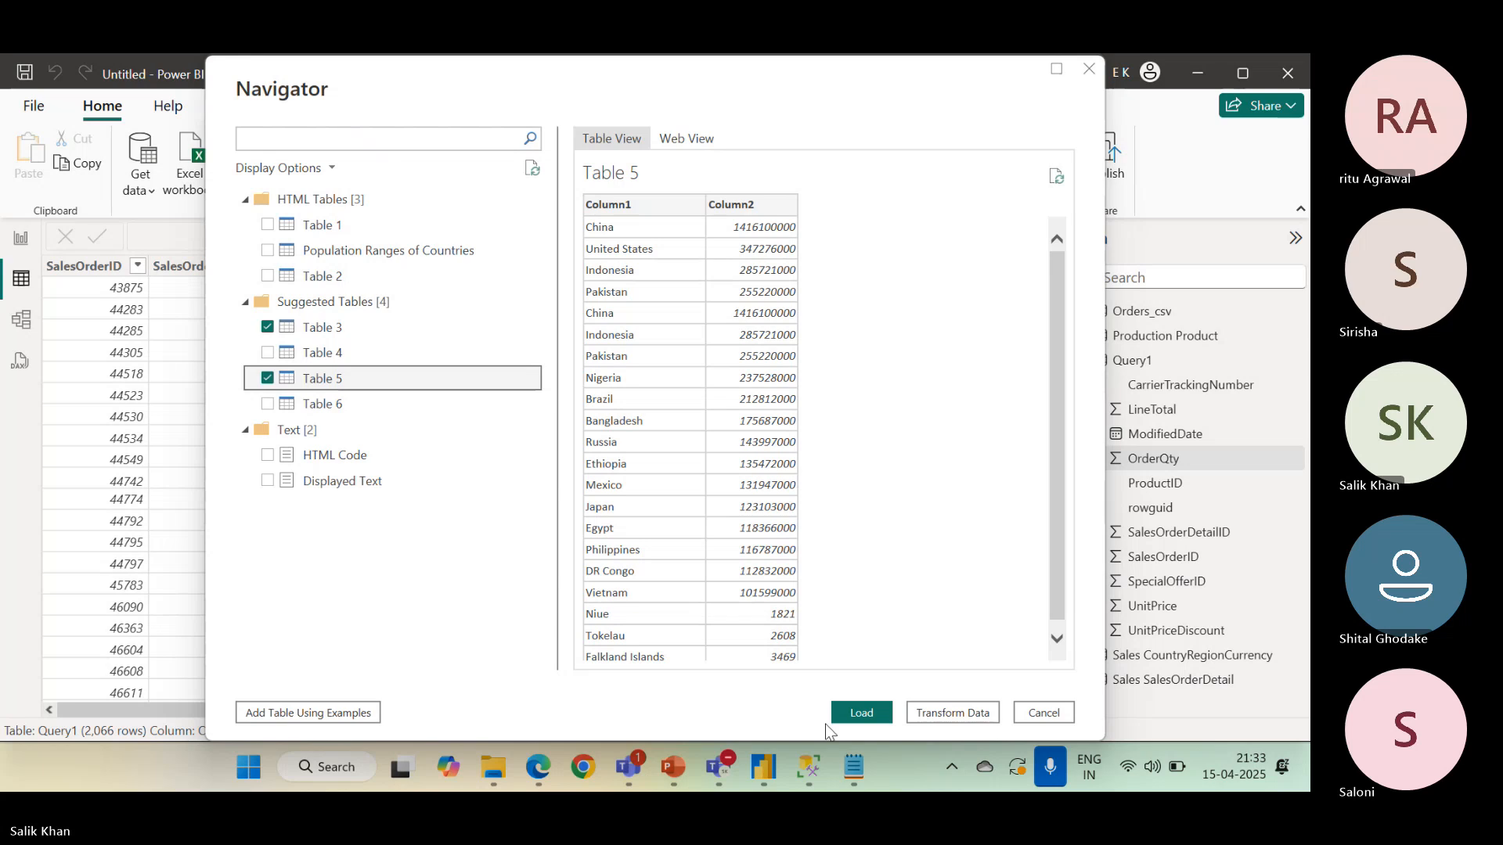
left_click(861, 713)
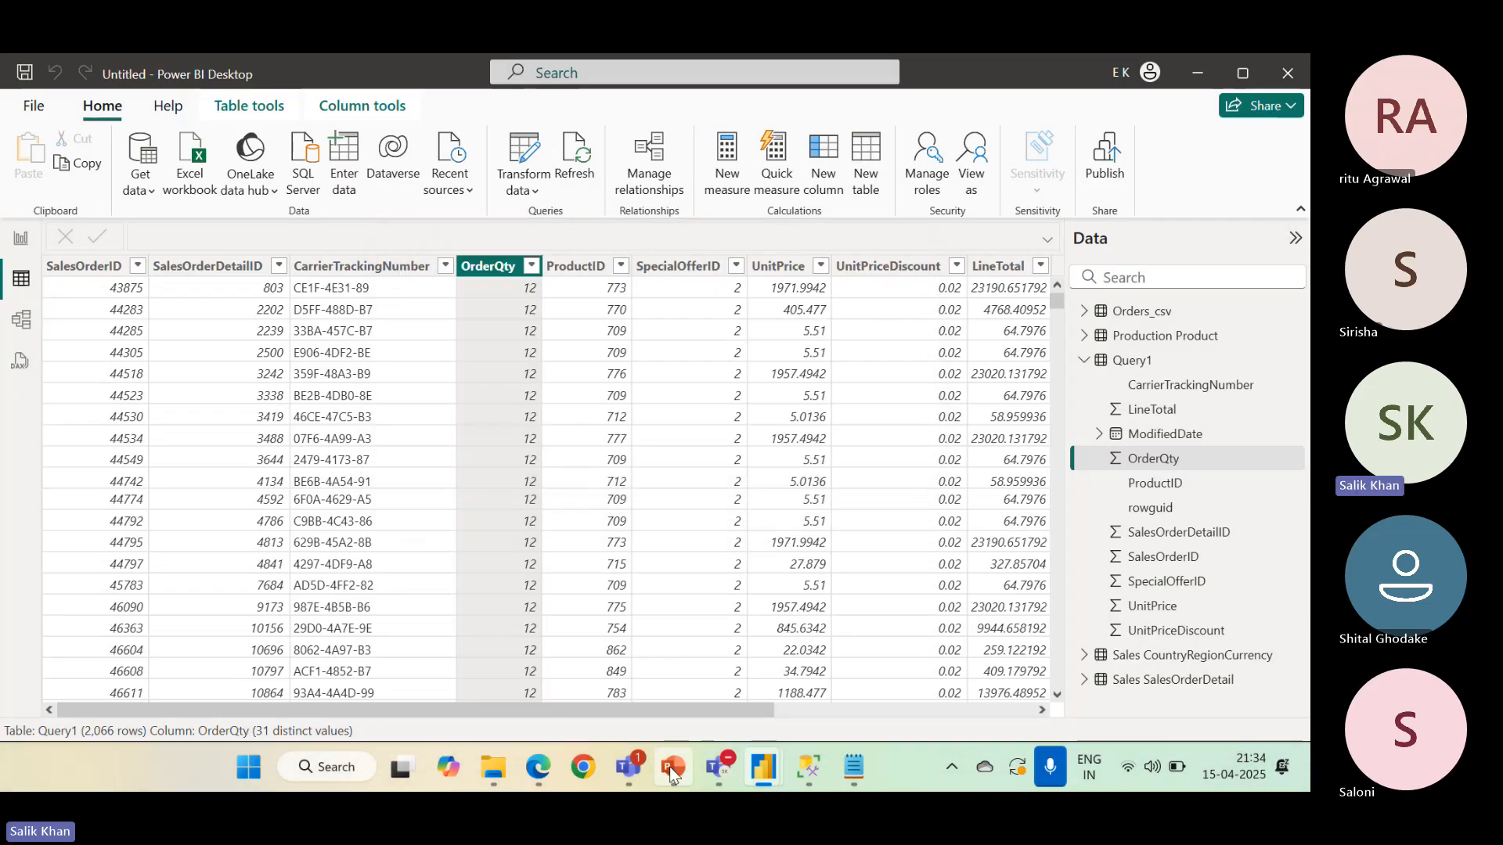
Switch to the PowerPoint presentation and show slide 11, Getting Data from different Sources
left_click(669, 767)
scroll(114, 547, "down", 3)
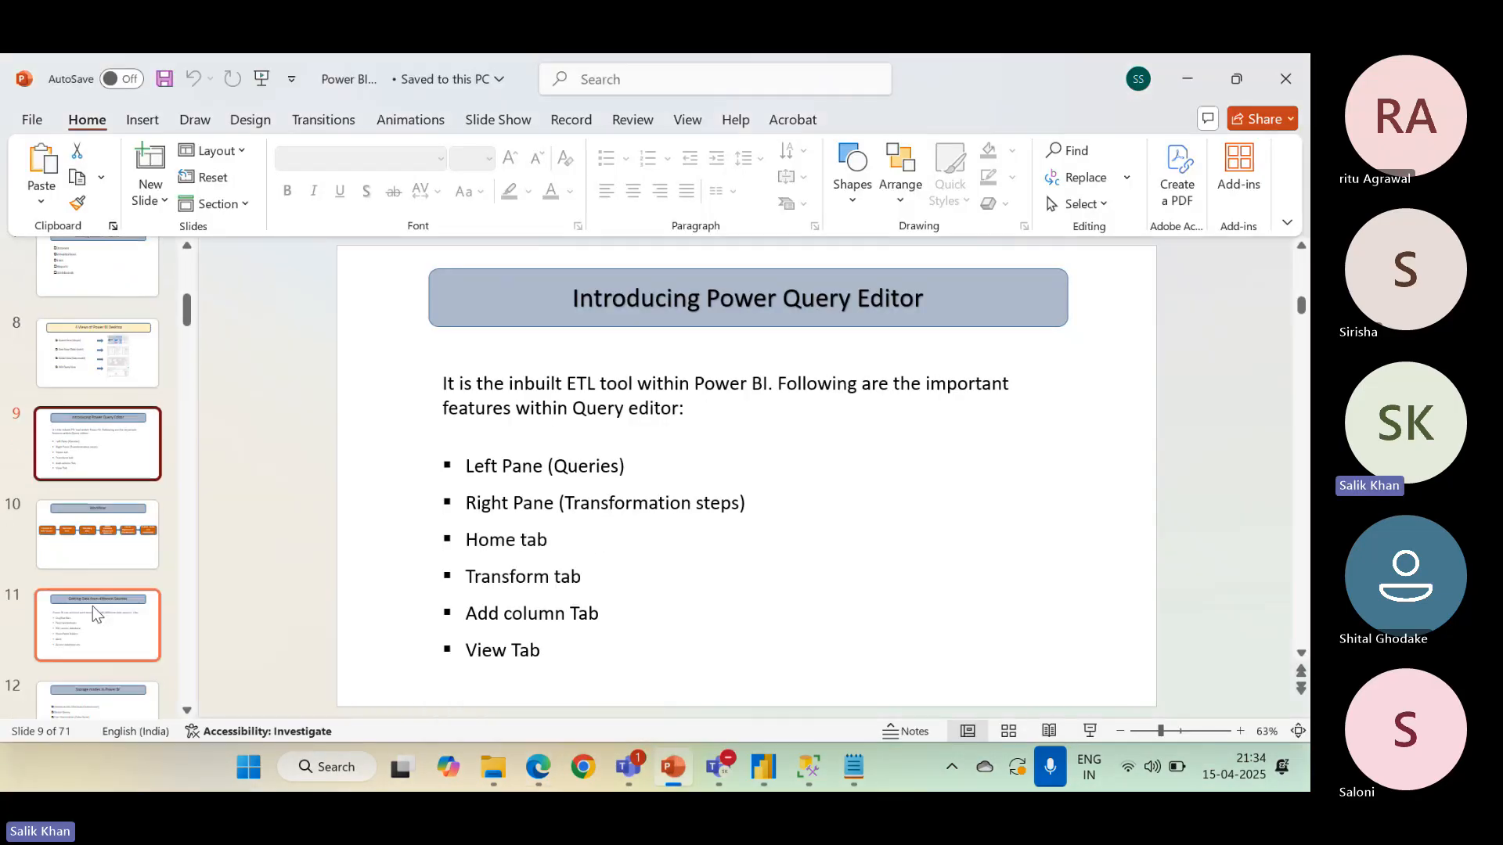
left_click(94, 608)
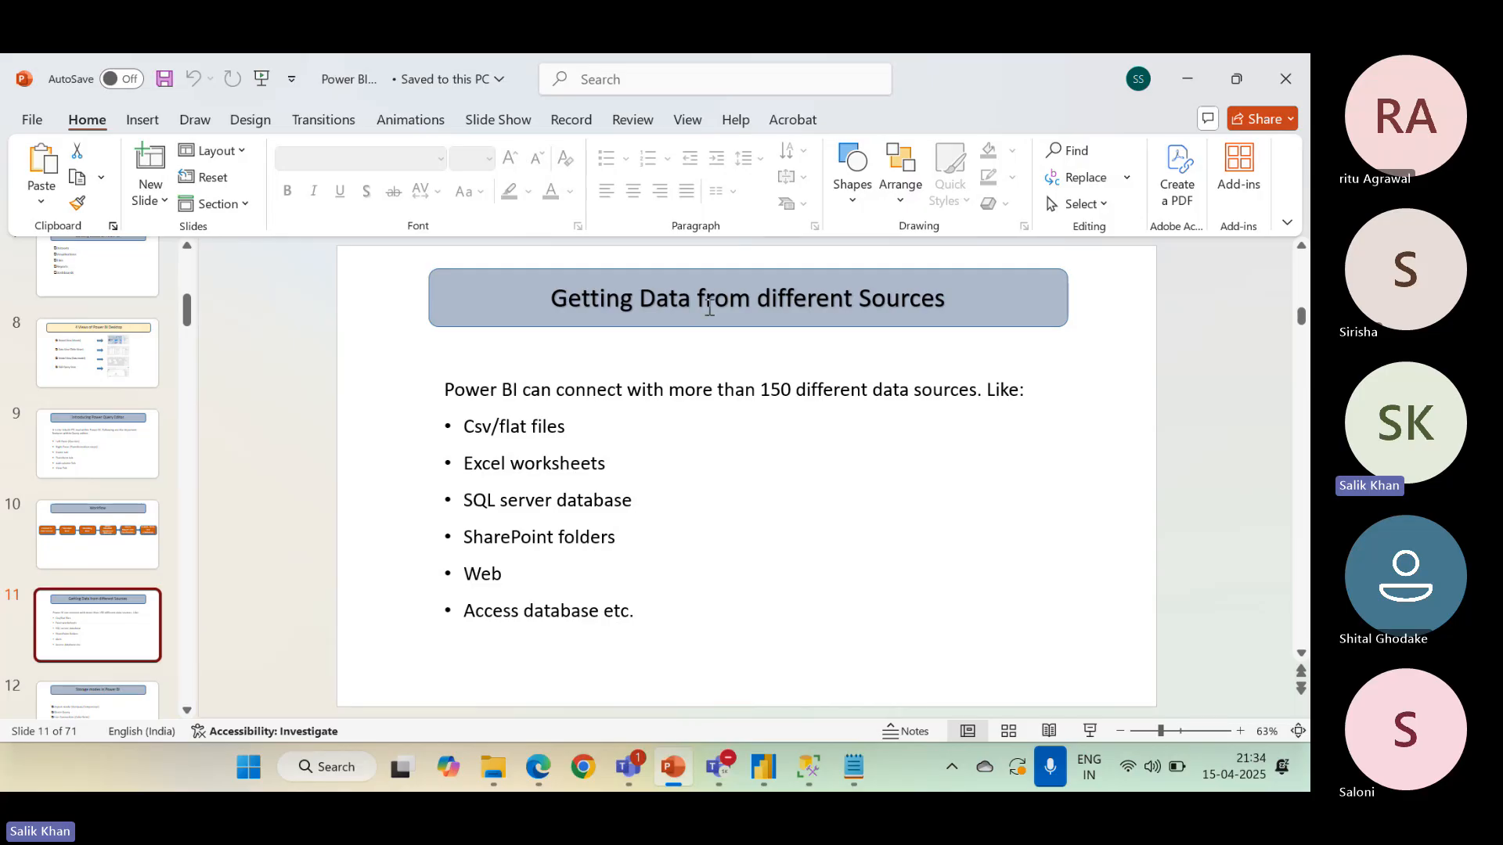
Return to Power BI Desktop, collapse Query1, and view the rows of the web tables Table 3 and Table 5
left_click(761, 771)
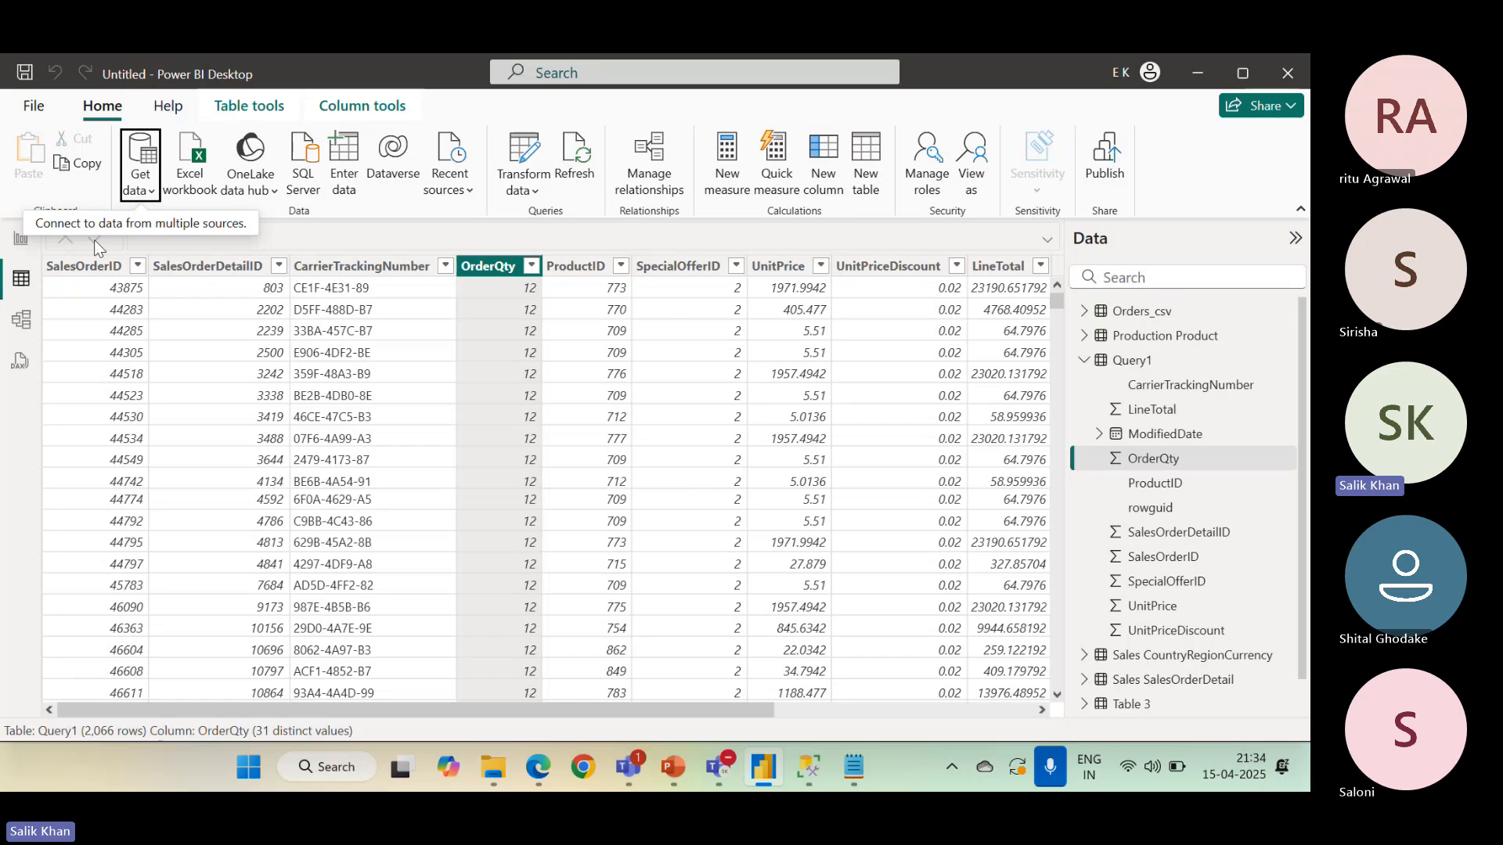
left_click(20, 281)
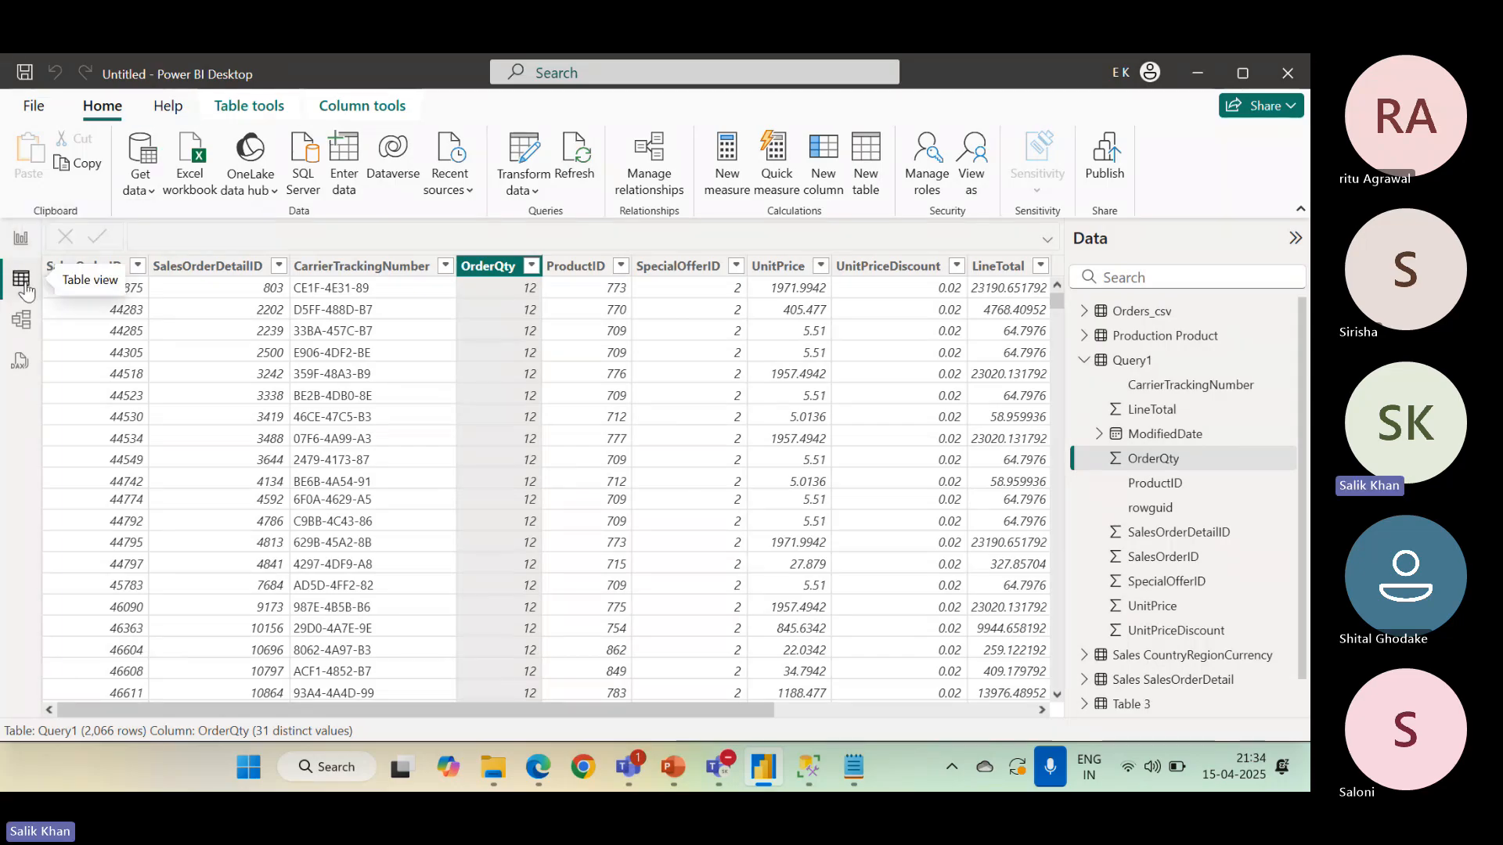
left_click(1084, 360)
left_click(1125, 436)
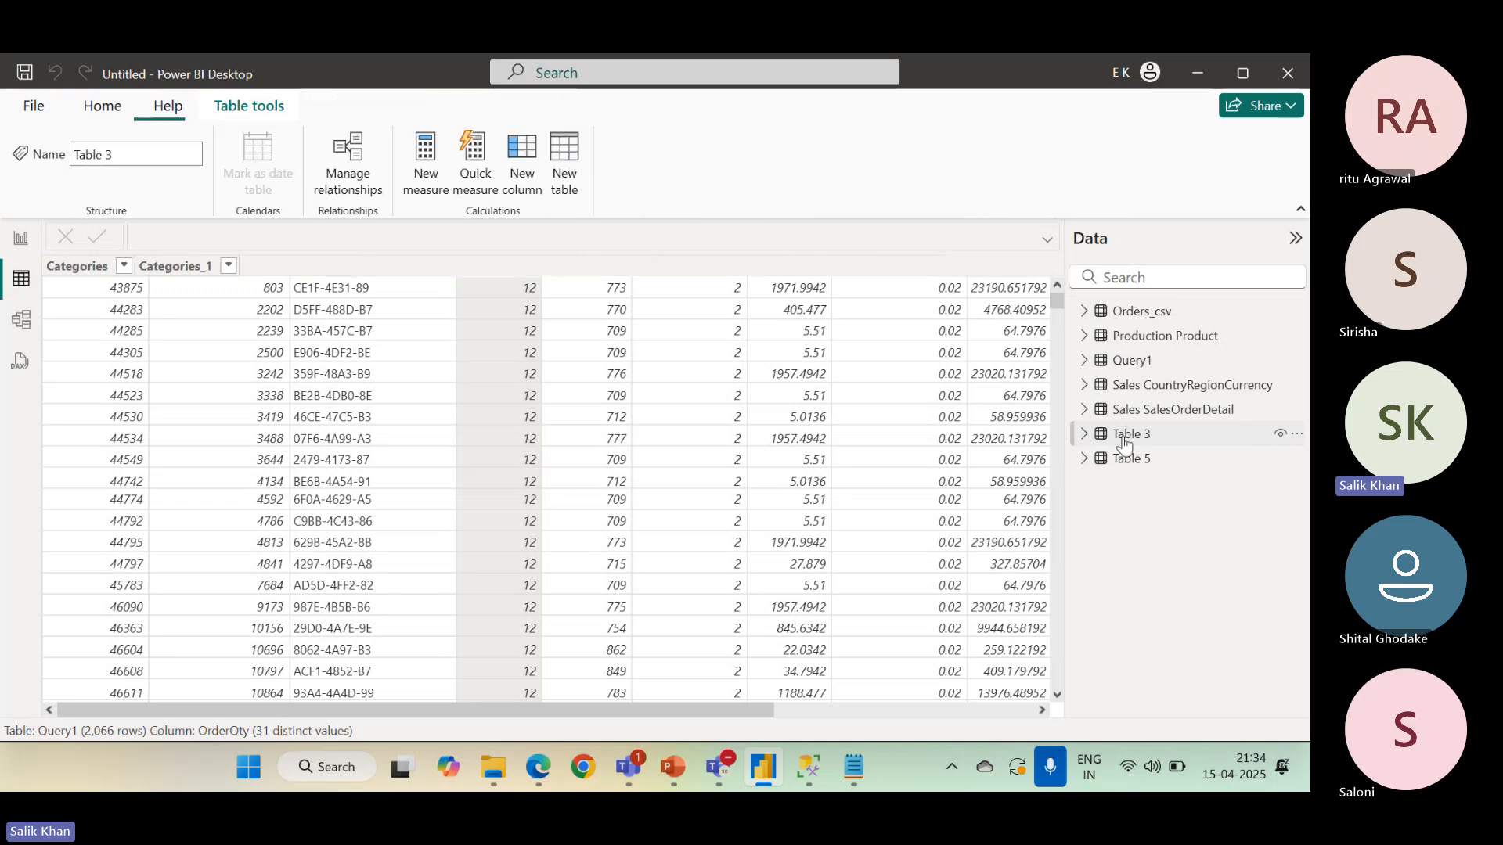
left_click(1123, 463)
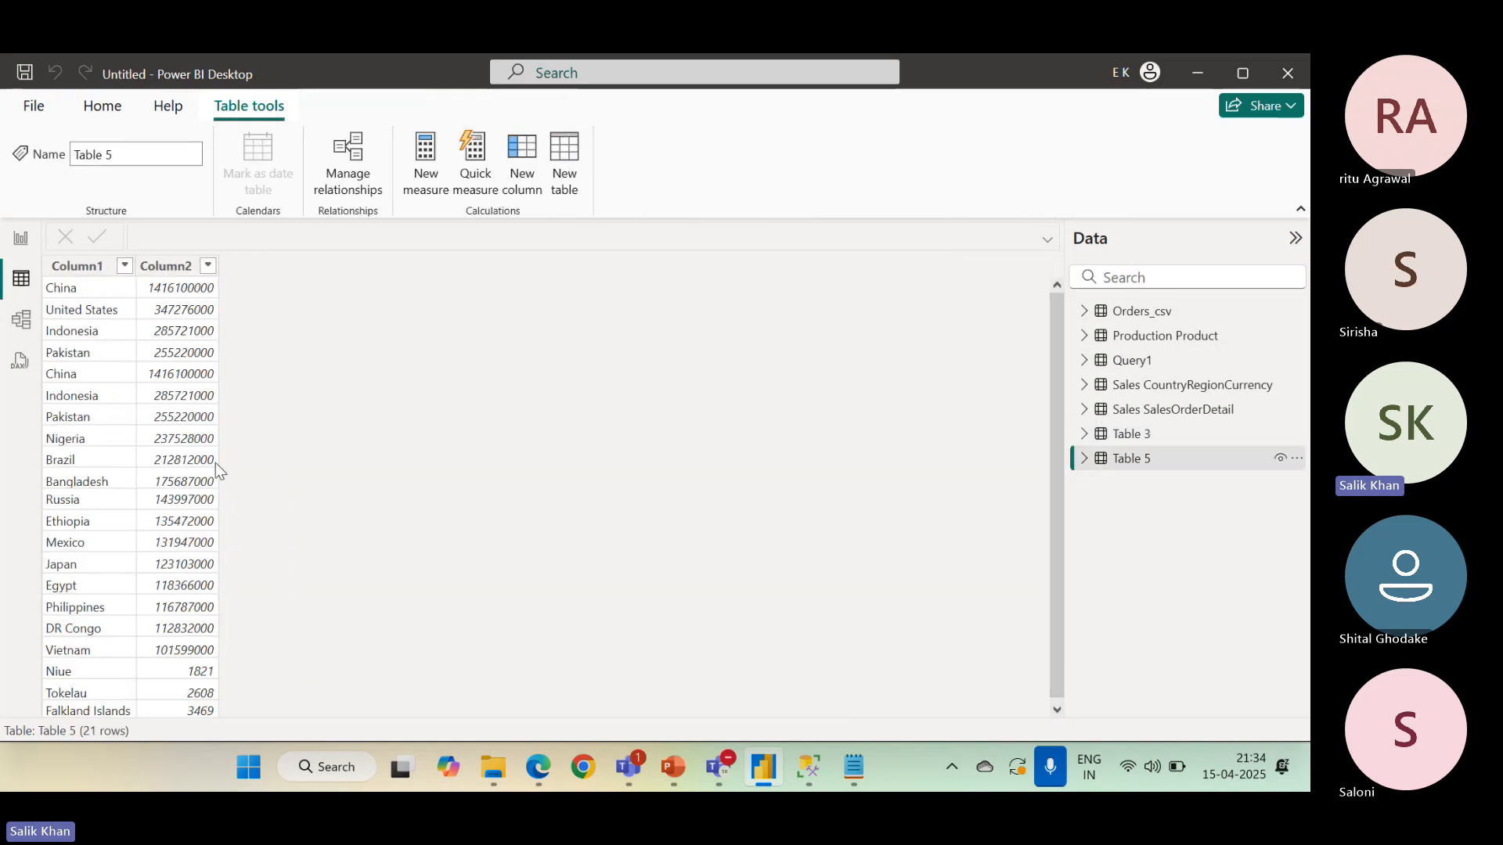
left_click(1176, 443)
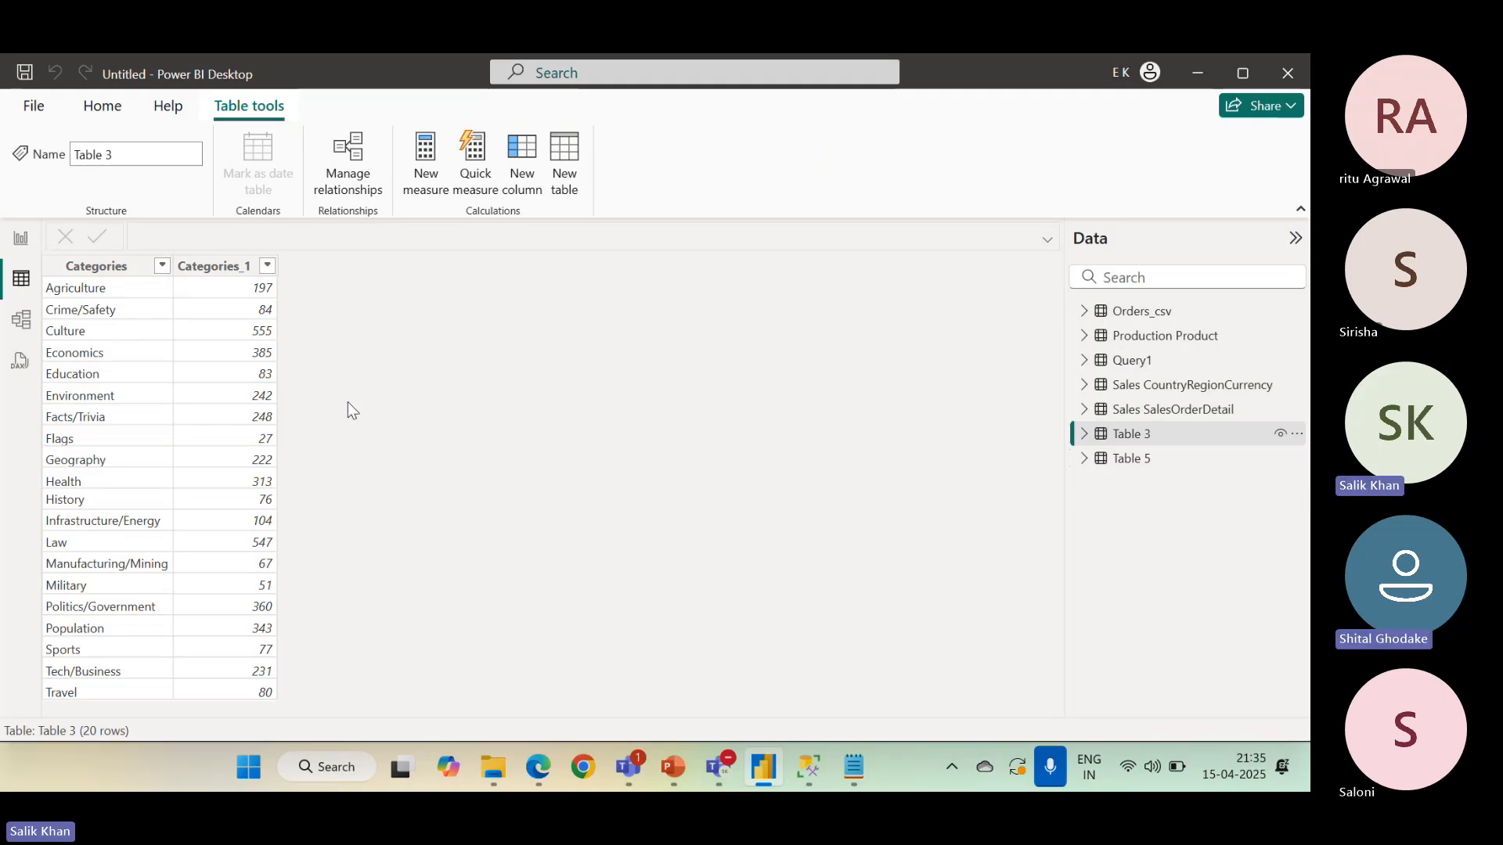
Show the source web address in the Web data source text file again, and return to Power BI Desktop
left_click(861, 775)
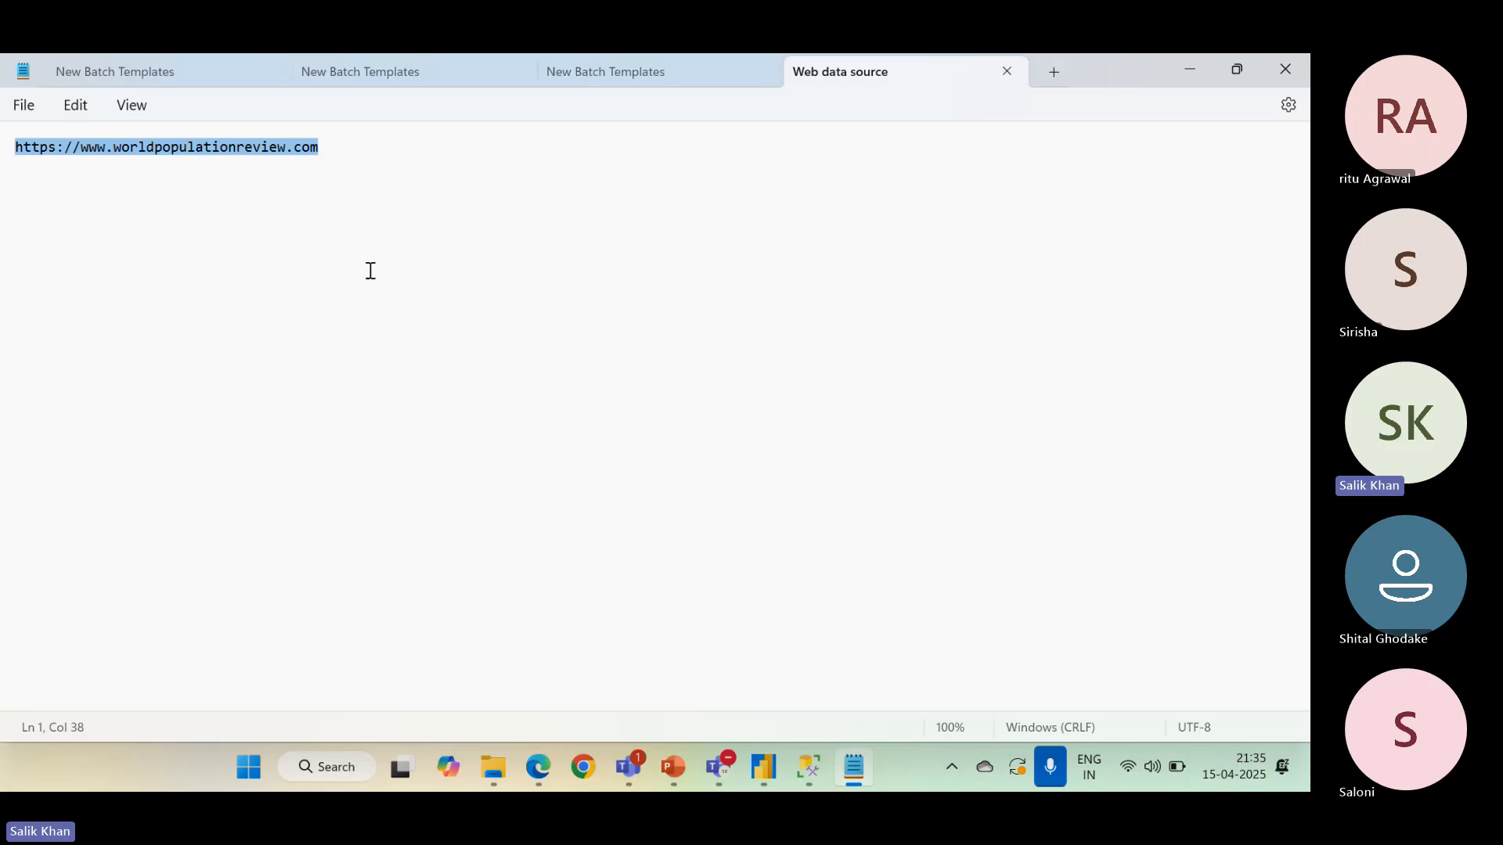
left_click(379, 295)
left_click(867, 781)
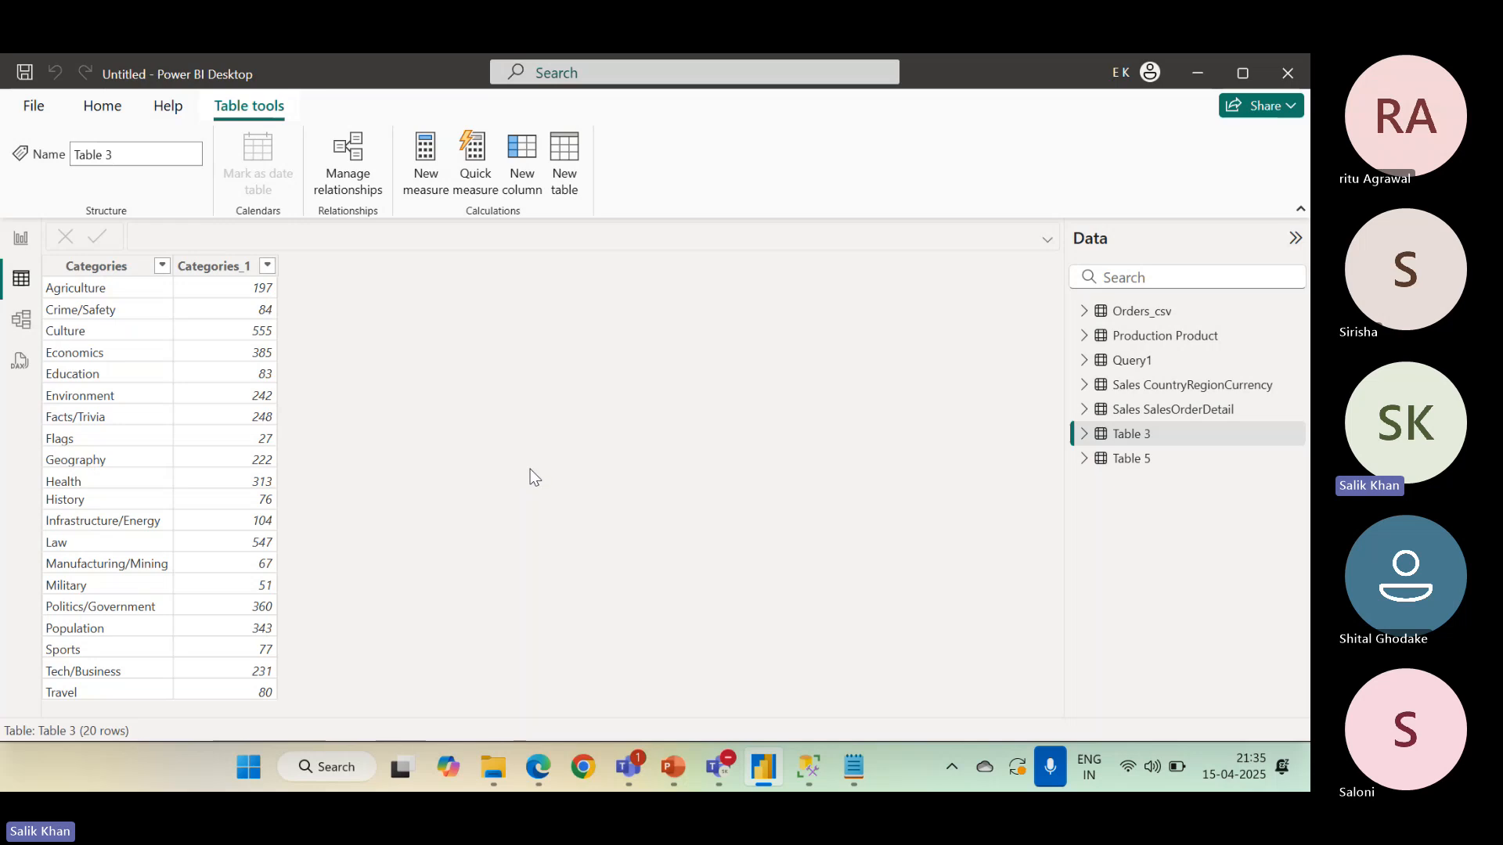
Switch to the Power BI Demo Session meeting window in Teams and maximize it
mouse_move(712, 772)
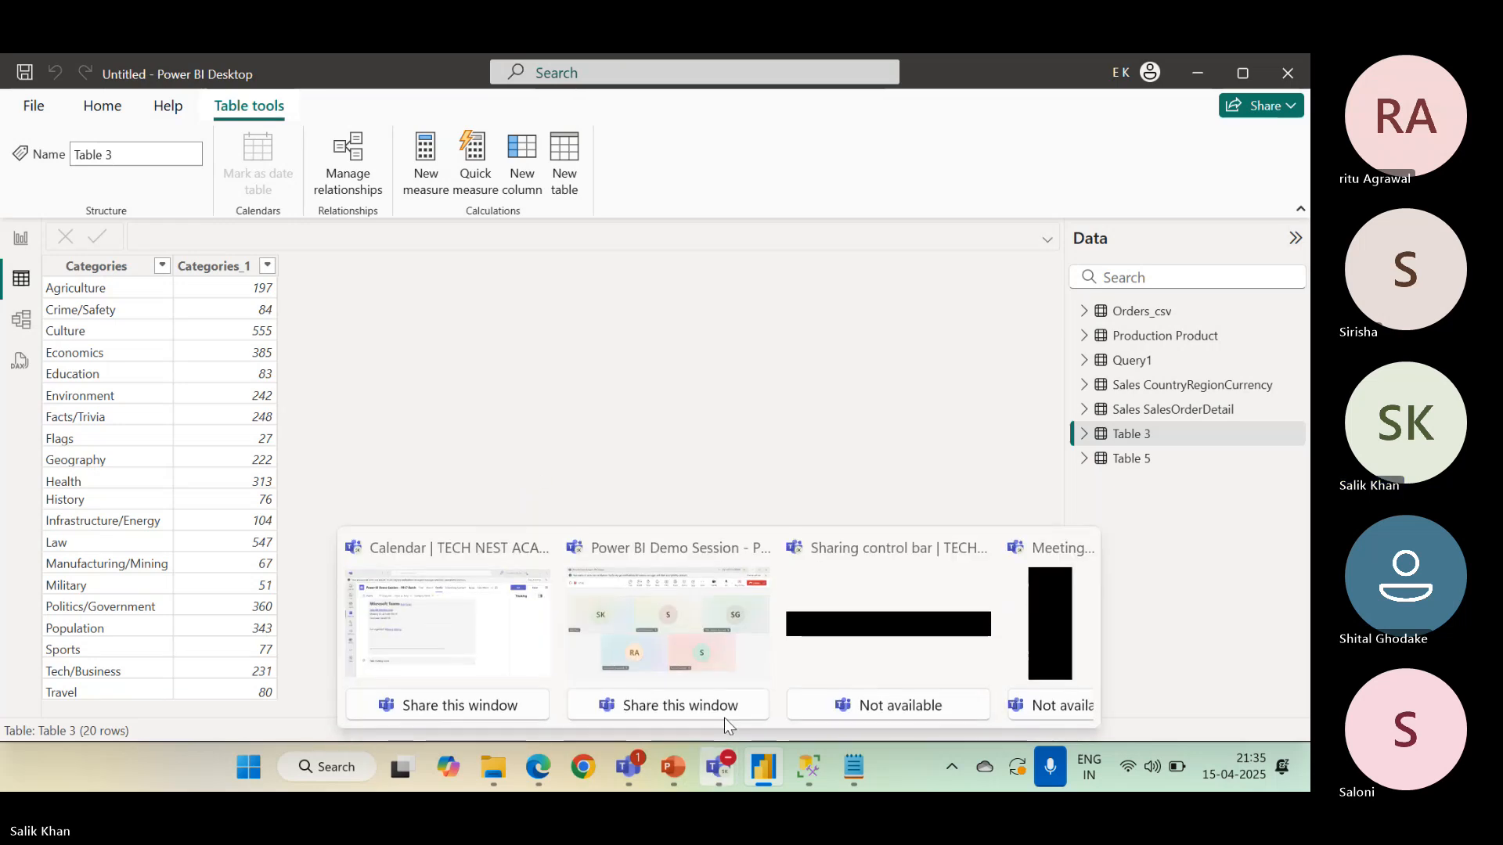
left_click(656, 590)
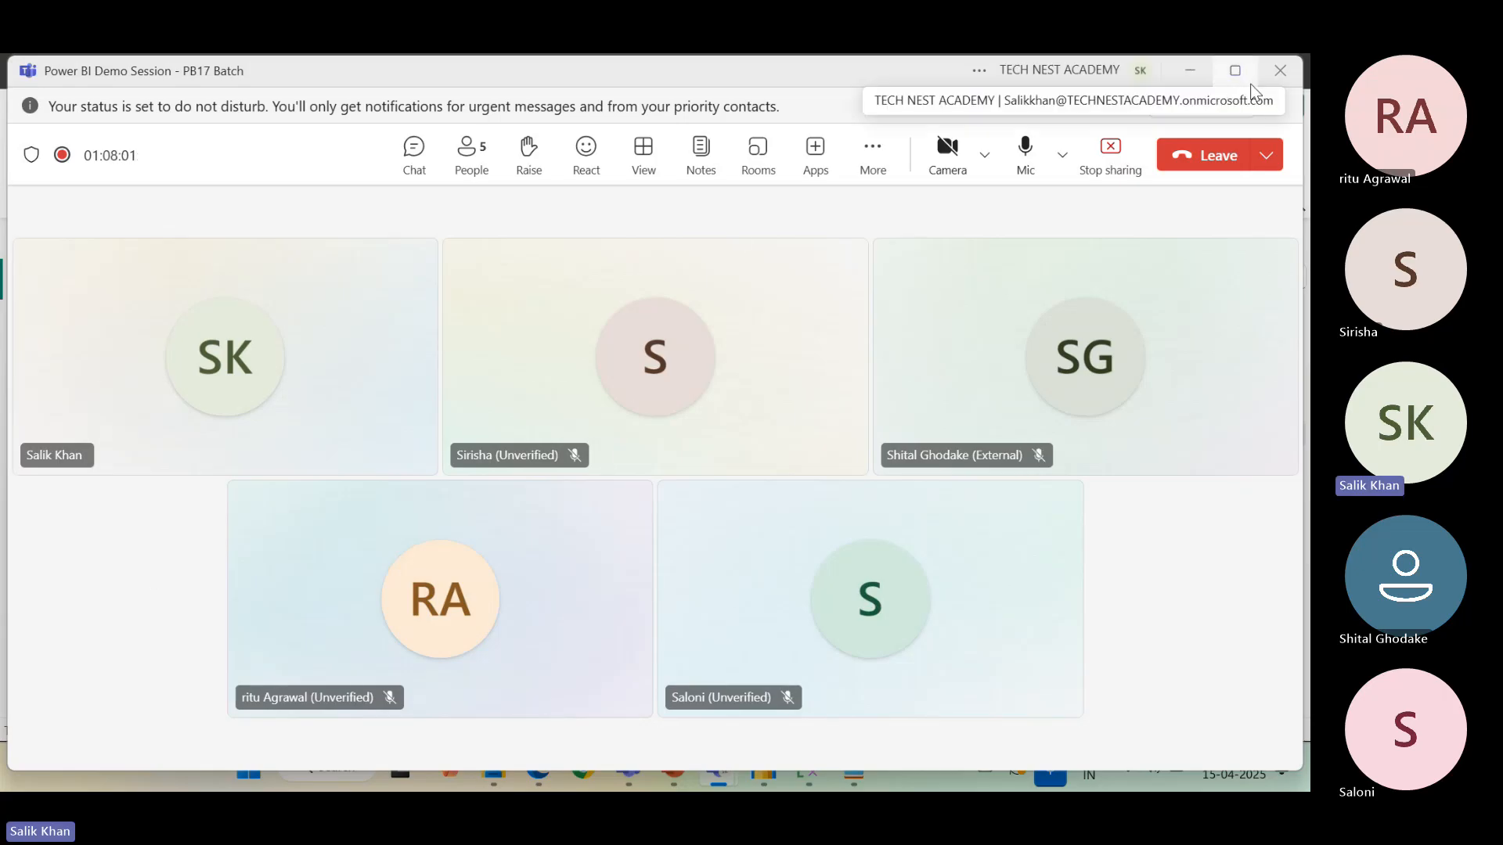
left_click(1235, 71)
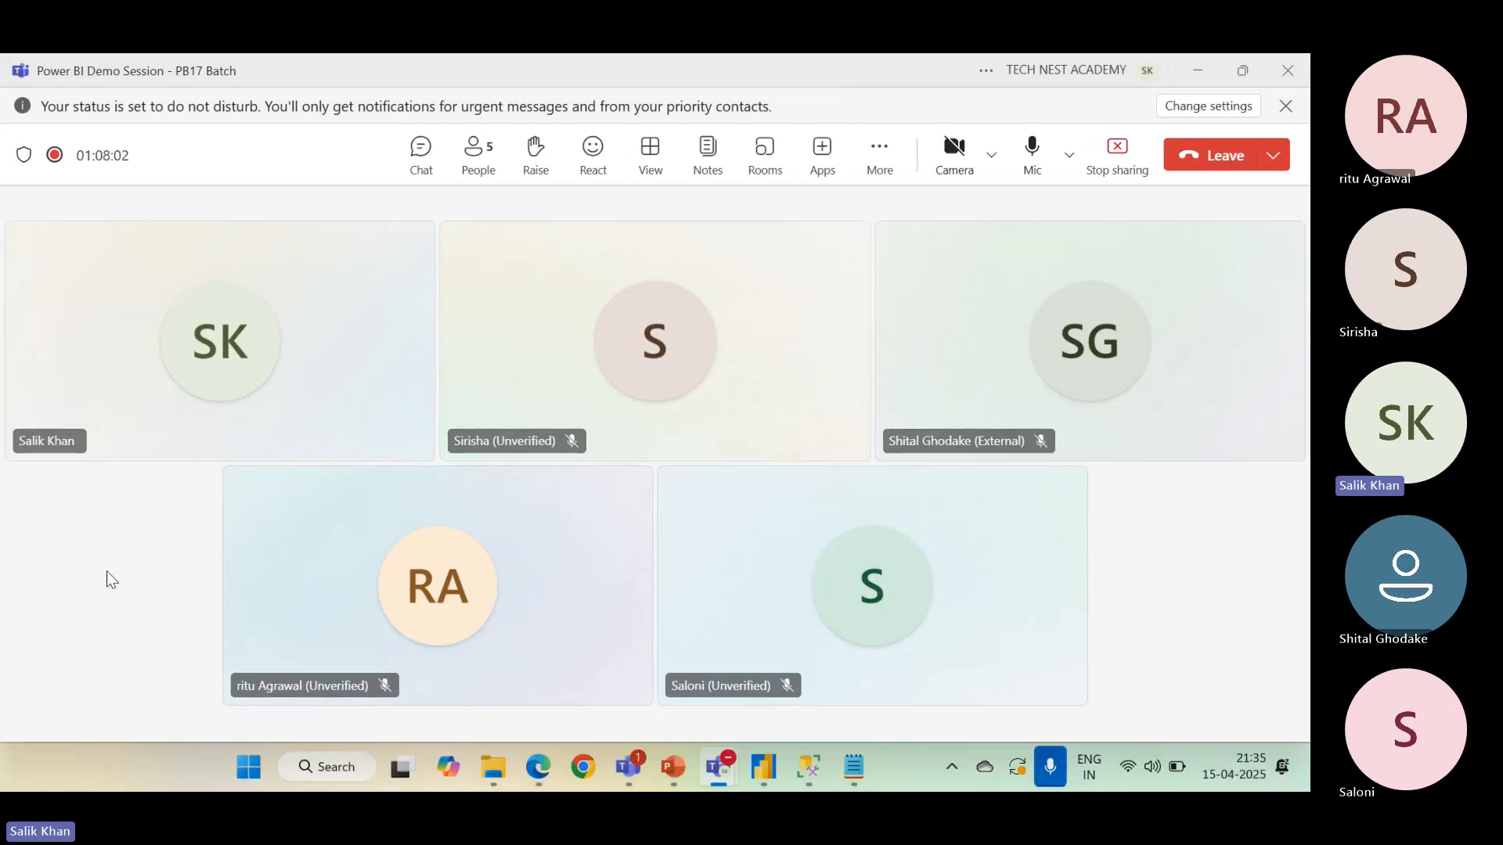